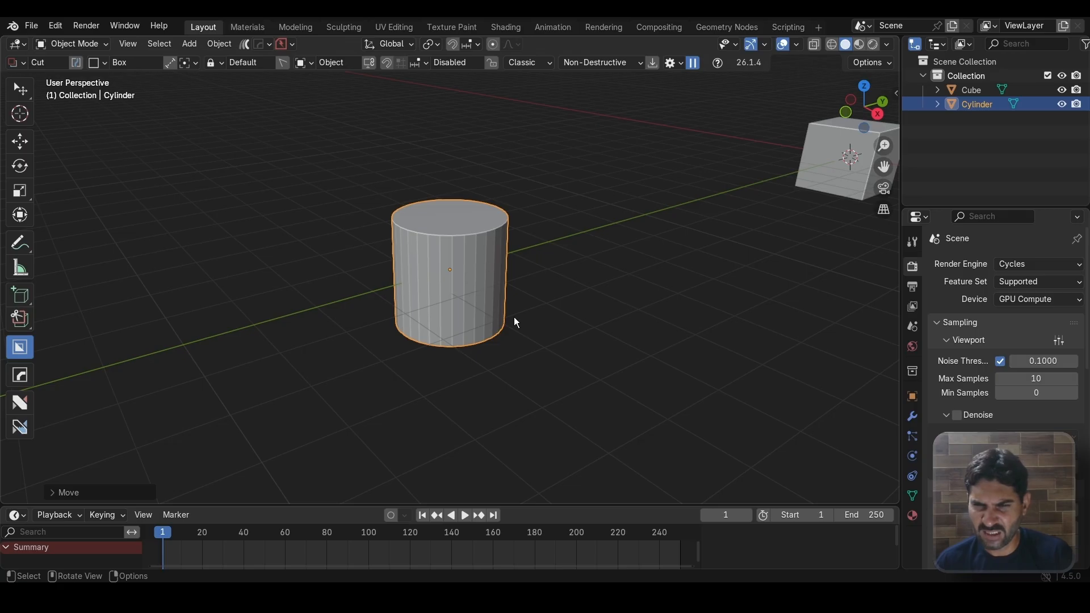
Step: Flatten the cylinder along the Z axis to about 0.14 of its height and apply its scale
key("s")
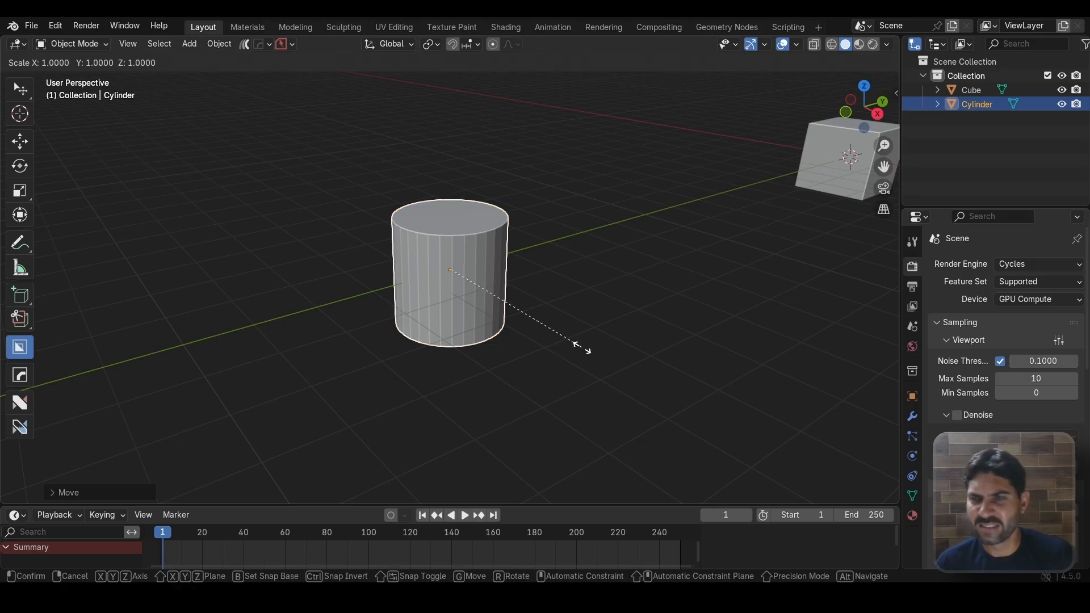
key("z")
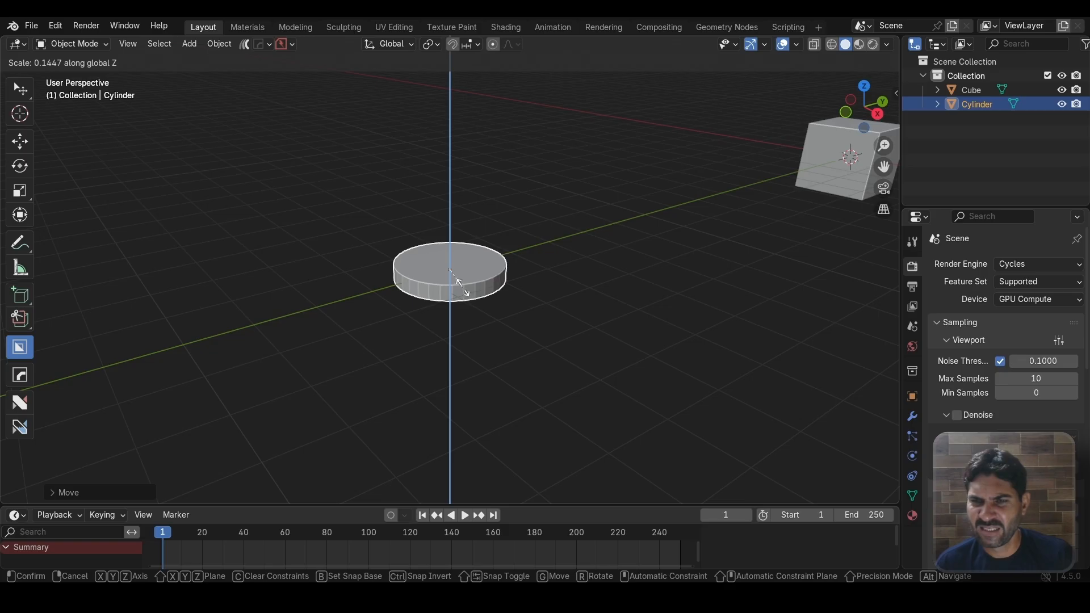
left_click(462, 288)
scroll(454, 287, "up", 5)
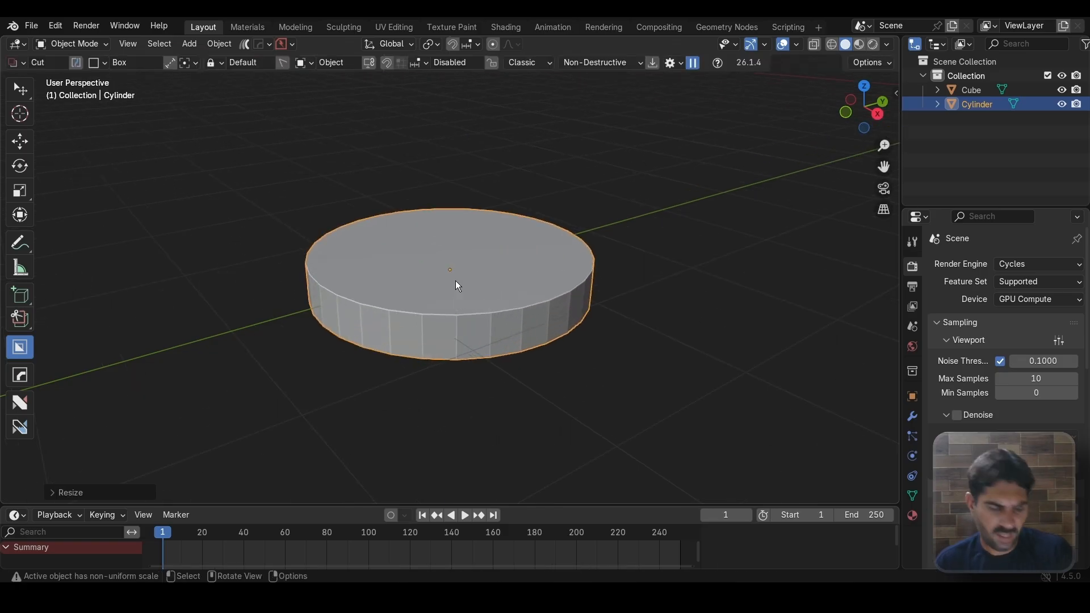
key("ctrl+a")
left_click(419, 309)
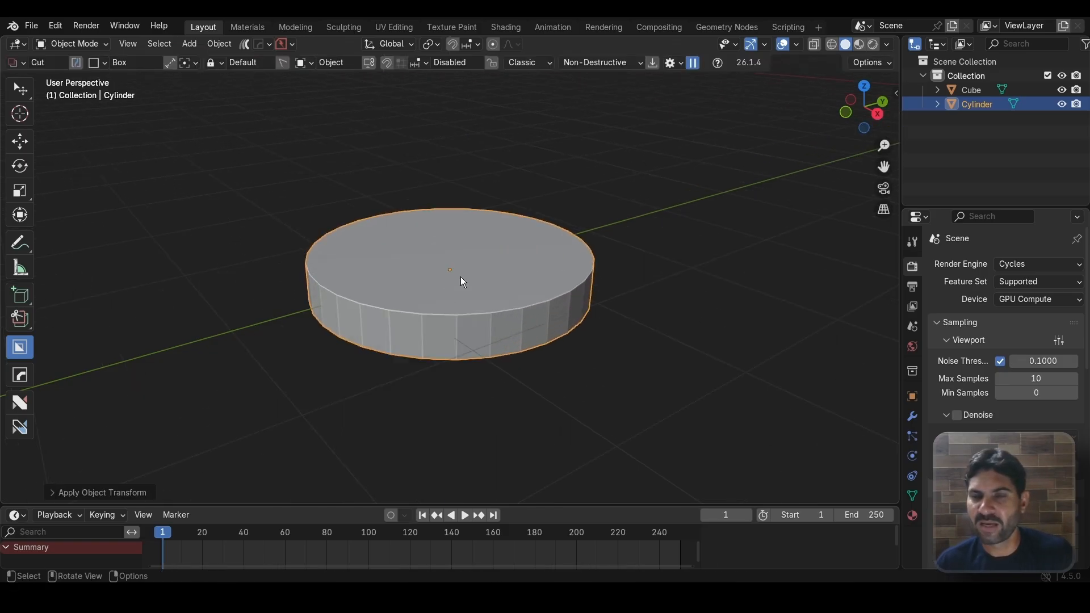
Step: Bevel the disc's complete upper and lower rim edge loops in Edit Mode by about 0.046 m with one segment, then return to Object Mode
scroll(488, 244, "up", 3)
scroll(515, 213, "down", 4)
key("Tab")
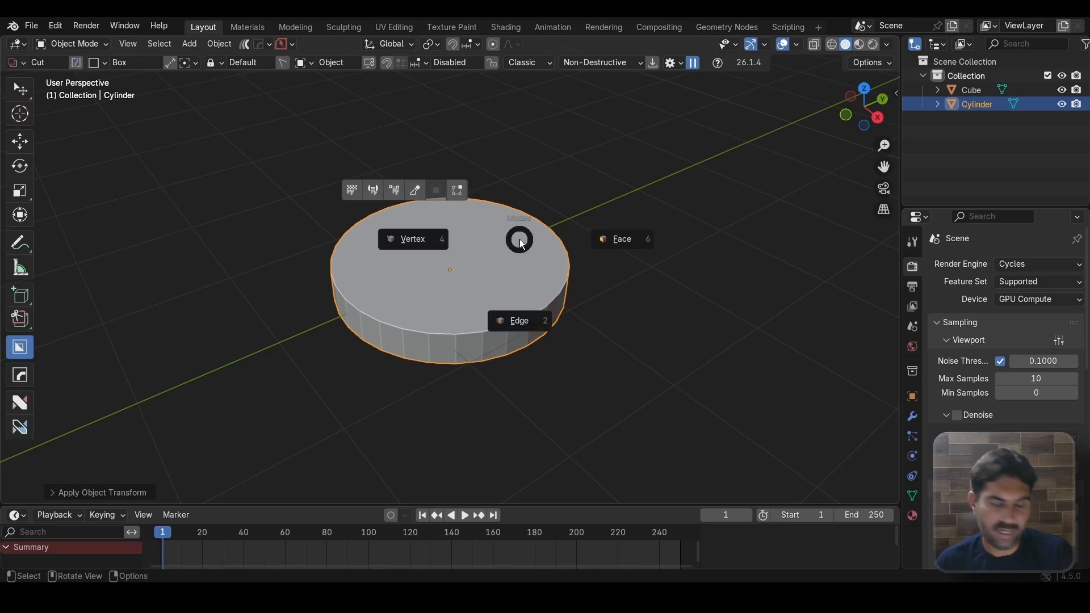
left_click(528, 355)
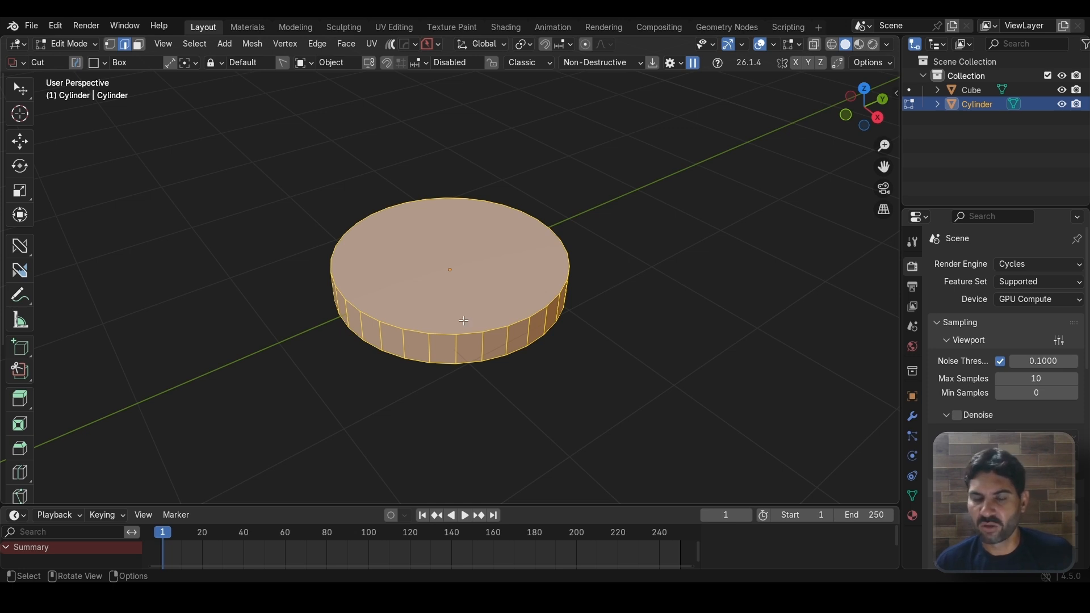
middle_click_drag(463, 297, 478, 267, "shift")
scroll(478, 266, "up", 2)
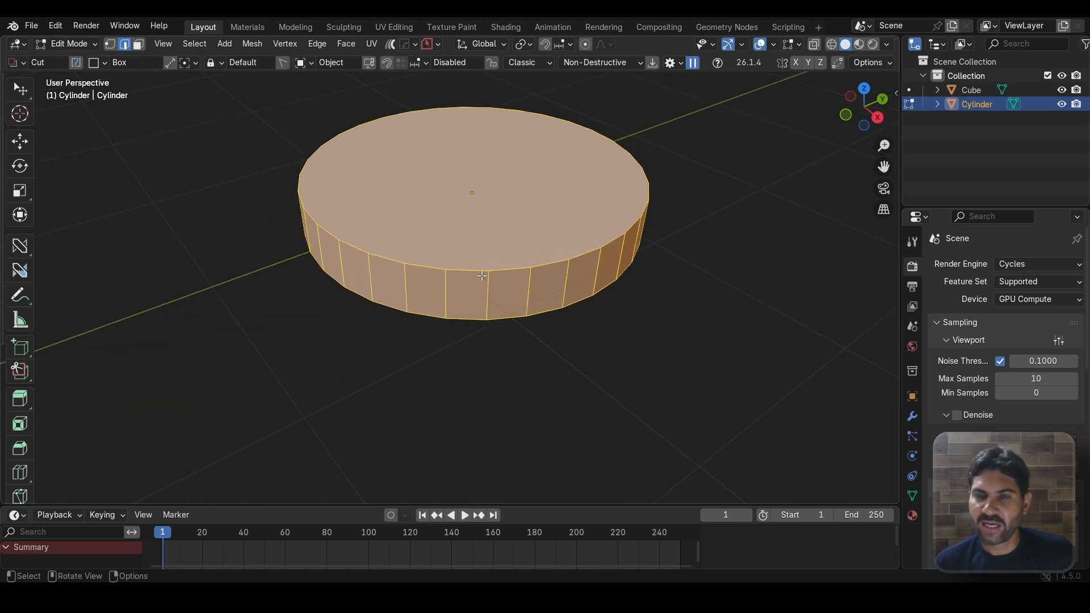
left_click(512, 268)
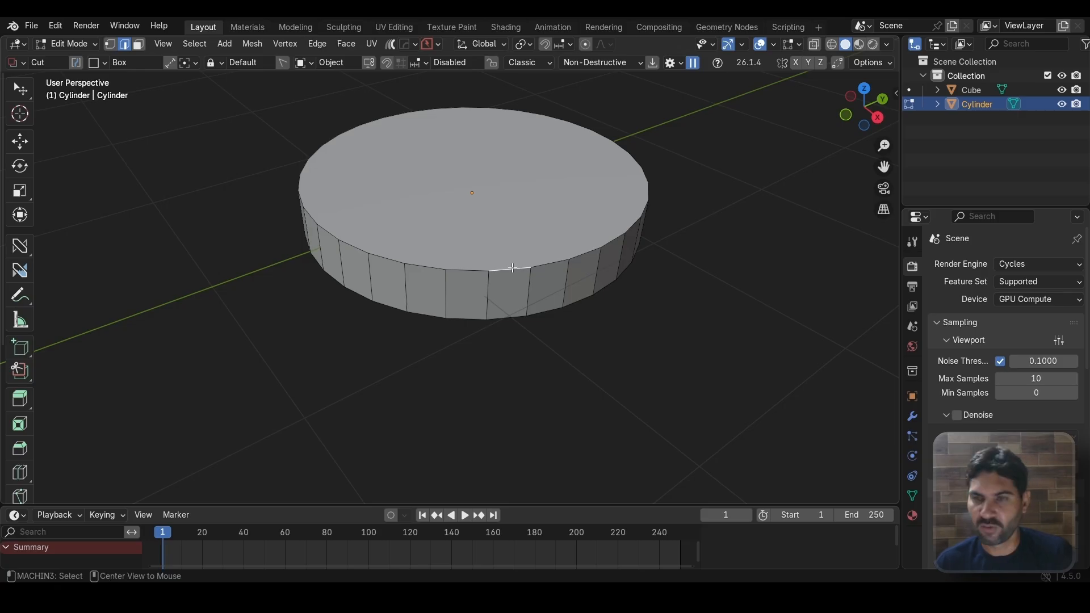
left_click(512, 267, "alt")
scroll(472, 248, "up", 2)
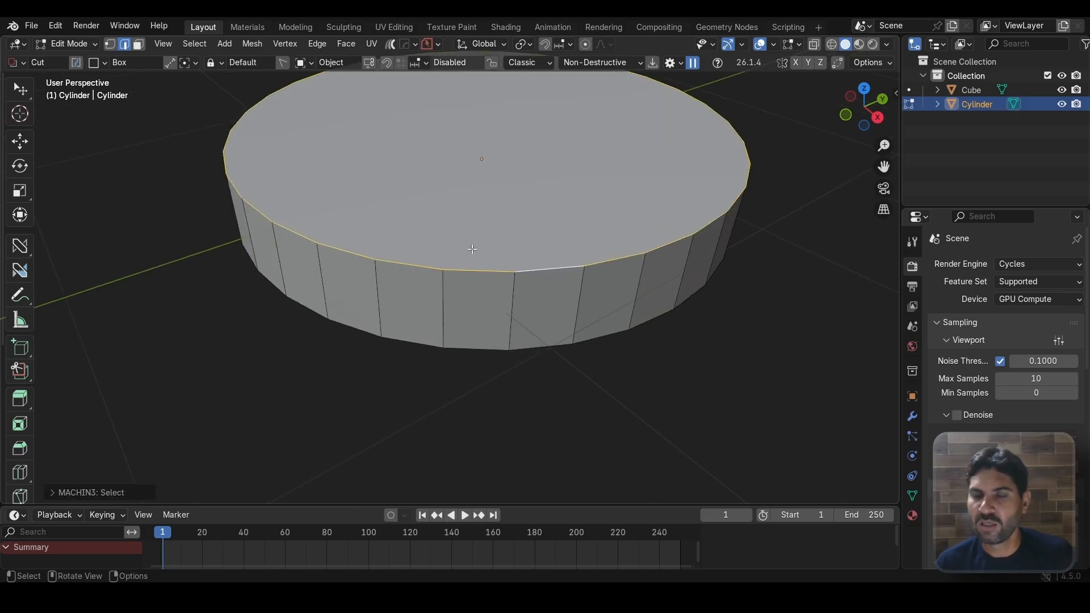
scroll(496, 281, "down", 2)
middle_click_drag(496, 281, 532, 228)
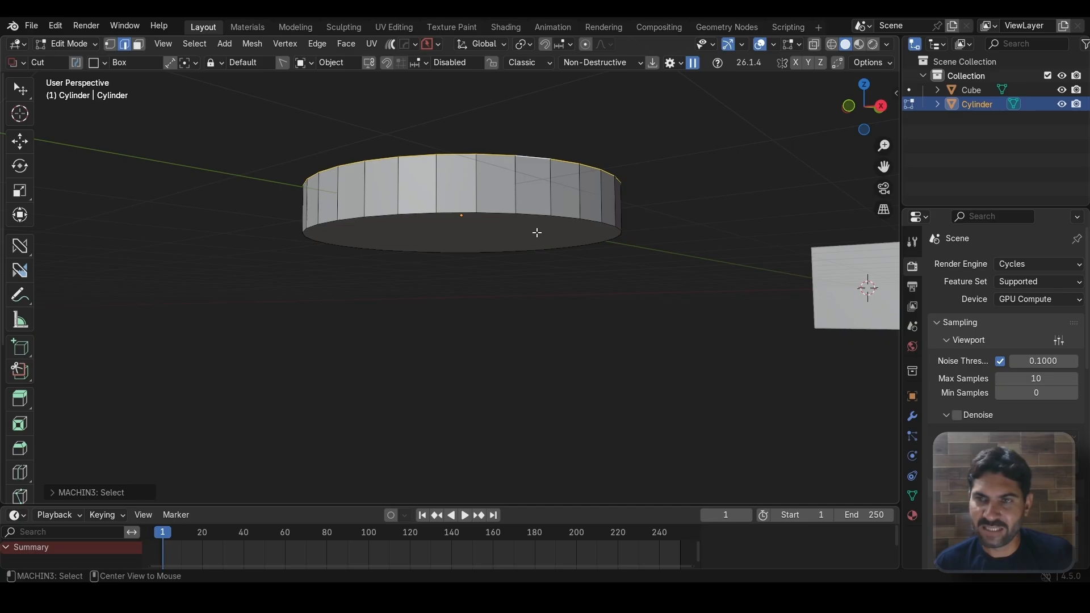
left_click(538, 214, "alt+shift")
middle_click_drag(539, 215, 568, 304)
key("ctrl+b")
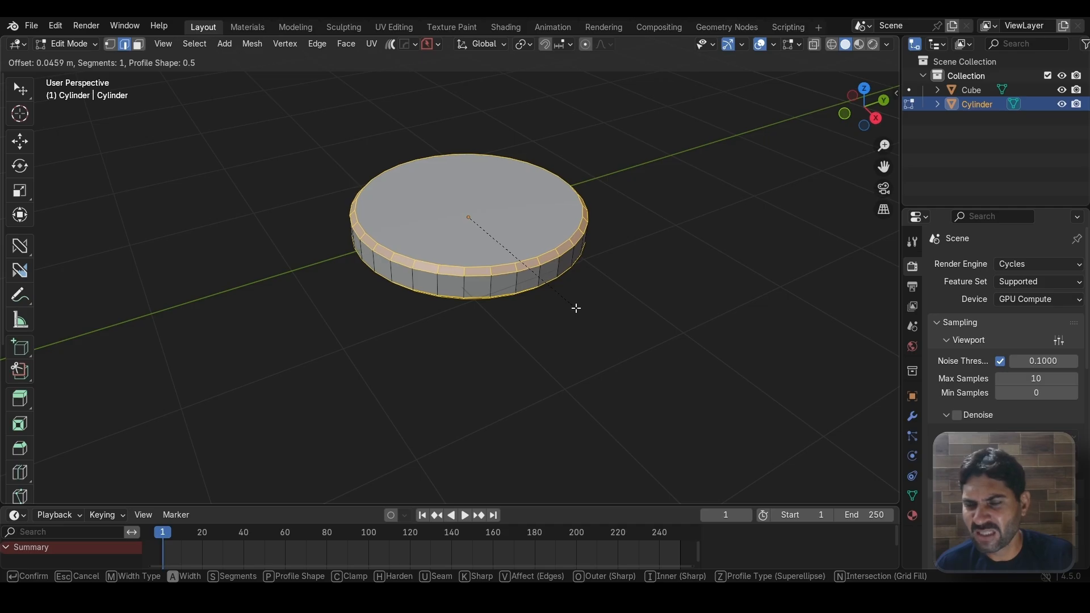
left_click(577, 308)
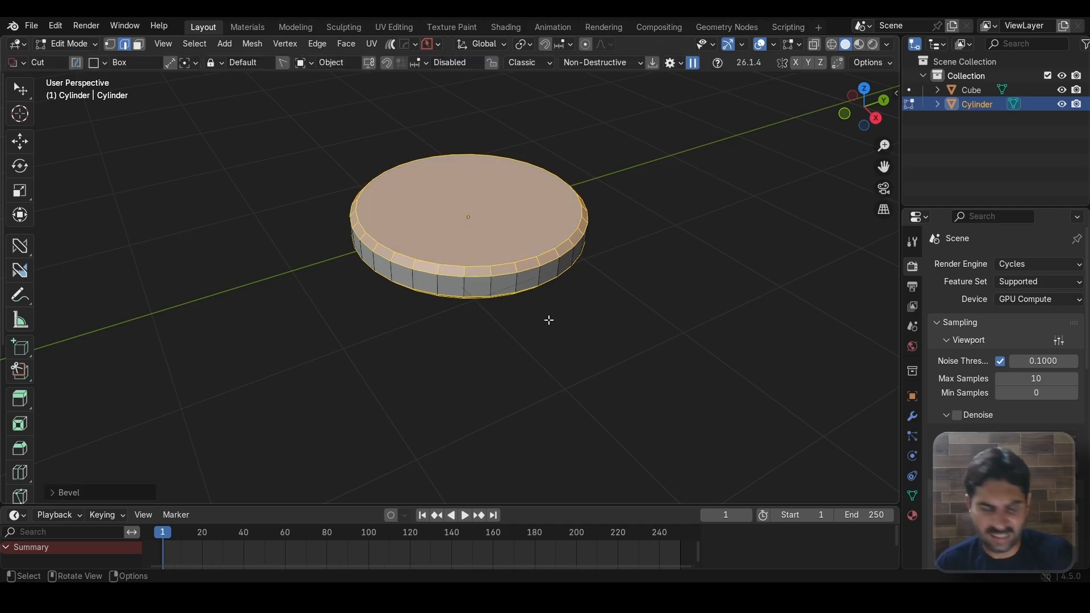
key("ctrl+Tab")
left_click(520, 236)
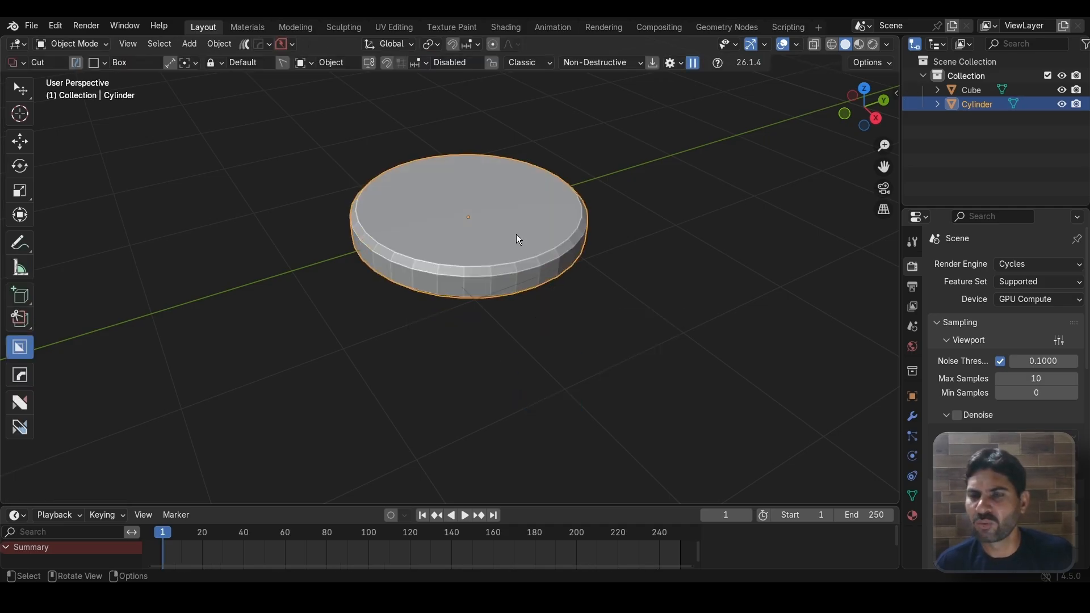
Step: Smooth the bevelled disc's shading with the HOps Sharpen operation in its Csharp (apply) variant
scroll(516, 234, "up", 2)
mouse_move(516, 234)
middle_mouse_down()
mouse_move(510, 273)
mouse_move(506, 246)
middle_mouse_up()
key("q")
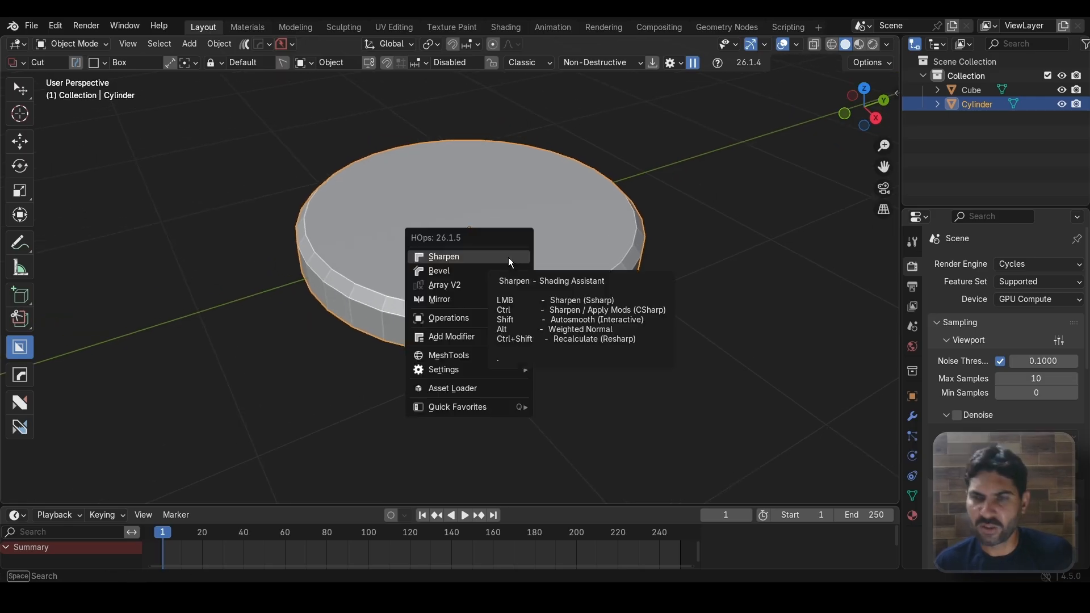
left_click(509, 257)
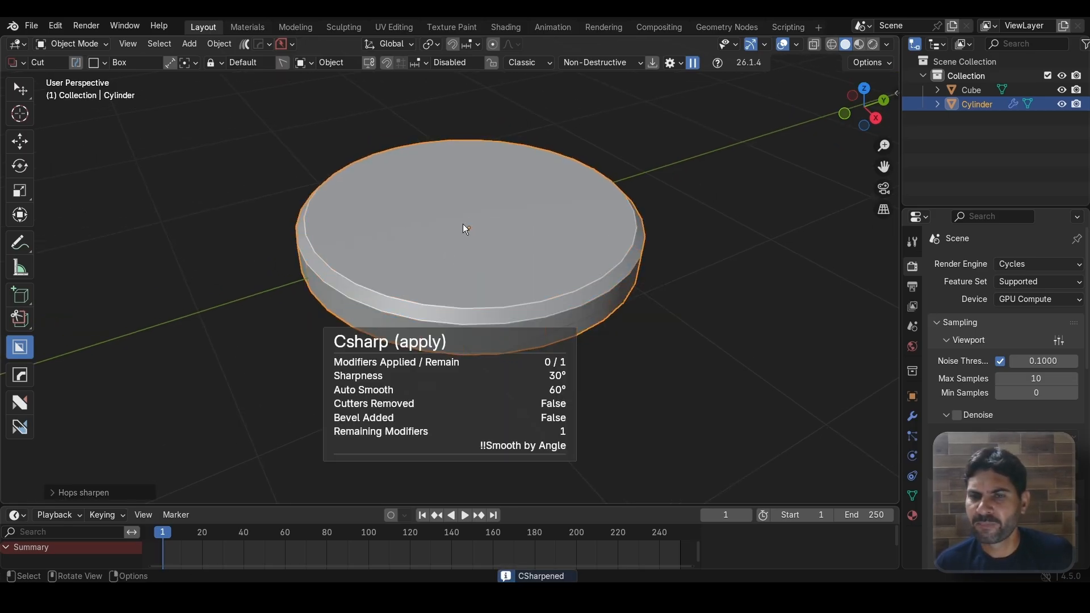
scroll(436, 245, "up", 3)
scroll(474, 209, "down", 2)
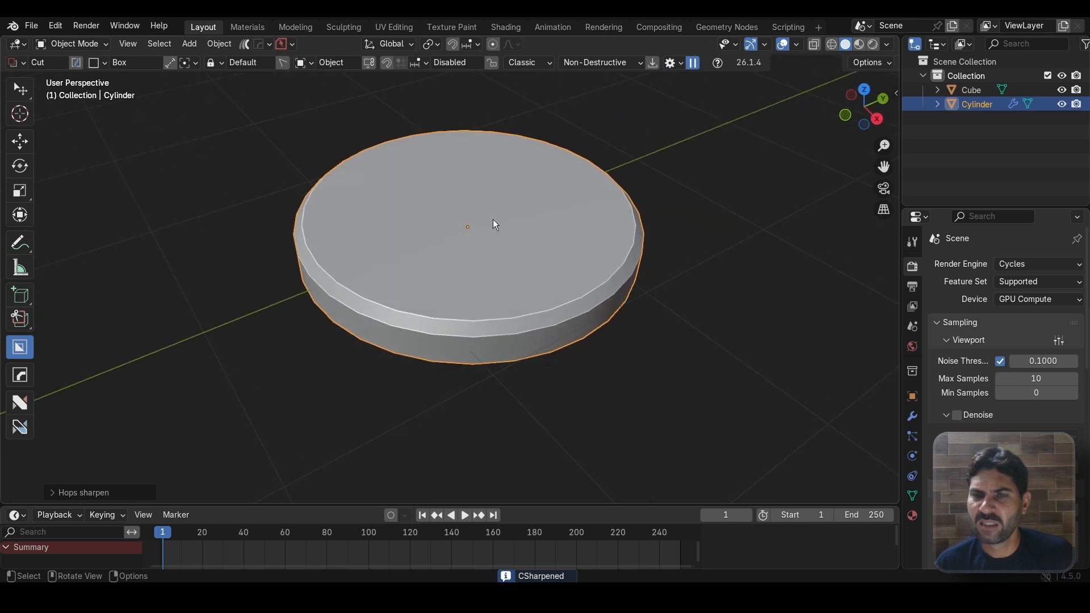
scroll(421, 243, "up", 1)
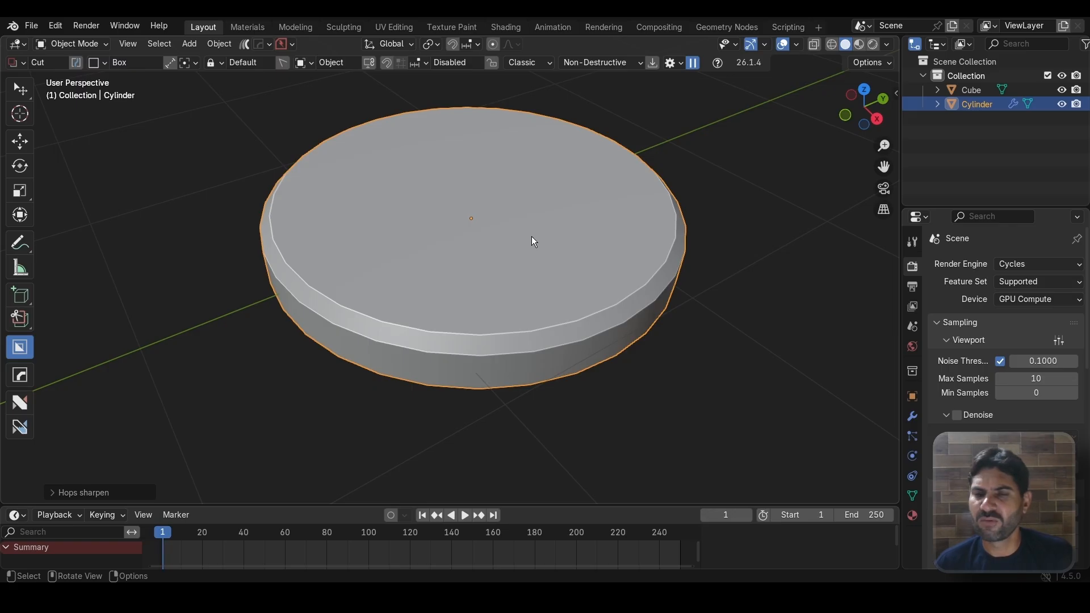
scroll(532, 240, "down", 2)
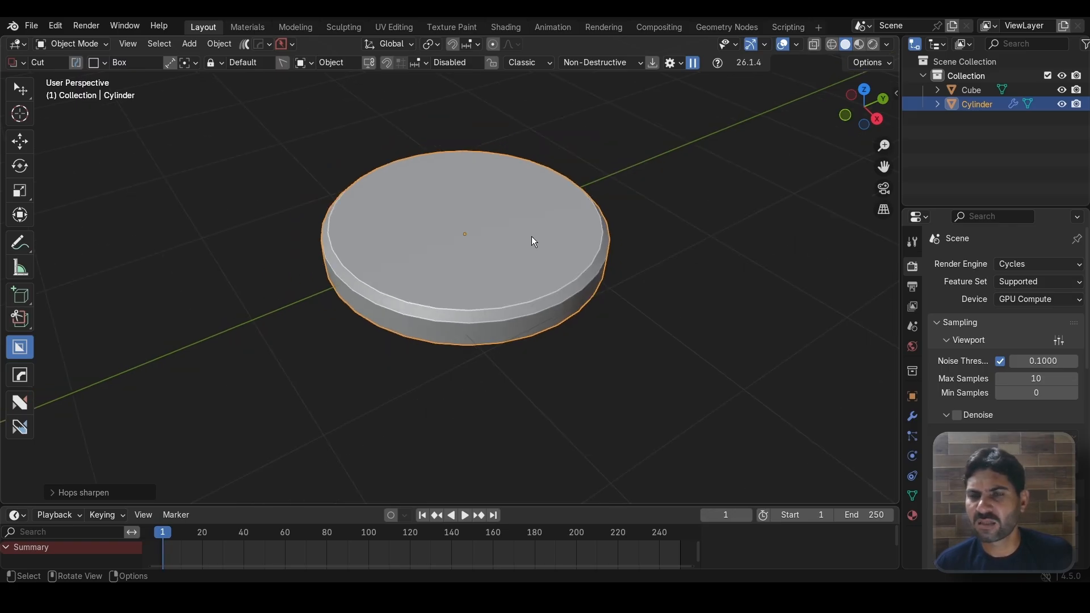
scroll(532, 240, "up", 2)
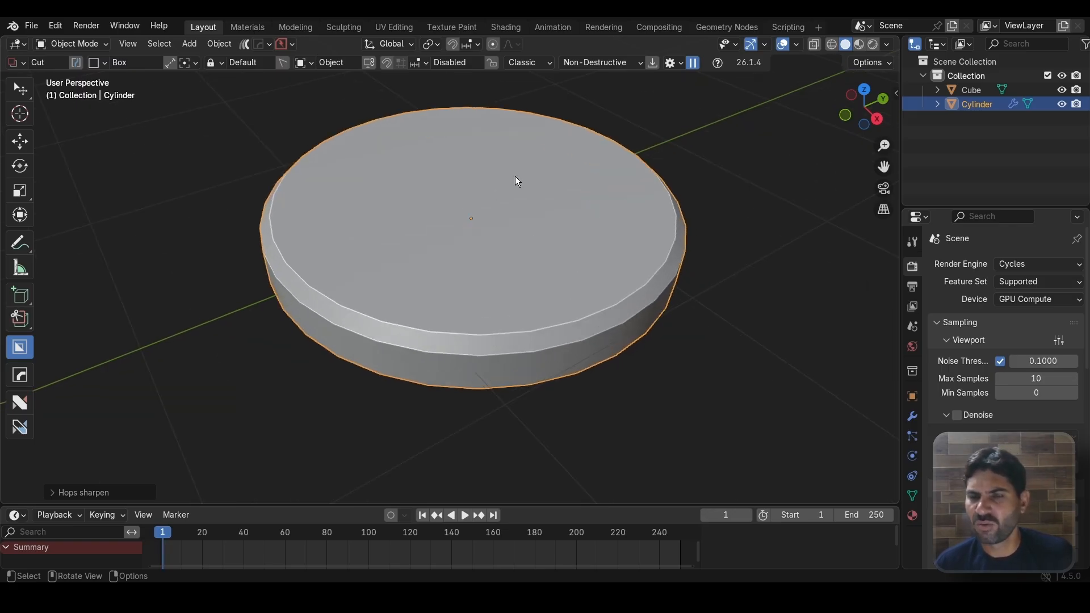
right_click(493, 184)
mouse_move(493, 184)
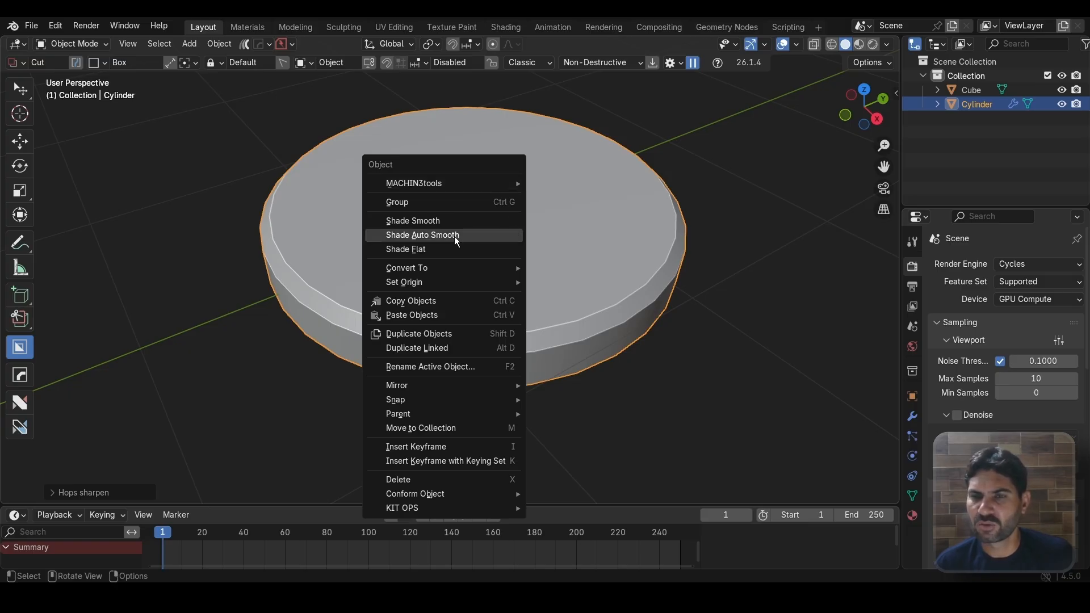
scroll(532, 254, "up", 2)
Step: Create a new geometry node tree on the cube in the Geometry Nodes workspace
scroll(533, 252, "down", 5)
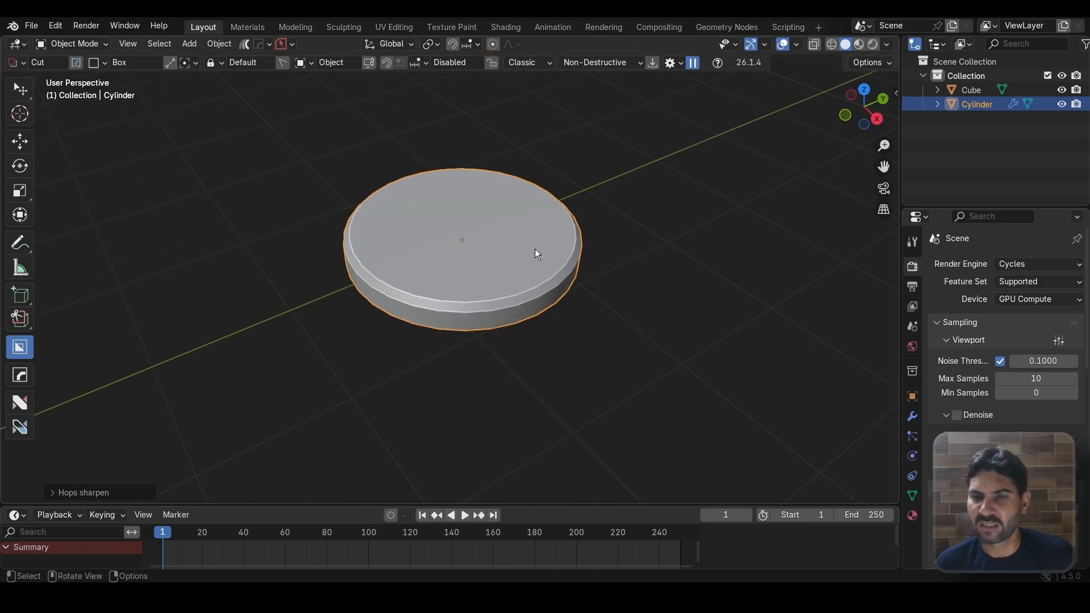
scroll(535, 248, "down", 4)
scroll(691, 183, "down", 4)
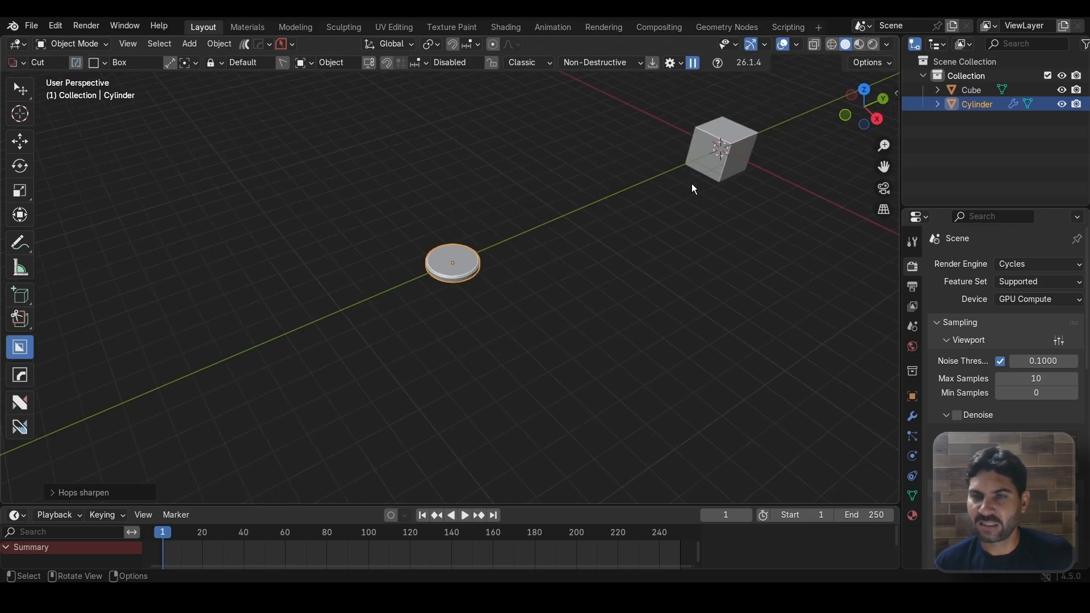
left_click(722, 158)
left_click(743, 30)
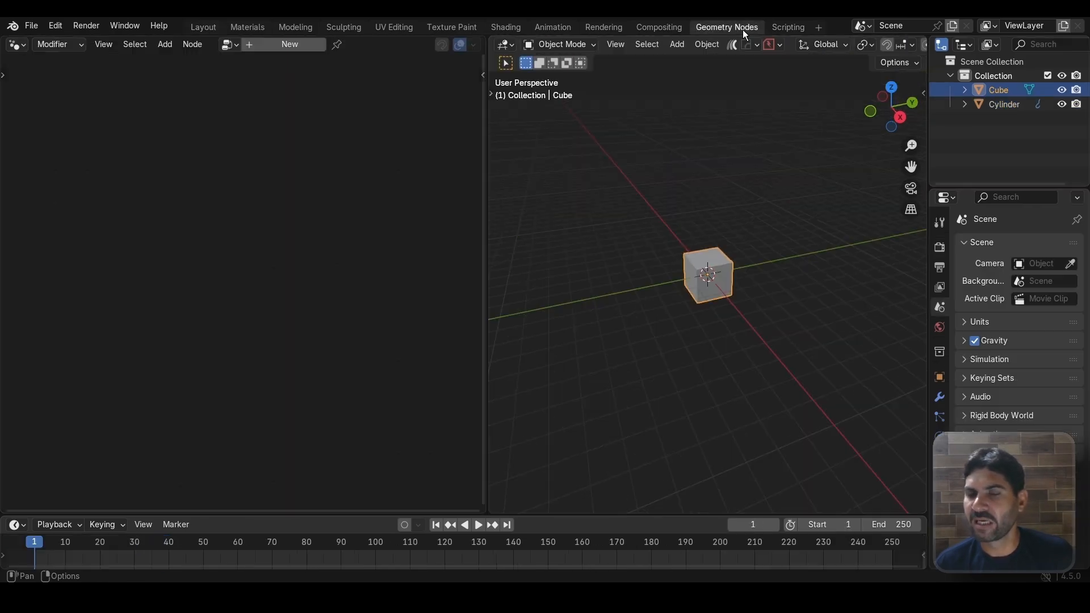
scroll(660, 256, "up", 8)
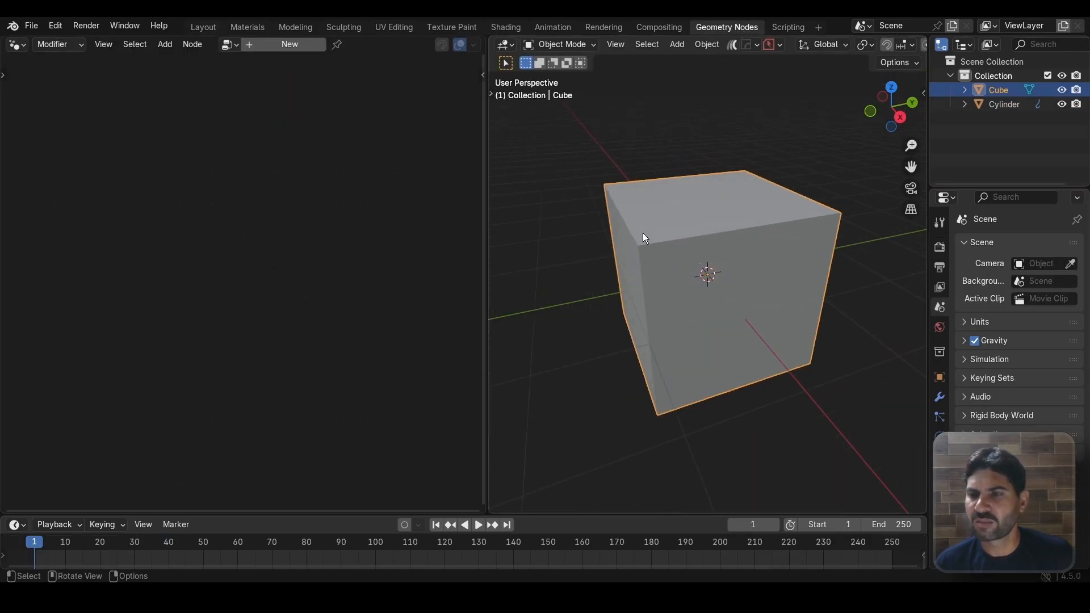
scroll(643, 233, "down", 2)
left_click(290, 45)
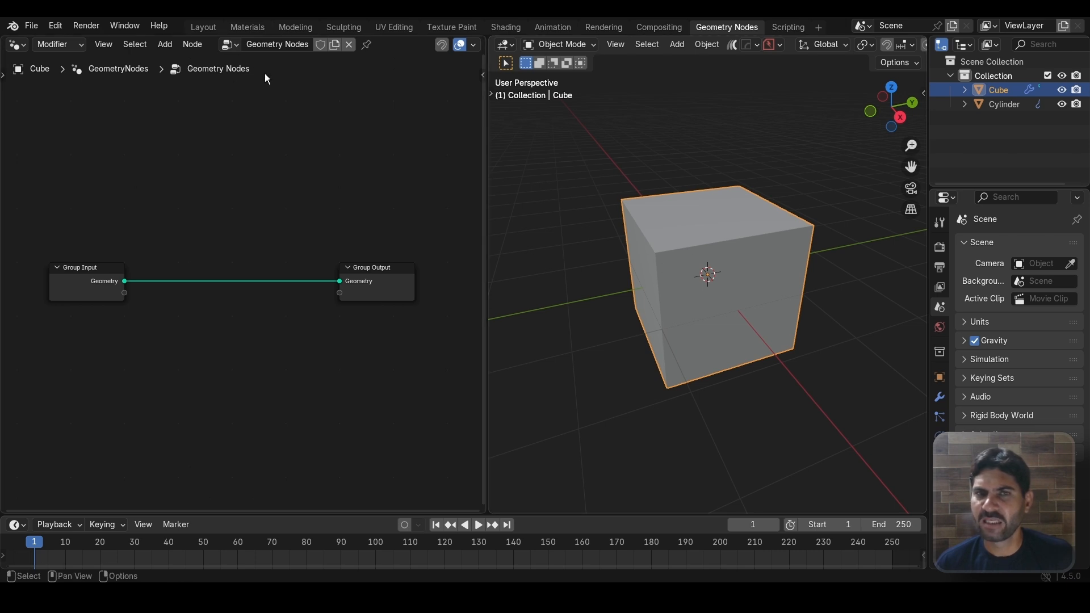
Step: Delete the Group Input node from the cube's geometry node tree
scroll(240, 264, "up", 3)
scroll(241, 264, "down", 2)
middle_click_drag(255, 218, 303, 199)
left_click_drag(89, 196, 221, 339)
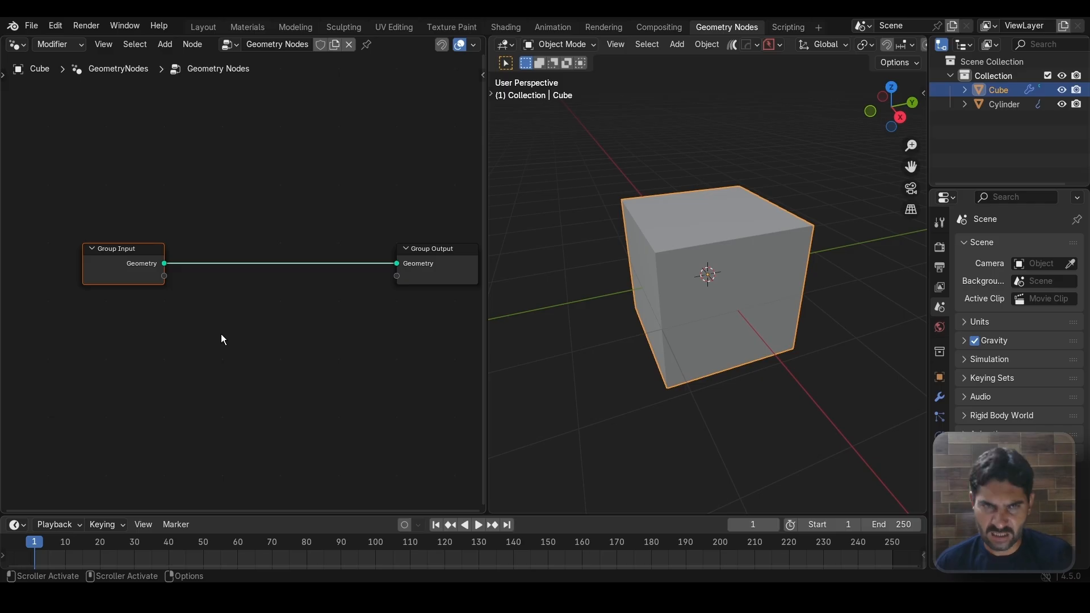
key("x")
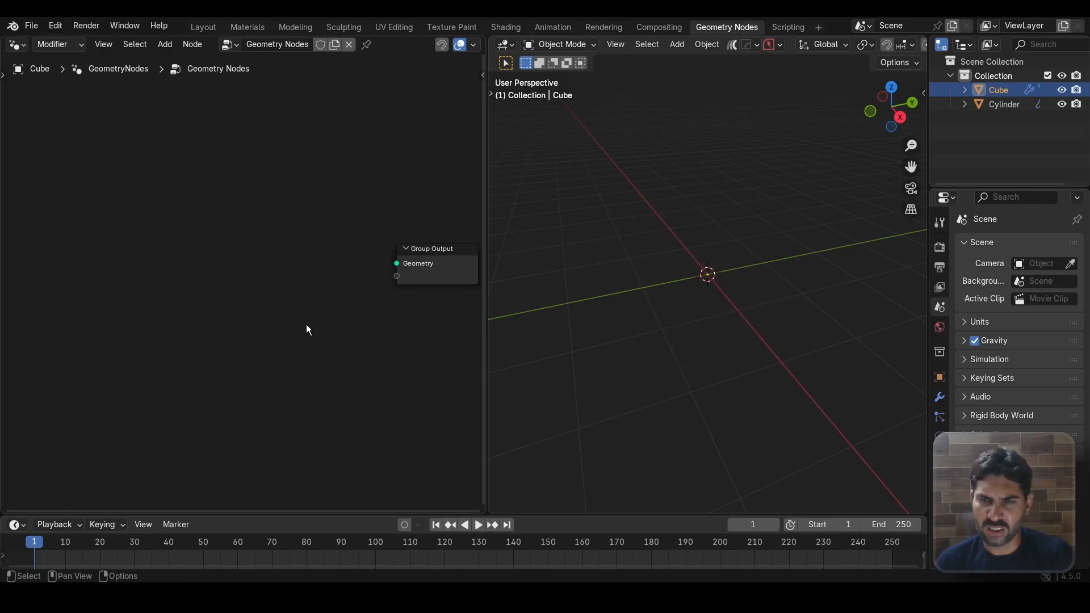
Step: Add a Mesh Line node and connect its Mesh output to the Geometry input of Group Output
scroll(288, 288, "up", 2)
scroll(256, 288, "down", 2)
middle_click_drag(209, 291, 131, 295)
scroll(142, 294, "down", 1)
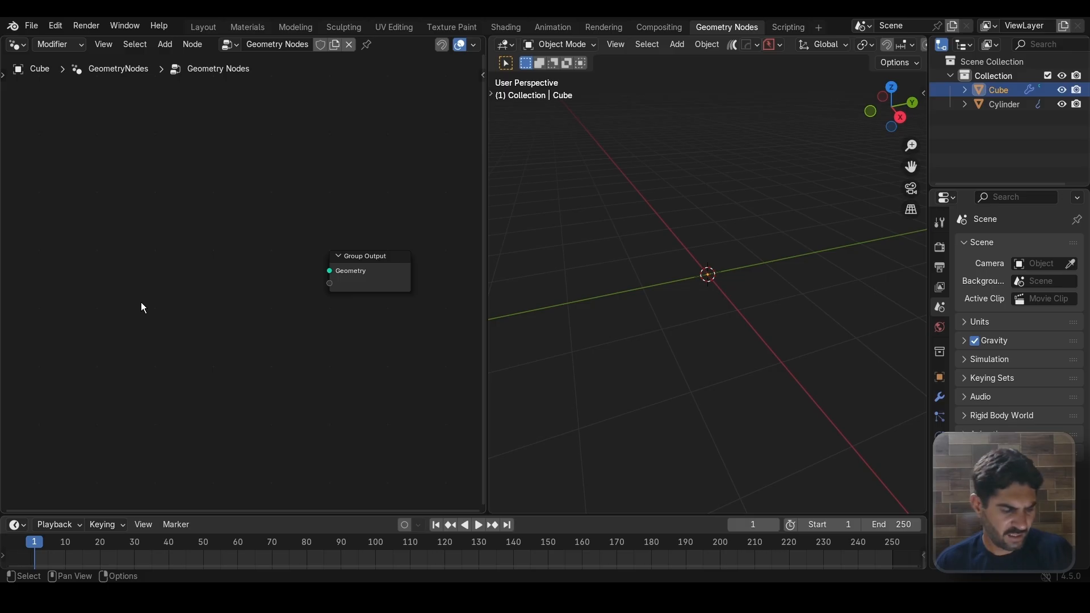
key("shift+a")
mouse_move(141, 307)
type("mes")
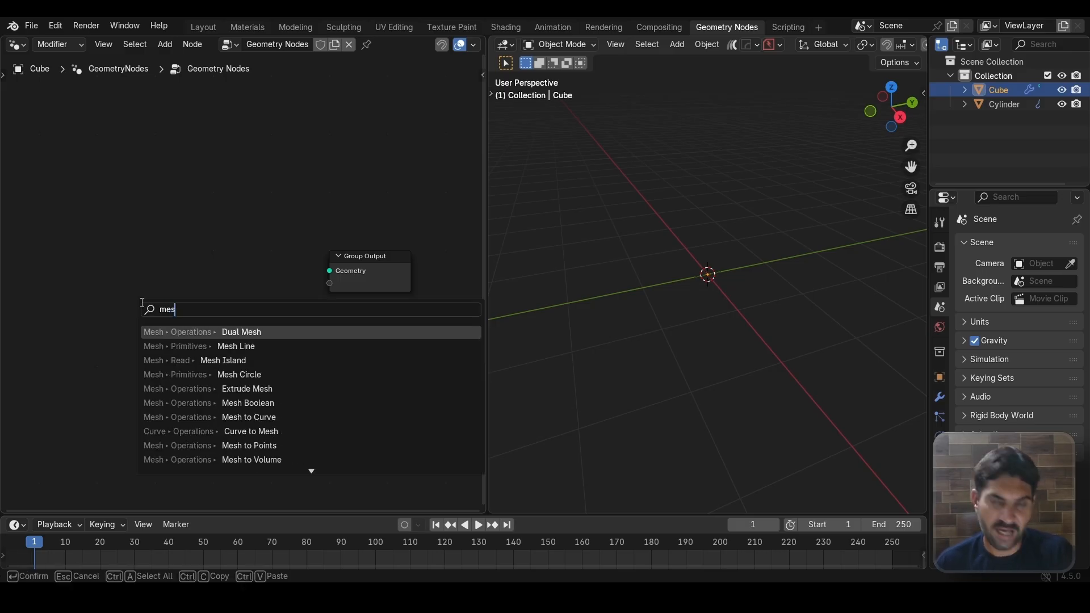
type("h")
key("Down")
key("Return")
left_click(180, 253)
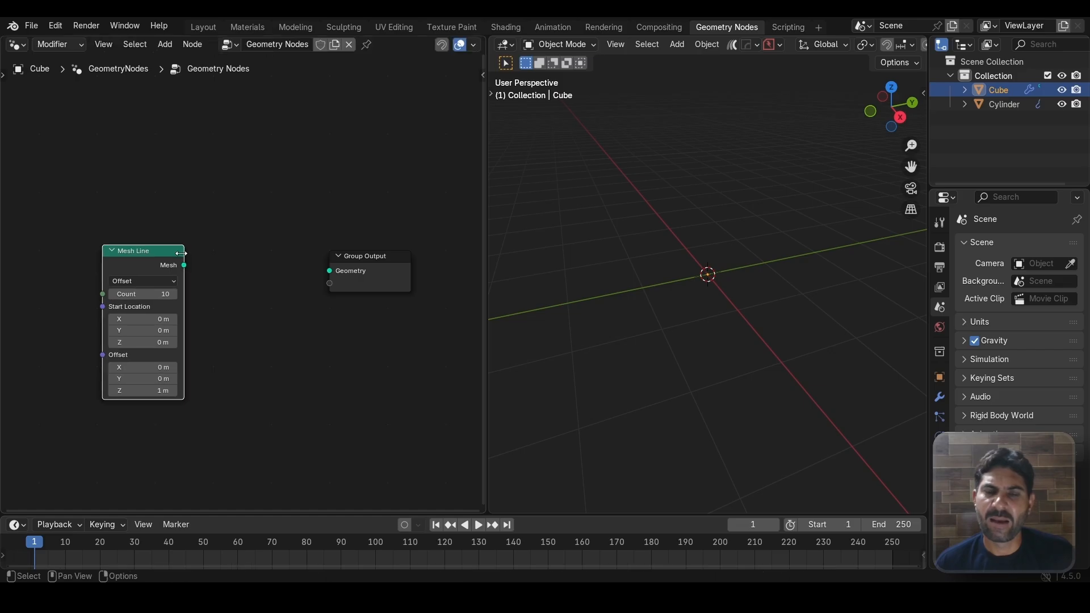
left_click_drag(184, 265, 329, 272)
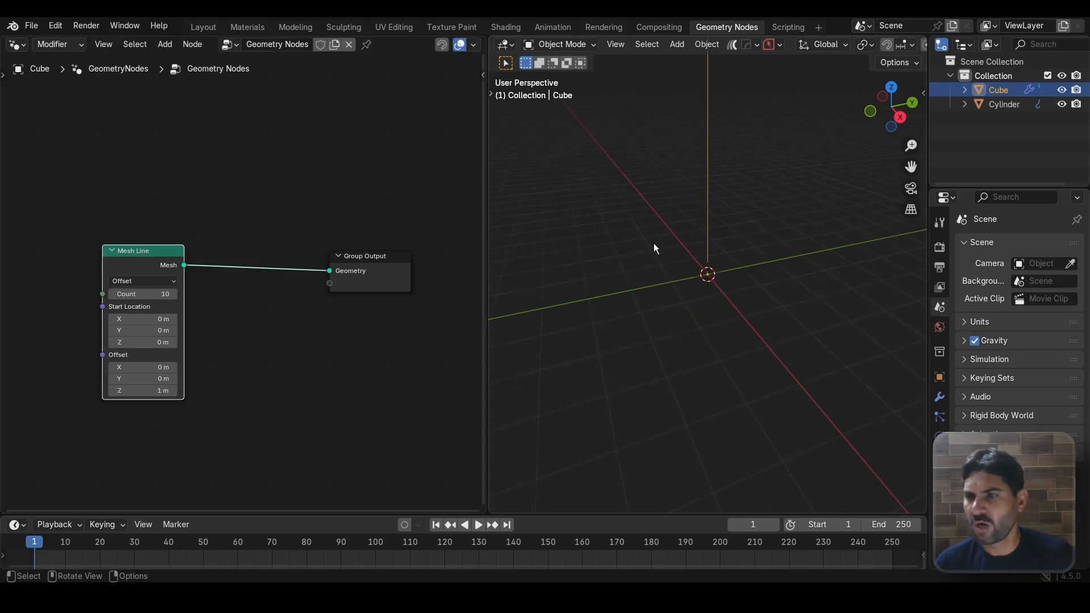
middle_click_drag(652, 244, 688, 300)
scroll(629, 306, "up", 1)
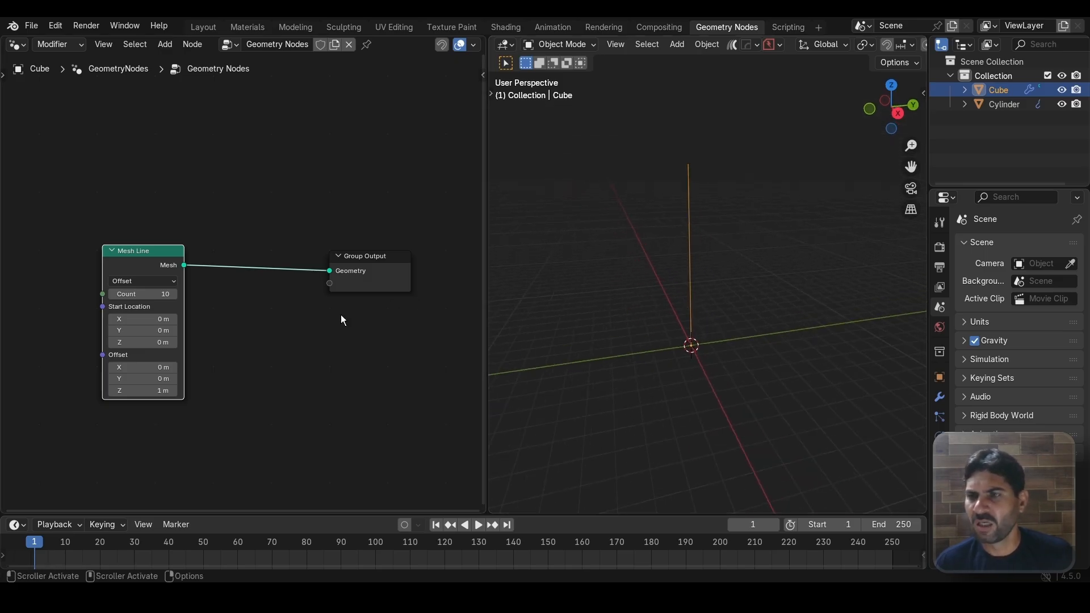
Step: Add a Viewer node in the empty area above the Mesh Line and Group Output nodes
scroll(249, 309, "up", 2)
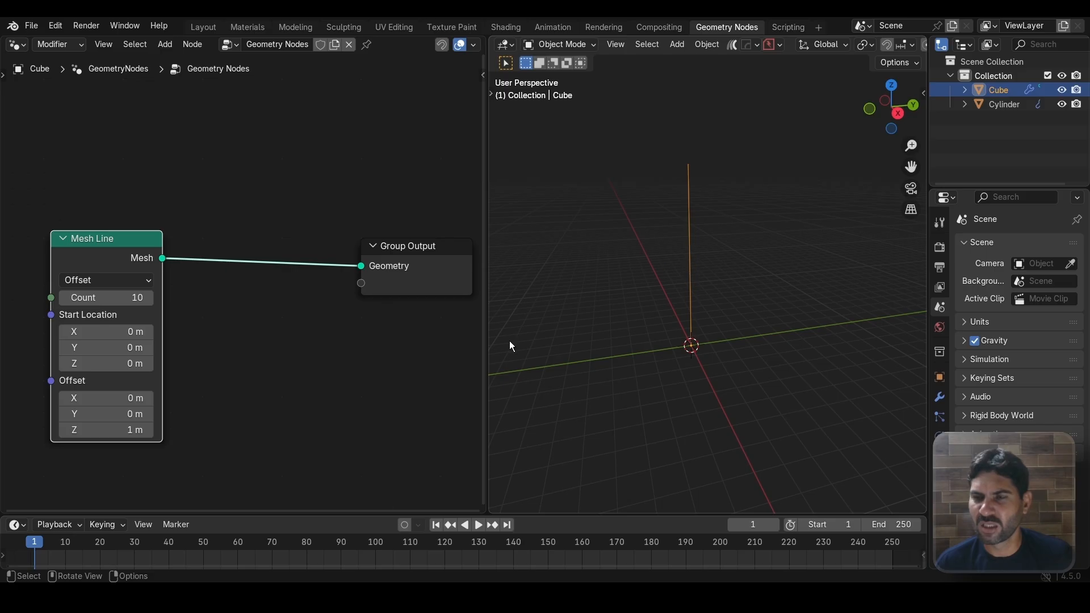
scroll(292, 222, "down", 3)
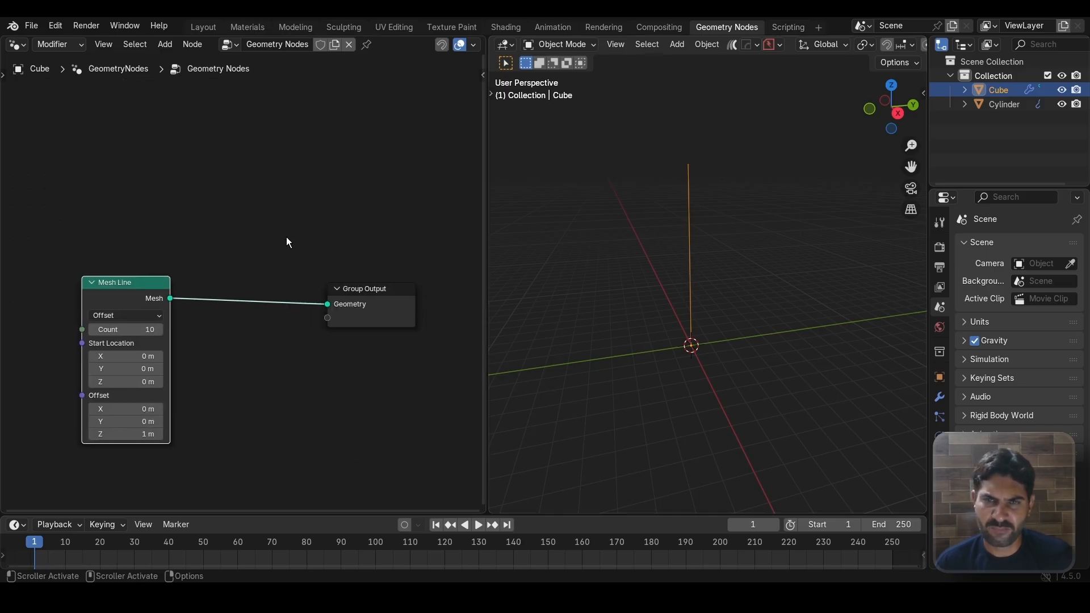
key("shift+a")
type("v")
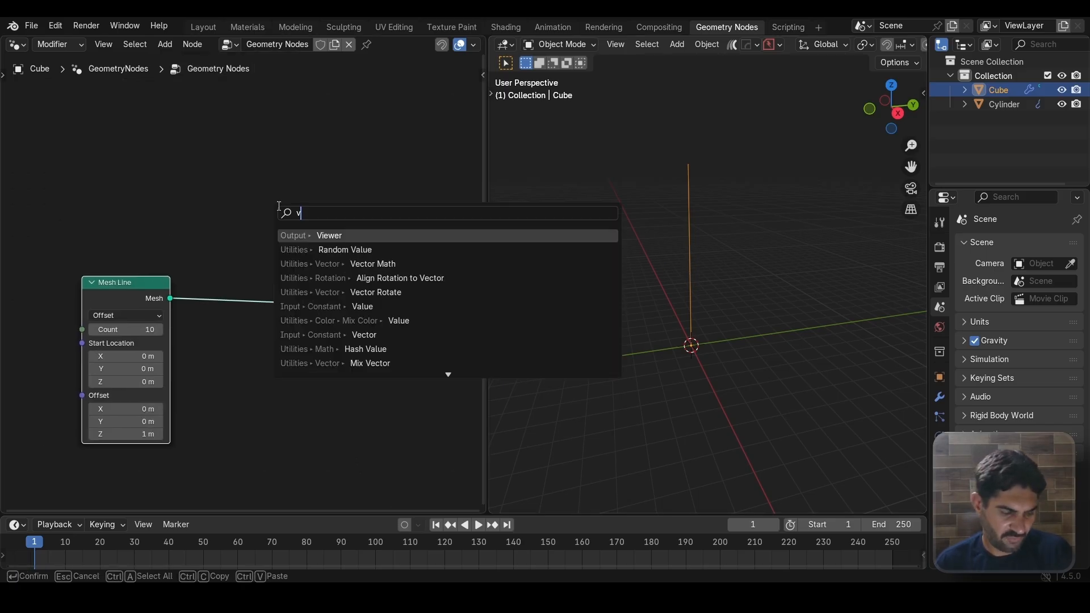
type("ie")
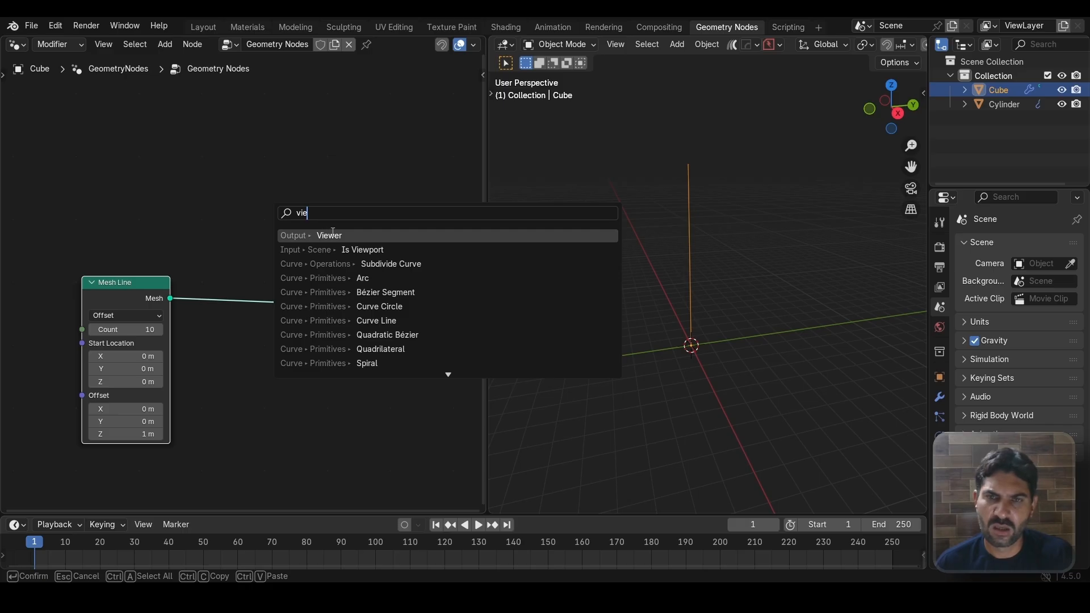
key("Return")
left_click(251, 158)
middle_click_drag(177, 203, 211, 222)
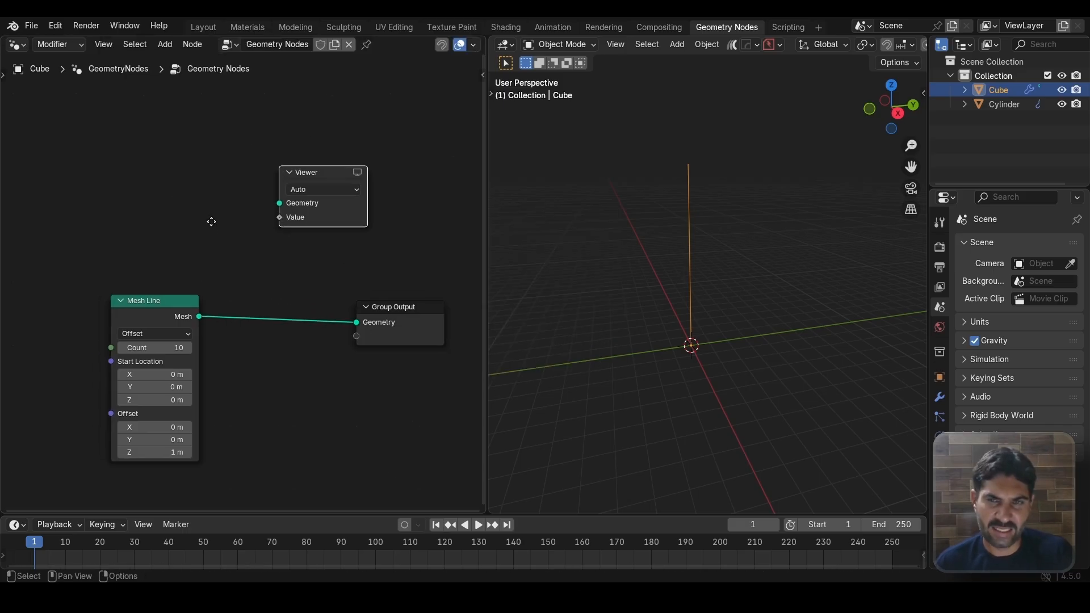
Step: Add an Index node beside the Viewer node, above the Mesh Line node
key("shift+a")
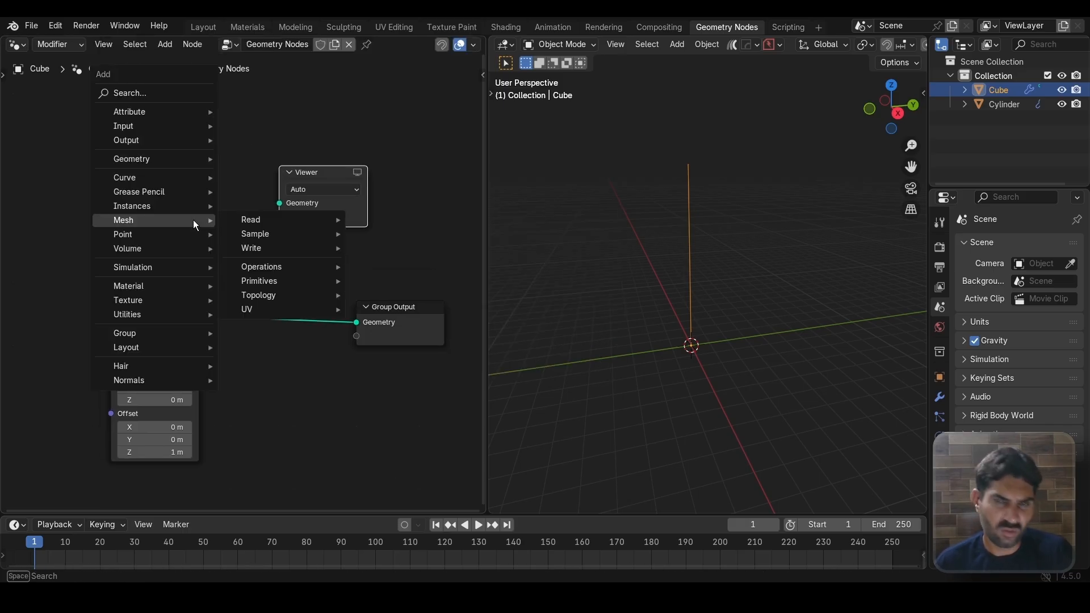
type("inde")
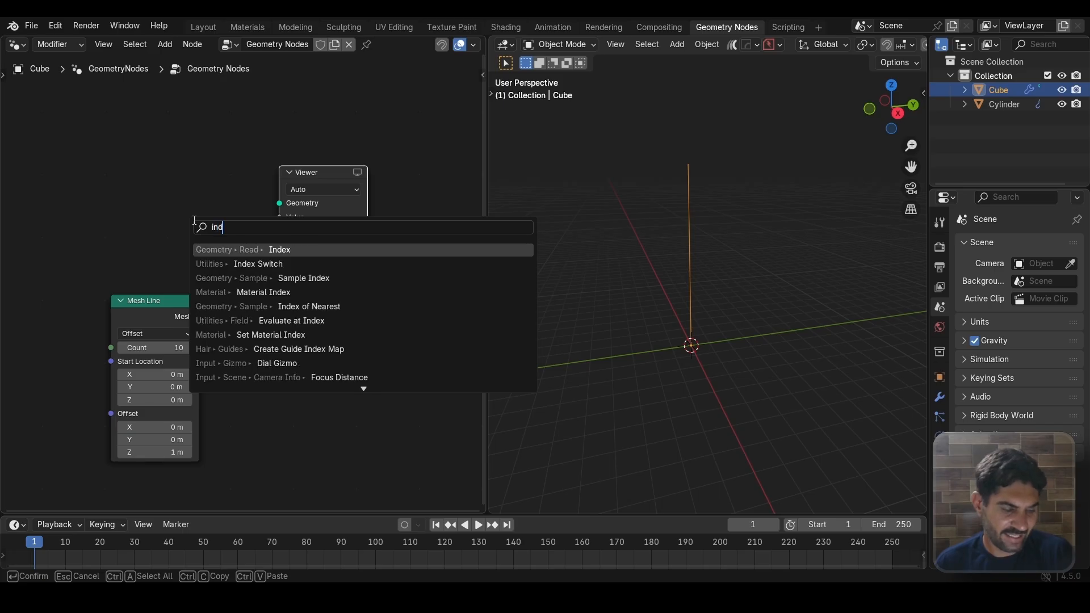
left_click(289, 250)
left_click(212, 243)
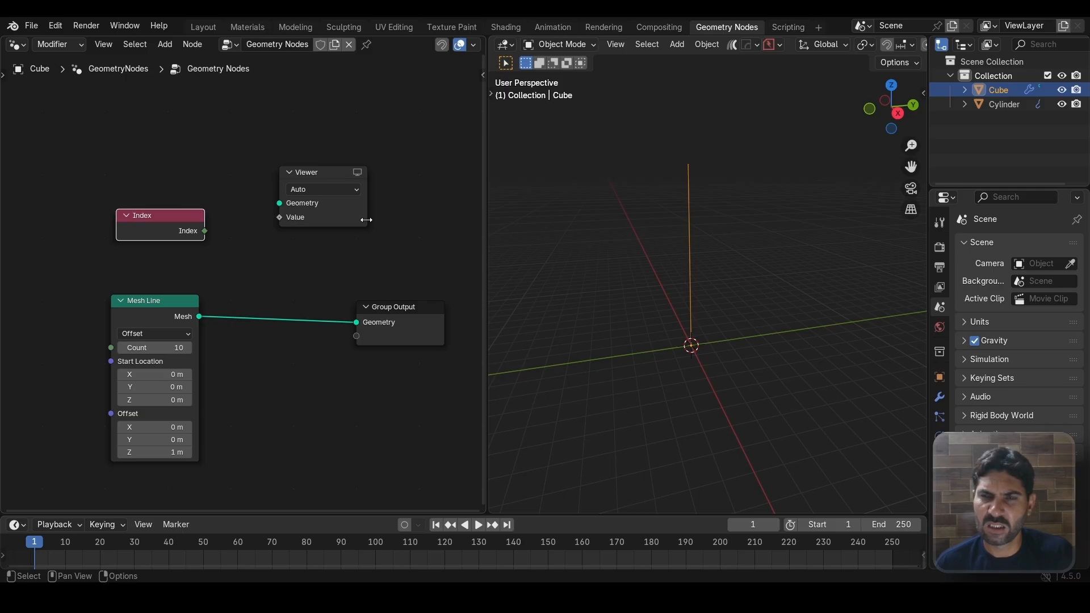
Step: Connect Index to the Viewer's Value input and the Mesh Line's Mesh output to its Geometry input, and activate the Viewer
scroll(306, 248, "up", 2)
middle_click_drag(306, 248, 280, 274)
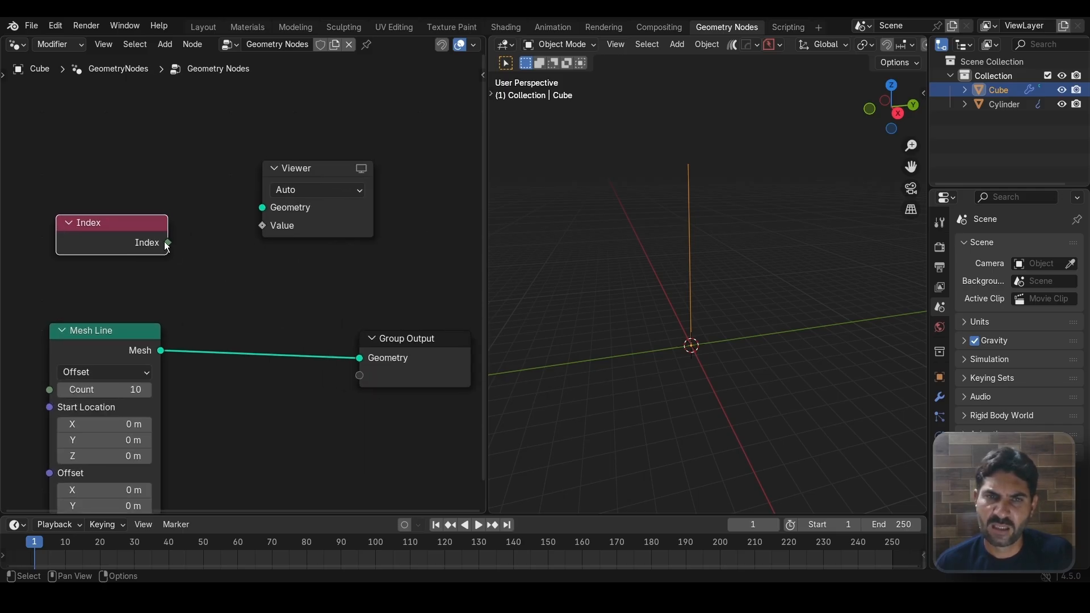
left_click_drag(168, 242, 261, 226)
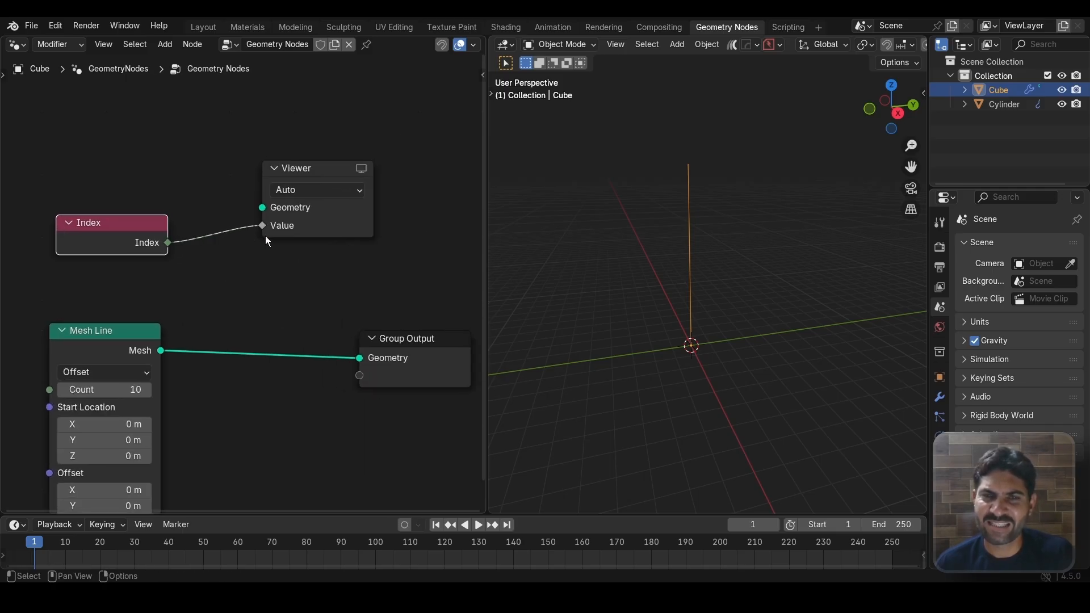
left_click_drag(161, 350, 255, 213)
left_click(361, 169)
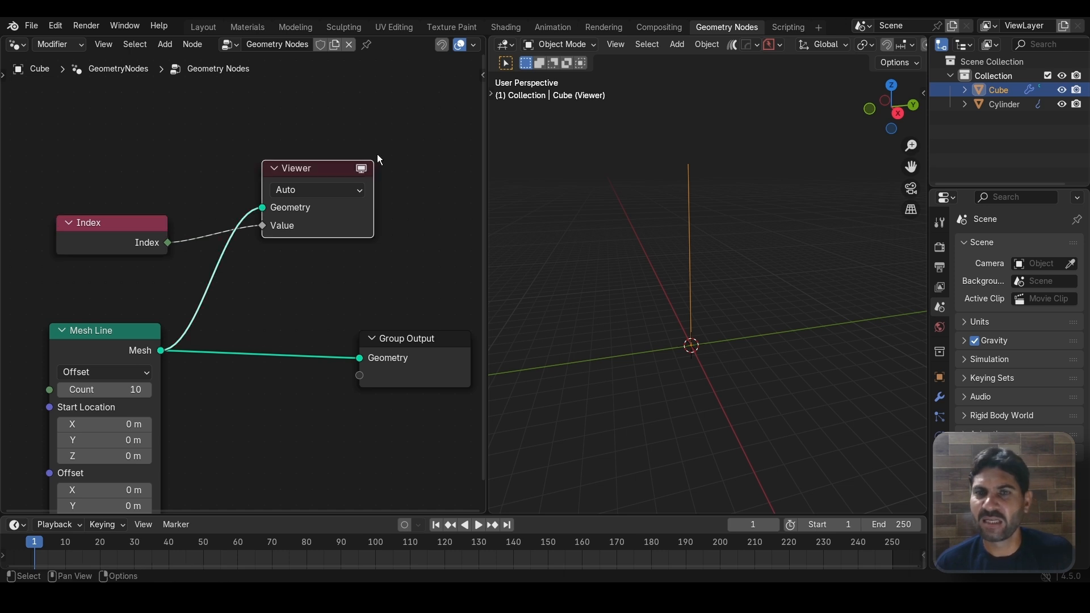
scroll(385, 143, "down", 1)
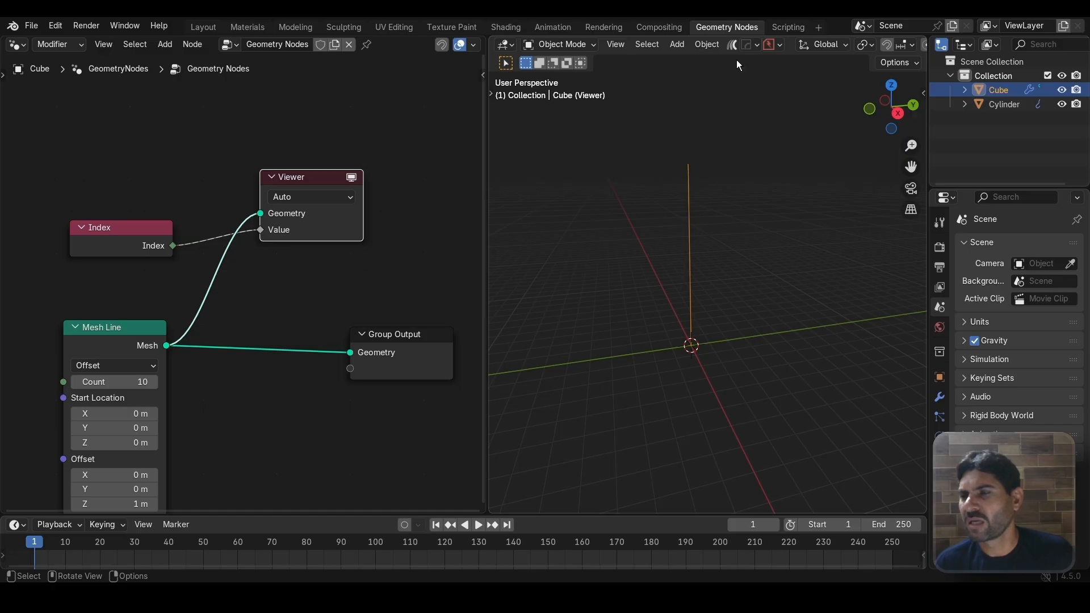
Step: Enable the Attribute Text overlay for the Viewer node in the 3D viewport and inspect the point indices along the line
scroll(744, 47, "down", 8)
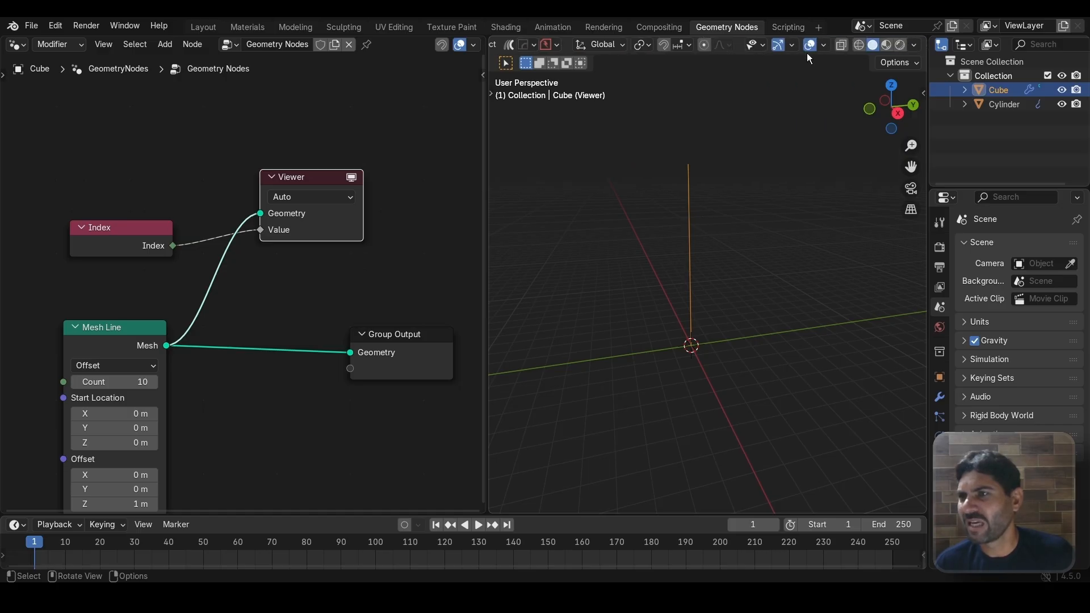
left_click(822, 46)
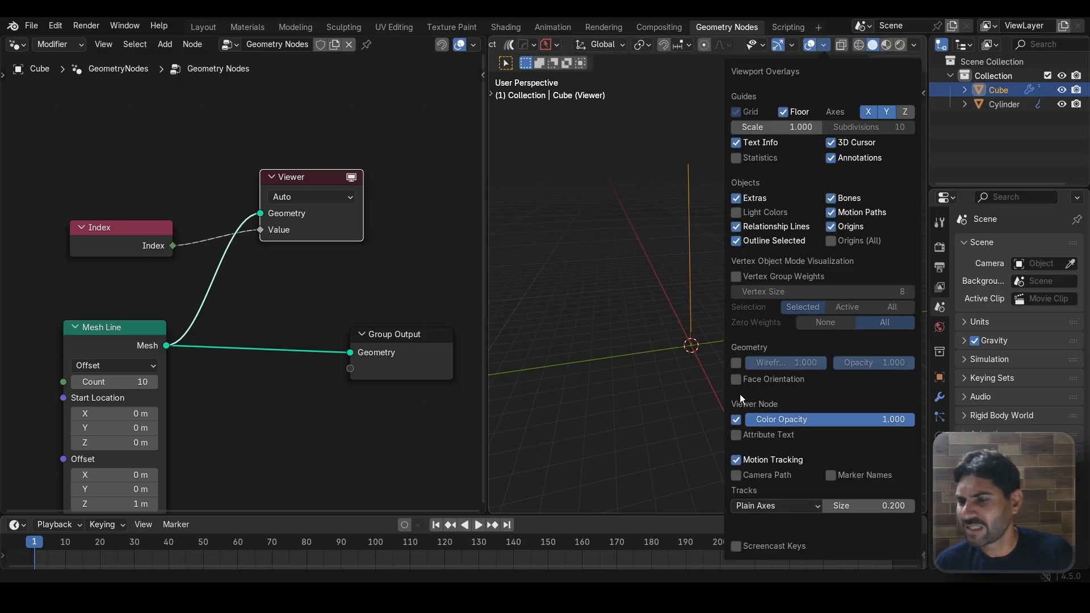
left_click(735, 435)
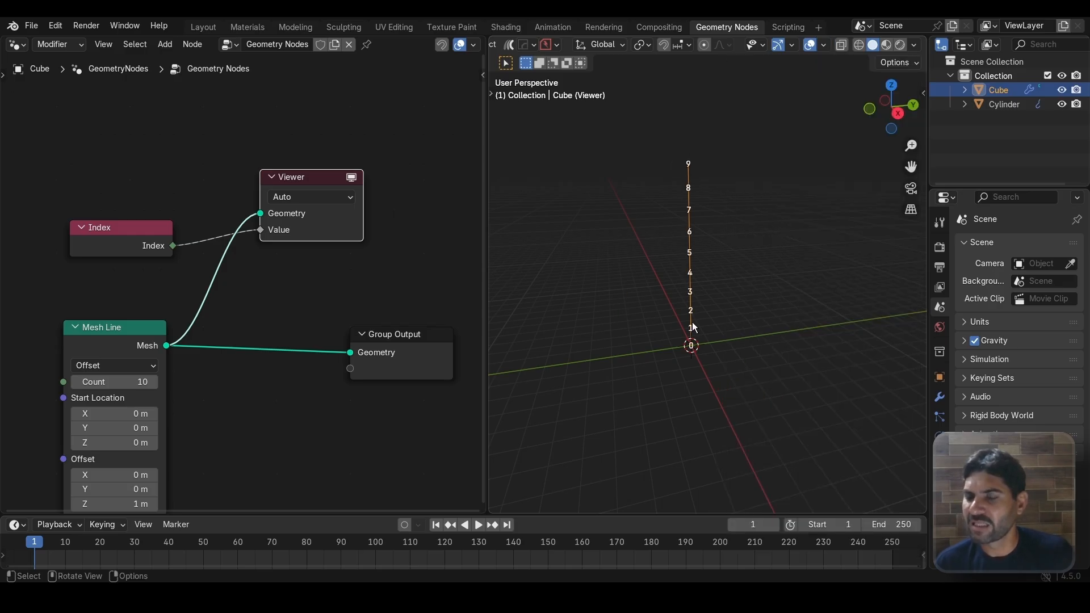
scroll(694, 328, "up", 3)
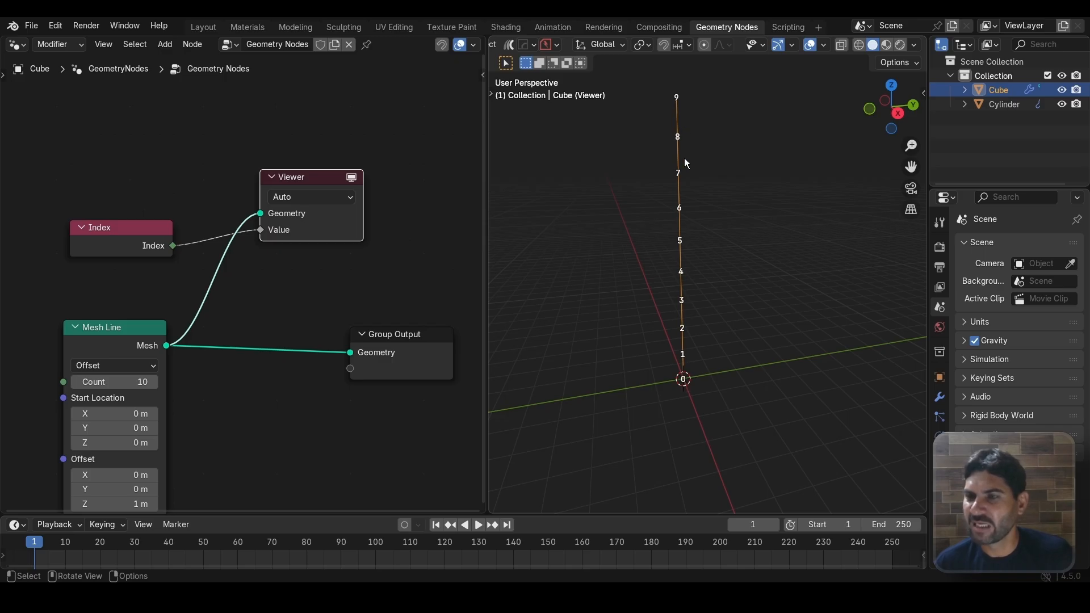
scroll(734, 276, "down", 2)
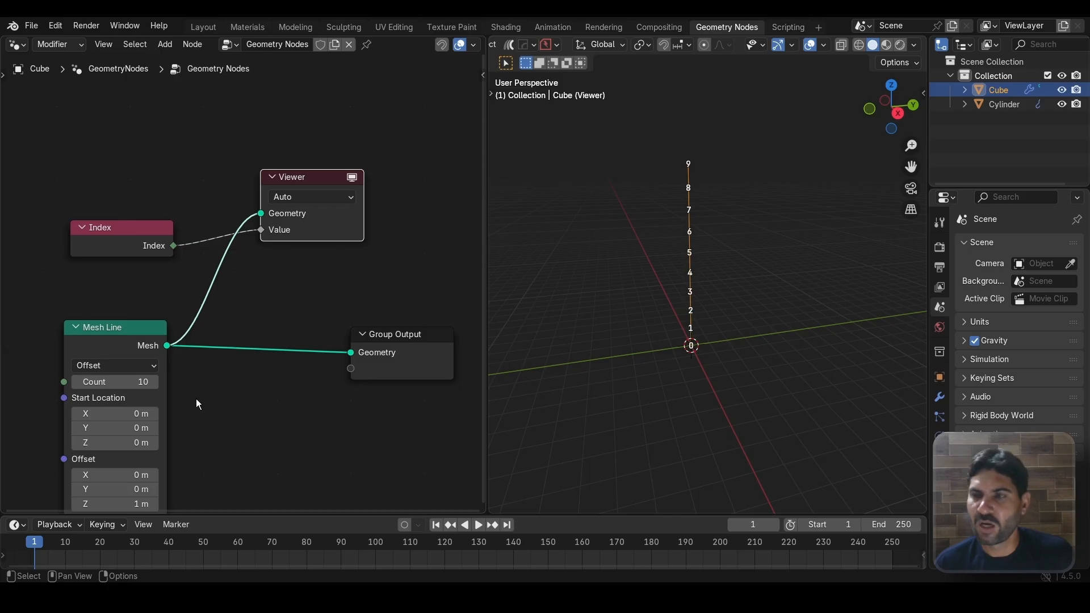
Step: Try a Mesh Line count of 13, and set the count back to 10
mouse_move(125, 384)
left_mouse_down()
mouse_move(142, 384)
mouse_move(111, 384)
mouse_move(142, 384)
left_mouse_up()
left_click(125, 384)
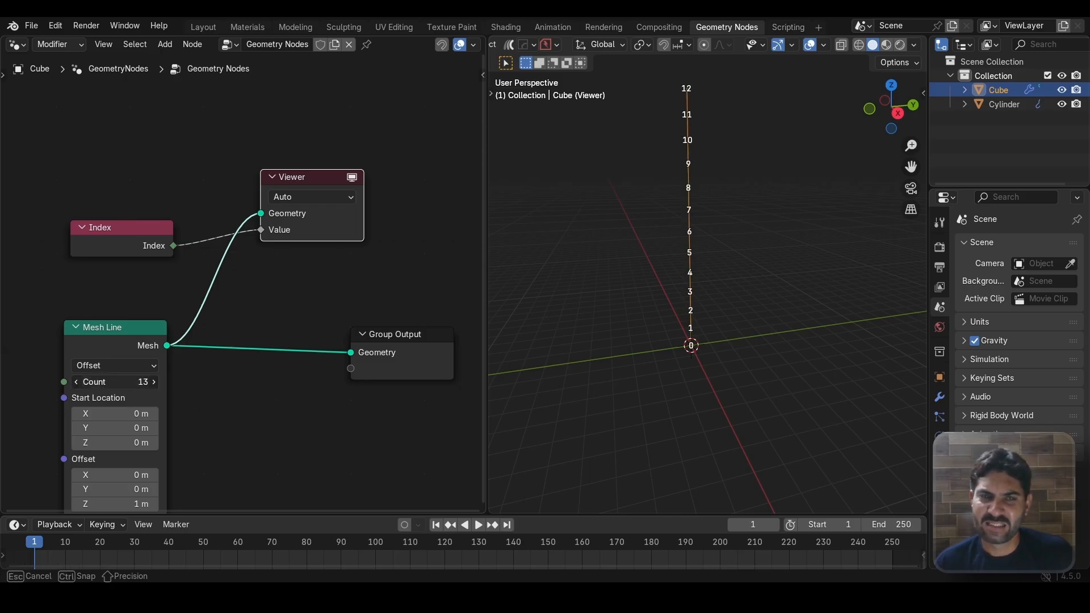
type("10")
key("Return")
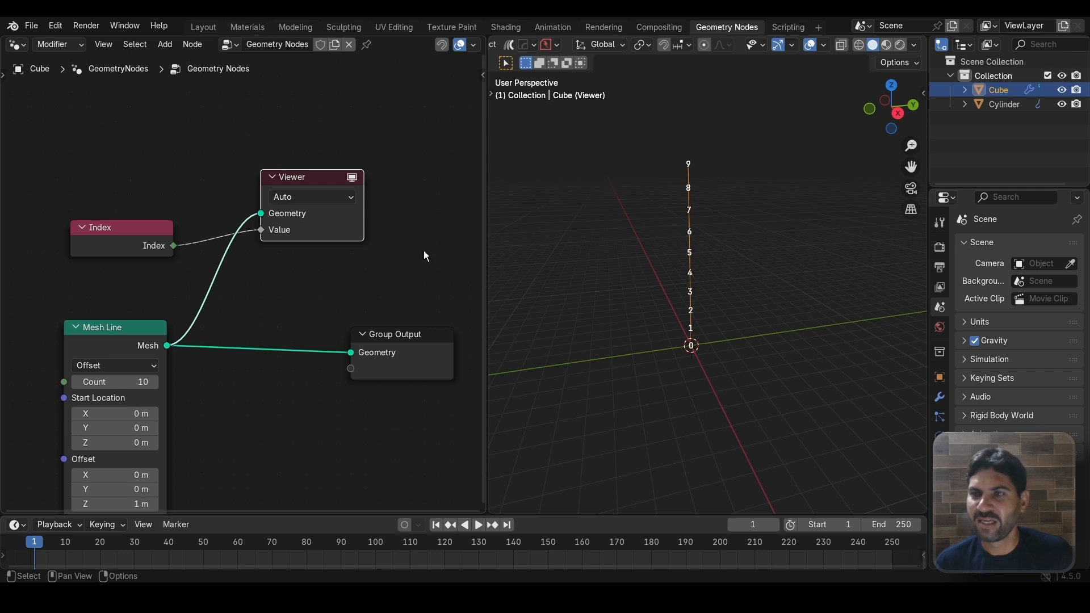
Step: Deactivate the Viewer node and disconnect the Mesh Line from its Geometry input
left_click(351, 178)
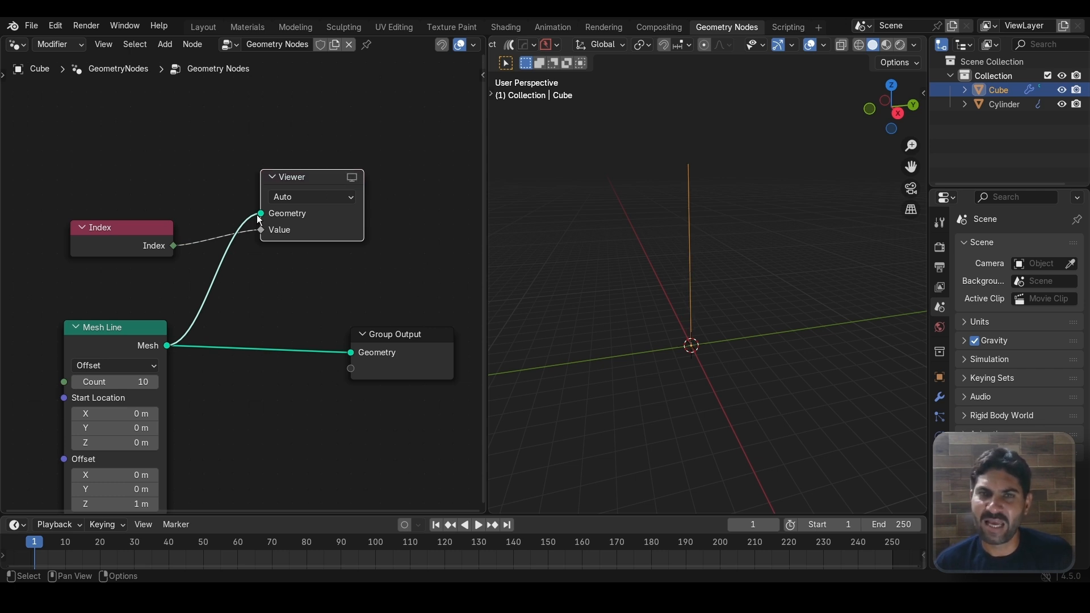
left_click_drag(261, 213, 186, 344)
scroll(255, 290, "down", 1)
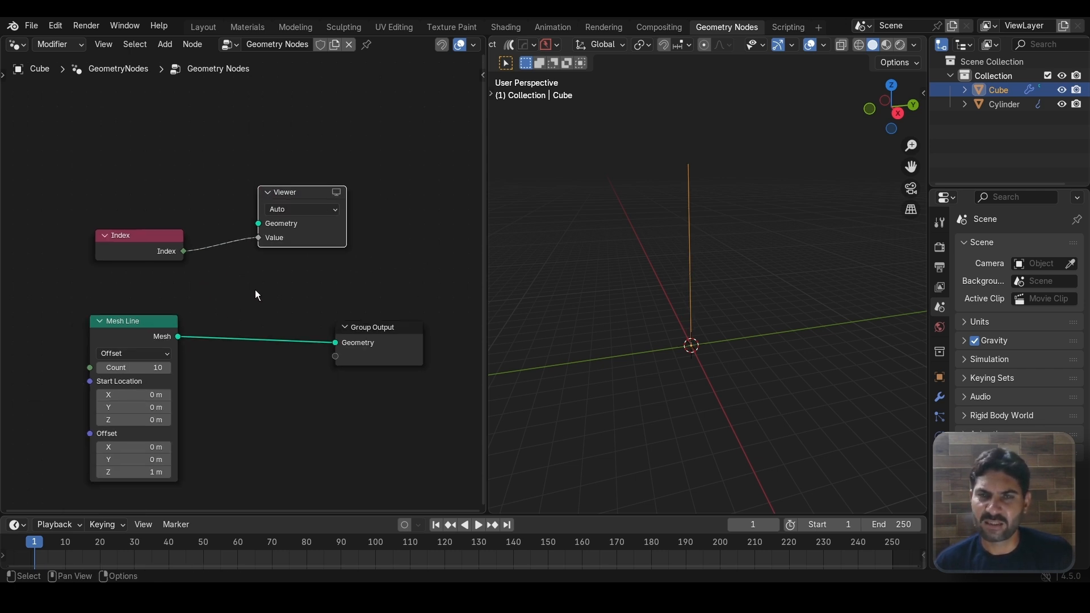
scroll(287, 329, "up", 1)
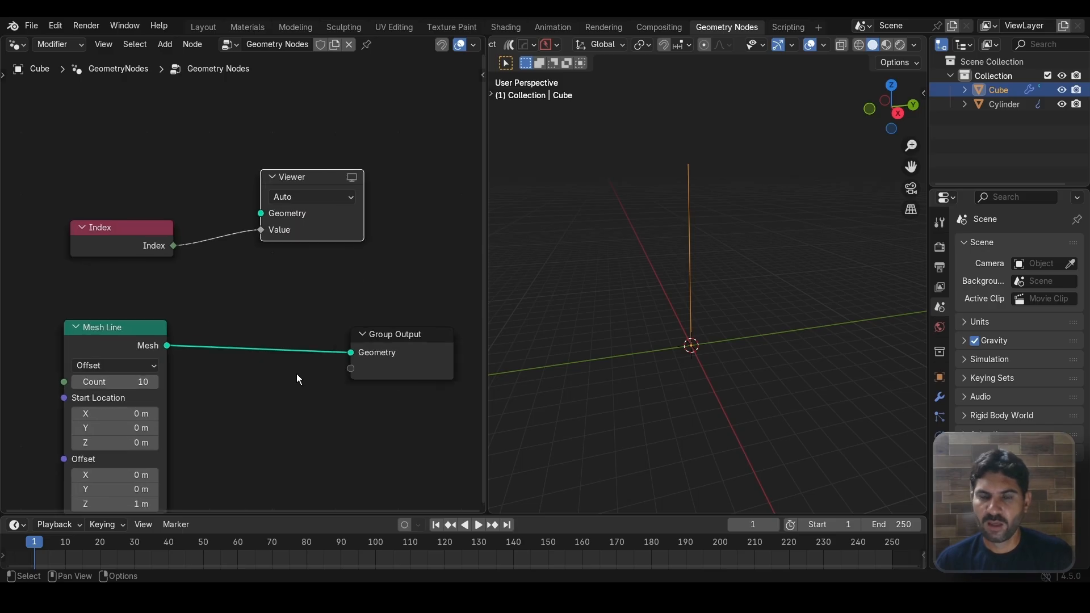
Step: Insert an Instance on Points node on the link between Mesh Line and Group Output, and move the Mesh Line node farther from it
middle_click_drag(275, 403, 298, 288)
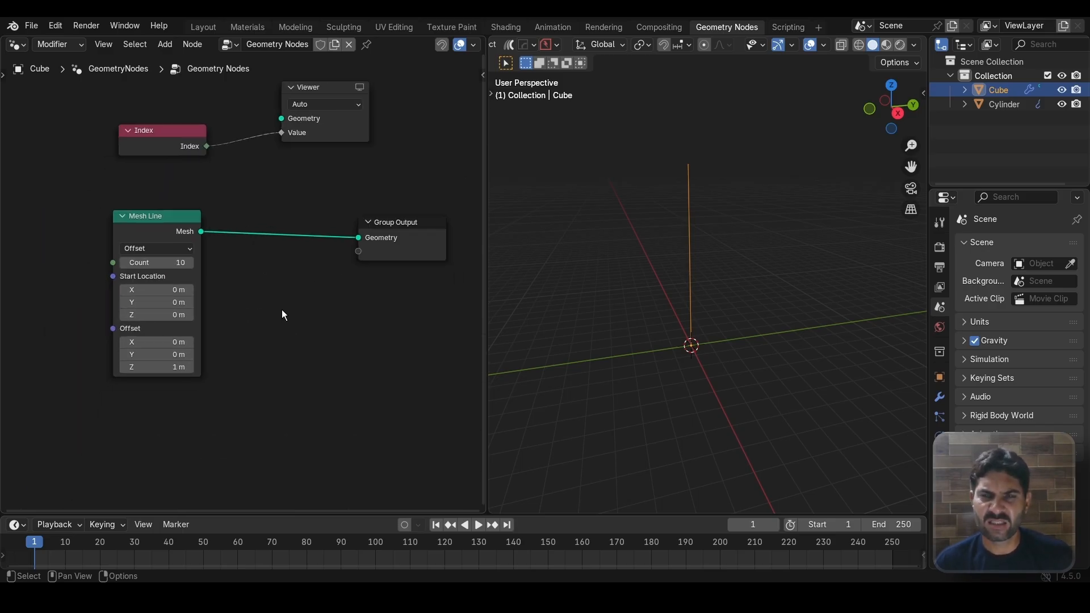
scroll(282, 309, "up", 1)
key("shift+a")
type("inst")
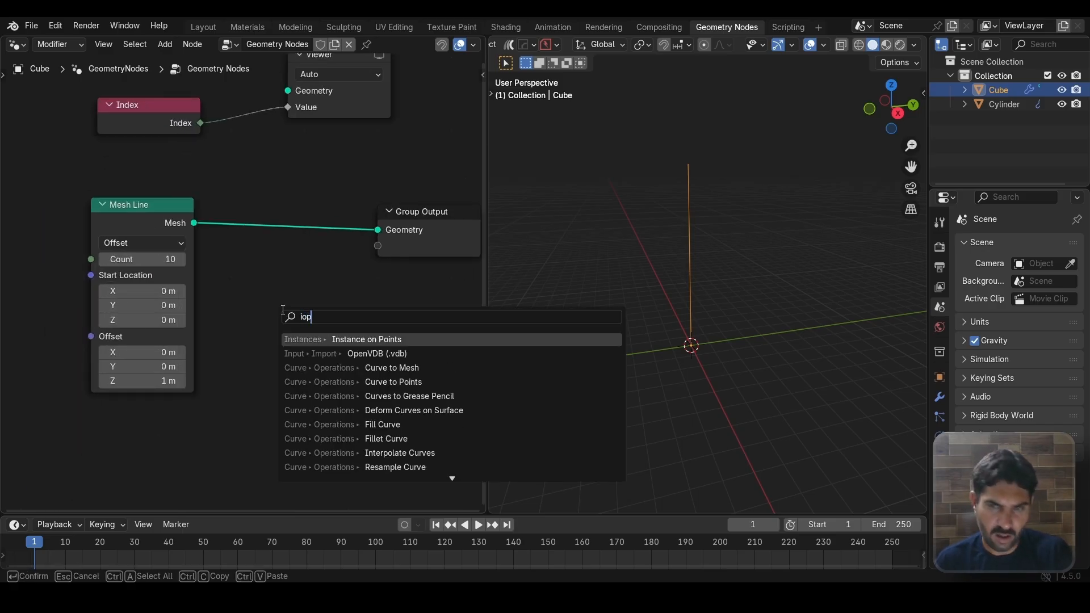
key("Return")
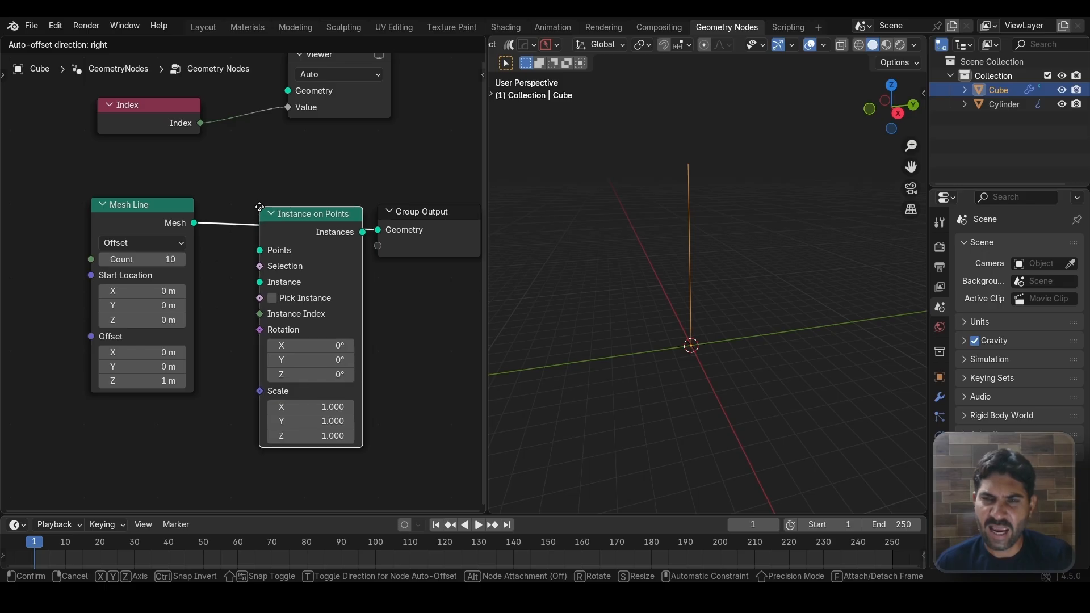
left_click(235, 201)
scroll(402, 326, "down", 1)
left_click_drag(148, 224, 68, 228)
scroll(397, 313, "down", 2)
middle_click_drag(397, 313, 423, 284)
Step: Add a Grid mesh primitive node and align it directly below the Mesh Line node
left_click(223, 382)
key("shift+a")
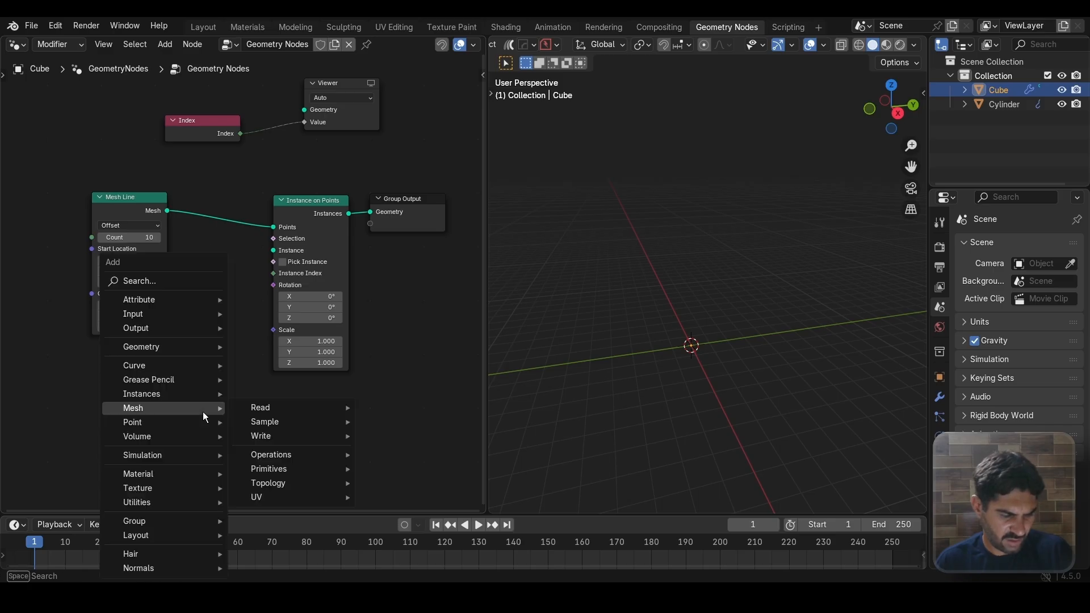
type("gri")
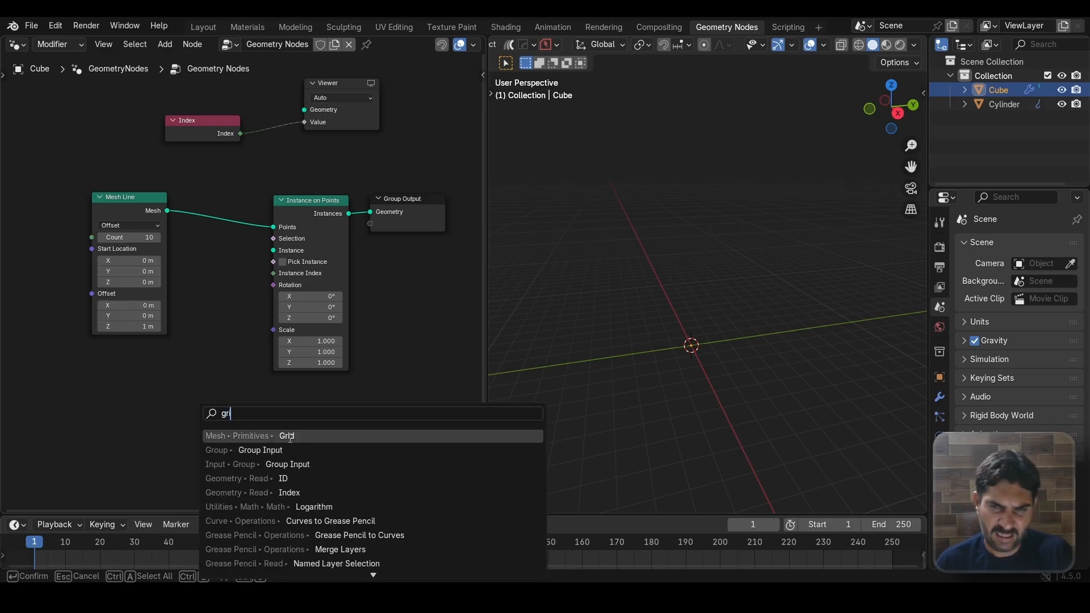
left_click(287, 435)
left_click(139, 397)
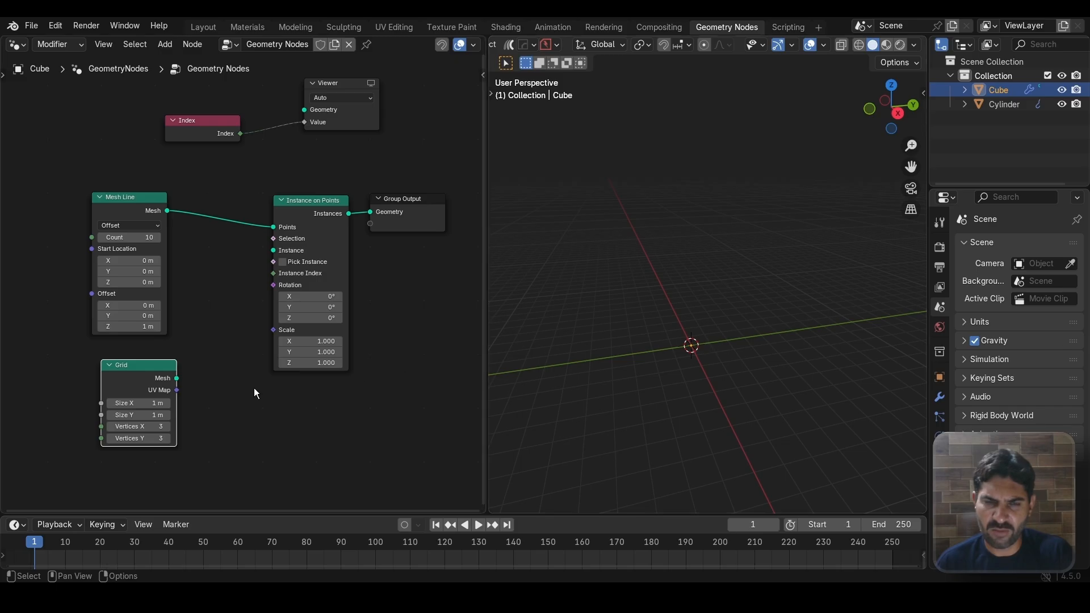
scroll(192, 382, "up", 2)
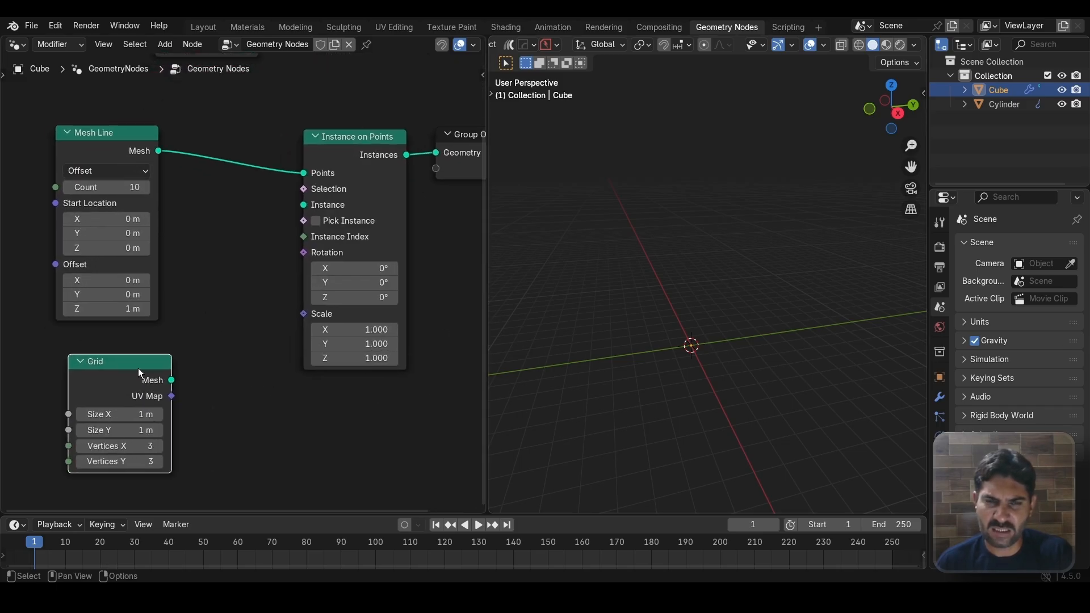
left_click_drag(98, 392, 85, 385)
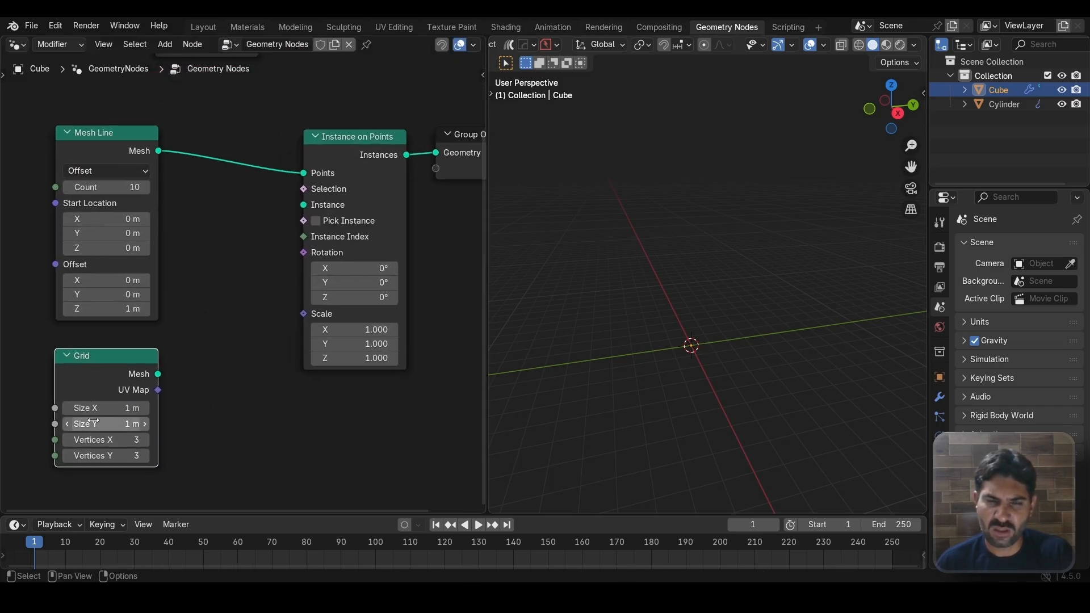
Step: Connect the Grid's Mesh output to the Instance input of Instance on Points
scroll(197, 419, "up", 1)
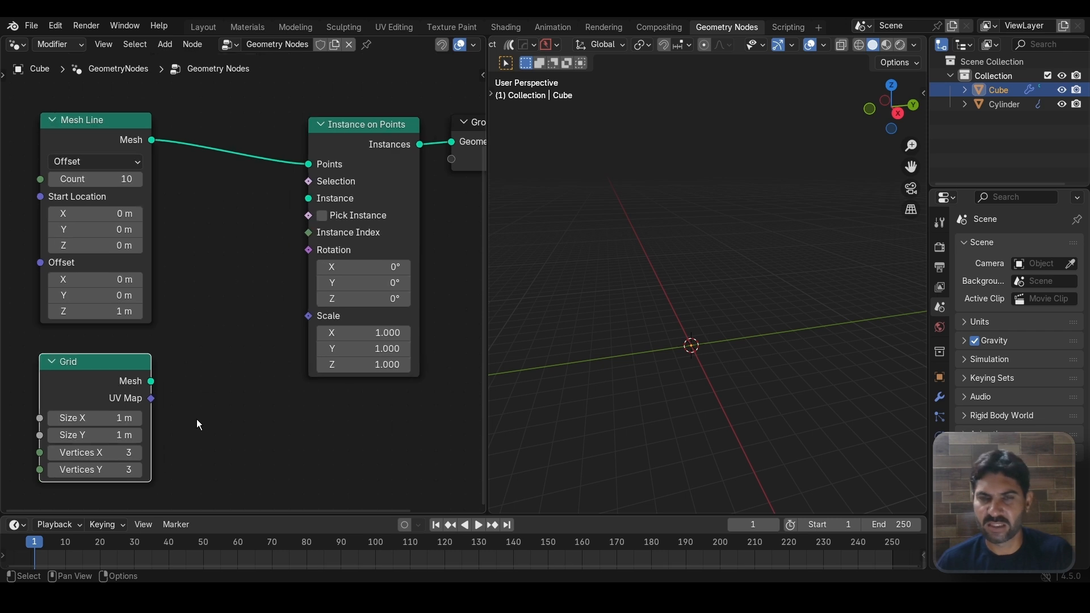
left_click_drag(151, 383, 307, 200)
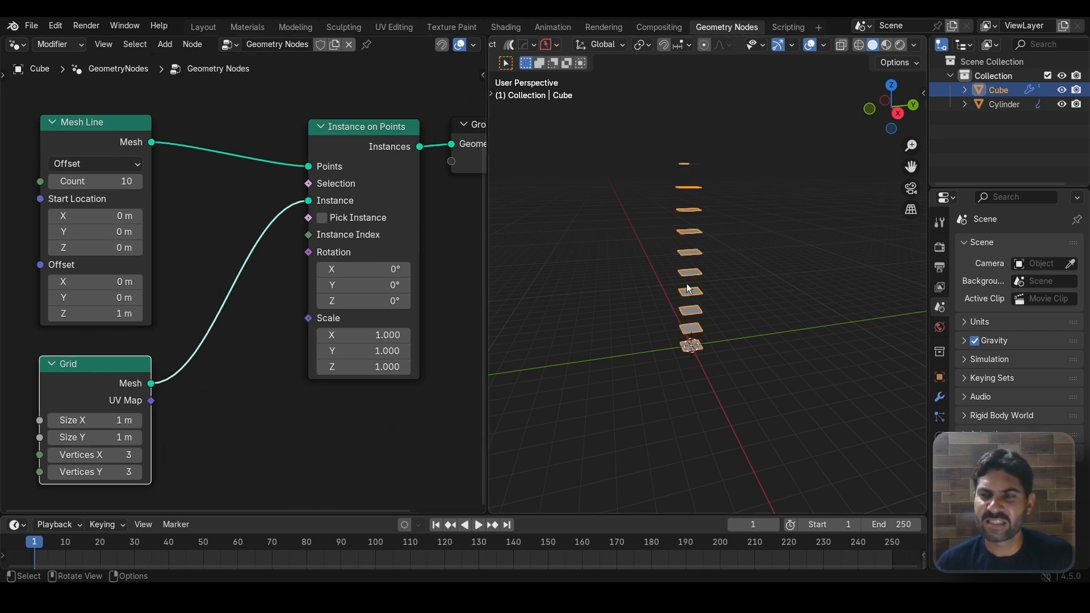
middle_click_drag(725, 186, 709, 222)
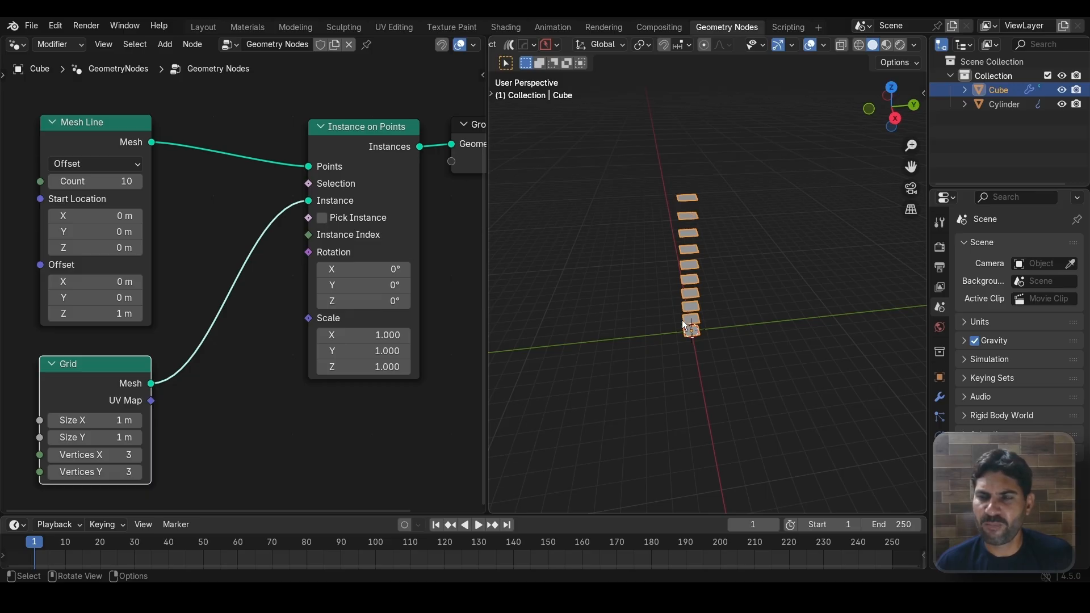
scroll(212, 376, "down", 1)
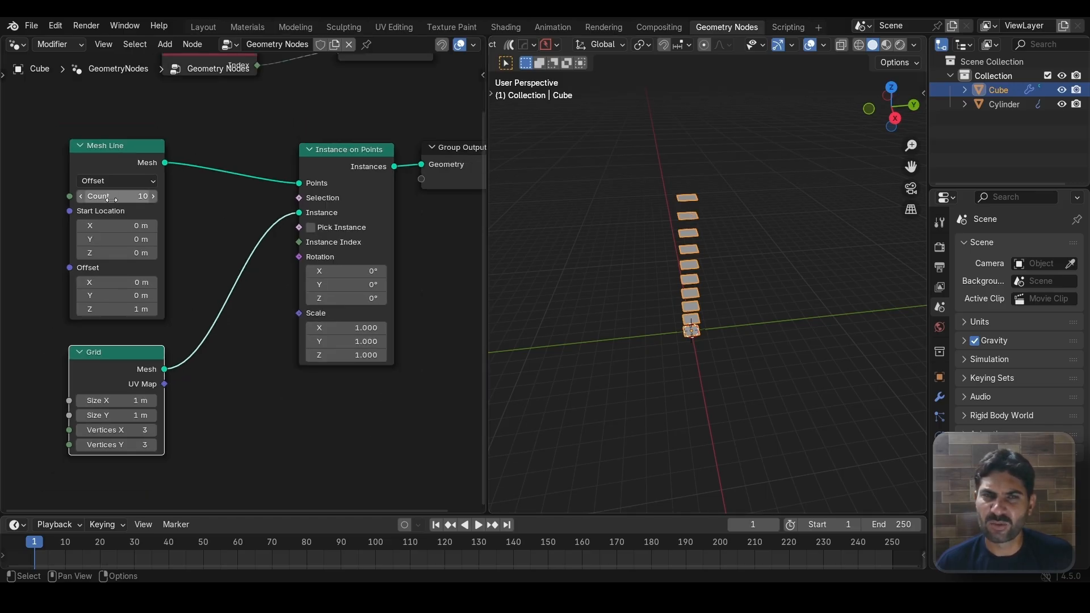
scroll(224, 410, "up", 1)
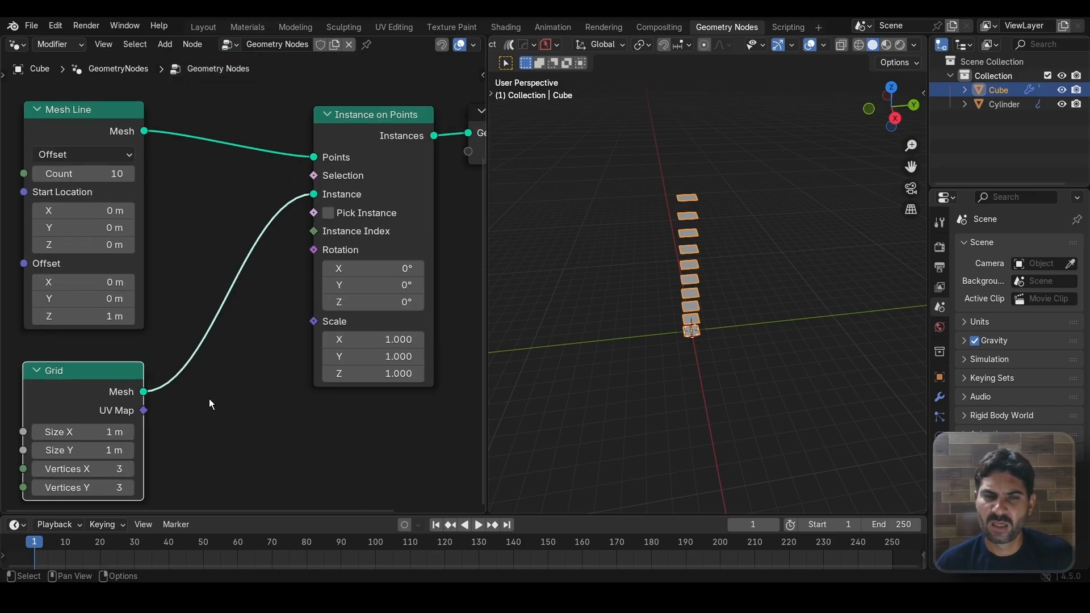
Step: Set the Grid node's Size X and Size Y to 10 m
scroll(209, 399, "down", 1)
key("g")
left_click(192, 396)
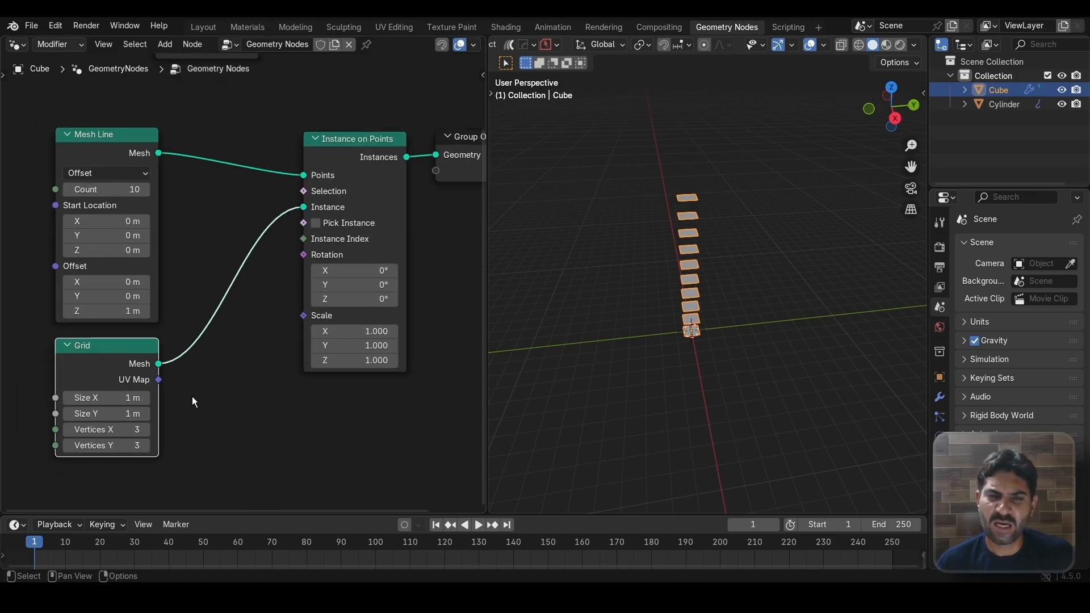
middle_click_drag(233, 351, 285, 281)
scroll(271, 307, "up", 3)
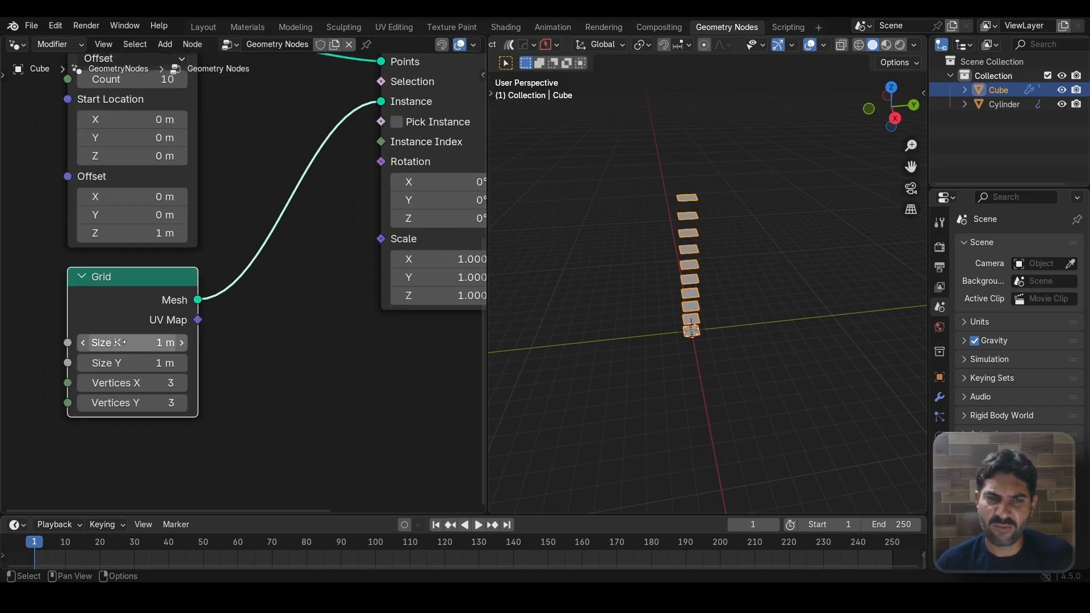
left_click(120, 342)
type("10")
key("Tab")
type("10")
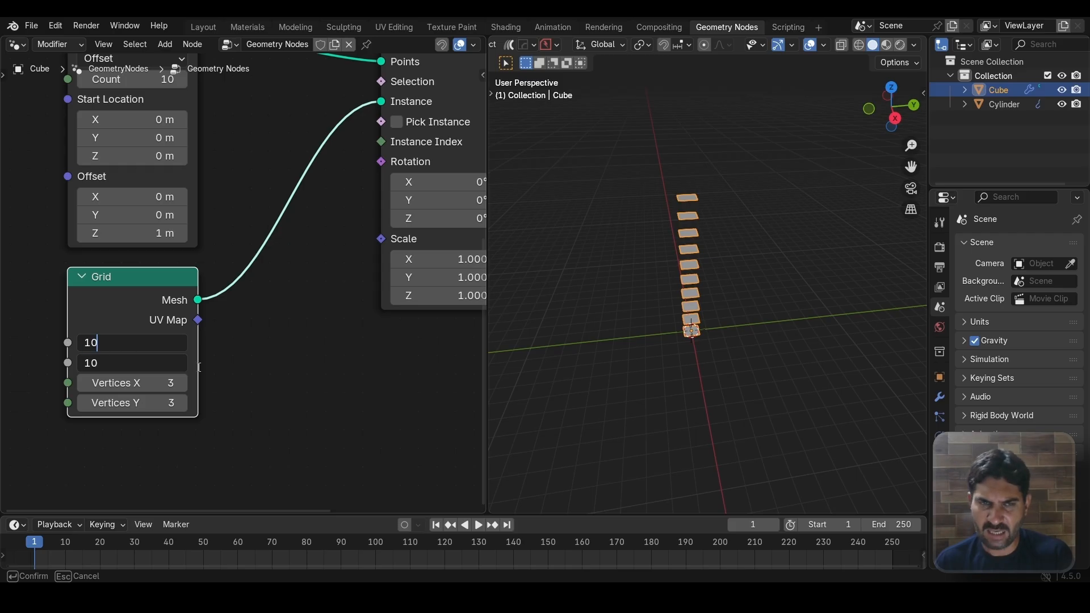
key("Return")
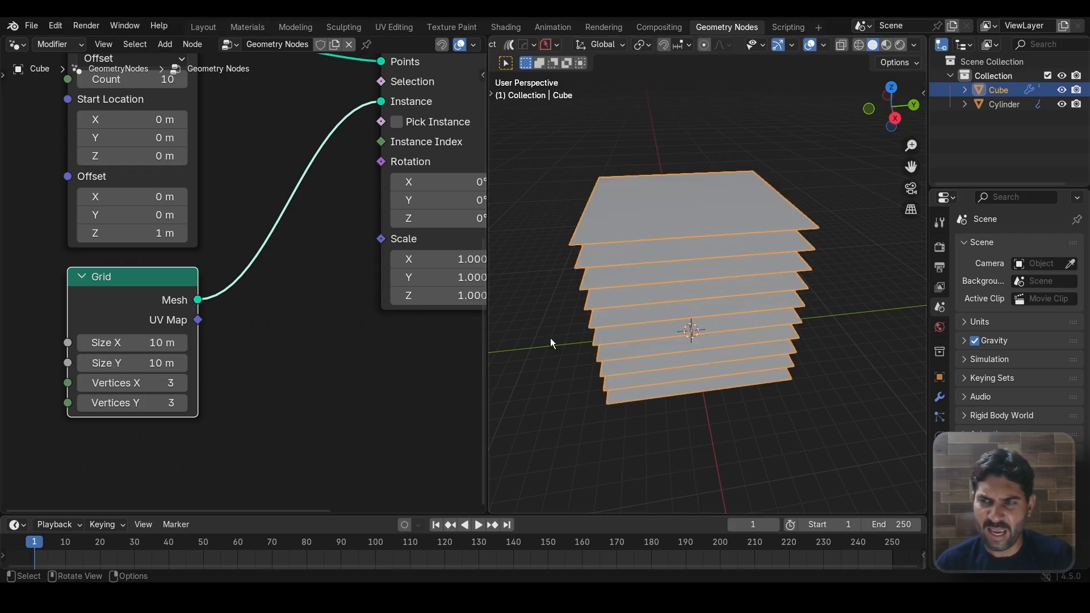
Step: Set the Grid node's Vertices X and Vertices Y to 20
scroll(550, 338, "down", 4)
mouse_move(125, 382)
left_mouse_down()
mouse_move(127, 401)
mouse_move(128, 380)
left_mouse_up()
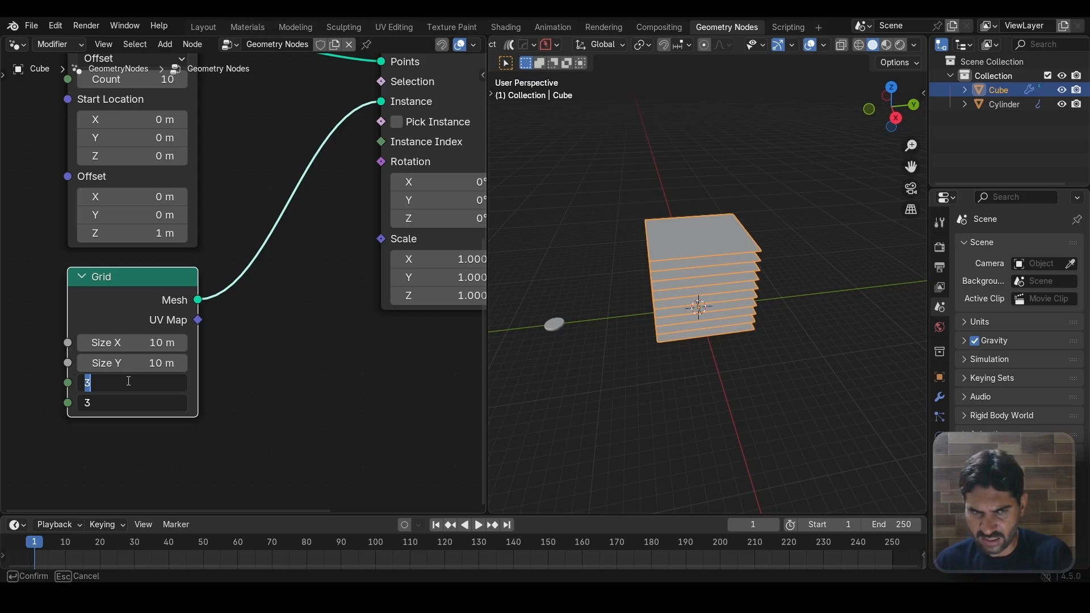
type("20")
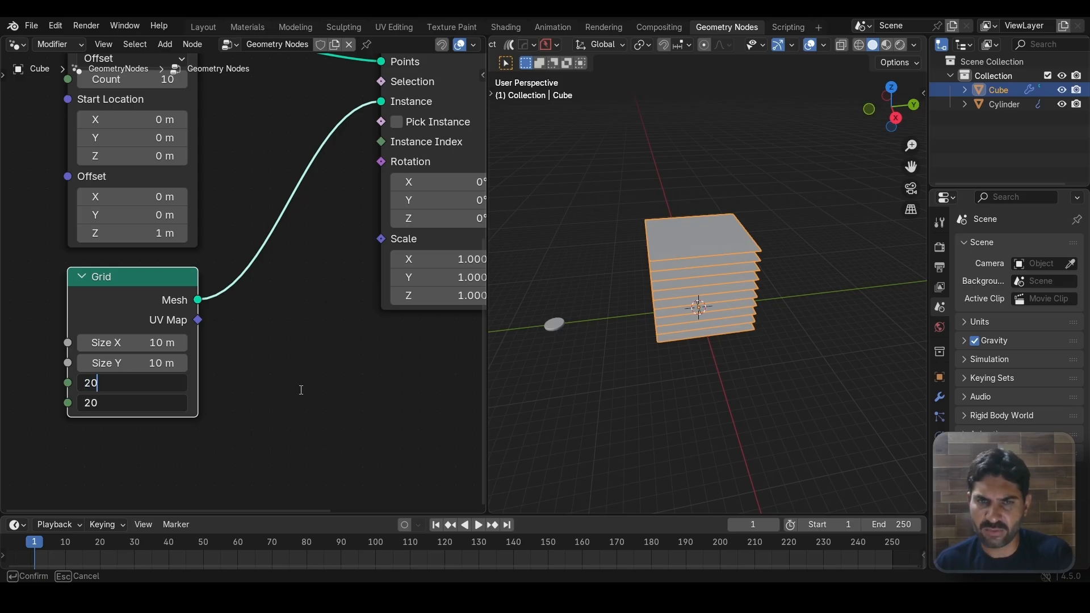
key("Return")
Step: Examine the subdivisions of the stacked grids in wireframe display, and return the viewport to solid shading
left_click(858, 45)
scroll(749, 185, "up", 4)
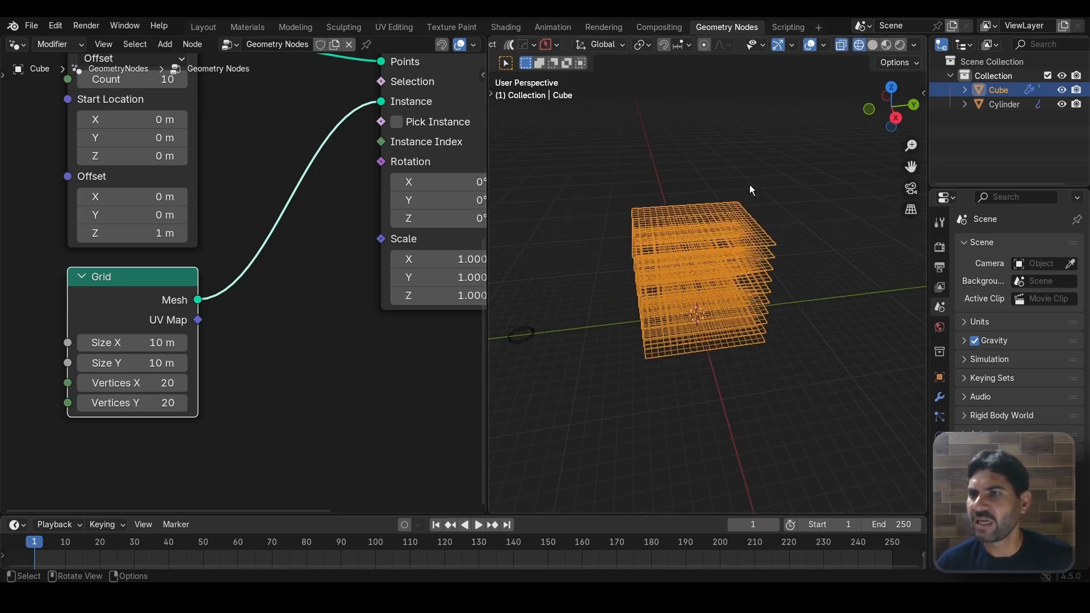
middle_click_drag(749, 185, 793, 172)
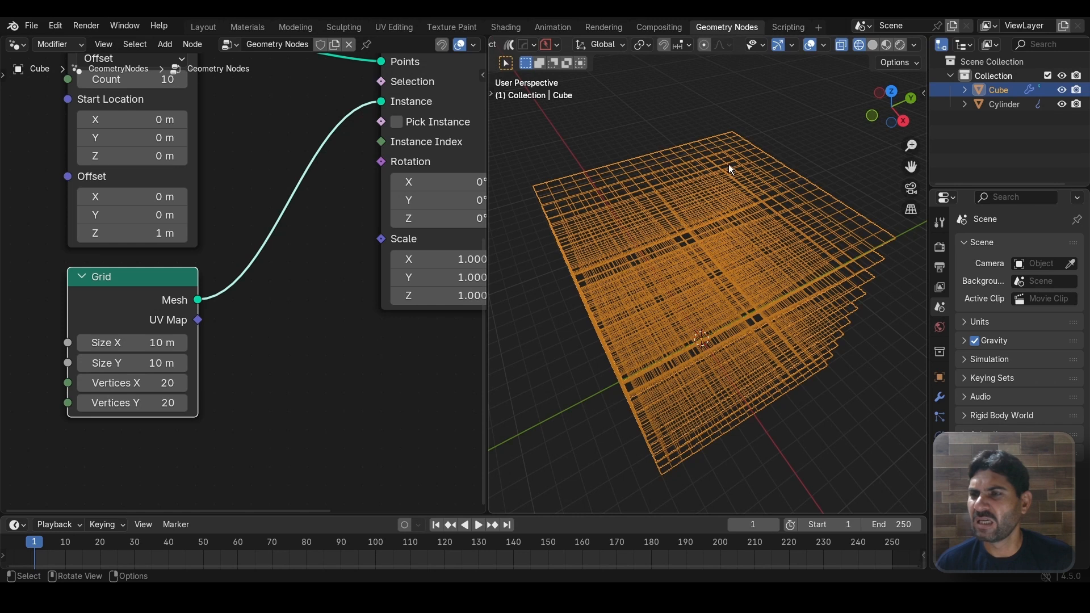
left_click(871, 46)
scroll(680, 253, "down", 5)
scroll(665, 230, "down", 2)
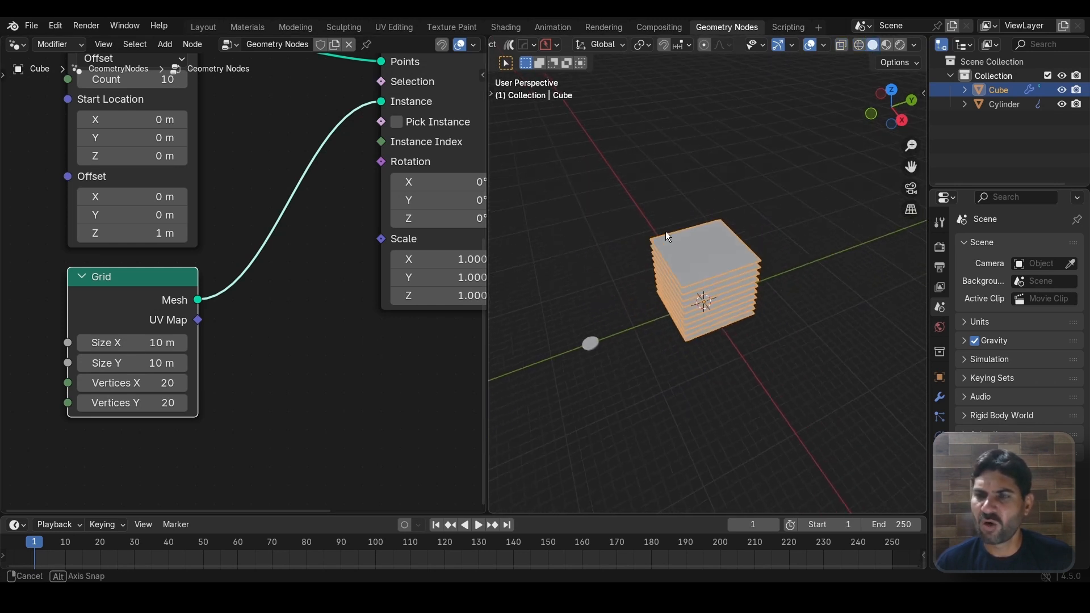
mouse_move(665, 230)
middle_mouse_down()
mouse_move(675, 212)
mouse_move(670, 222)
middle_mouse_up()
Step: Move the Group Output node farther from the Instance on Points node to make room between them
scroll(326, 328, "down", 3)
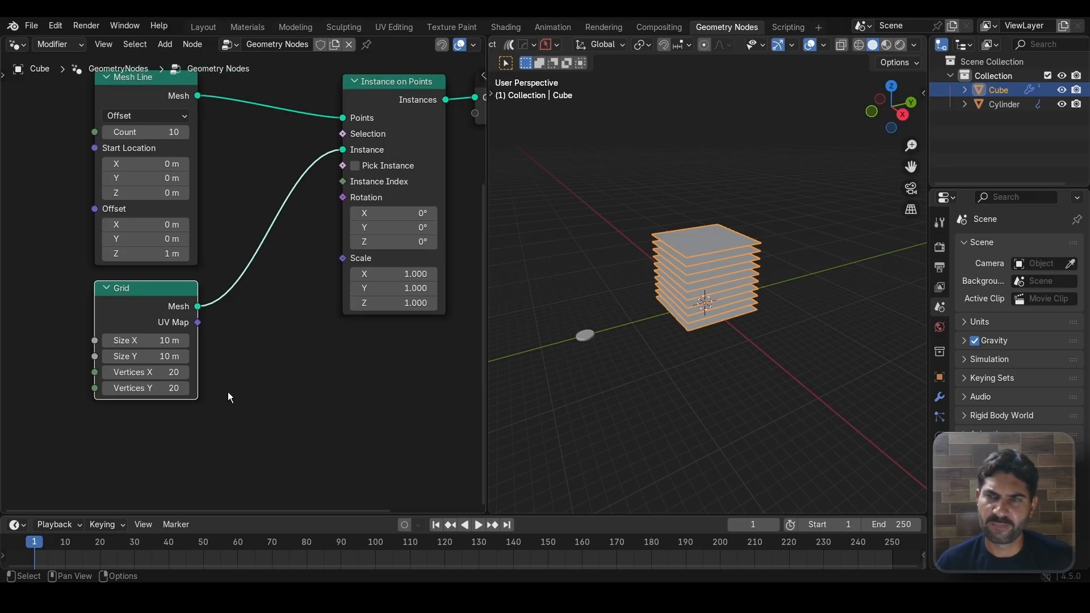
middle_click_drag(227, 391, 24, 442)
scroll(343, 247, "down", 3)
left_click_drag(314, 193, 384, 220)
scroll(382, 219, "down", 2)
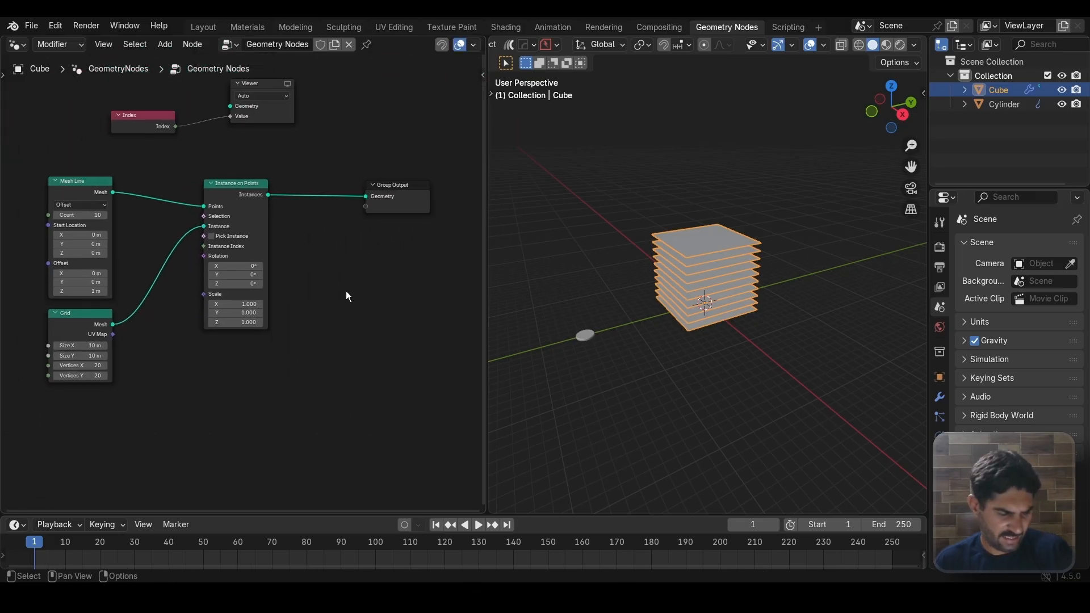
Step: Insert a second Instance on Points node on the link between the first one and Group Output
key("shift+a")
mouse_move(346, 291)
type("iop")
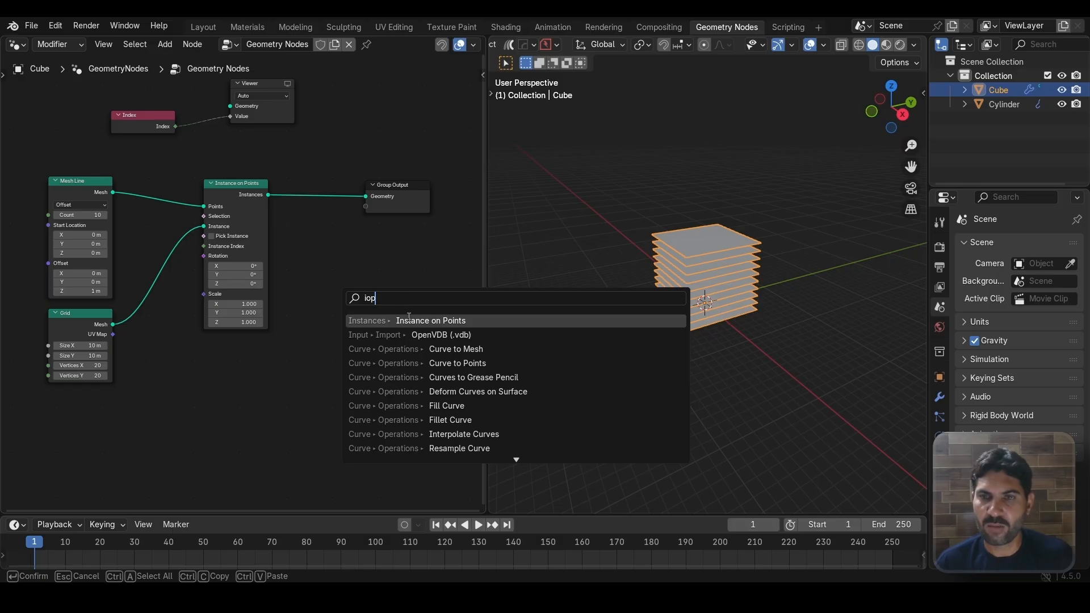
key("Return")
left_click(321, 236)
scroll(288, 368, "down", 1)
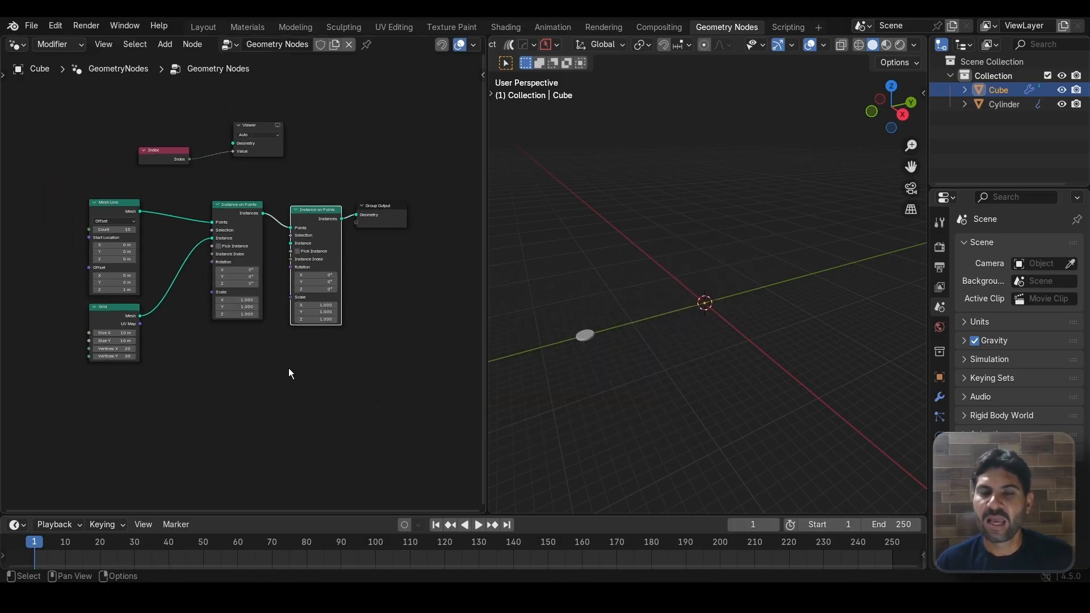
middle_click_drag(304, 329, 320, 323)
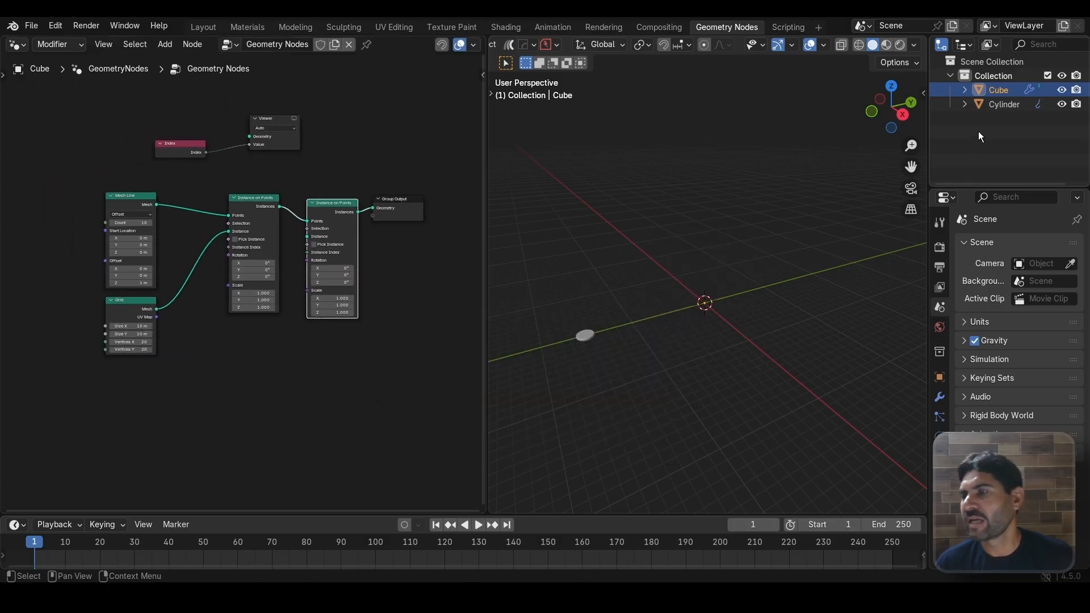
Step: Bring the Cylinder object into the node tree as an Object Info node, placed below the first Instance on Points node
left_click(1004, 104)
left_click_drag(757, 227, 218, 356)
scroll(244, 356, "up", 2)
middle_click_drag(286, 355, 278, 336)
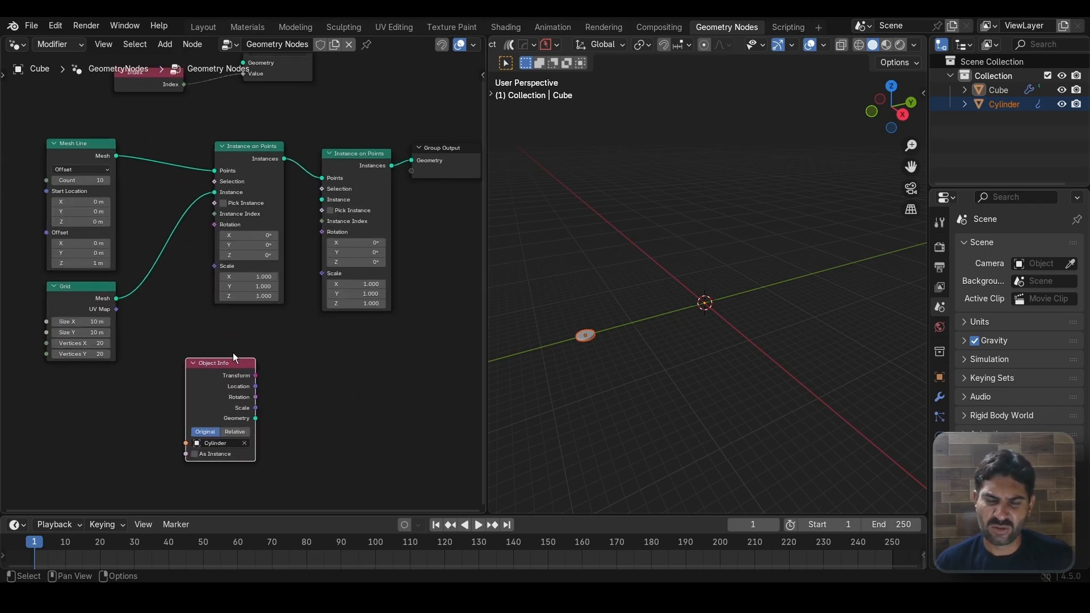
left_click_drag(215, 362, 227, 324)
scroll(227, 324, "up", 2)
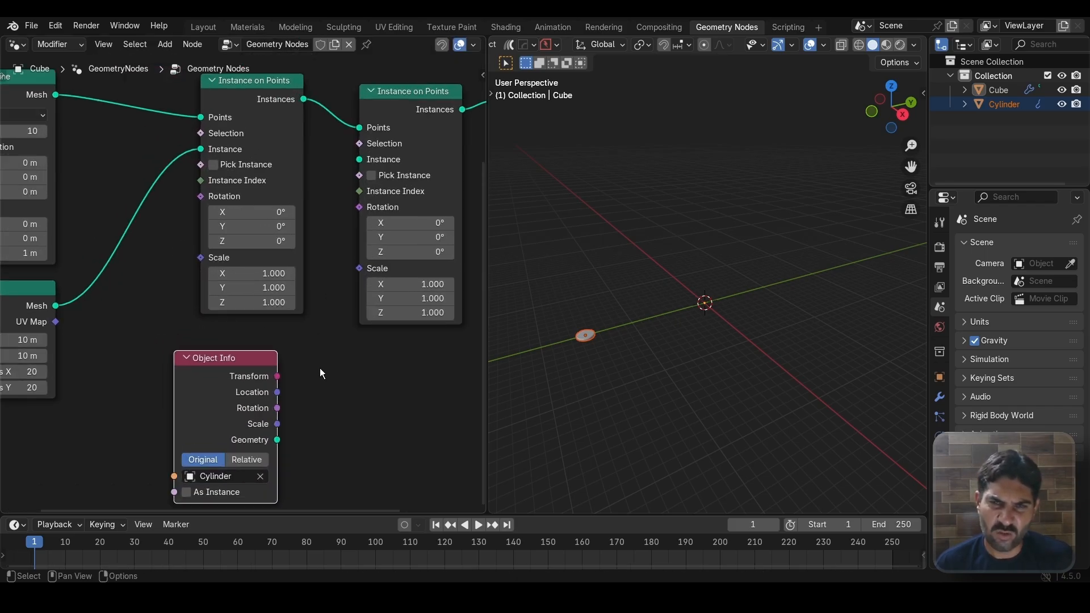
Step: Connect the Object Info node's Geometry output to the Instance input of the second Instance on Points node
left_click_drag(277, 440, 357, 159)
scroll(704, 264, "up", 3)
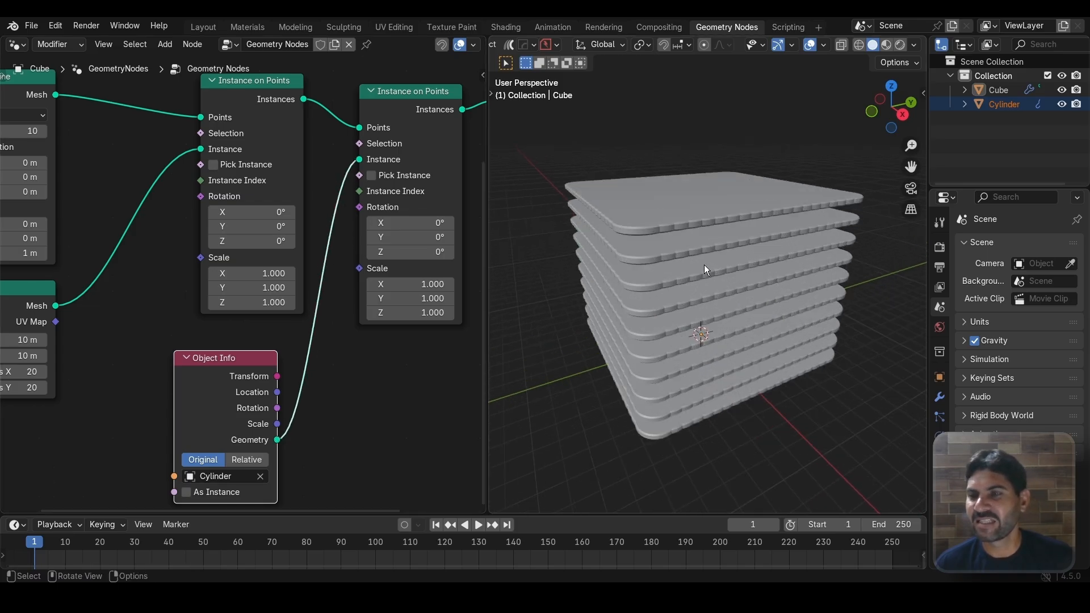
scroll(347, 418, "down", 1)
scroll(346, 413, "down", 2)
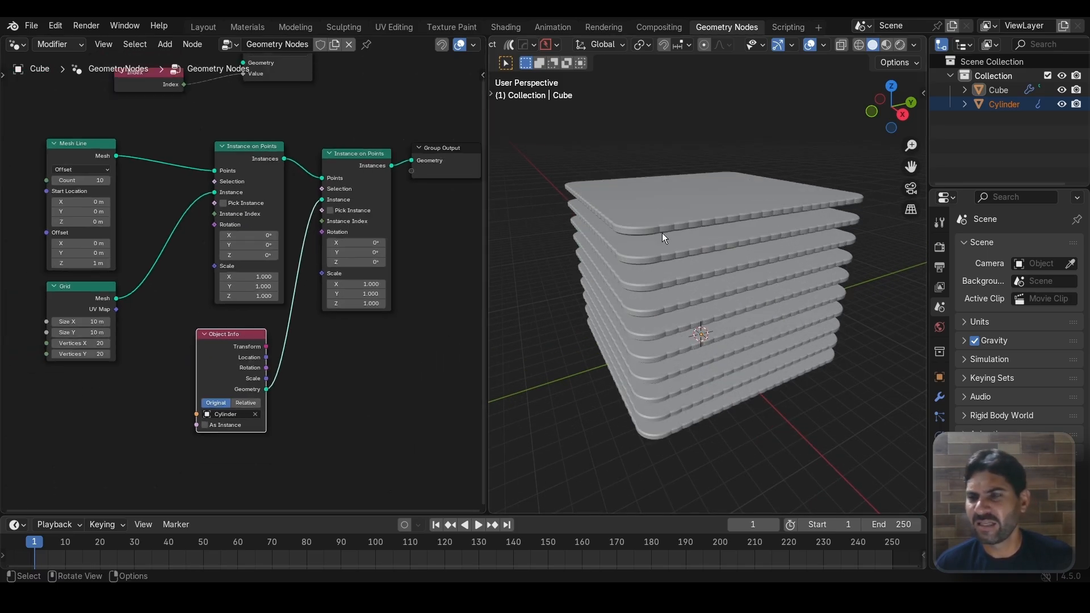
Step: In top view, set the second Instance on Points node's Scale to 0.260 on all three axes to shrink the discs
scroll(700, 215, "up", 1)
key("KP_7")
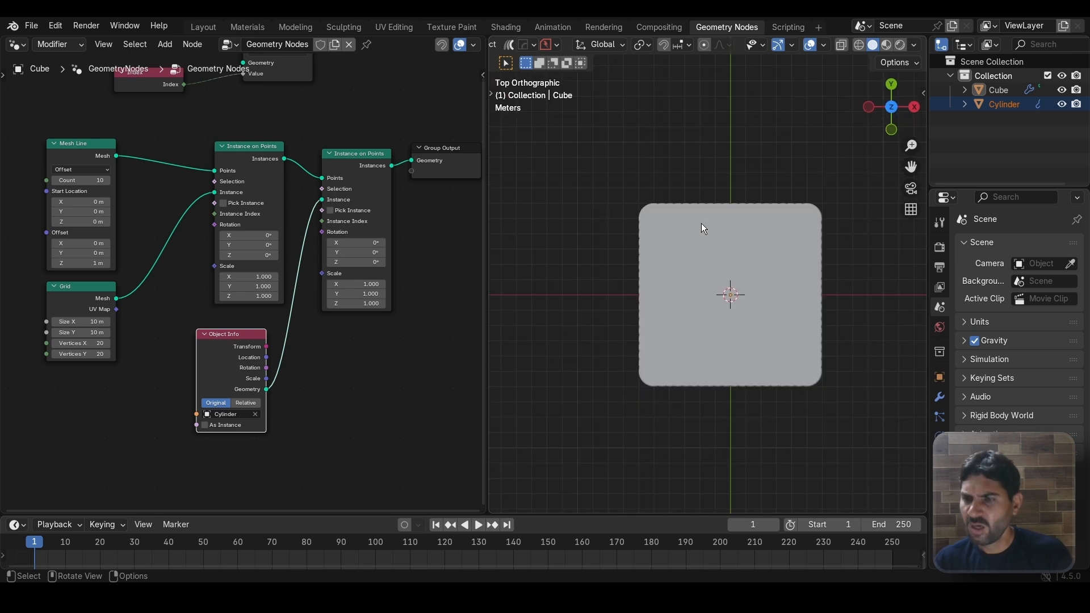
middle_click_drag(709, 261, 667, 246, "shift")
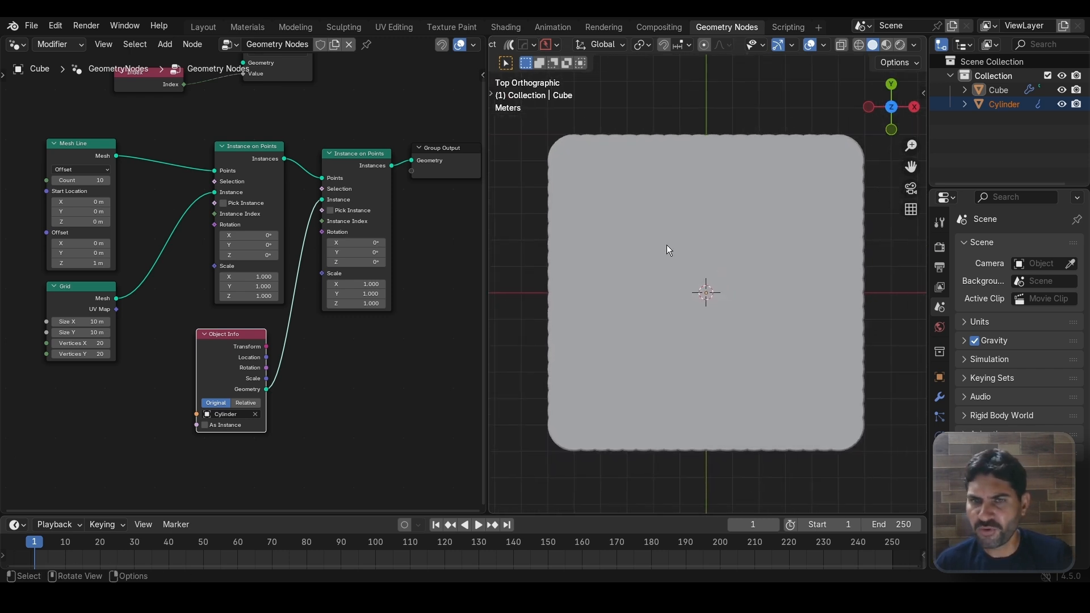
left_click_drag(350, 284, 312, 284)
scroll(634, 294, "up", 5)
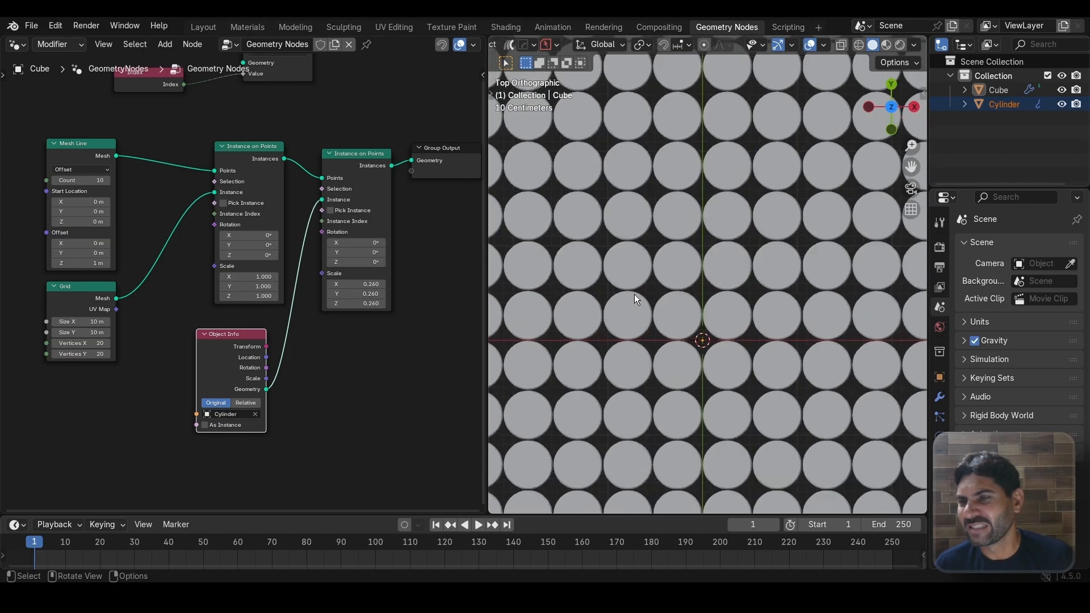
scroll(635, 294, "down", 5)
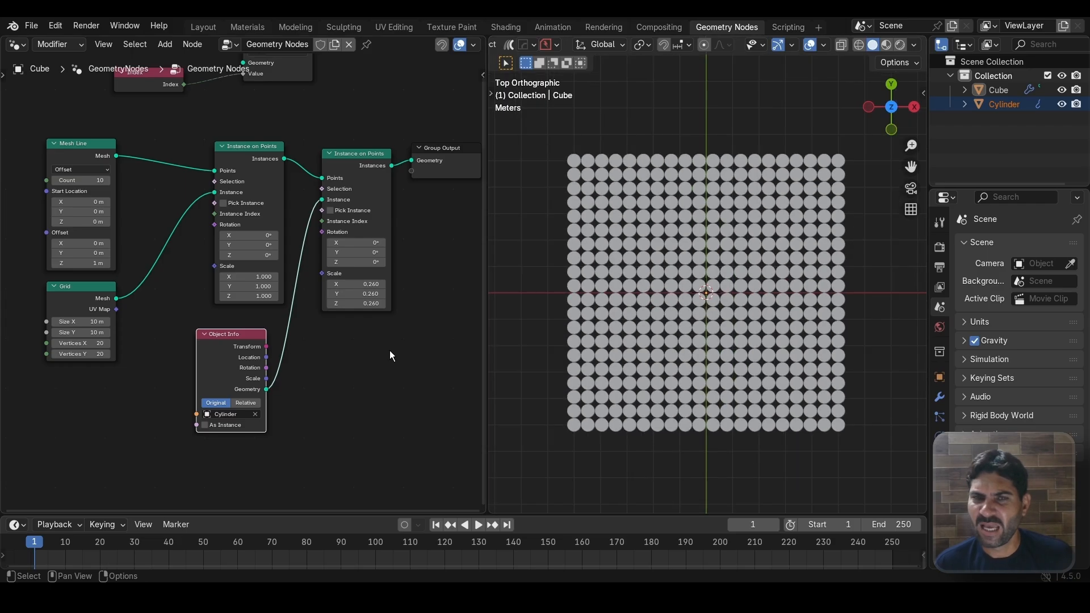
Step: Move the Grid node away from Mesh Line and insert a Set Position node between Grid and the first Instance on Points
scroll(380, 349, "down", 1)
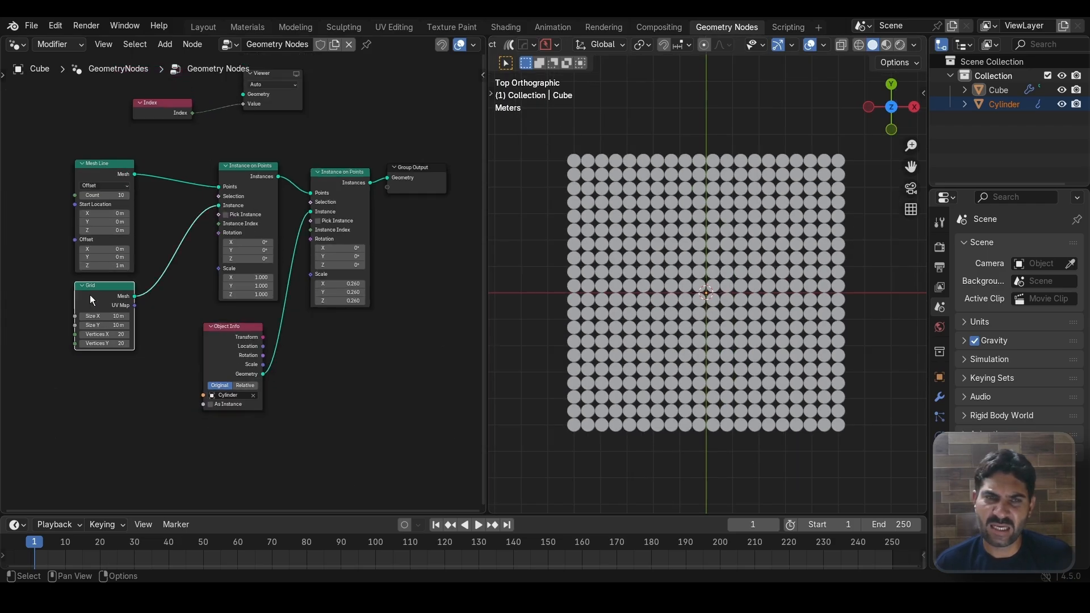
left_click_drag(90, 295, 32, 329)
middle_click_drag(349, 384, 380, 361)
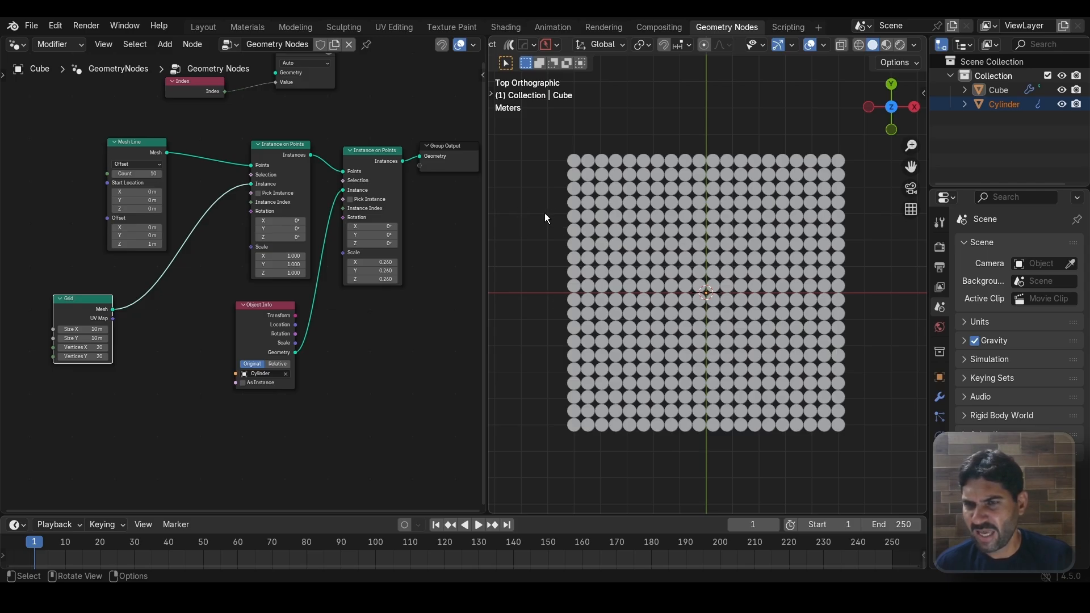
key("shift+a")
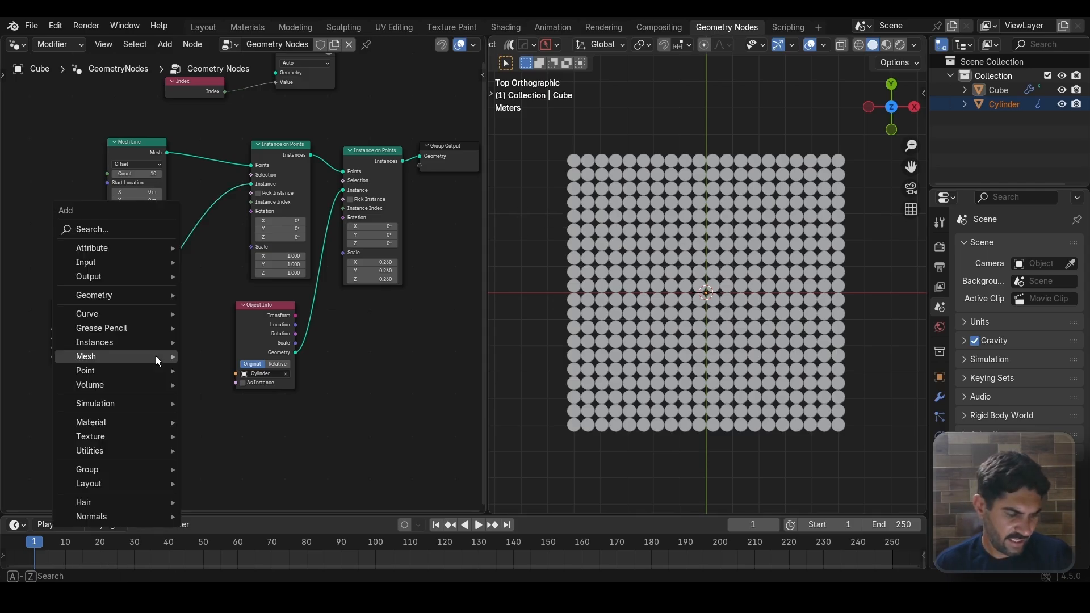
type("set")
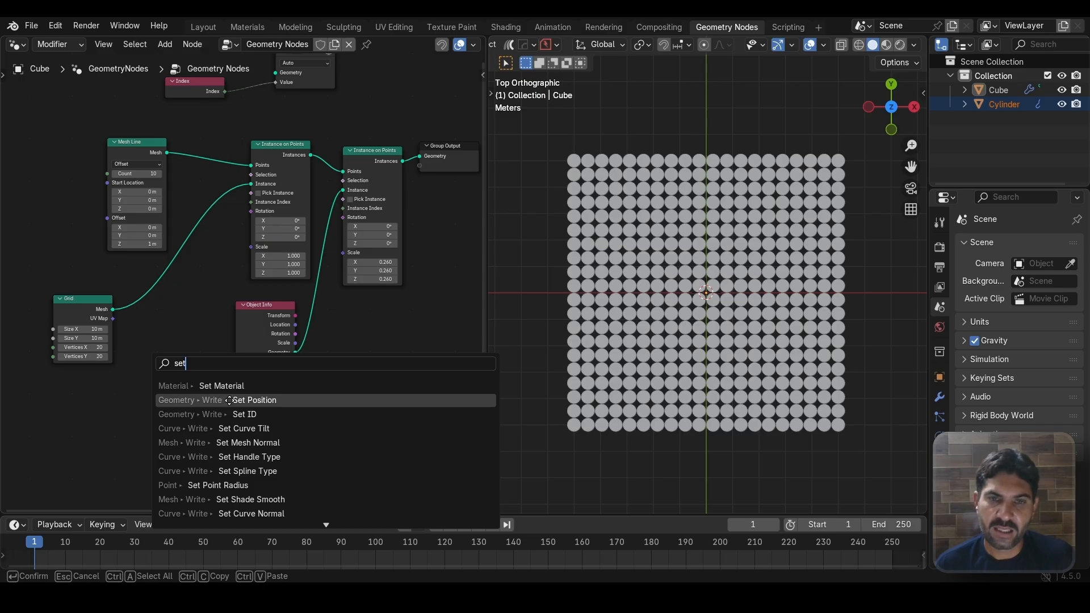
left_click(229, 400)
left_click(164, 288)
scroll(164, 289, "up", 1)
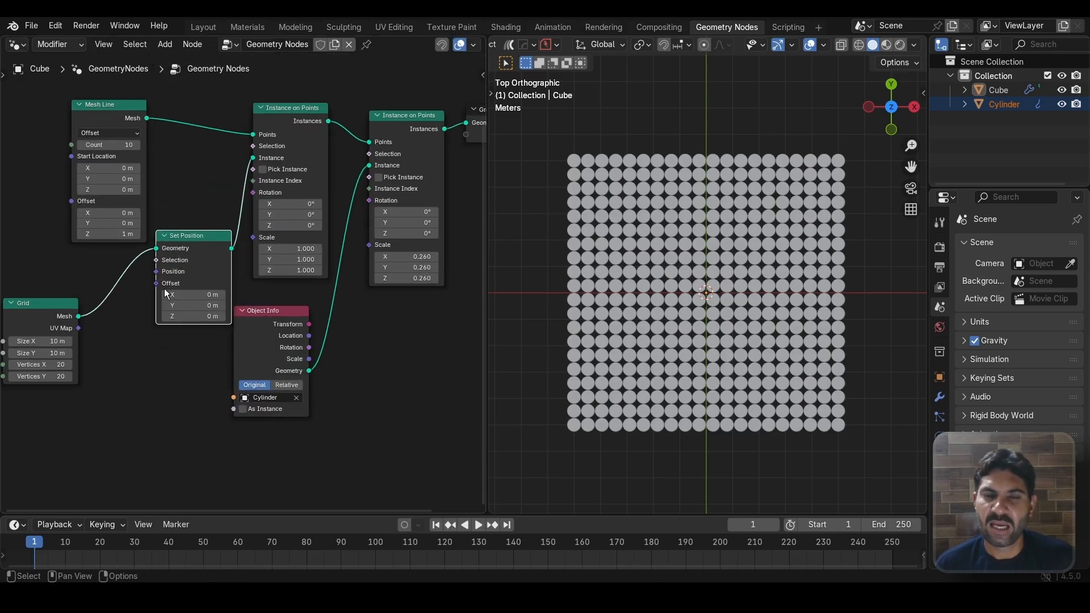
Step: Rearrange the Grid and Set Position nodes side by side below the Mesh Line node
scroll(161, 369, "down", 1)
middle_click_drag(161, 372, 264, 345)
left_click_drag(163, 298, 156, 264)
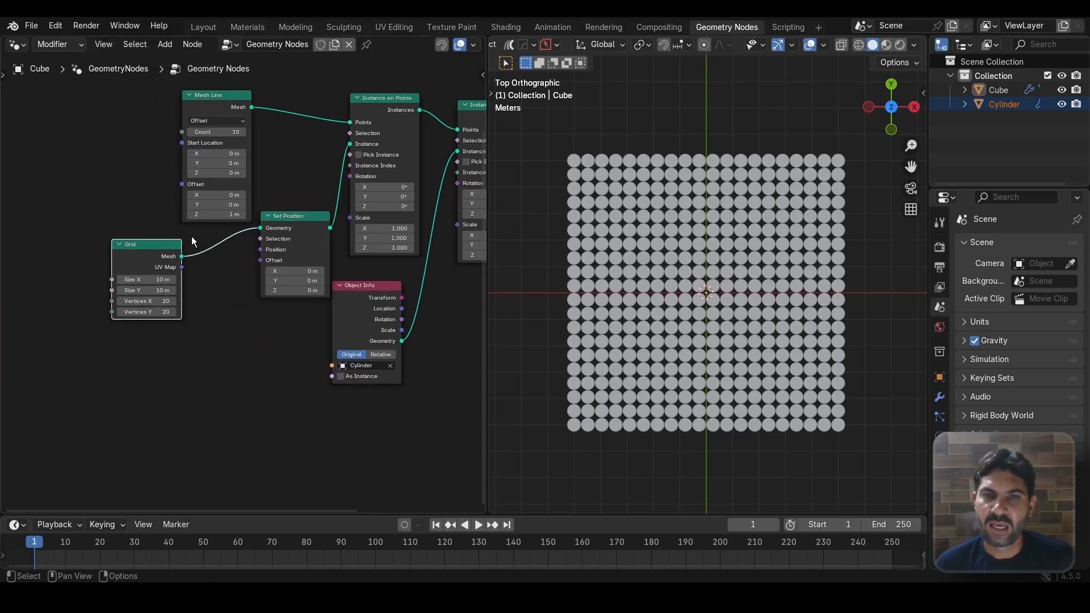
left_click_drag(287, 220, 267, 248)
scroll(245, 321, "up", 1)
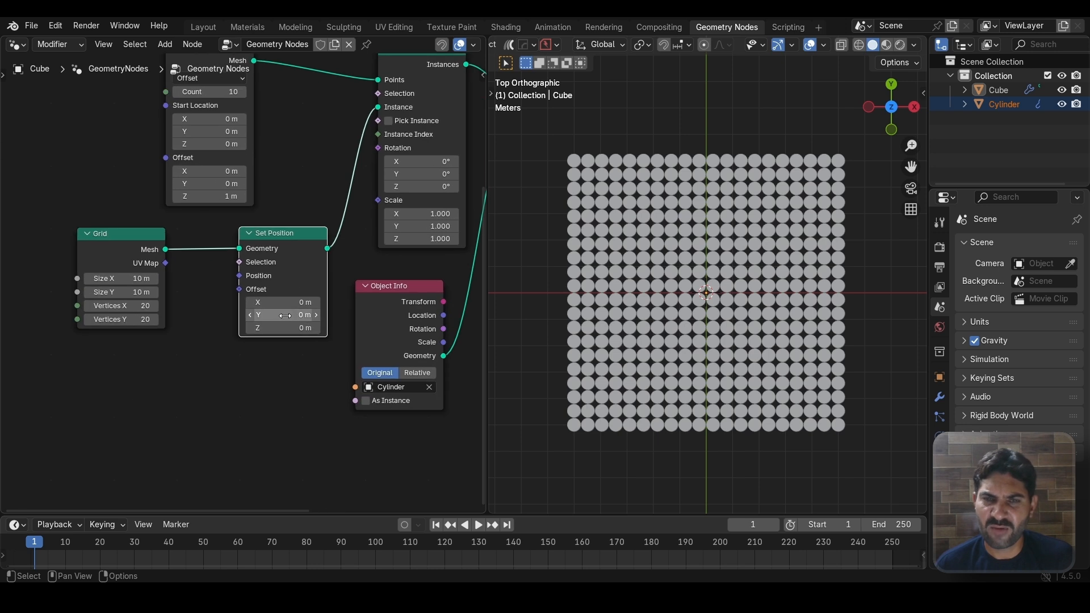
Step: Try out different Offset values on the Set Position node, and undo them
left_click_drag(283, 302, 288, 342)
key("ctrl+z")
key("ctrl+z")
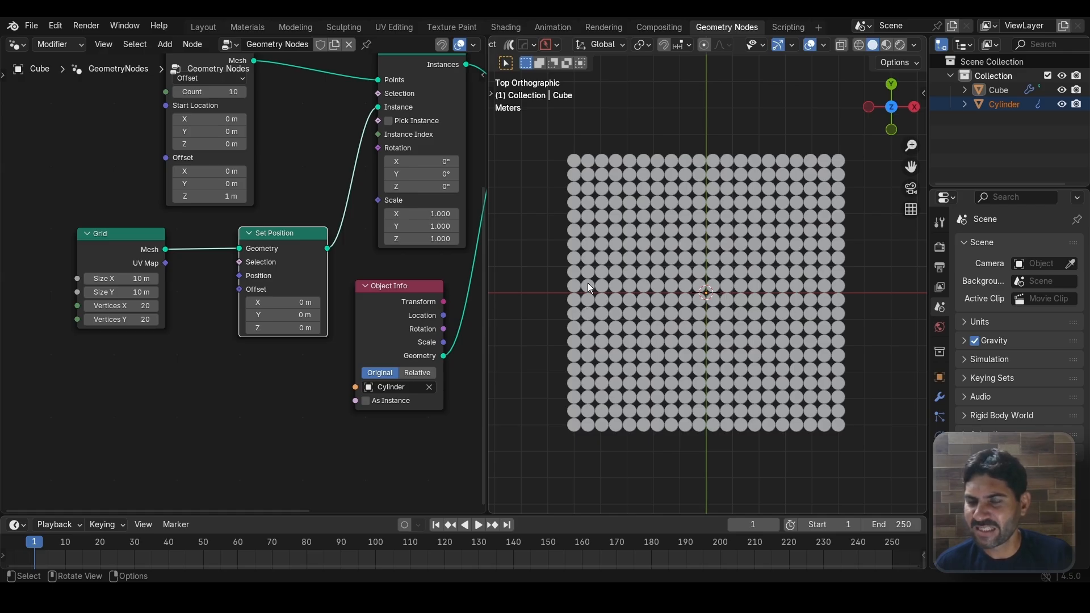
Step: Add a Combine XYZ node and place it directly below the Set Position node
scroll(294, 394, "up", 1)
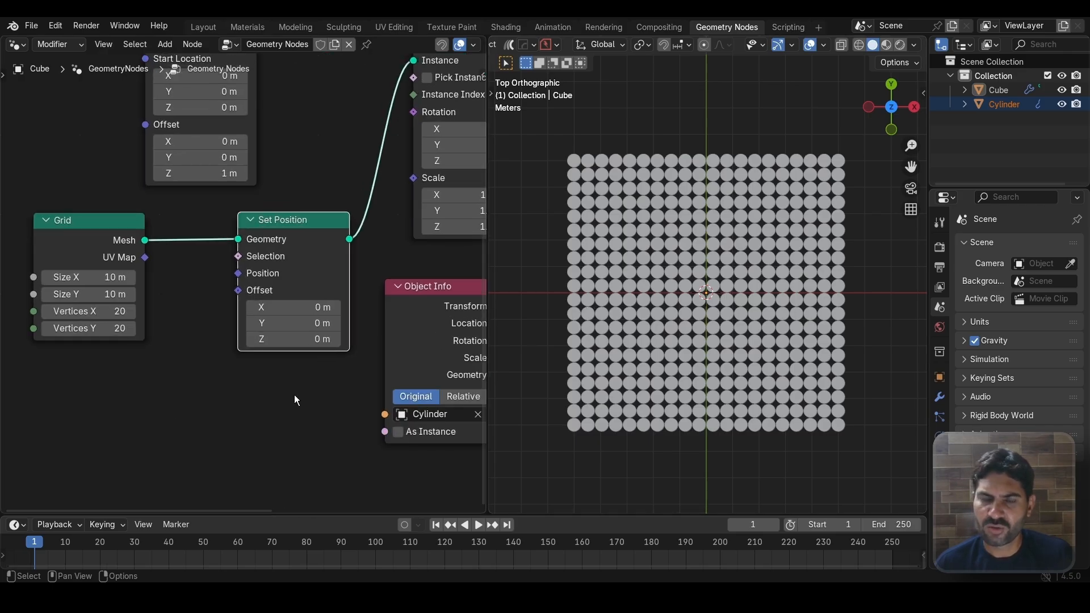
middle_click_drag(277, 391, 278, 355)
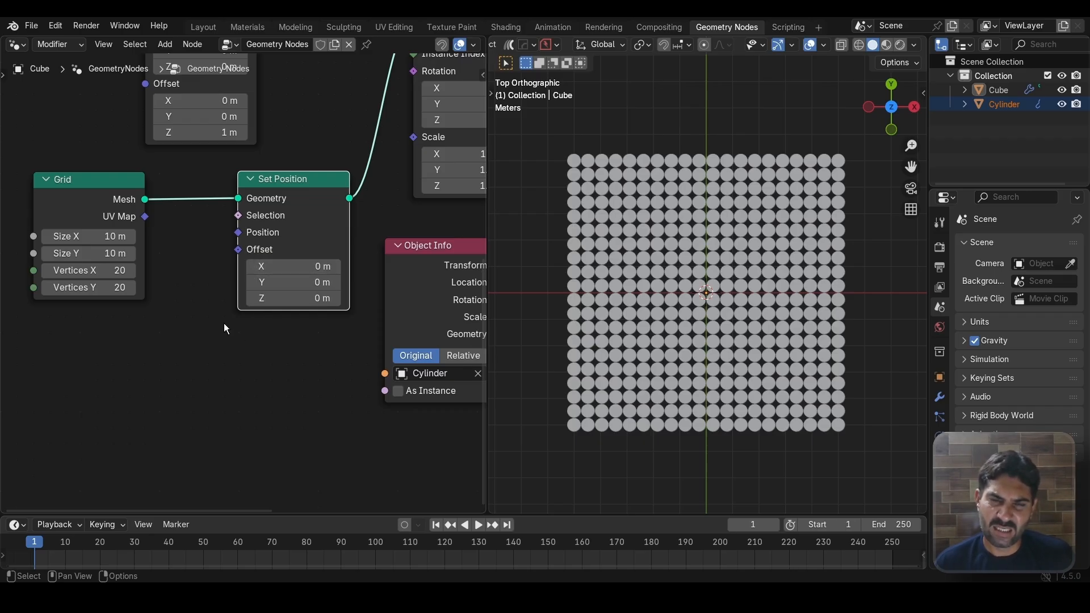
key("shift+a")
type("co")
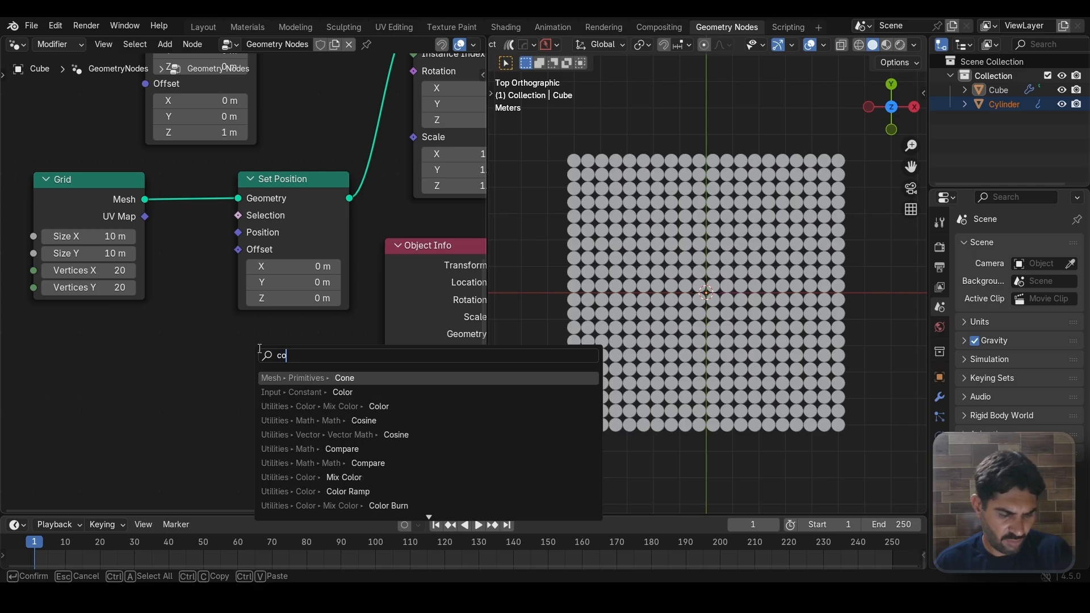
type("mb")
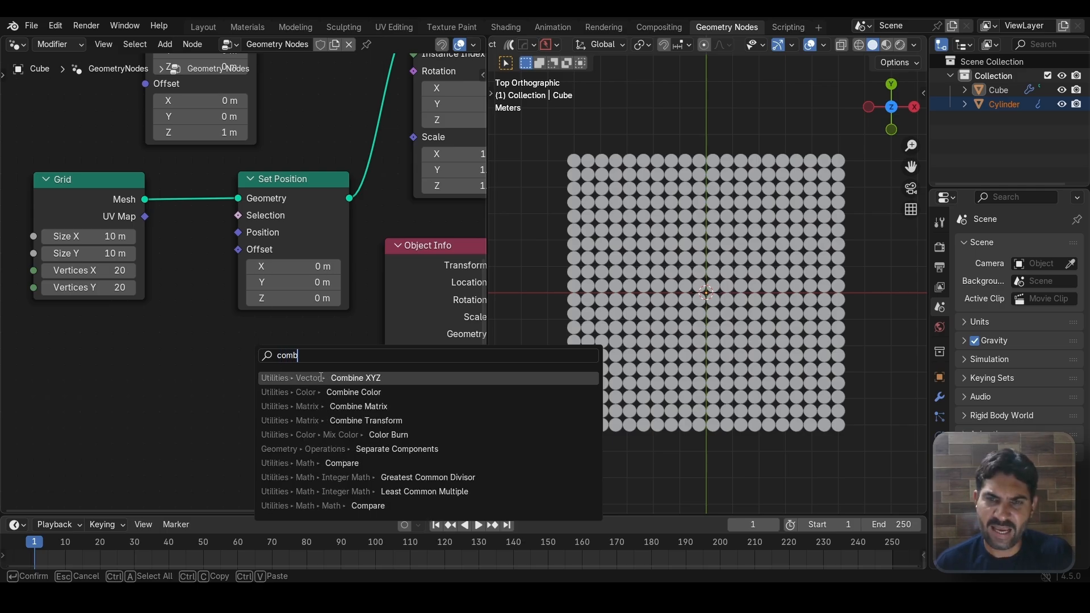
left_click(321, 378)
left_click(322, 373)
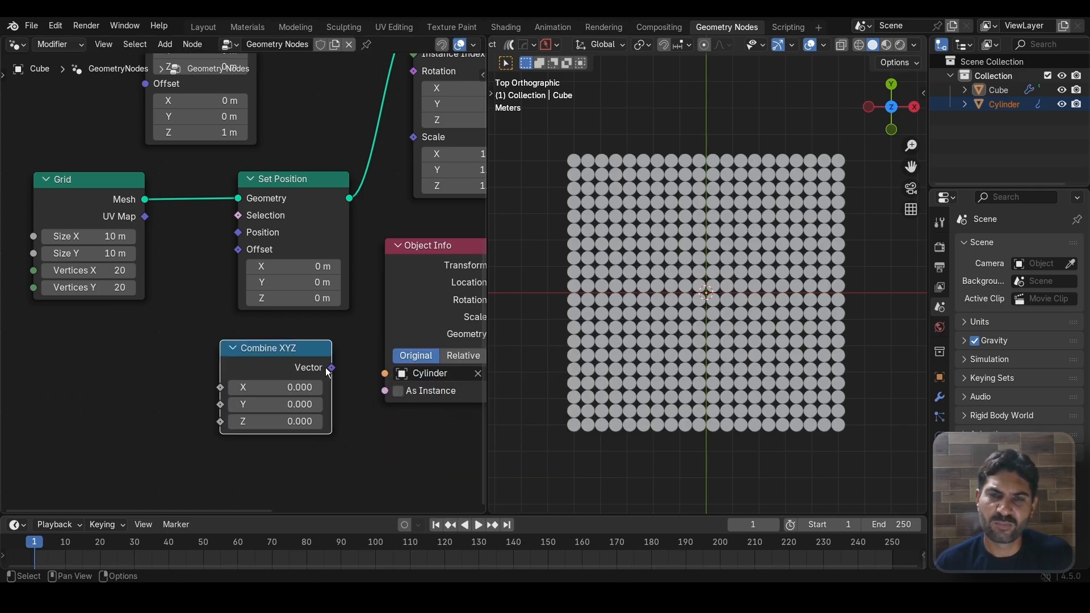
Step: Connect Combine XYZ's Vector output to Set Position's Offset and move the node up just beneath Set Position
left_click_drag(330, 368, 229, 257)
left_click_drag(257, 351, 259, 291)
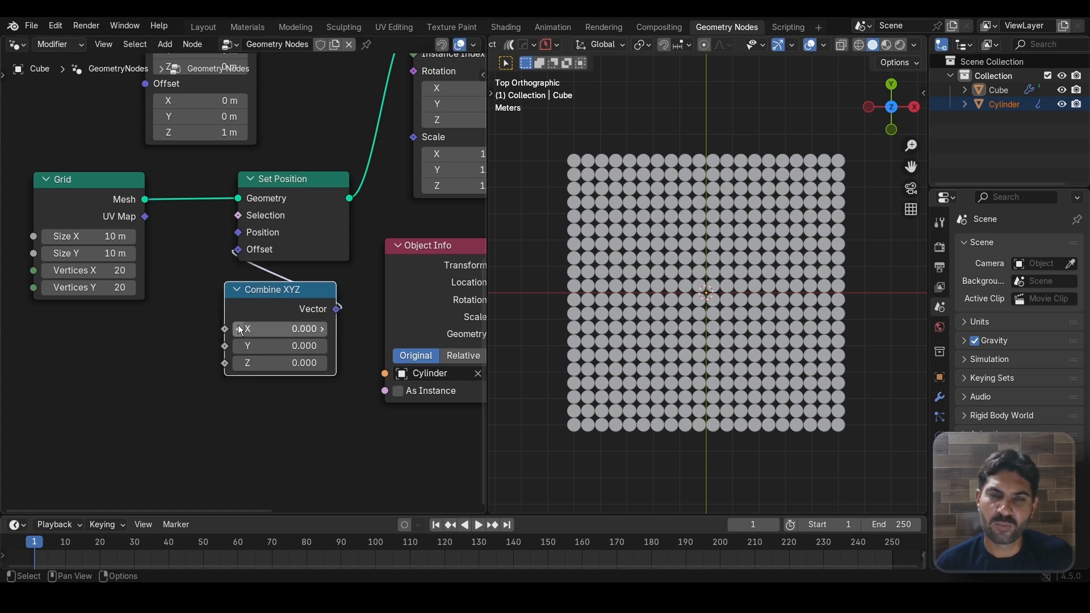
scroll(216, 431, "up", 1)
scroll(216, 430, "down", 1)
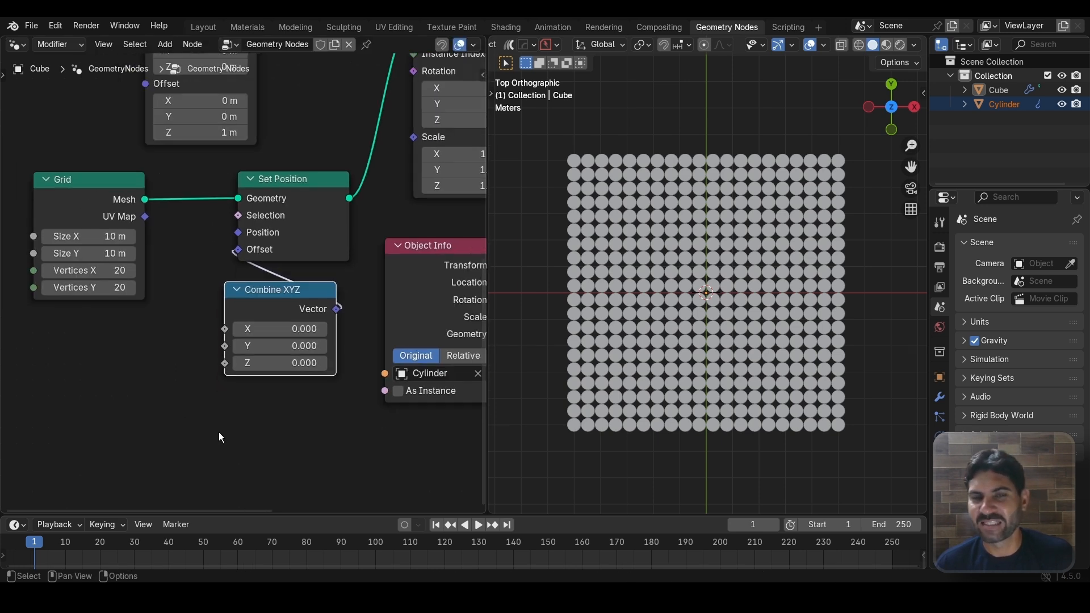
Step: Add a Math node beside Combine XYZ and connect its Value output to the X input
left_click(187, 434)
scroll(214, 437, "down", 3)
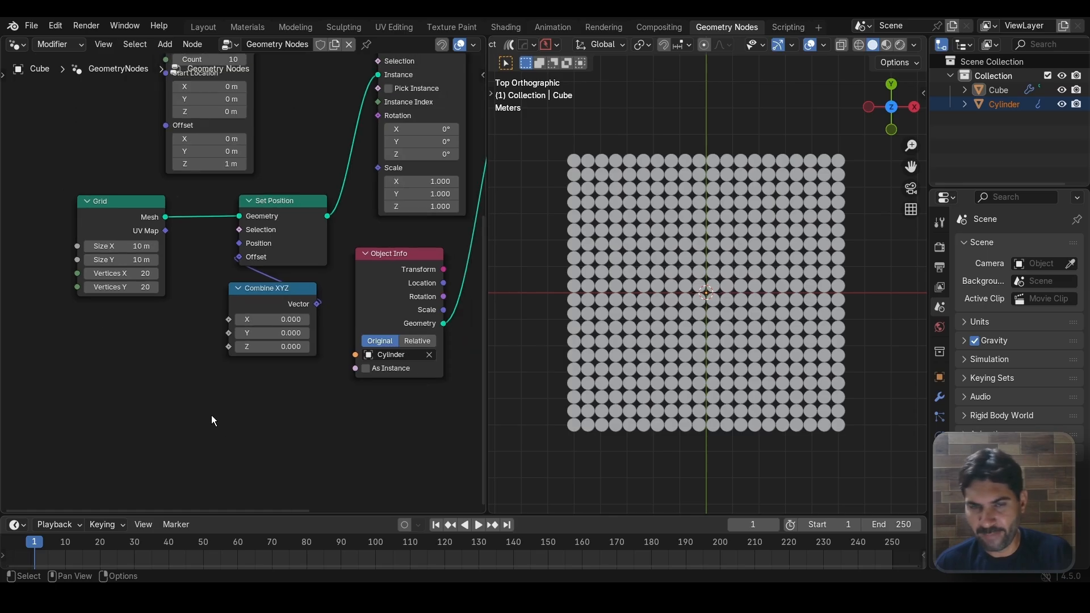
key("shift+a")
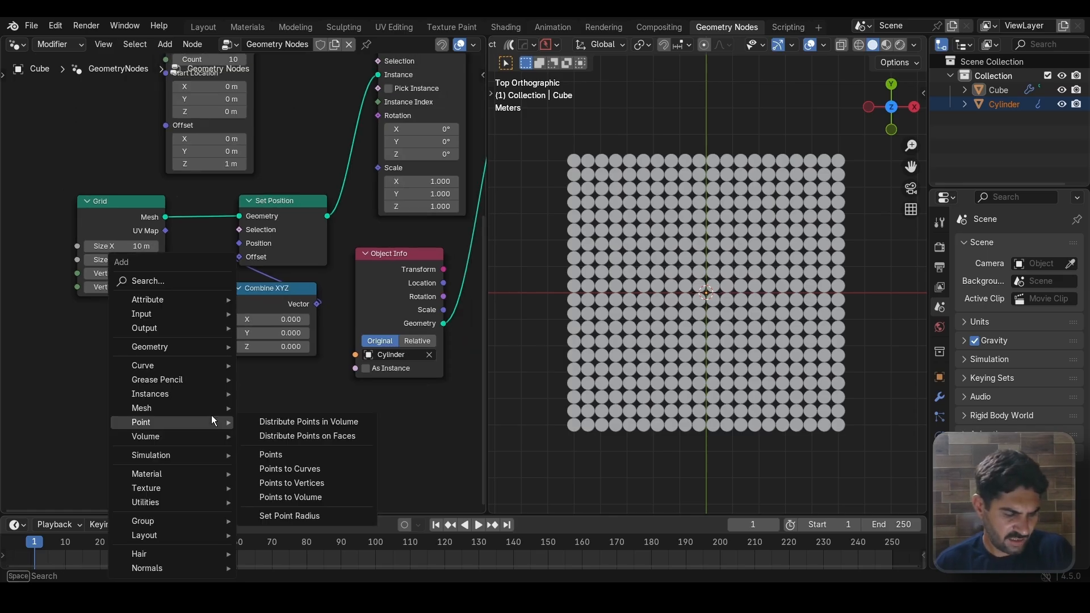
type("math")
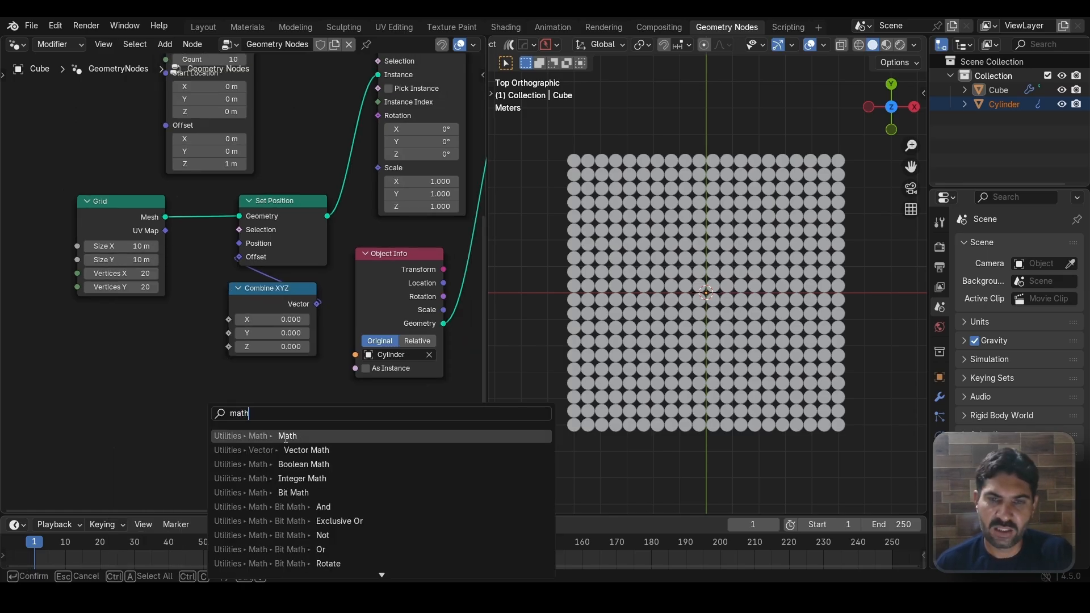
left_click(285, 436)
left_click(154, 382)
scroll(154, 382, "up", 2)
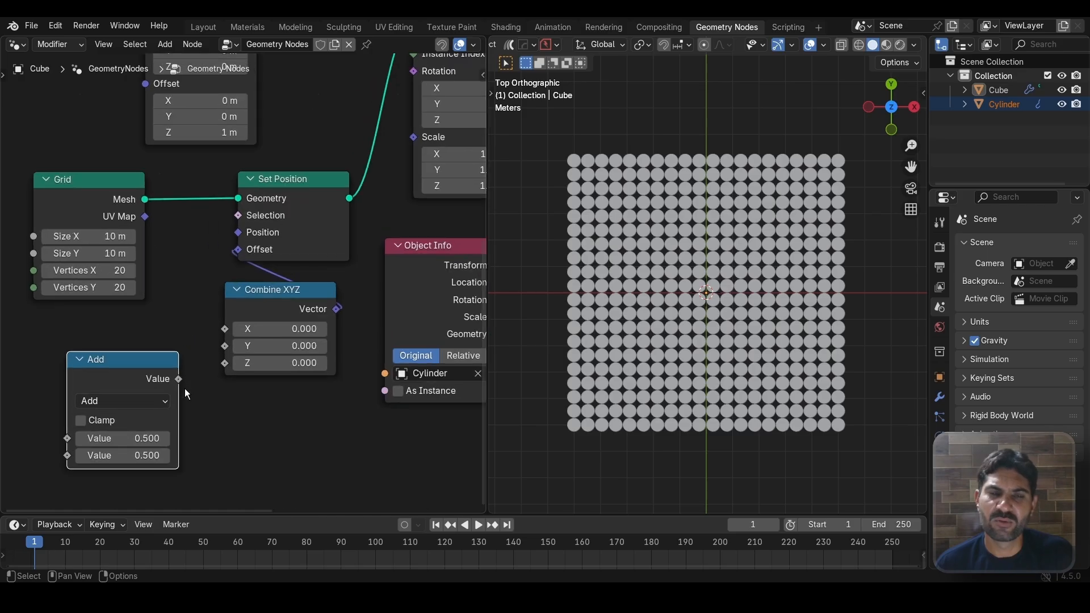
left_click_drag(178, 379, 218, 334)
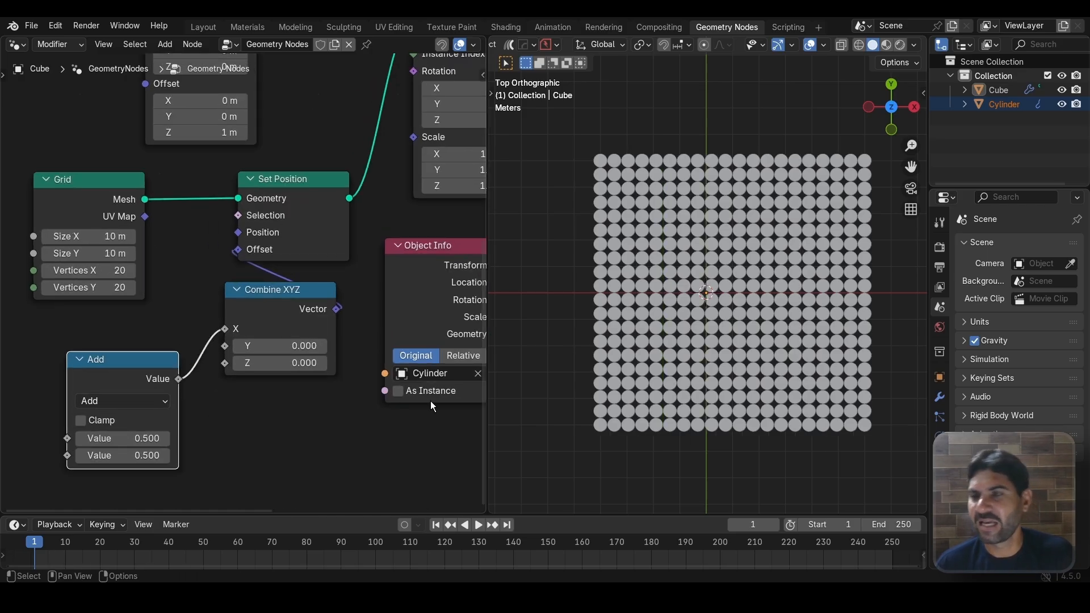
Step: Duplicate the Add math node, place the copy before the original, and connect its output to the original's first Value input
scroll(251, 417, "down", 1)
middle_click_drag(282, 398, 353, 365)
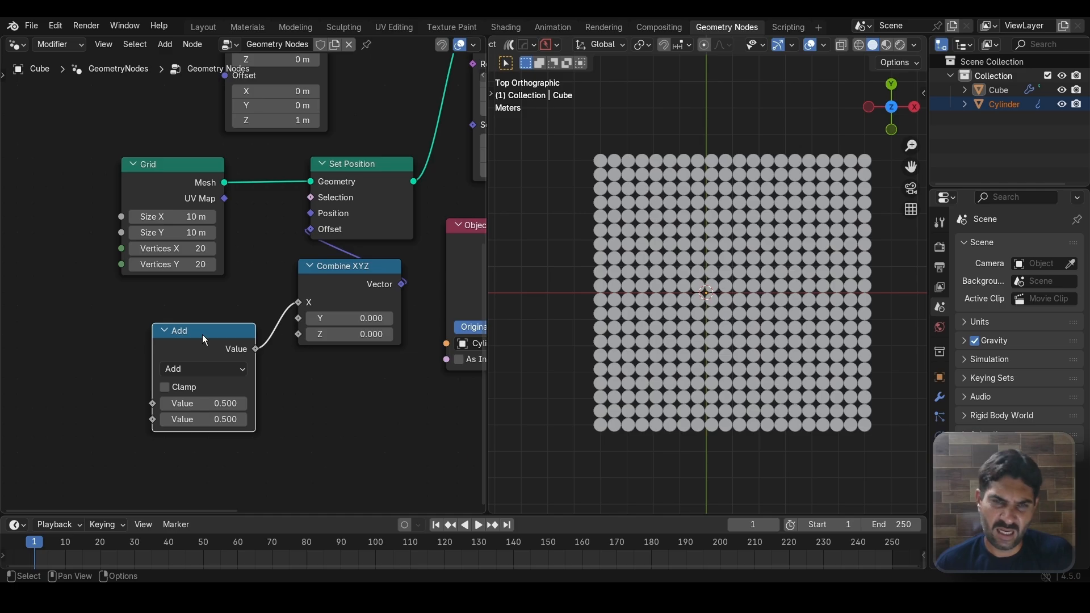
key("shift+d")
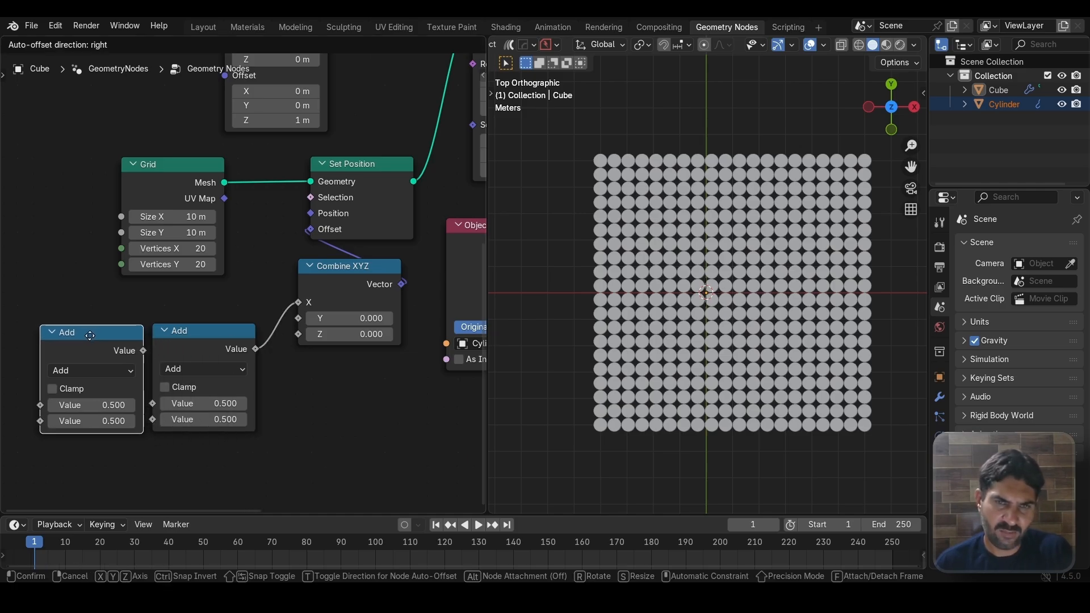
left_click(75, 335)
left_click_drag(129, 349, 150, 411)
scroll(290, 410, "down", 2)
middle_click_drag(295, 407, 359, 373)
scroll(227, 363, "up", 3)
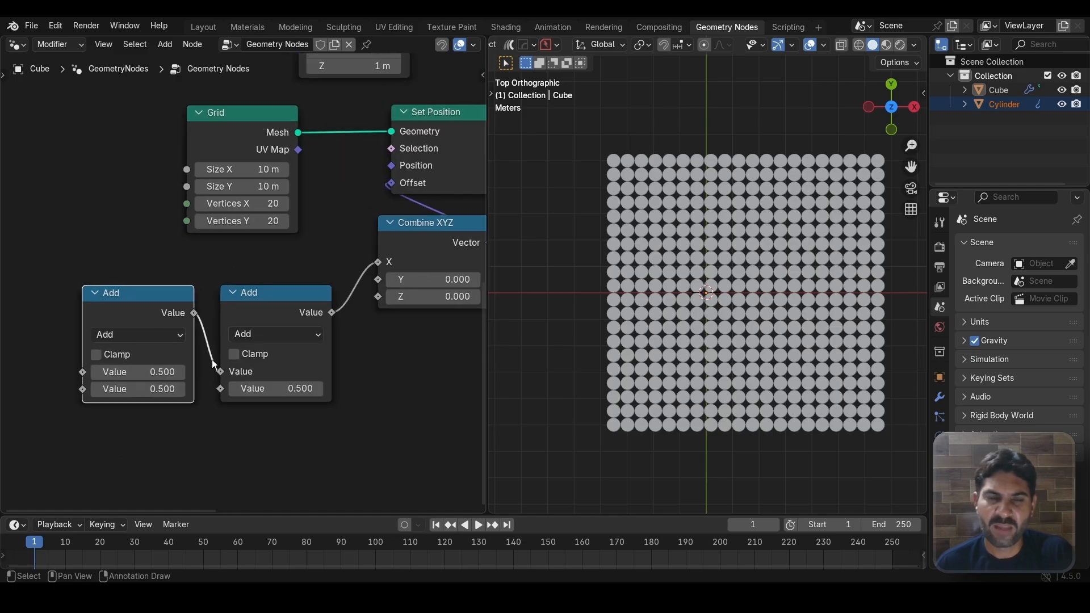
Step: Change the duplicated math node's operation to Truncated Modulo
left_click(154, 339)
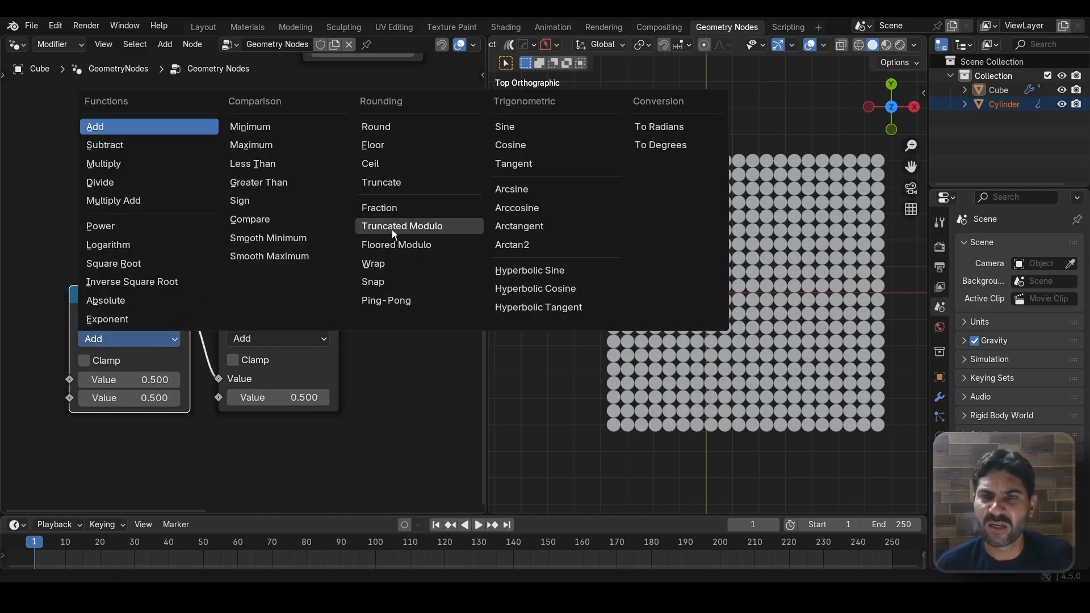
left_click(409, 226)
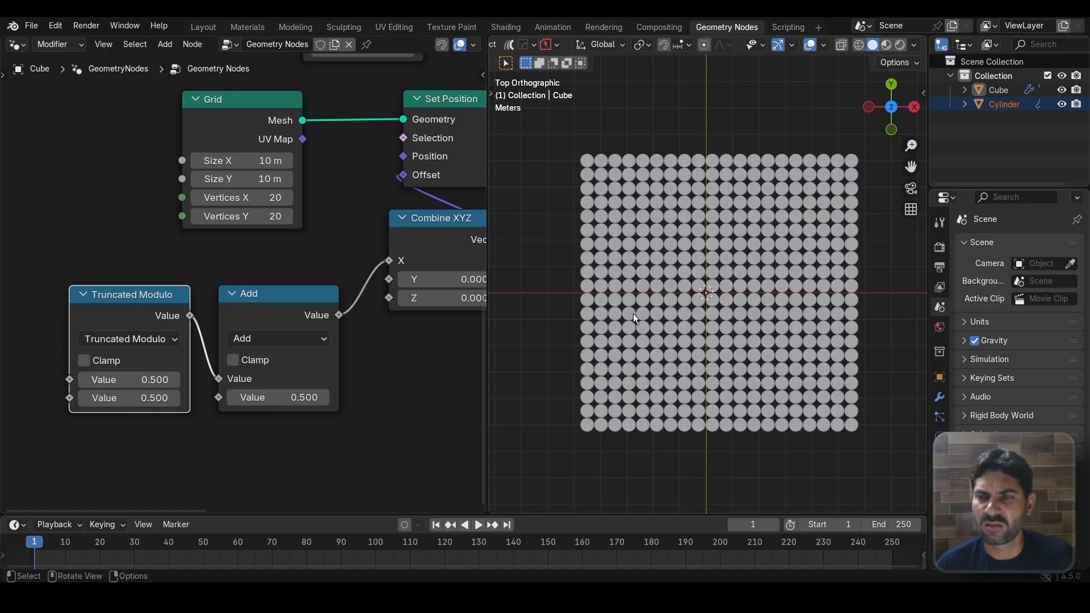
mouse_move(188, 448)
middle_mouse_down()
mouse_move(197, 448)
mouse_move(169, 448)
middle_mouse_up()
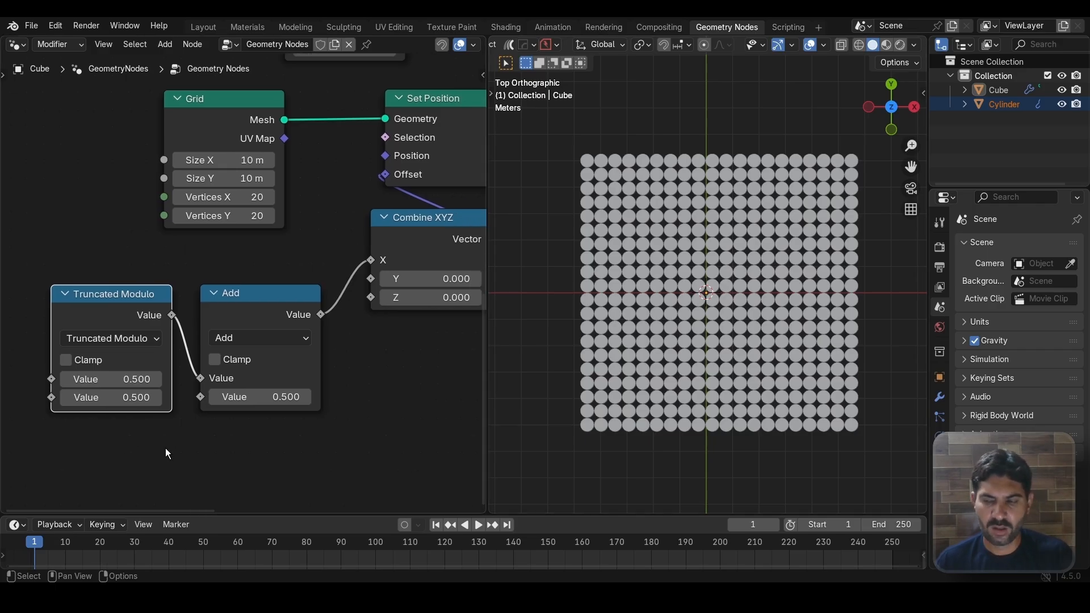
scroll(173, 266, "down", 1)
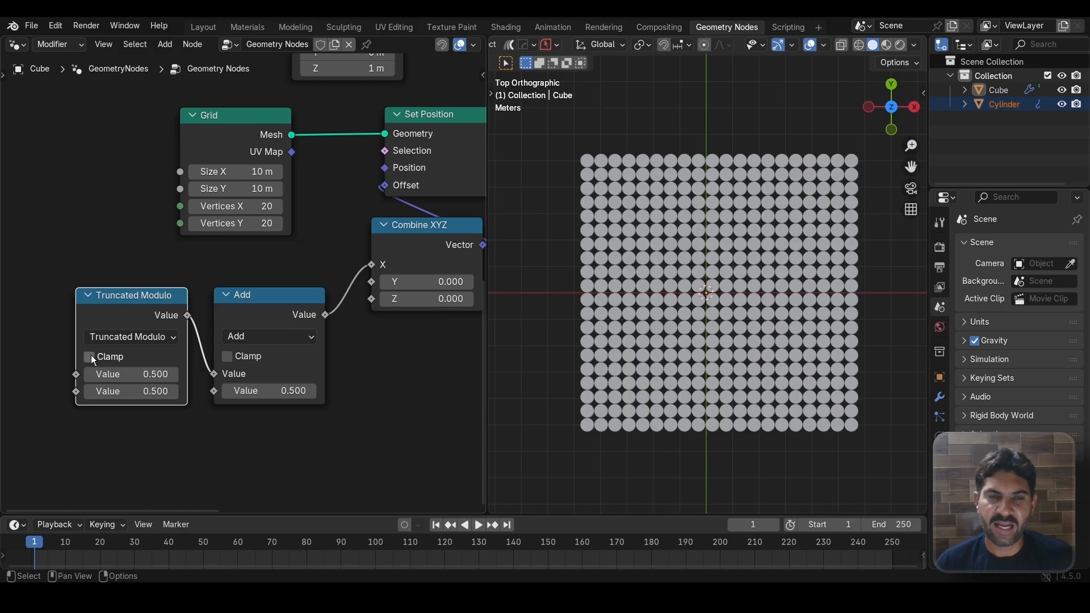
Step: Add an Index node before Truncated Modulo and connect it to the first Value input
scroll(91, 356, "down", 1)
middle_click_drag(158, 386, 191, 386)
left_click(69, 357)
key("shift+a")
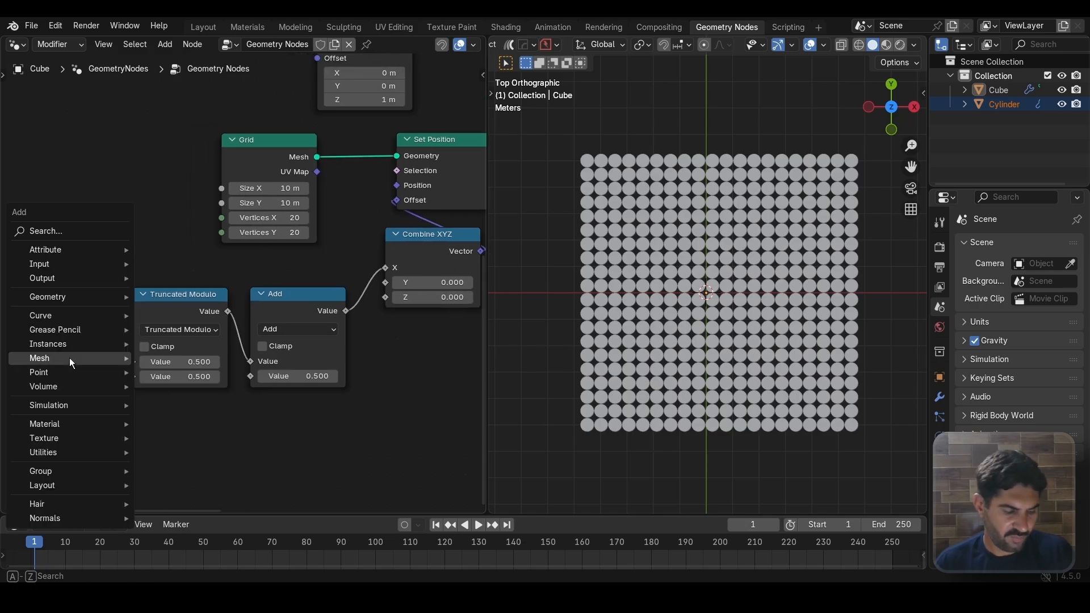
type("inde")
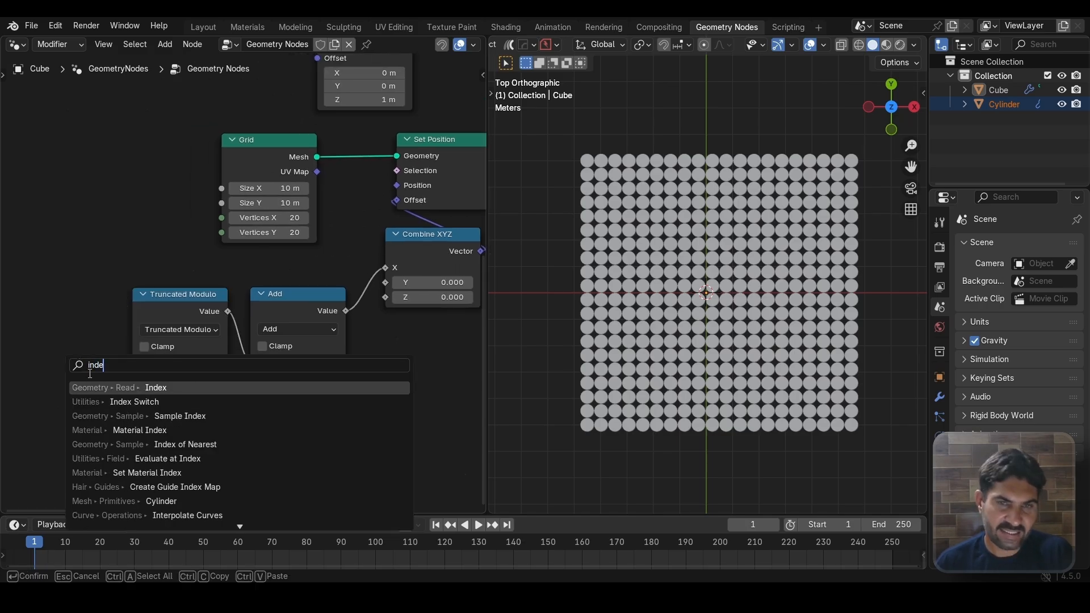
key("Return")
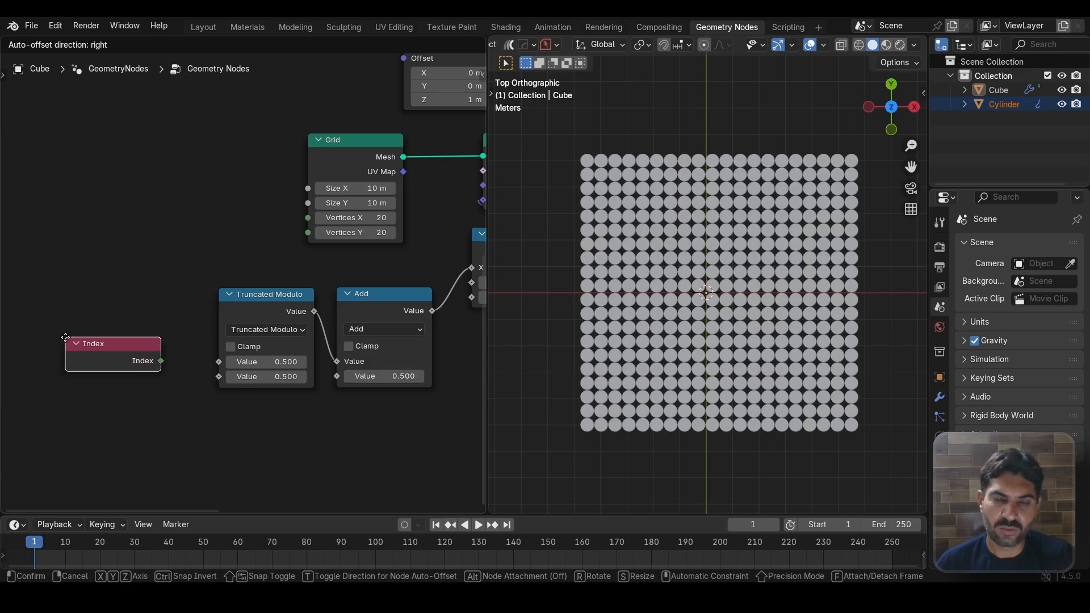
left_click(65, 338)
scroll(156, 387, "up", 1)
left_click_drag(130, 389, 206, 384)
scroll(241, 276, "up", 1)
middle_click_drag(173, 282, 144, 224)
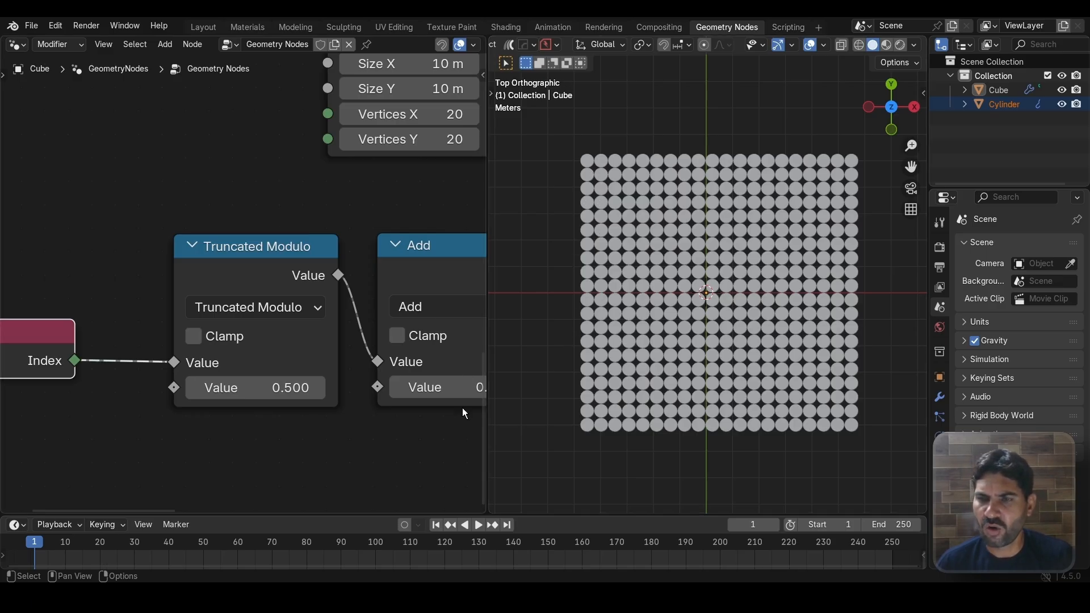
Step: Set the second value of the Truncated Modulo node to 2
scroll(199, 470, "up", 1)
scroll(222, 448, "up", 1)
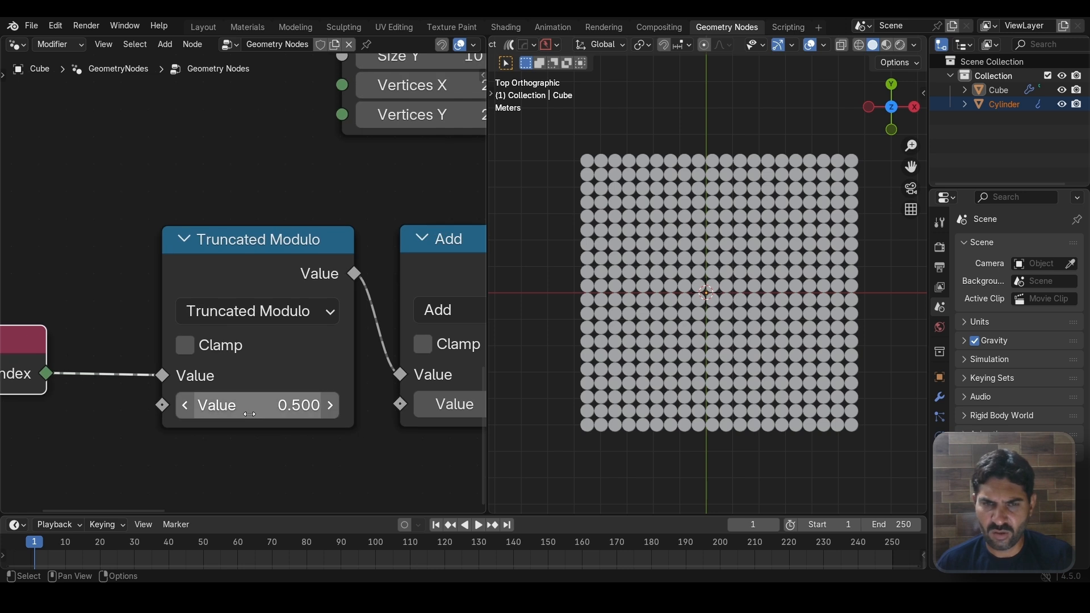
left_click(255, 405)
type("2")
key("Return")
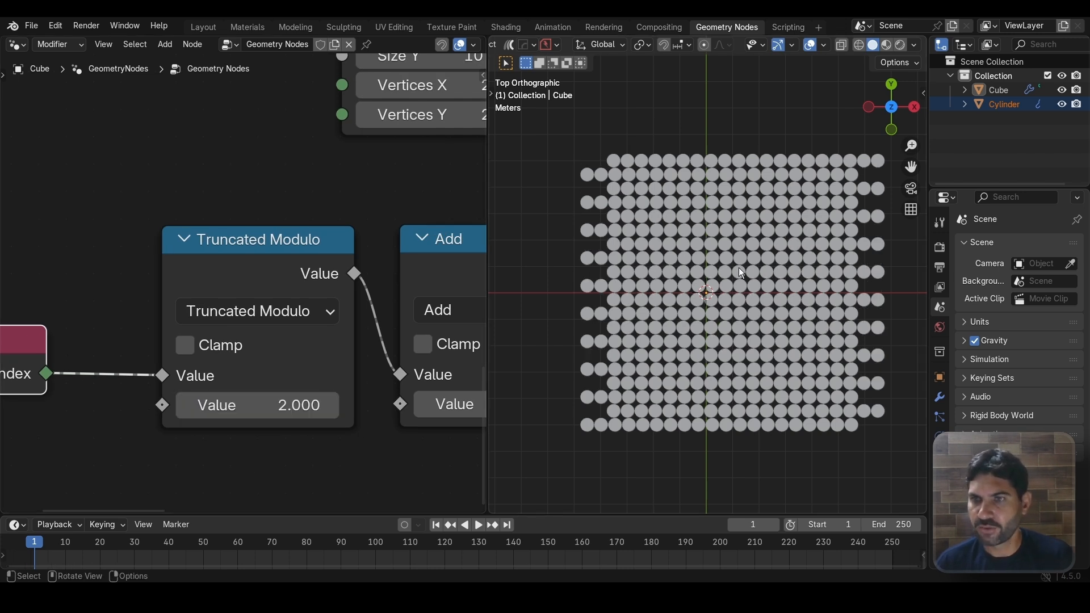
middle_click_drag(218, 195, 216, 195)
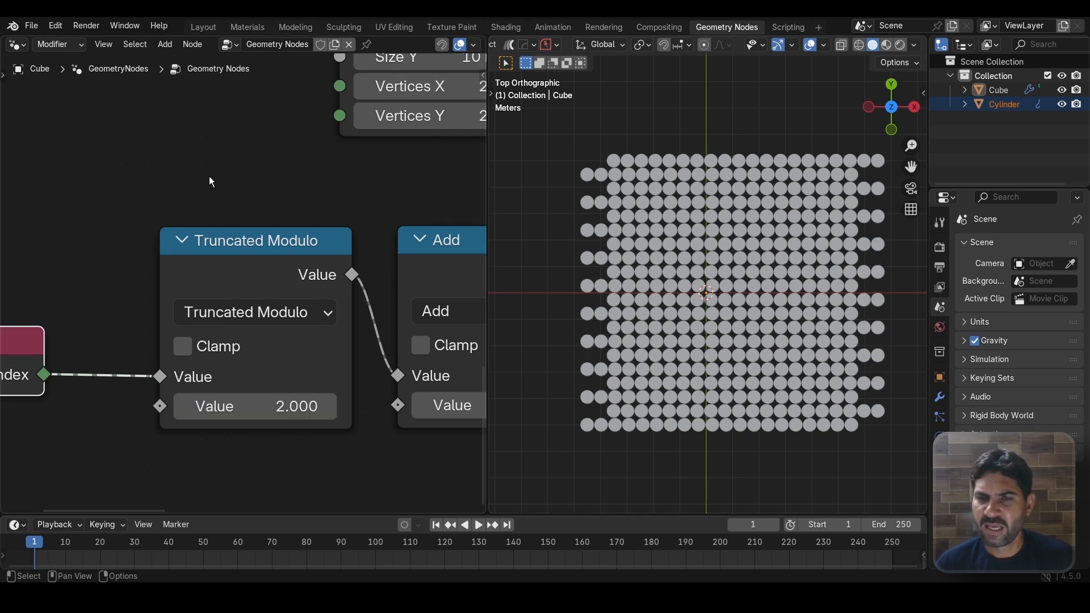
Step: Change the remaining Add node's operation to Multiply, with Truncated Modulo's output connected to its first Value input
scroll(673, 290, "up", 7)
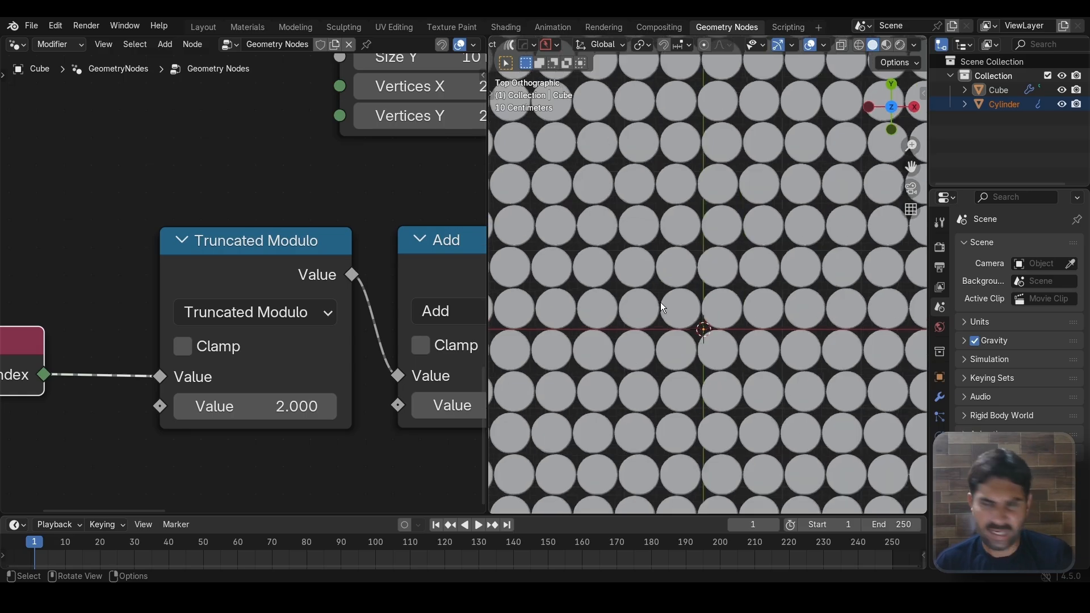
middle_click_drag(666, 288, 706, 289, "shift")
scroll(378, 180, "down", 2)
middle_click_drag(378, 180, 146, 179)
scroll(266, 290, "up", 1)
mouse_move(227, 396)
left_mouse_down()
mouse_move(193, 396)
mouse_move(227, 396)
left_mouse_up()
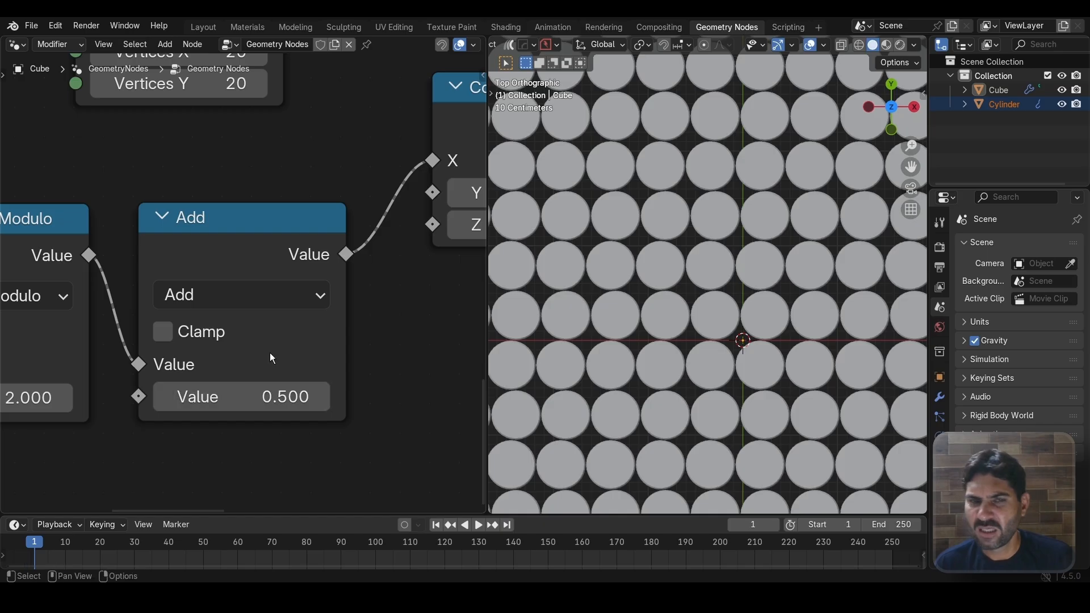
scroll(375, 317, "down", 3)
left_click_drag(212, 346, 194, 308)
left_click(268, 301)
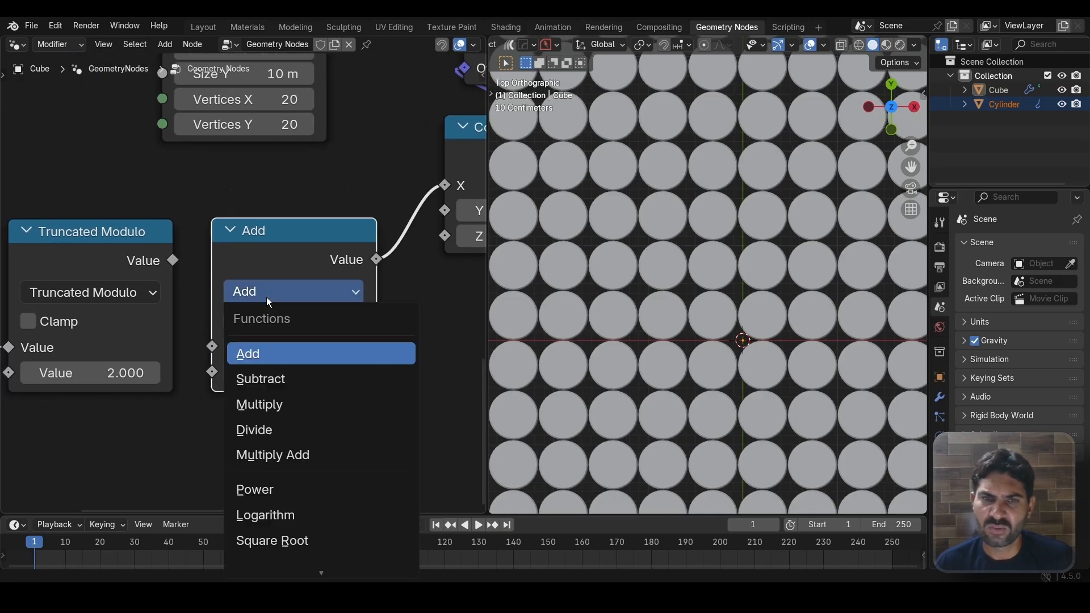
left_click(260, 404)
left_click_drag(173, 261, 212, 346)
Step: Set the Multiply node's second value to 0.790 and the Grid's Size Y to 8.8 m
left_click_drag(295, 372, 318, 372)
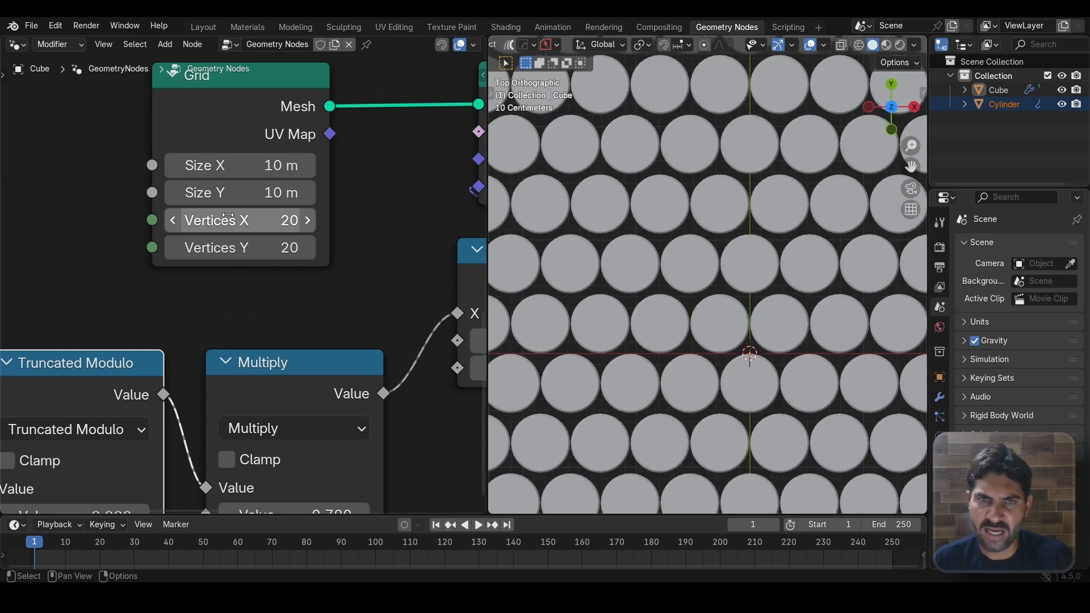
left_click_drag(248, 200, 200, 200)
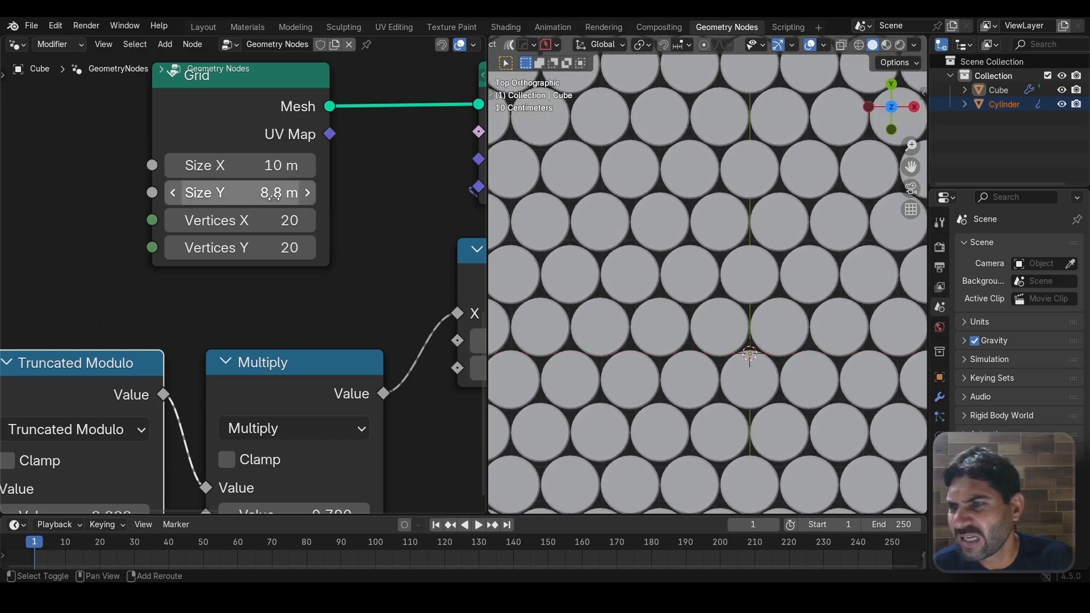
scroll(616, 208, "up", 2)
scroll(617, 209, "down", 4)
scroll(617, 208, "down", 3)
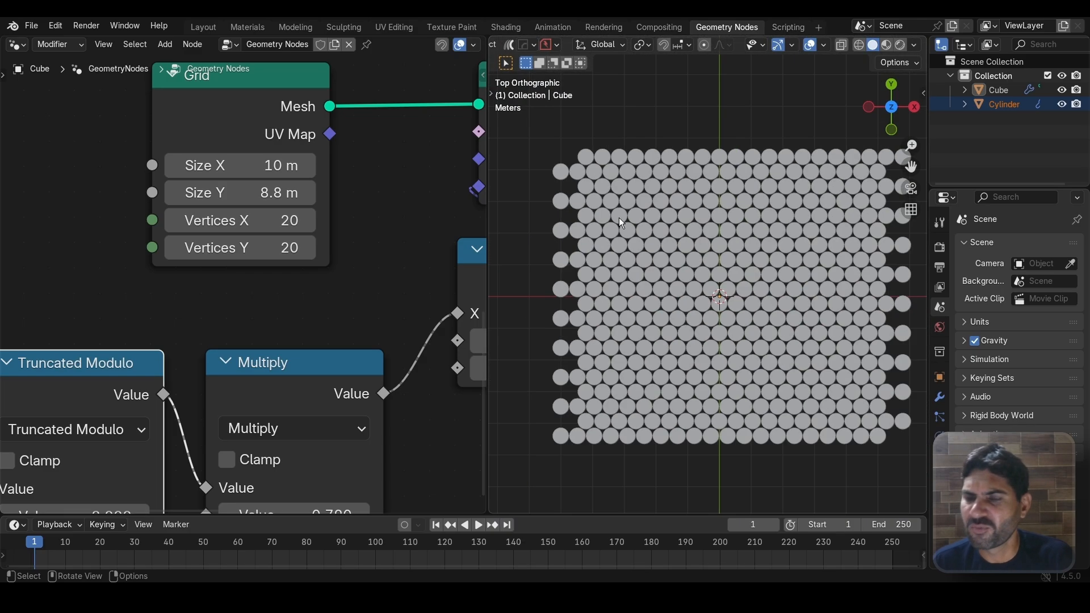
Step: Examine the vertical spacing of the stacked disc layers in perspective and in the right orthographic view
middle_click_drag(619, 217, 682, 152)
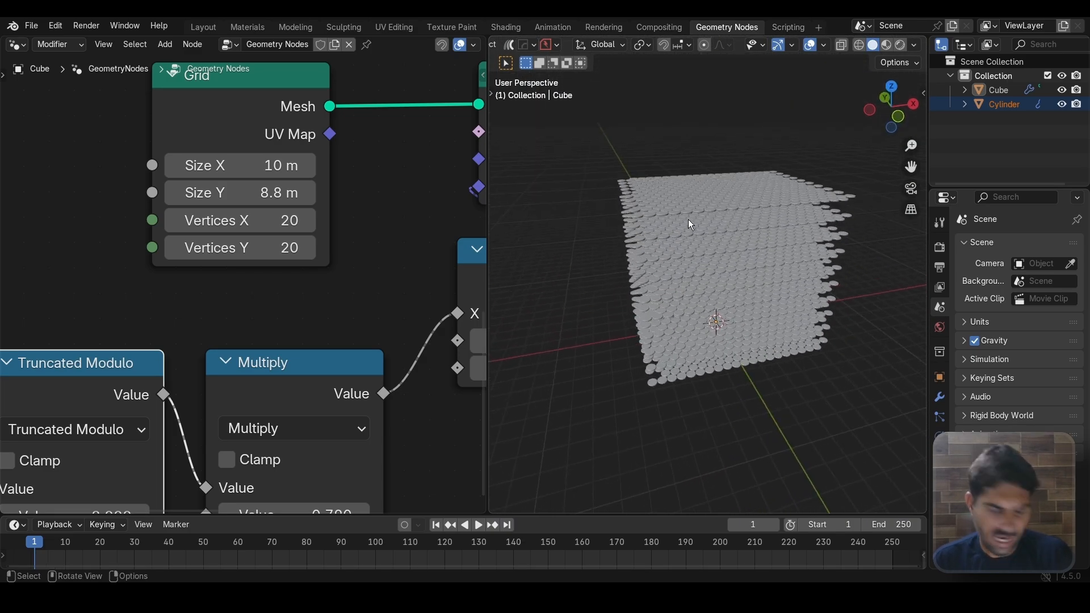
middle_click_drag(688, 221, 679, 261)
scroll(678, 261, "up", 2)
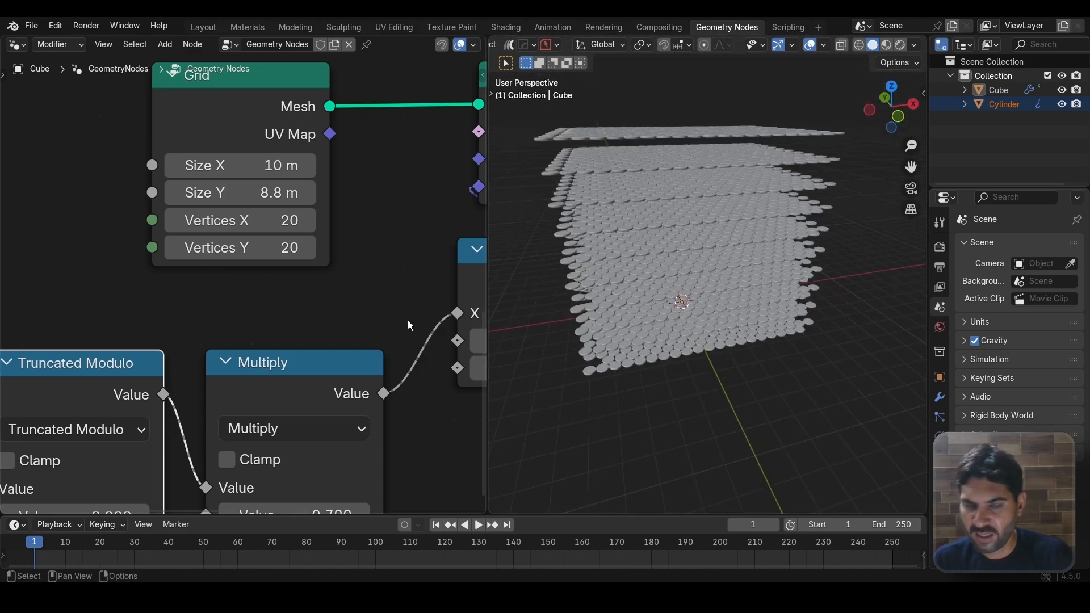
scroll(307, 321, "down", 5)
middle_click_drag(293, 295, 95, 303)
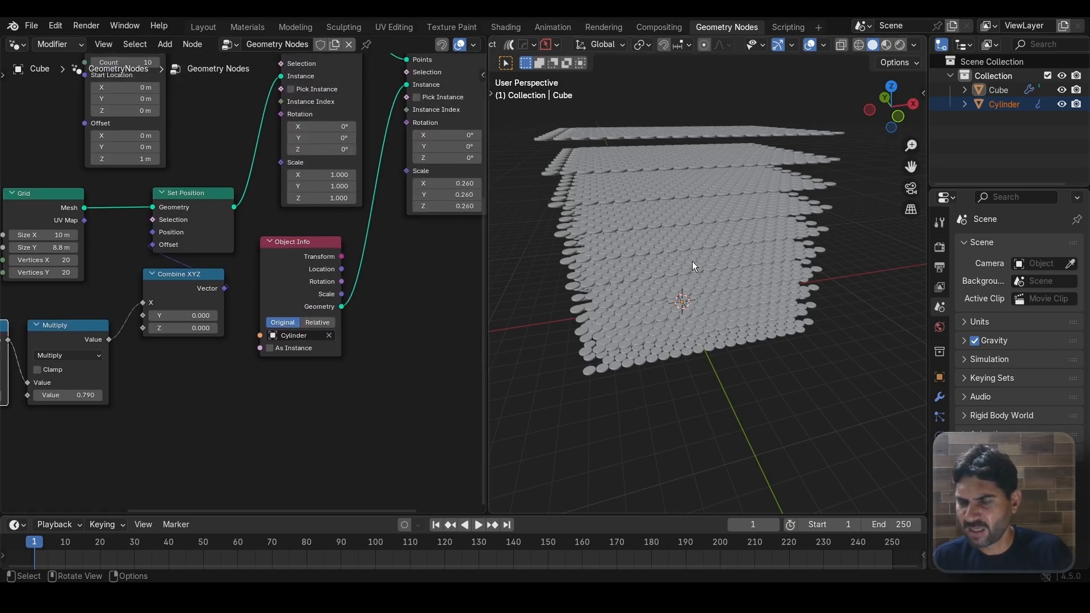
mouse_move(693, 261)
middle_mouse_down()
mouse_move(688, 216)
mouse_move(662, 261)
mouse_move(676, 258)
middle_mouse_up()
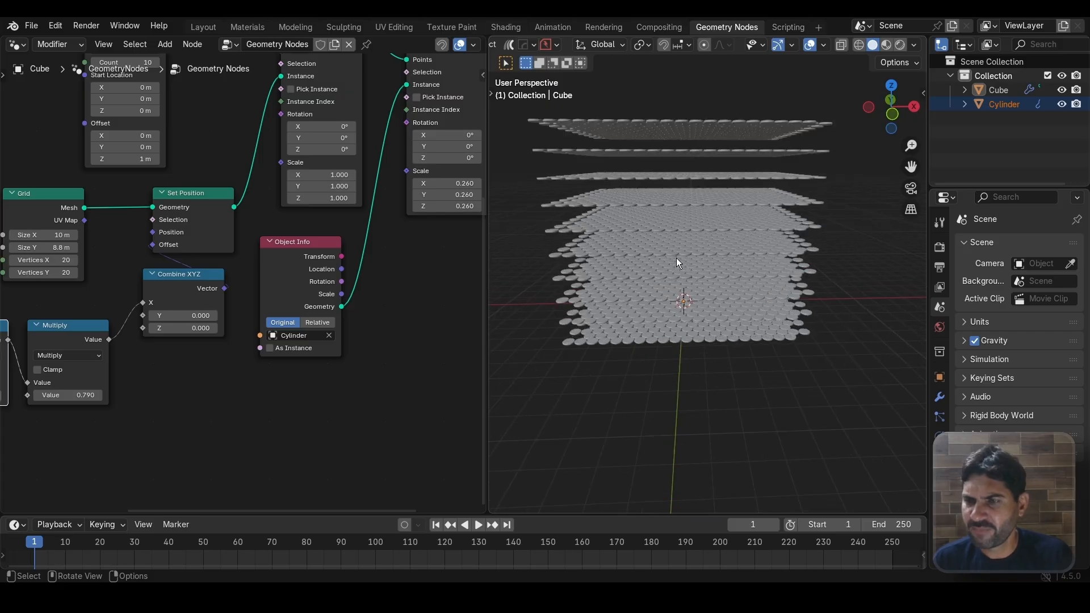
scroll(676, 257, "down", 2)
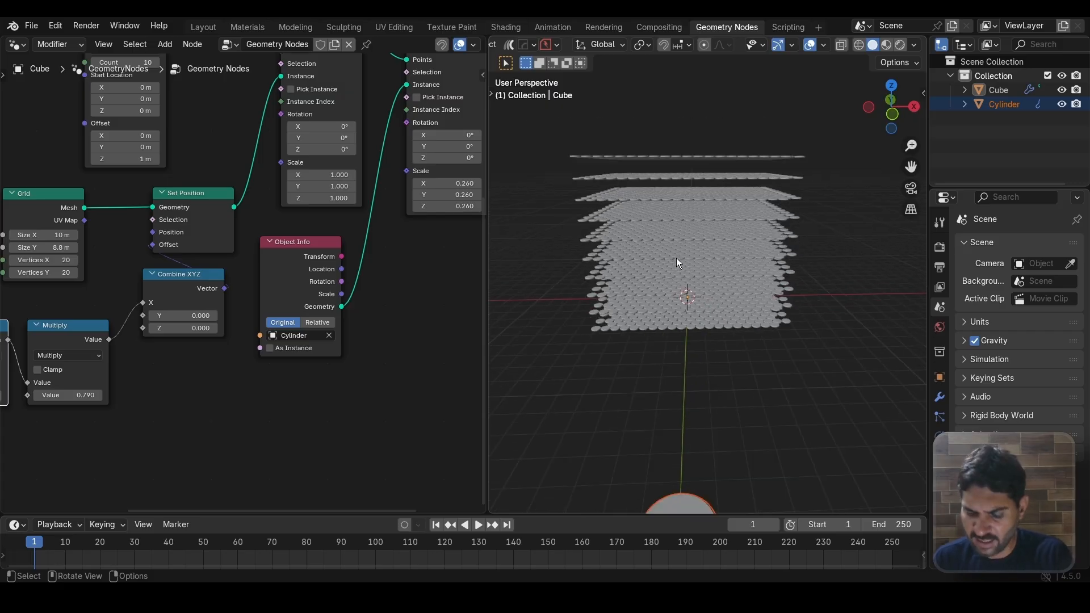
key("KP_3")
scroll(688, 247, "up", 3)
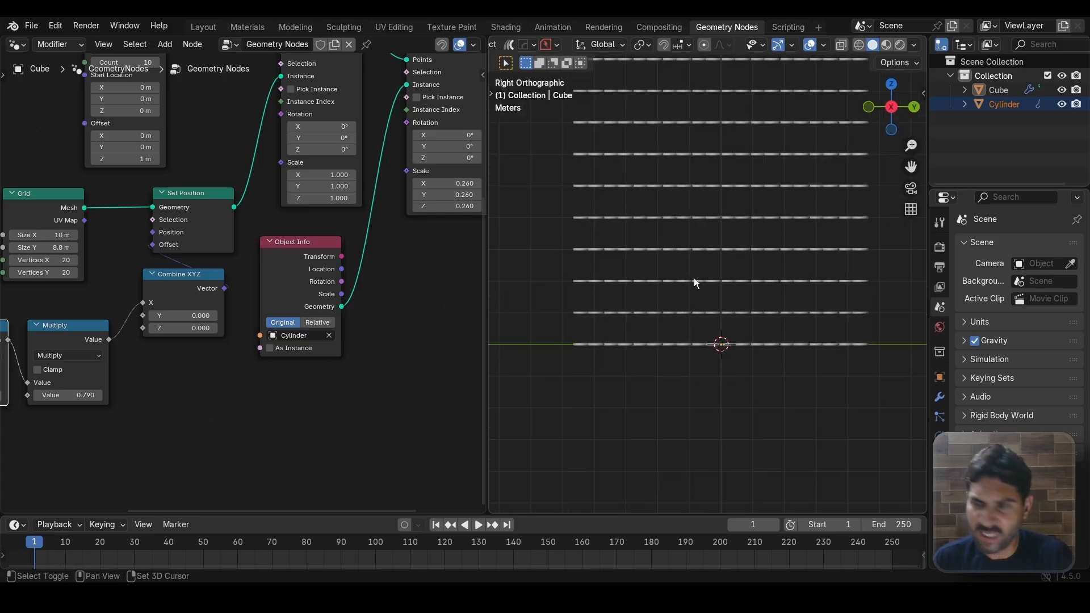
middle_click_drag(693, 278, 687, 296, "shift")
scroll(688, 266, "up", 2)
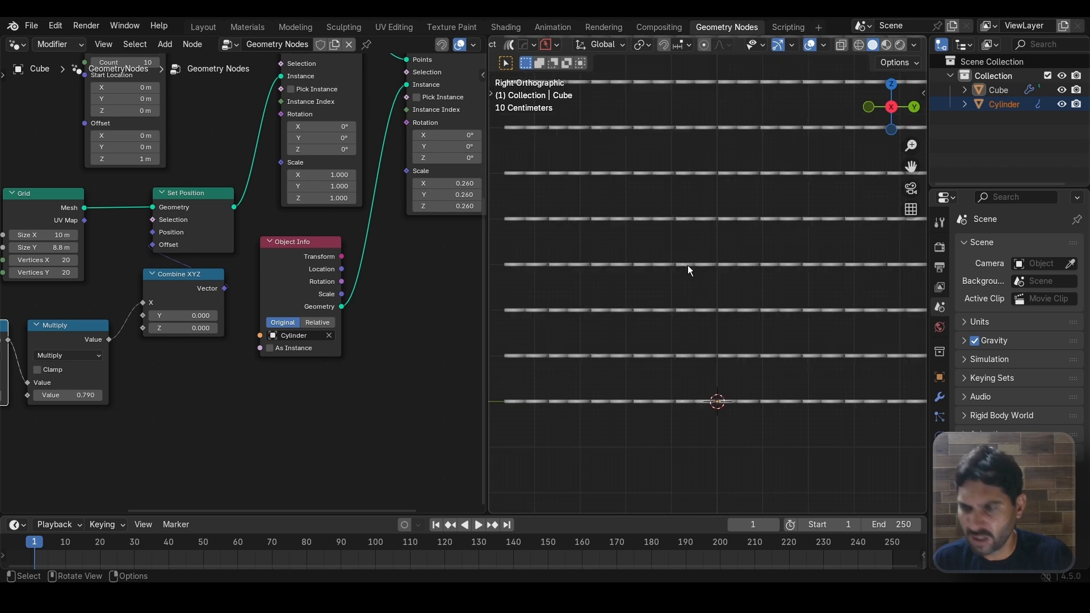
scroll(682, 280, "up", 2)
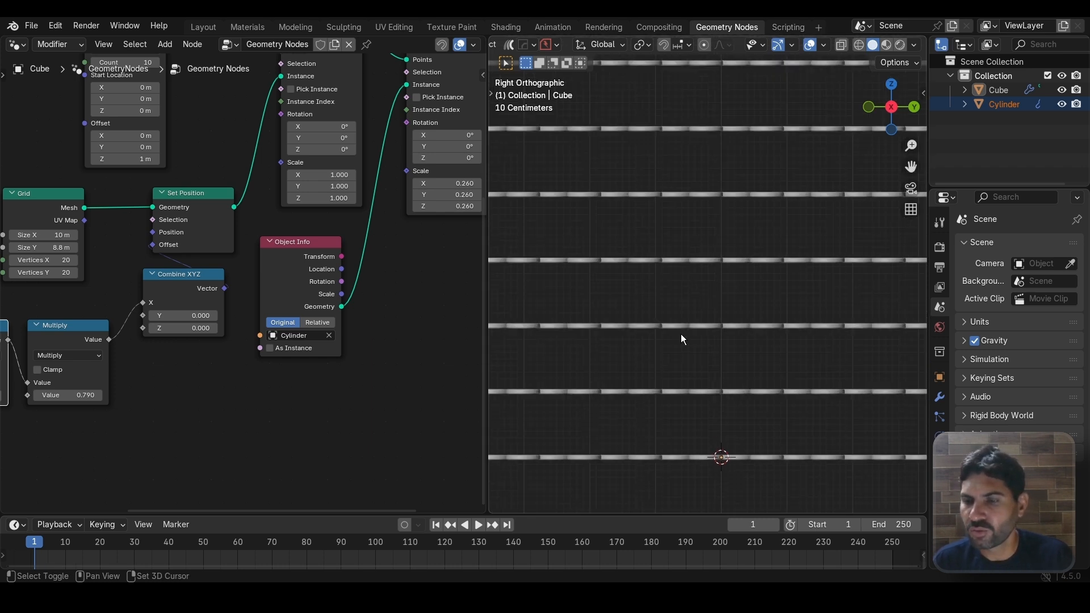
Step: Set the Mesh Line's Z offset to 0.08 m so the disc layers stack closely
middle_click_drag(682, 331, 701, 240, "shift")
scroll(711, 271, "up", 3)
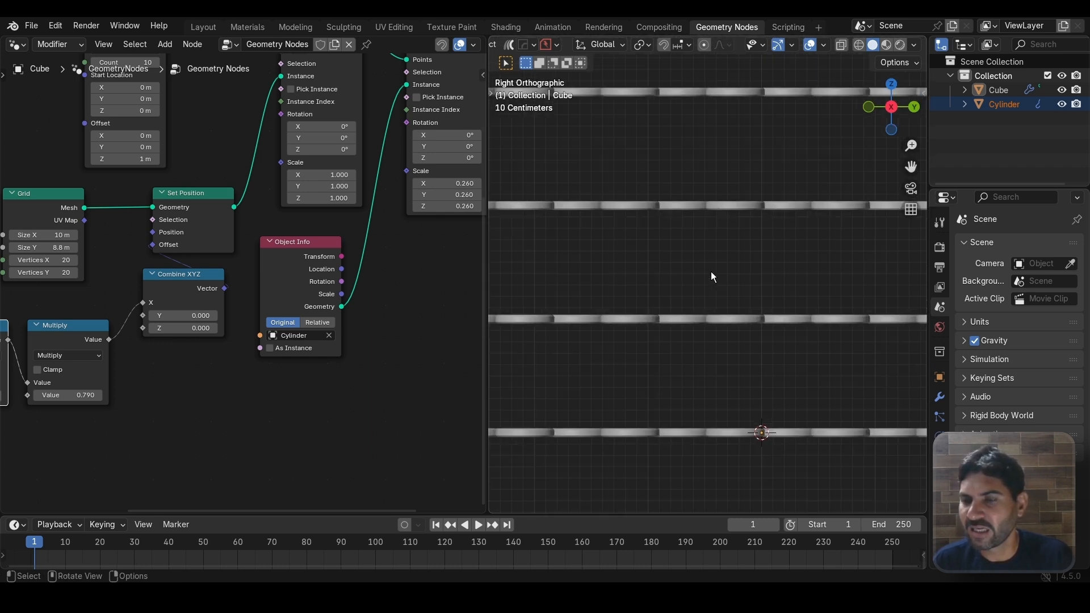
scroll(182, 127, "down", 2)
middle_click_drag(186, 155, 205, 229)
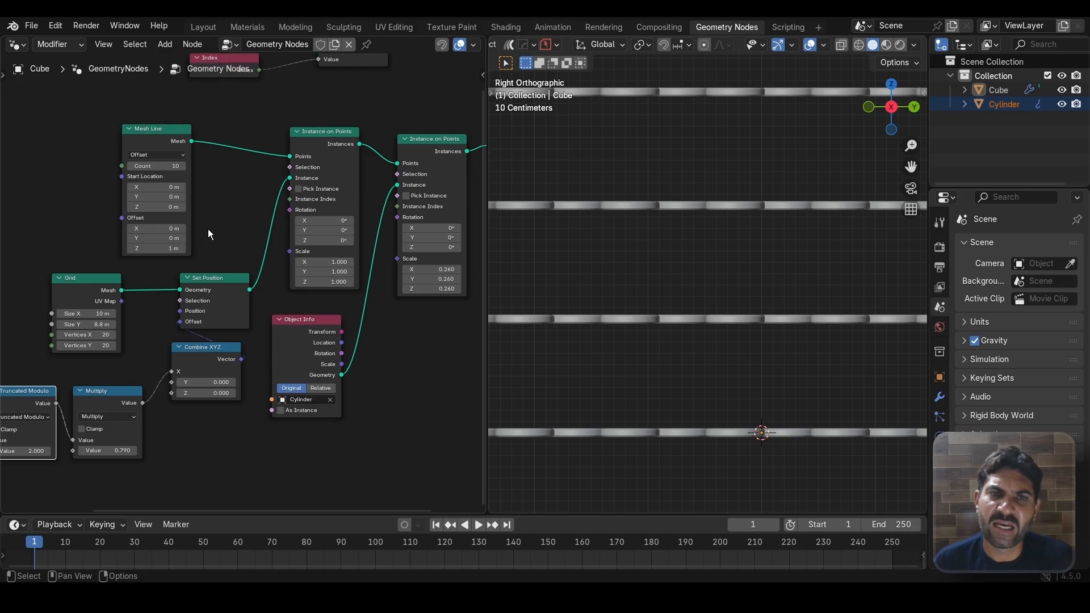
scroll(213, 227, "up", 4)
scroll(219, 227, "up", 2)
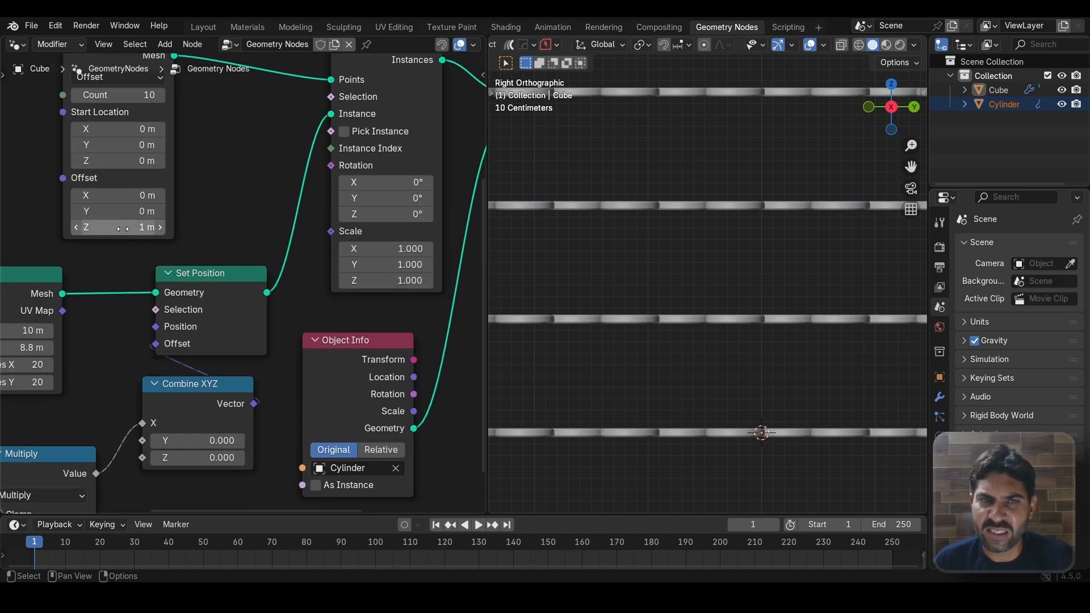
left_click_drag(122, 228, 70, 228)
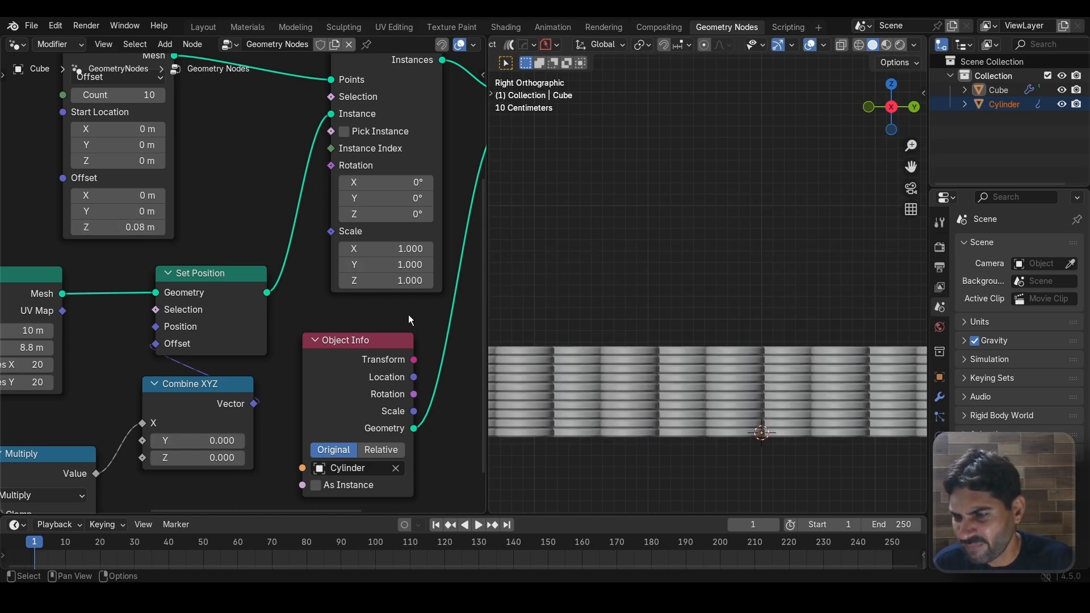
Step: Examine the gaps between the stacked discs up close from the side and in perspective
scroll(639, 392, "up", 3)
middle_click_drag(638, 421, 688, 124, "shift")
scroll(678, 338, "up", 3)
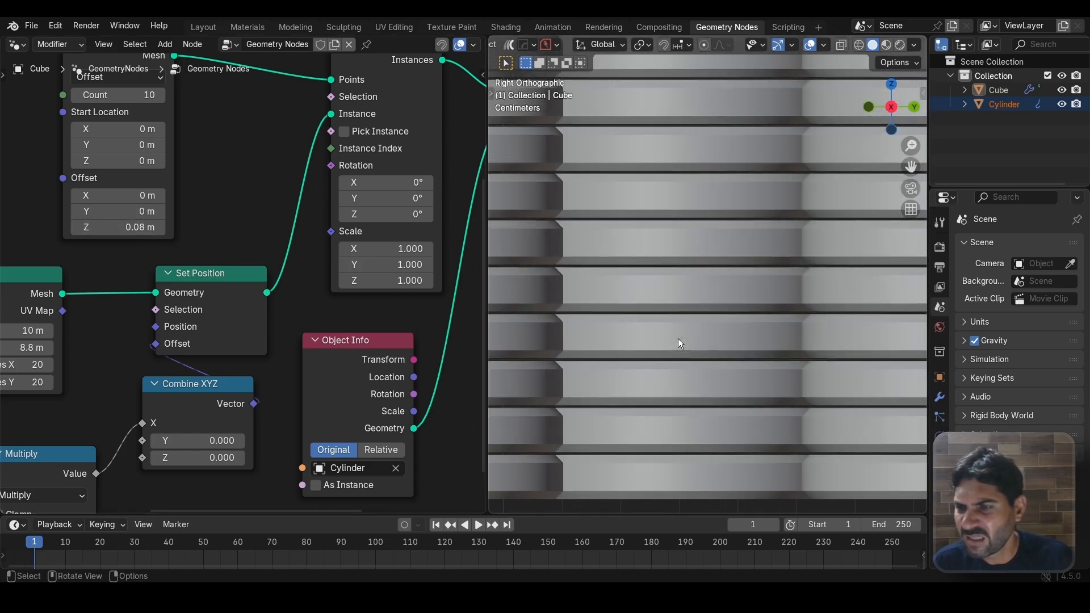
scroll(677, 338, "down", 4)
middle_click_drag(686, 267, 700, 318)
scroll(695, 301, "down", 5)
scroll(661, 302, "up", 4)
scroll(329, 290, "down", 3)
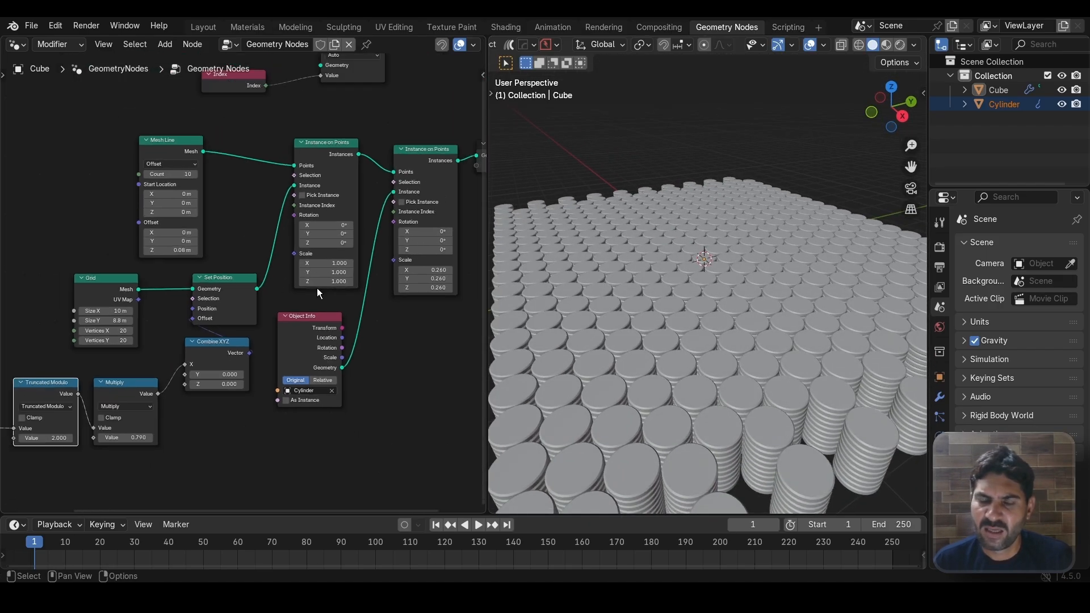
Step: Shift the grid, mesh line, offset, first instancing and Object Info nodes away from the last Instance on Points node to make room
scroll(125, 353, "down", 1)
scroll(248, 423, "down", 3)
middle_click_drag(248, 423, 290, 384)
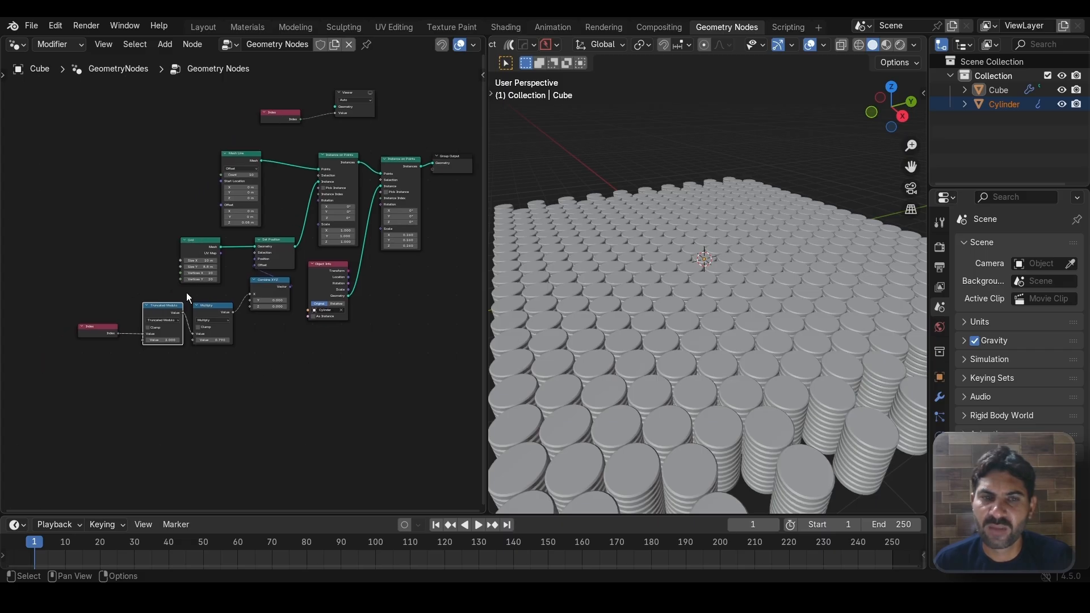
mouse_move(63, 144)
left_mouse_down()
mouse_move(97, 208)
mouse_move(335, 410)
left_mouse_up()
left_click_drag(245, 154, 136, 144)
scroll(268, 322, "up", 4)
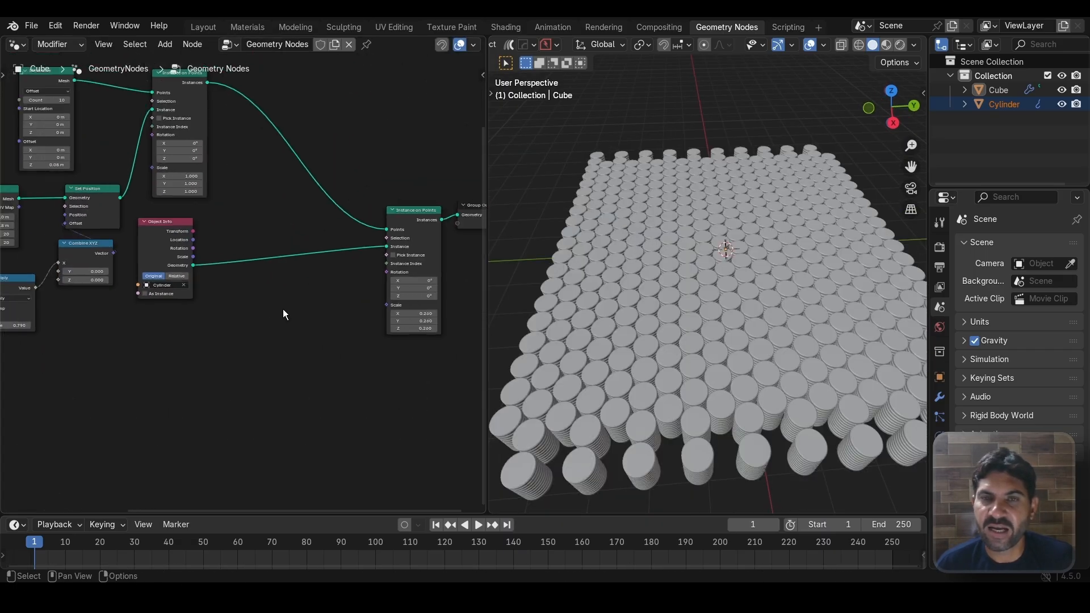
Step: Insert a Realize Instances node on the link between the two Instance on Points nodes
key("shift+a")
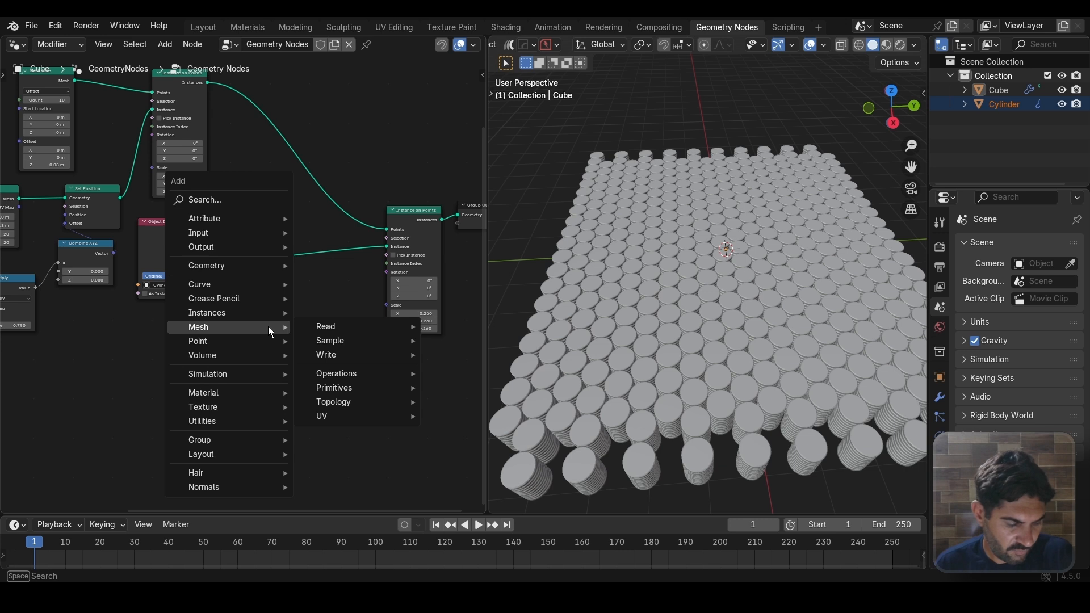
type("real")
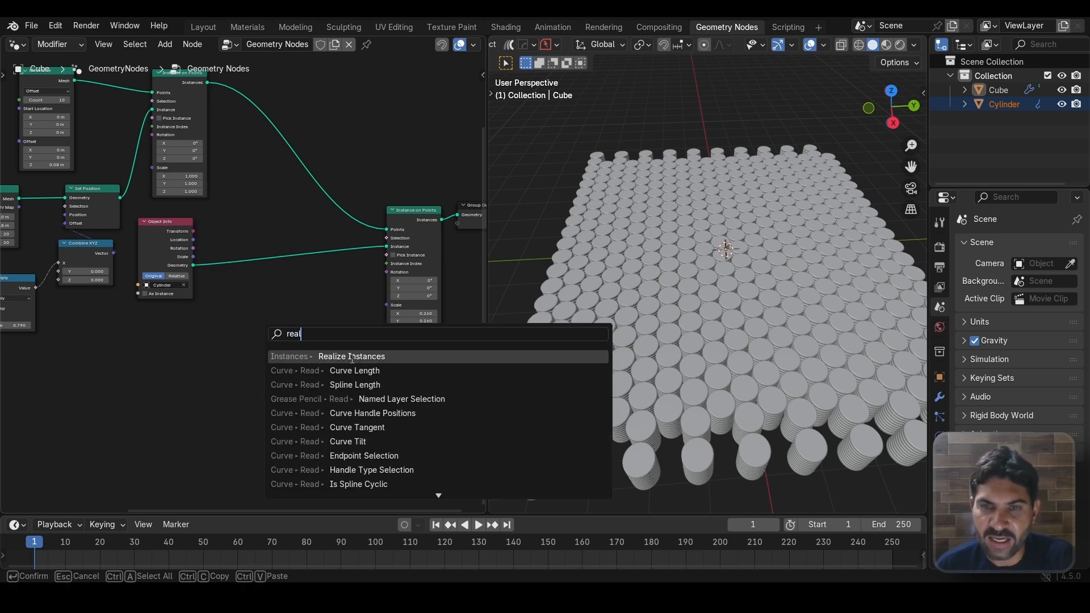
left_click(352, 356)
left_click(286, 198)
scroll(291, 201, "up", 2)
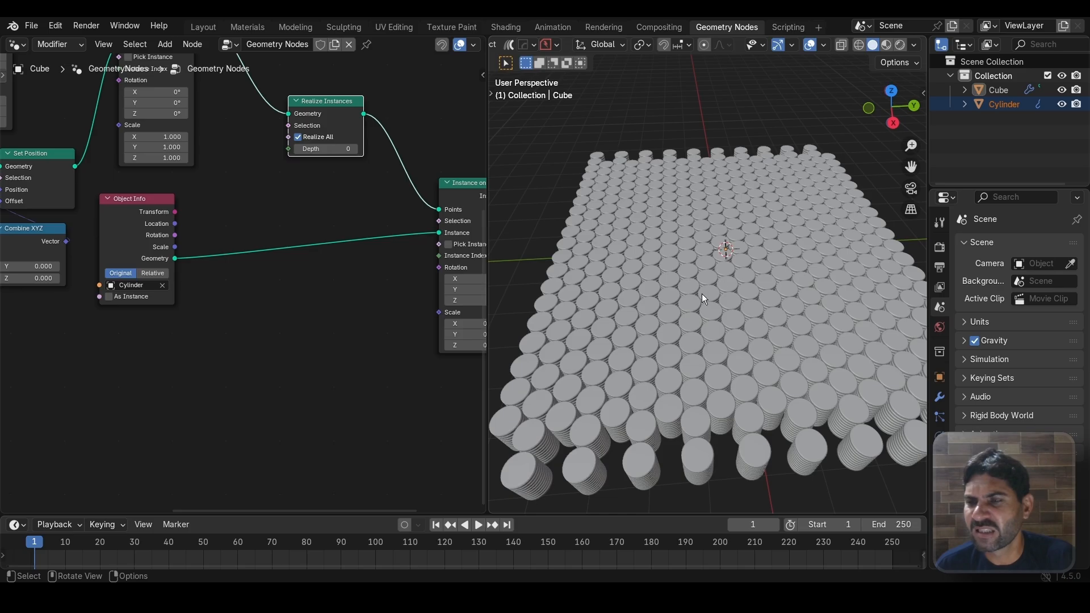
Step: Add a Noise Texture node in the empty area below the Object Info node
scroll(340, 324, "down", 3)
middle_click_drag(307, 294, 214, 264)
scroll(292, 281, "up", 2)
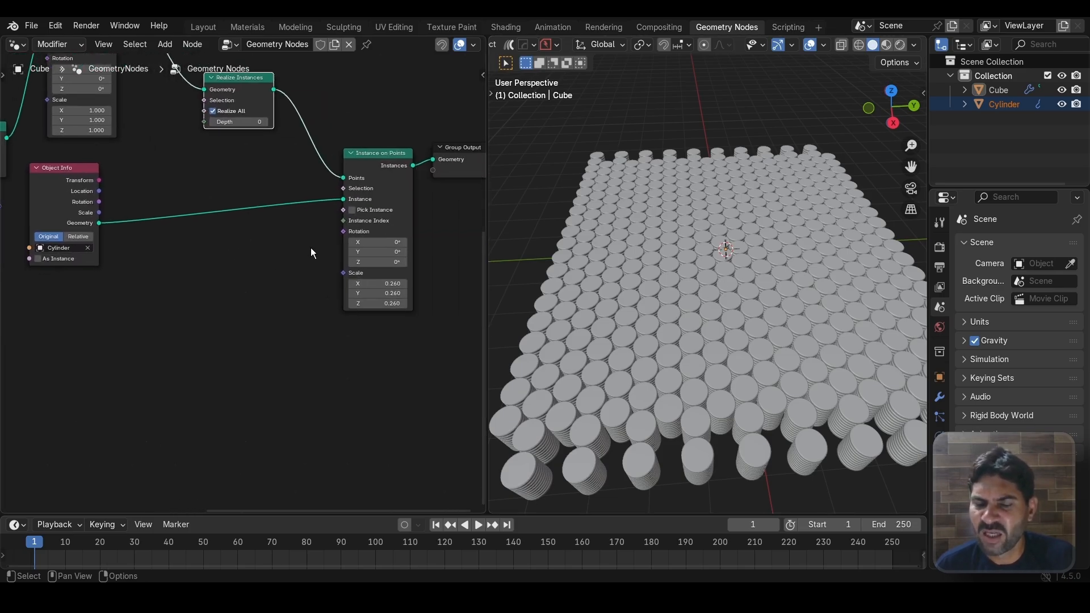
scroll(326, 291, "up", 1)
middle_click_drag(327, 295, 275, 309)
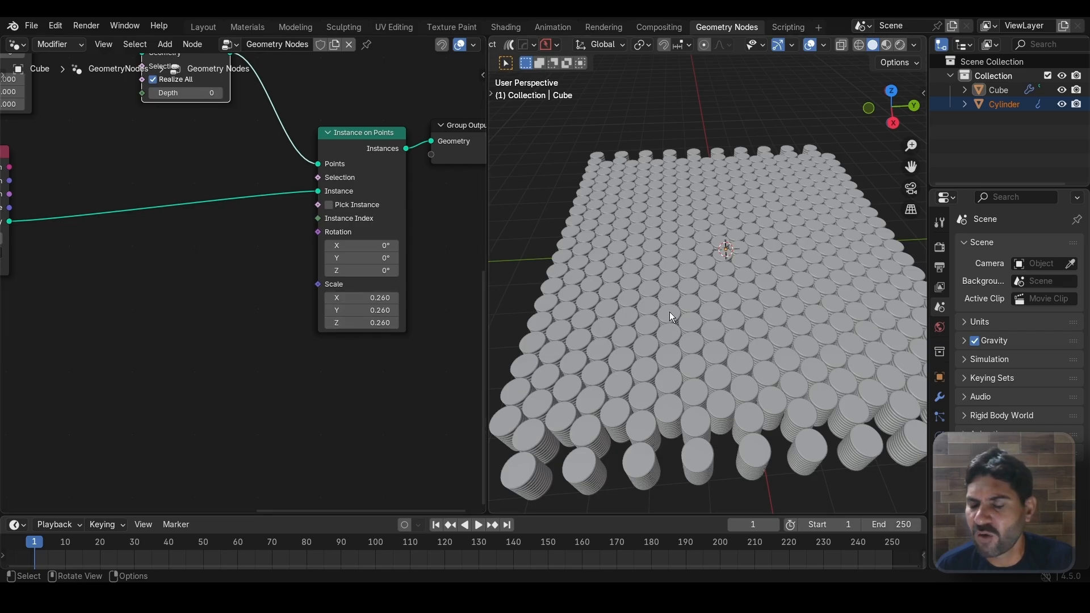
scroll(272, 383, "down", 1)
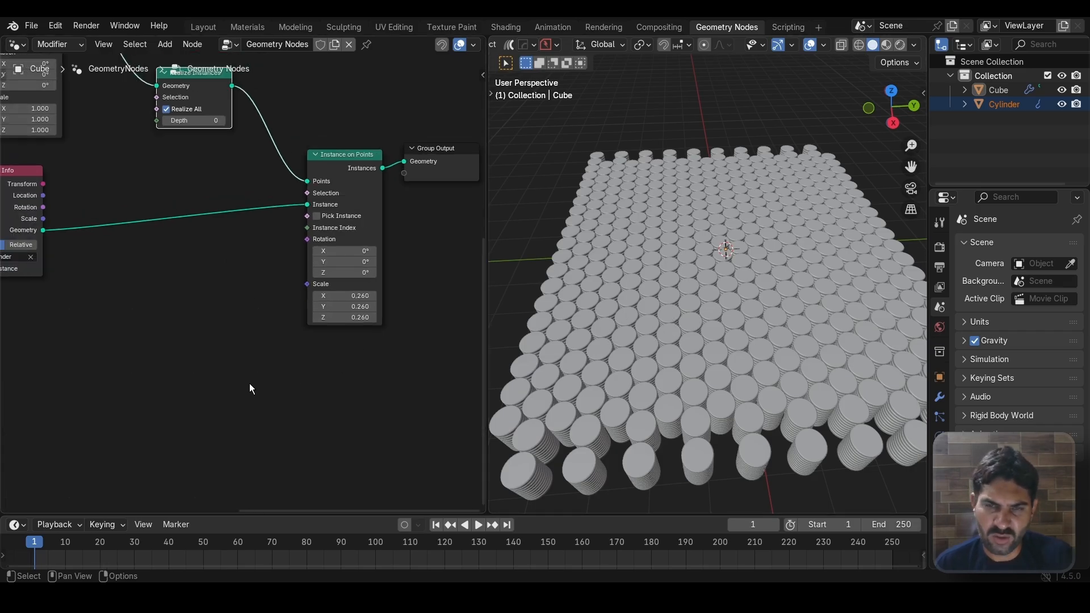
key("shift+a")
type("noi")
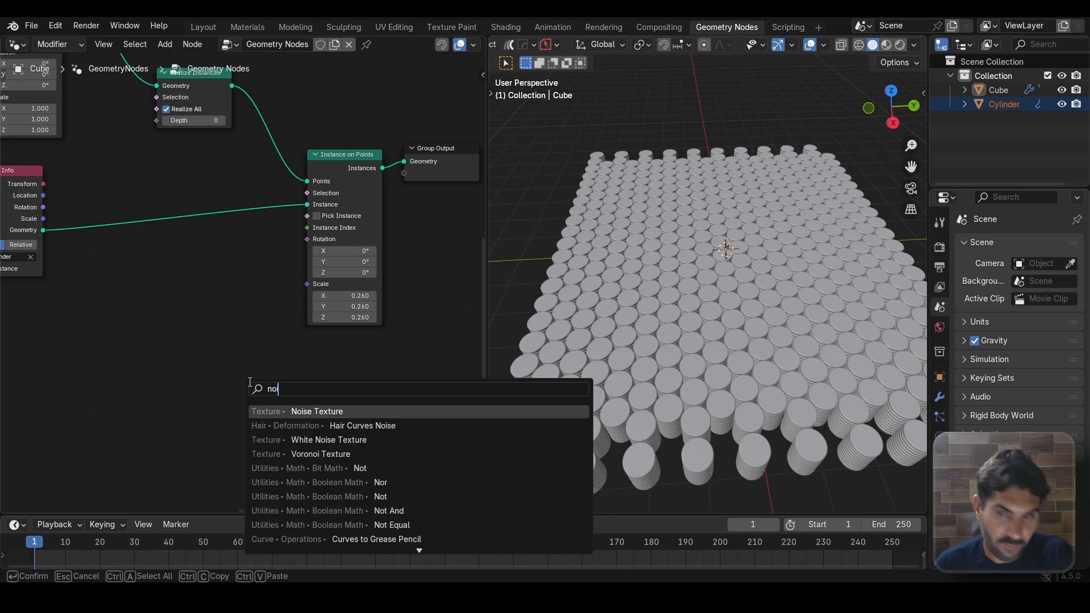
key("Return")
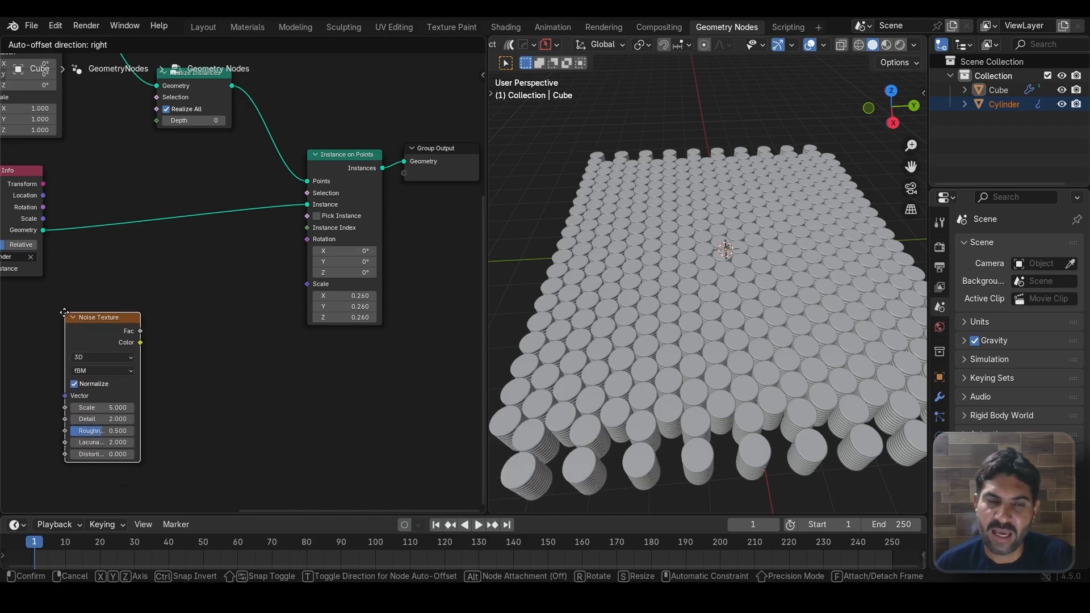
left_click(52, 316)
Step: Connect the Noise Texture's Fac output to the Scale input of the last Instance on Points node
scroll(148, 325, "up", 1)
middle_click_drag(222, 269, 257, 238)
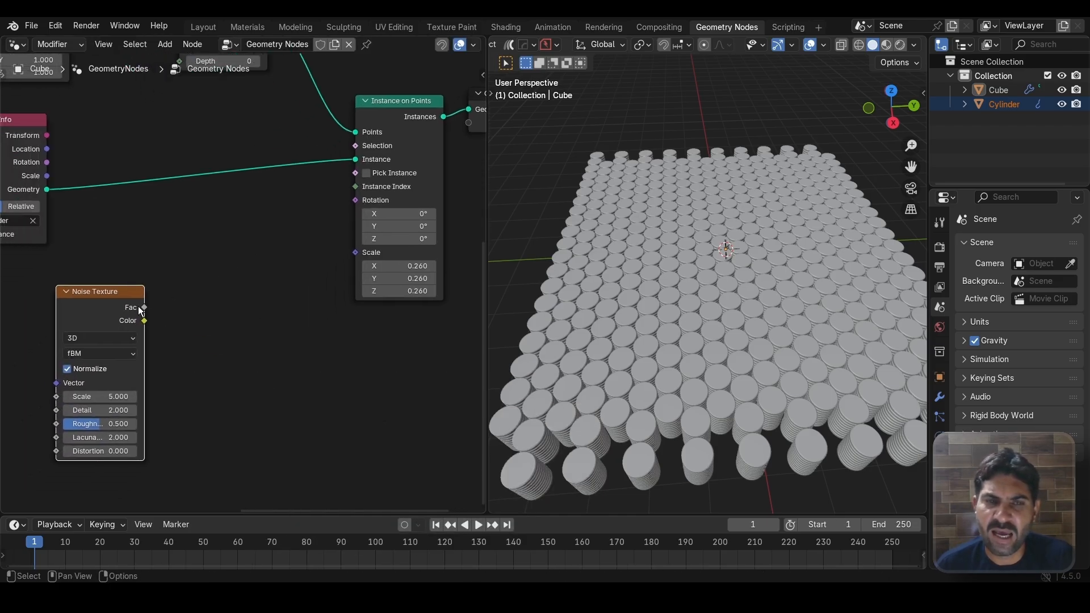
left_click_drag(143, 307, 353, 259)
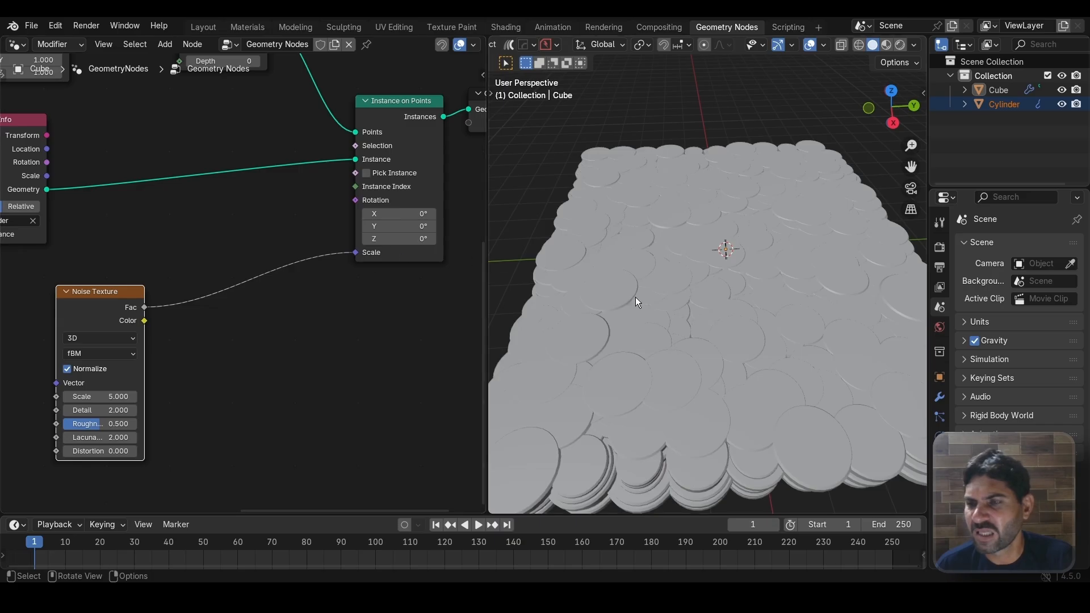
Step: Insert a Color Ramp node on the link between the Noise Texture and the Instance on Points Scale input
middle_click_drag(247, 356, 307, 274)
scroll(306, 271, "up", 1)
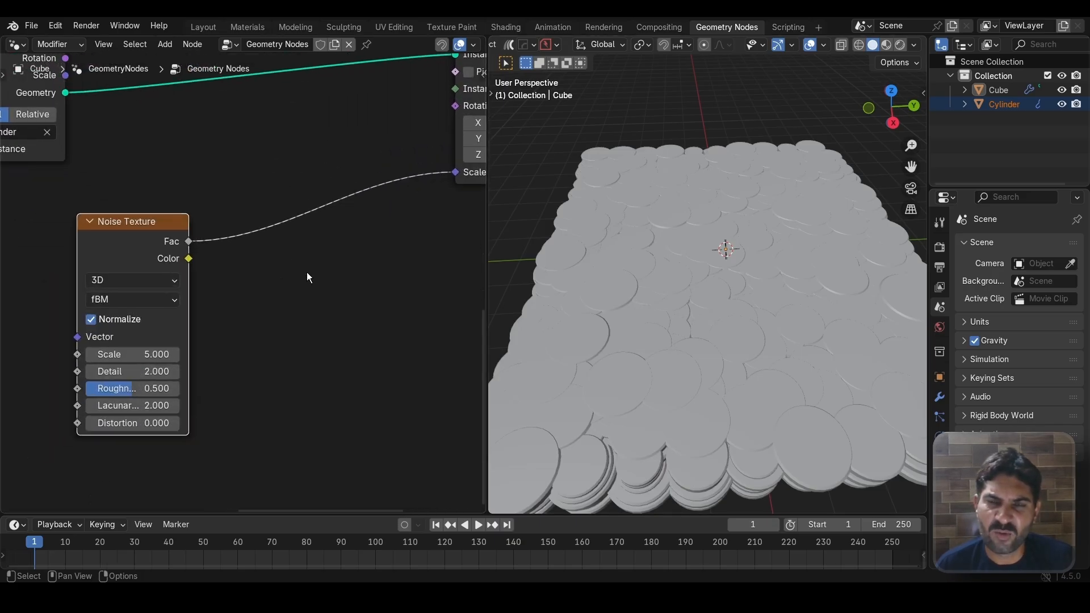
left_click(310, 299)
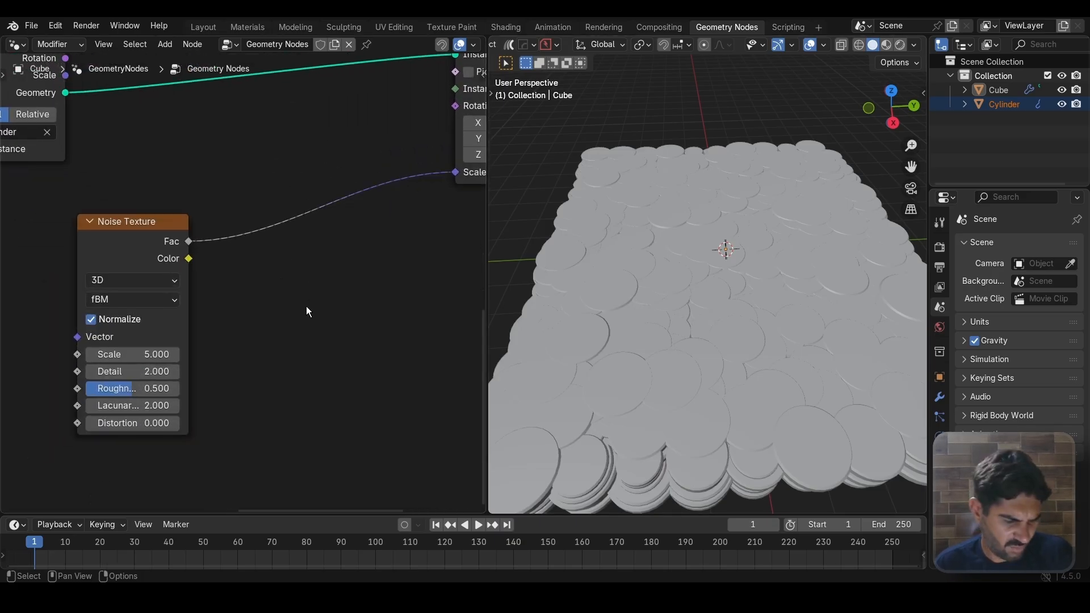
key("shift+a")
type("col")
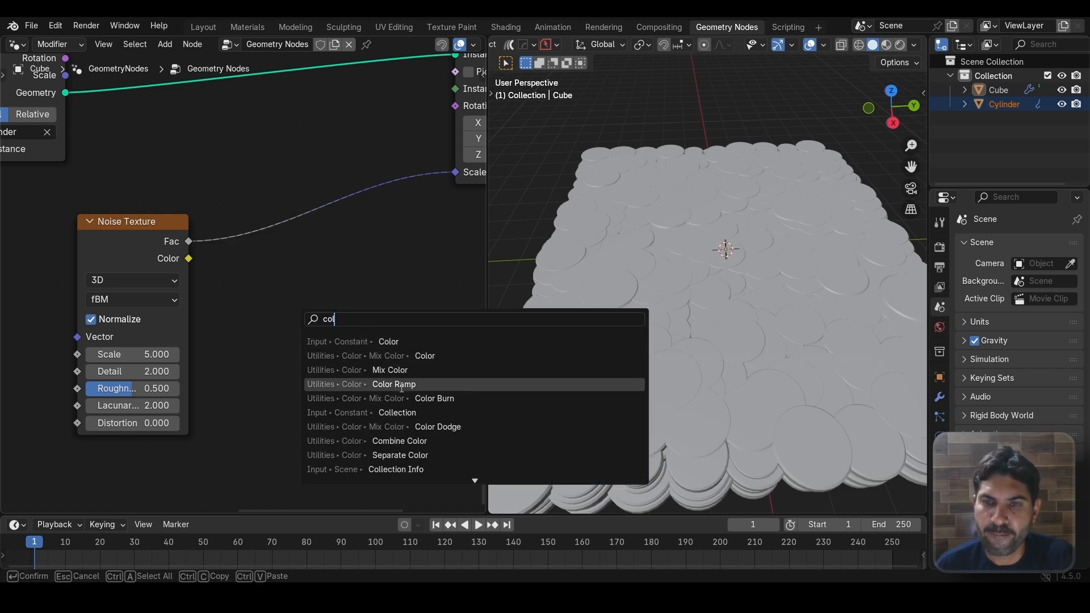
left_click(393, 383)
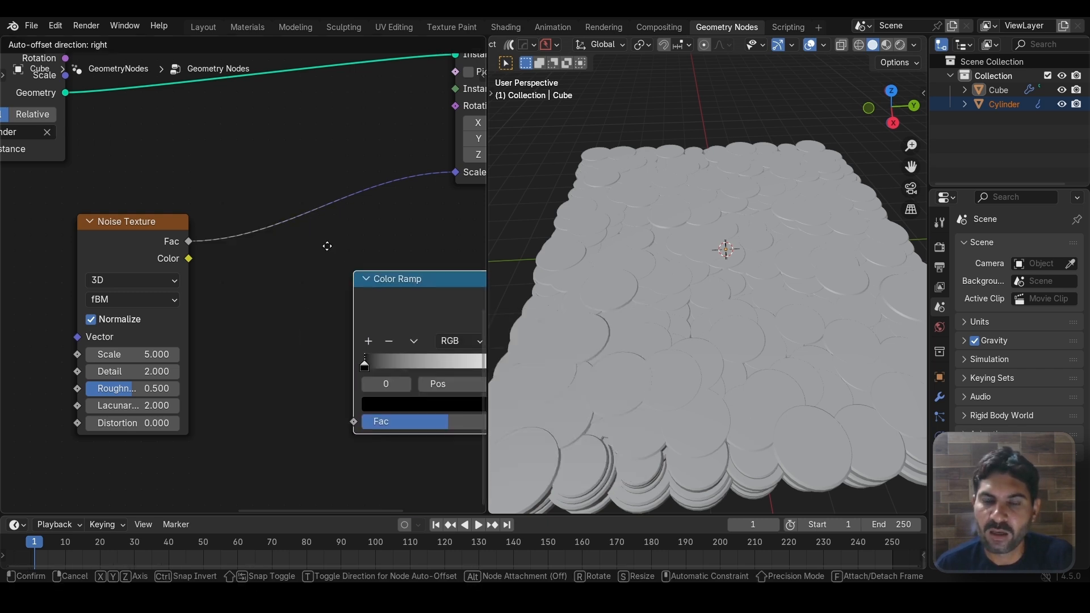
left_click(248, 322)
scroll(247, 321, "up", 1)
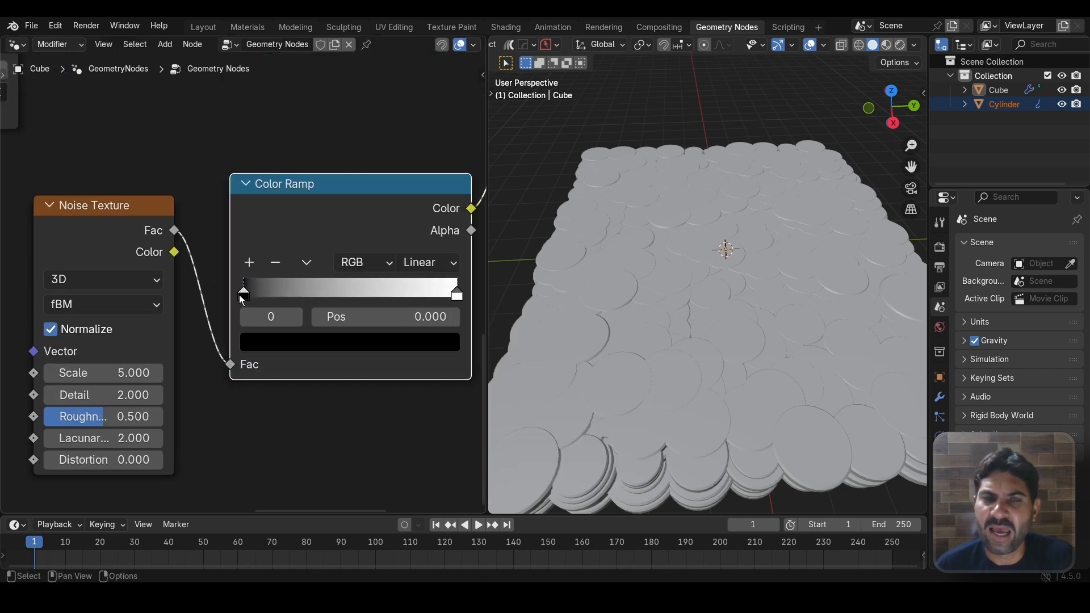
Step: Move the Color Ramp's black stop inward and its white stop to position 0.764
left_click_drag(240, 295, 323, 302)
scroll(302, 413, "down", 1)
middle_click_drag(300, 415, 202, 346)
left_click_drag(344, 234, 300, 233)
scroll(247, 348, "down", 1)
middle_click_drag(247, 348, 372, 333)
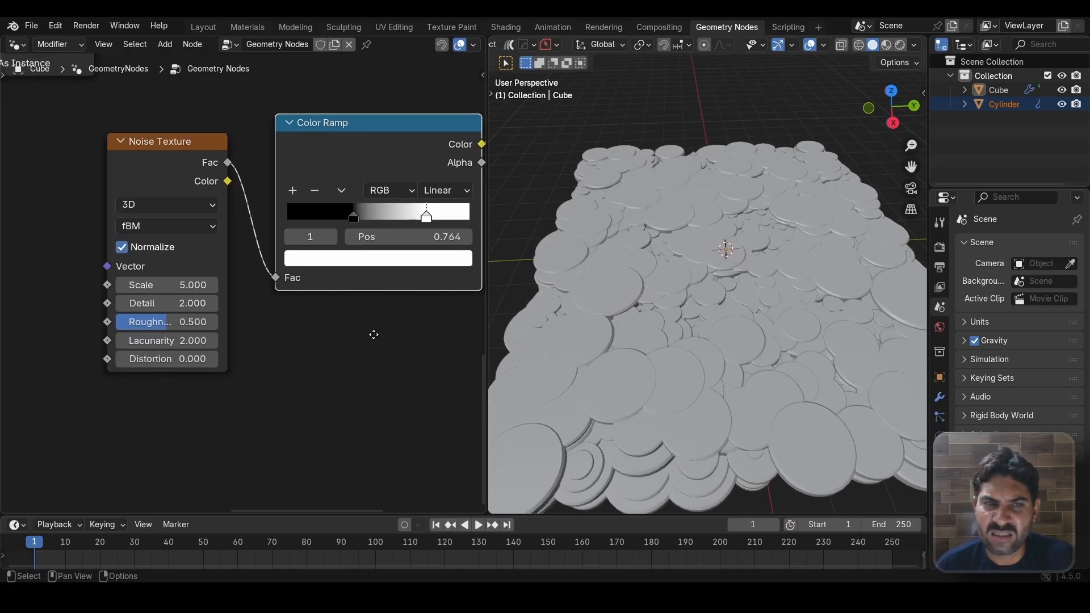
Step: Set the Noise Texture's Detail to 1 and its Scale to 4.810
double_click(185, 307)
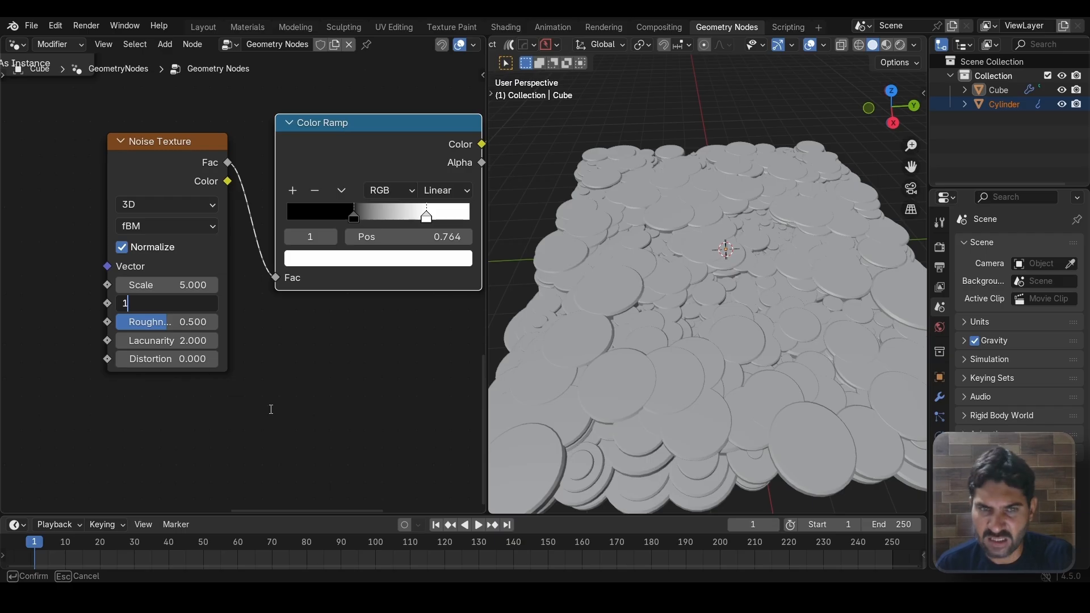
type("1")
key("Return")
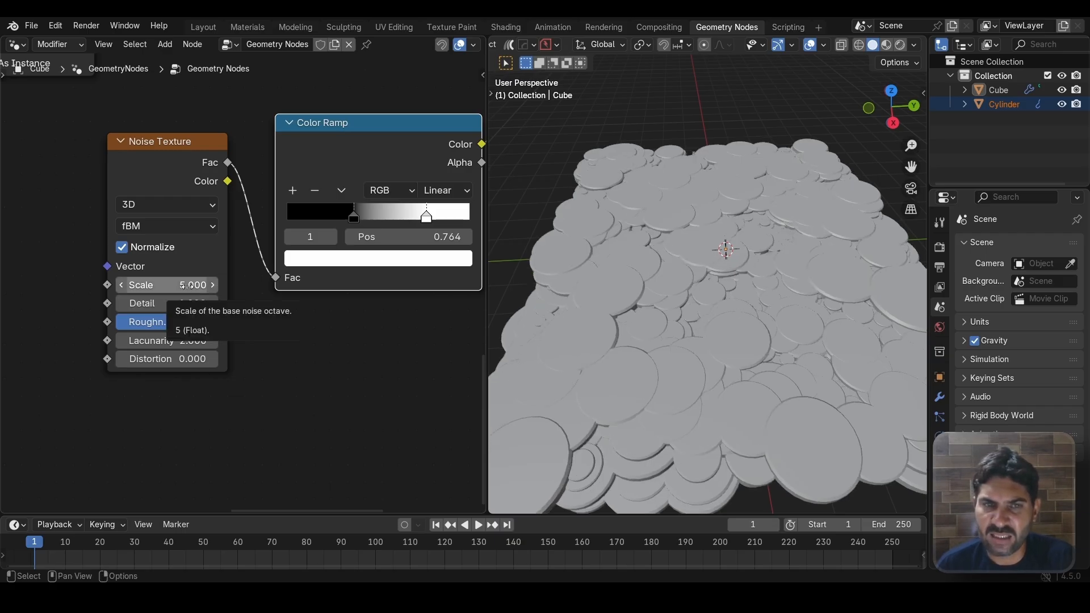
mouse_move(170, 285)
left_mouse_down()
mouse_move(95, 285)
mouse_move(159, 285)
left_mouse_up()
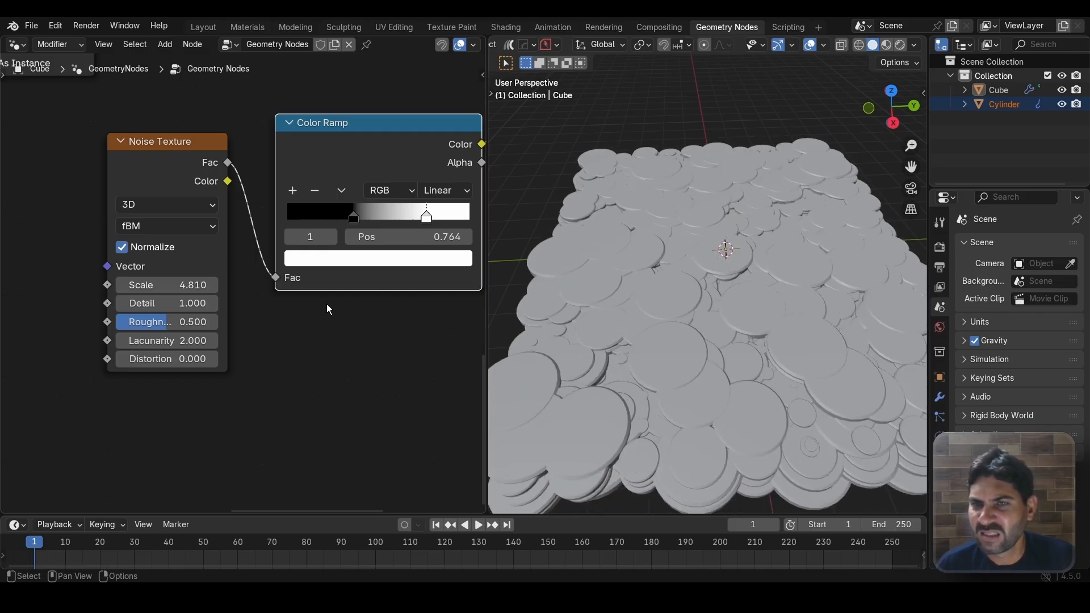
Step: Move the Color Ramp's white stop to position 0.738 and darken its colour to light grey to shrink the discs
left_click_drag(426, 217, 422, 220)
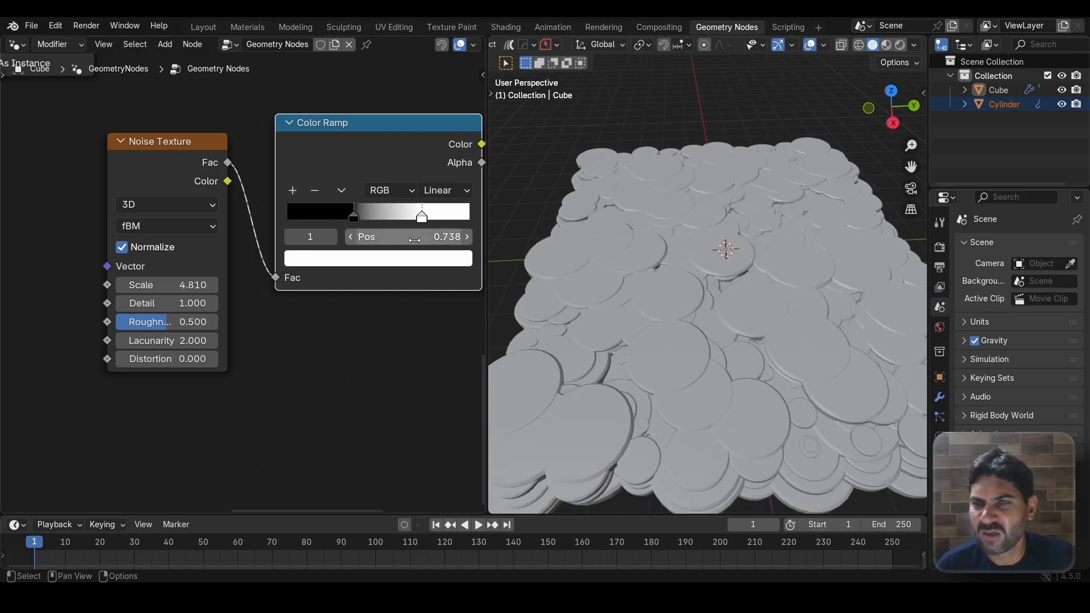
left_click(415, 255)
left_click_drag(444, 279, 443, 316)
middle_click_drag(698, 278, 653, 278)
scroll(363, 324, "down", 1)
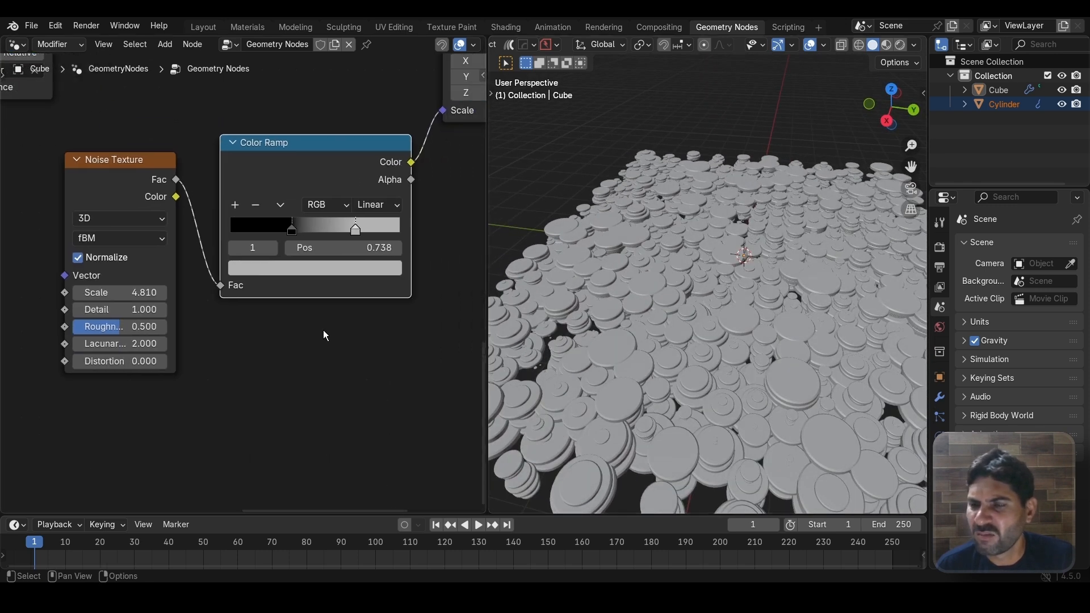
Step: Move the Color Ramp's black stop to position 0.440 to open more gaps between the discs
middle_click_drag(664, 232, 643, 249)
scroll(389, 280, "up", 1)
left_click_drag(365, 227, 315, 226)
scroll(721, 264, "down", 3)
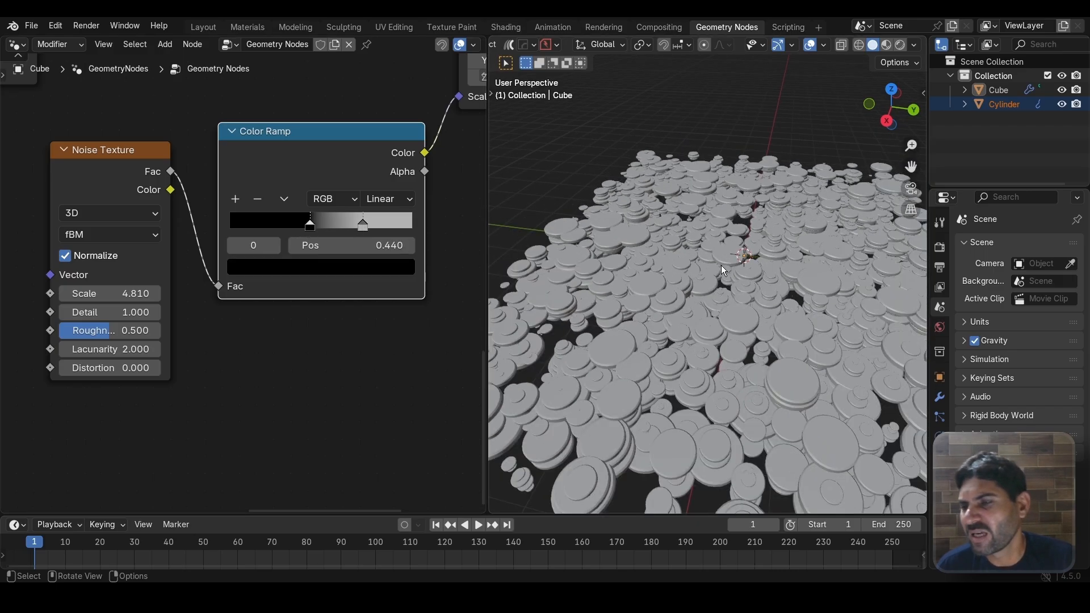
middle_click_drag(695, 278, 704, 250)
scroll(287, 300, "down", 1)
middle_click_drag(221, 352, 300, 310)
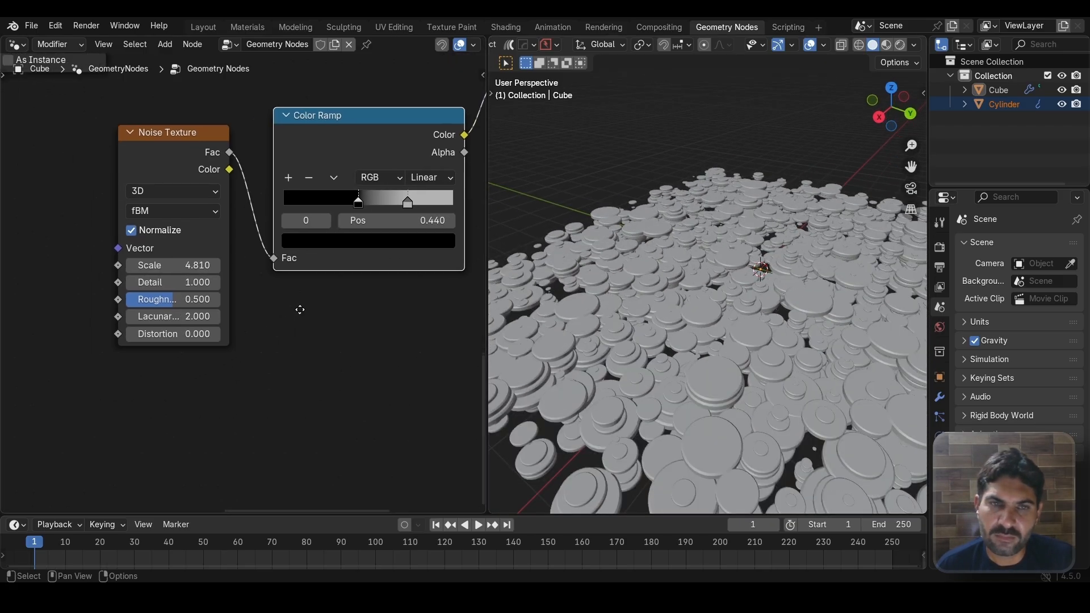
Step: Switch the Noise Texture to 4D, try out different W values, and set W back to 0
left_click(163, 191)
left_click(157, 277)
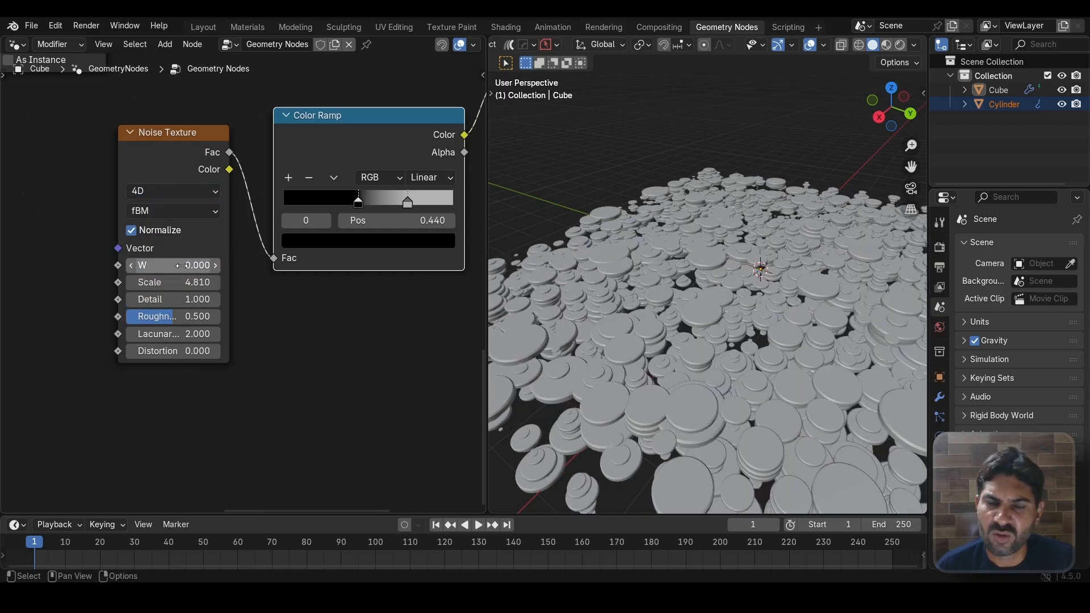
left_click_drag(181, 265, 227, 265)
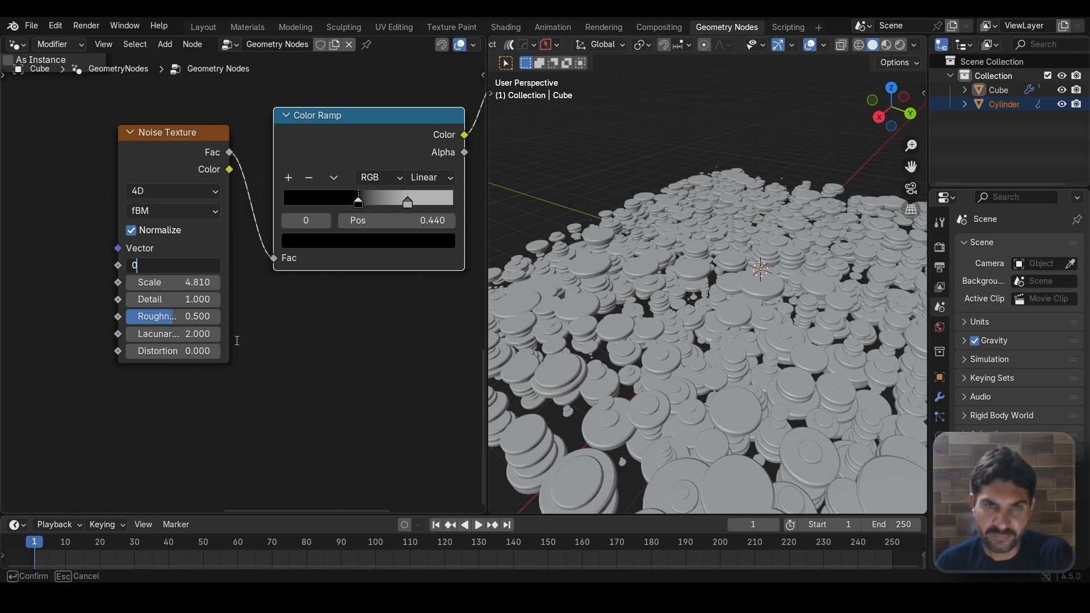
key("Return")
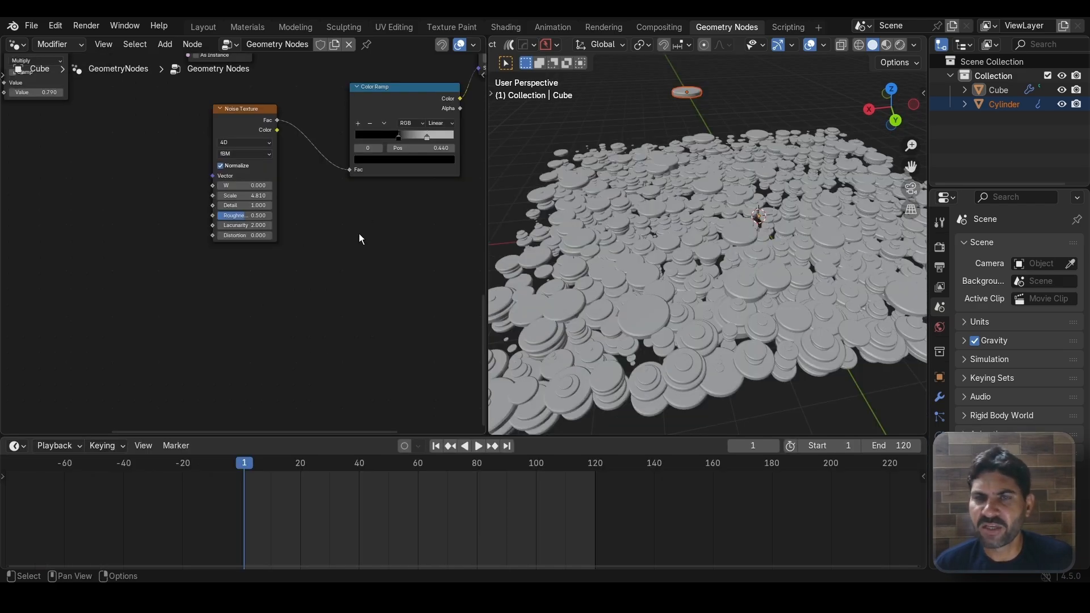
scroll(359, 233, "down", 2)
scroll(246, 250, "up", 1)
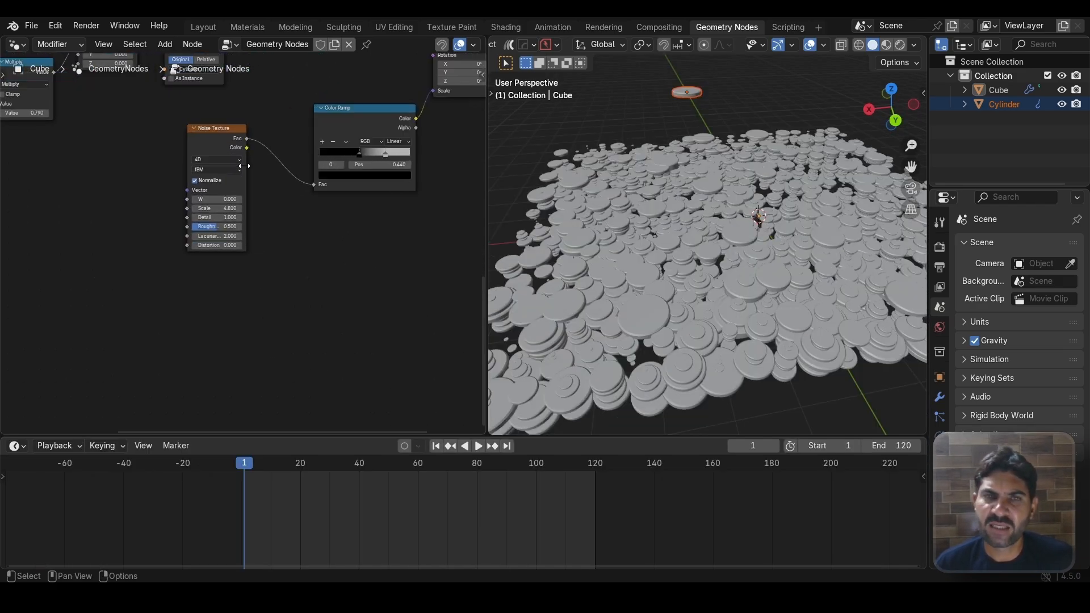
Step: Duplicate the 4D Noise Texture, place the copy below the original, and add a Mix Color node beside them
key("shift+d")
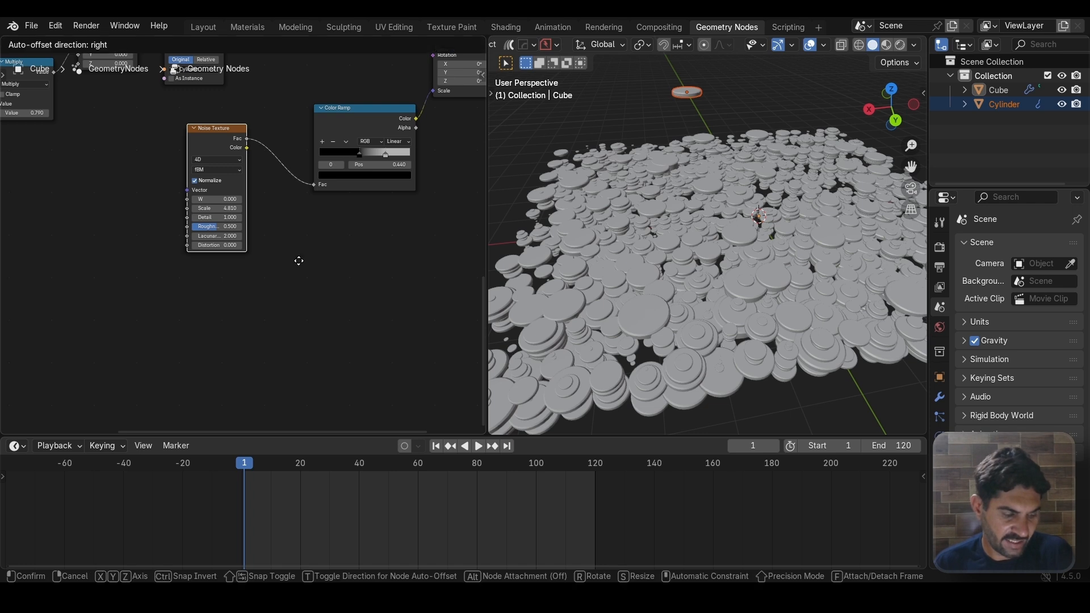
left_click(293, 399)
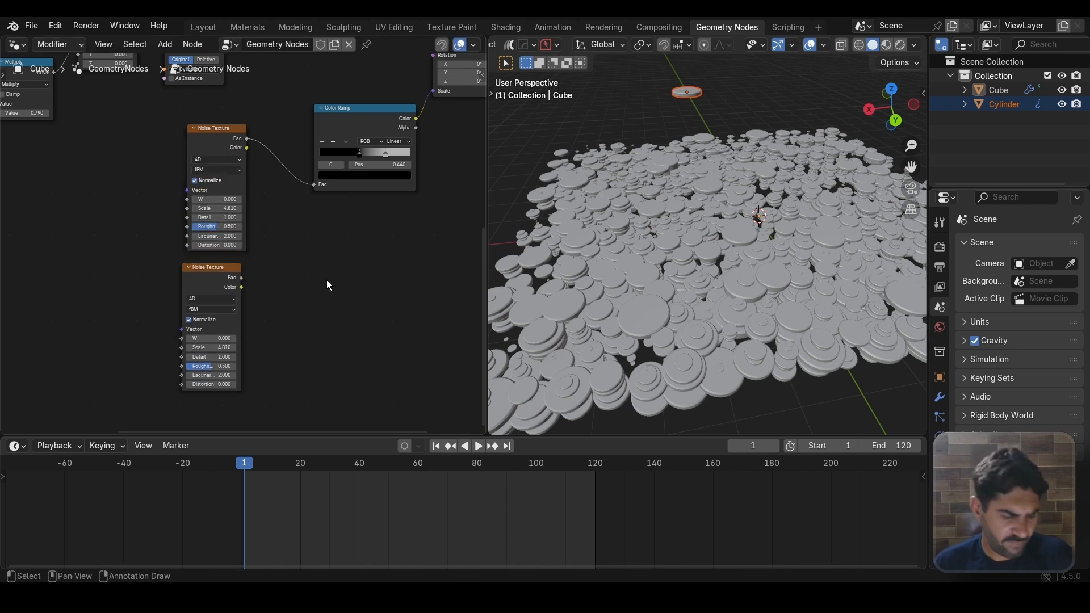
key("shift+a")
type("mi")
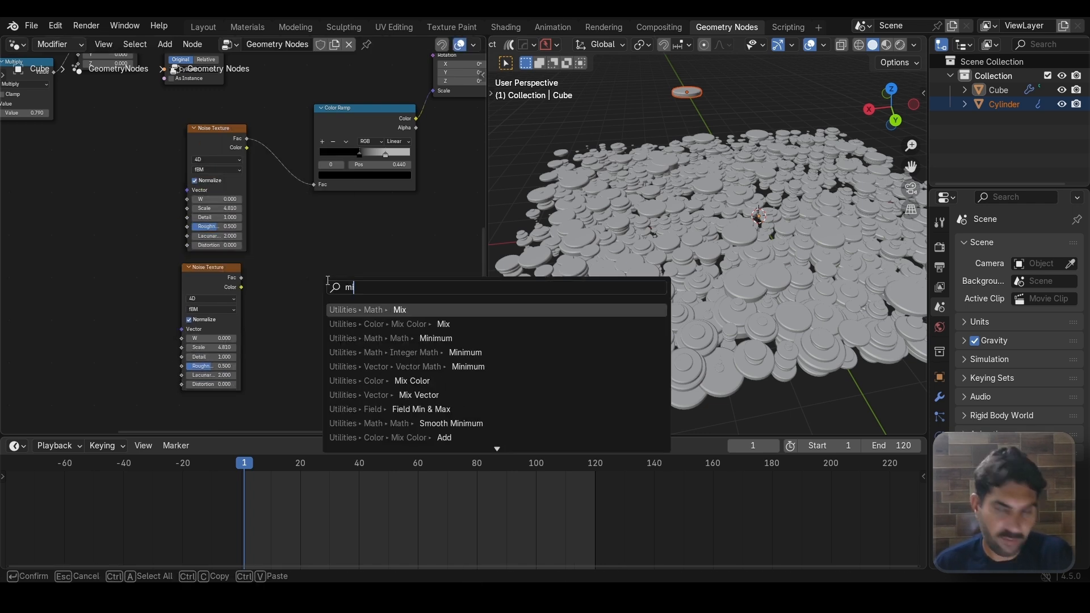
type("x")
key("Down")
key("Return")
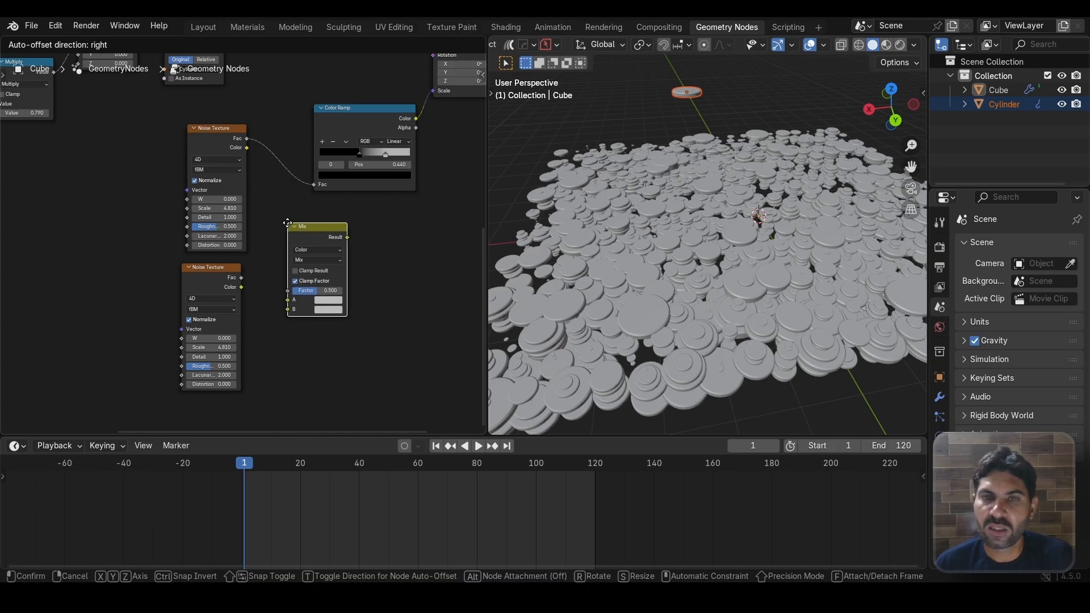
left_click(287, 222)
Step: Feed the original Noise Texture's Fac into Mix A, the copy's Fac into Mix B, and the Mix Result into the Color Ramp's Fac
left_click_drag(279, 314, 280, 314)
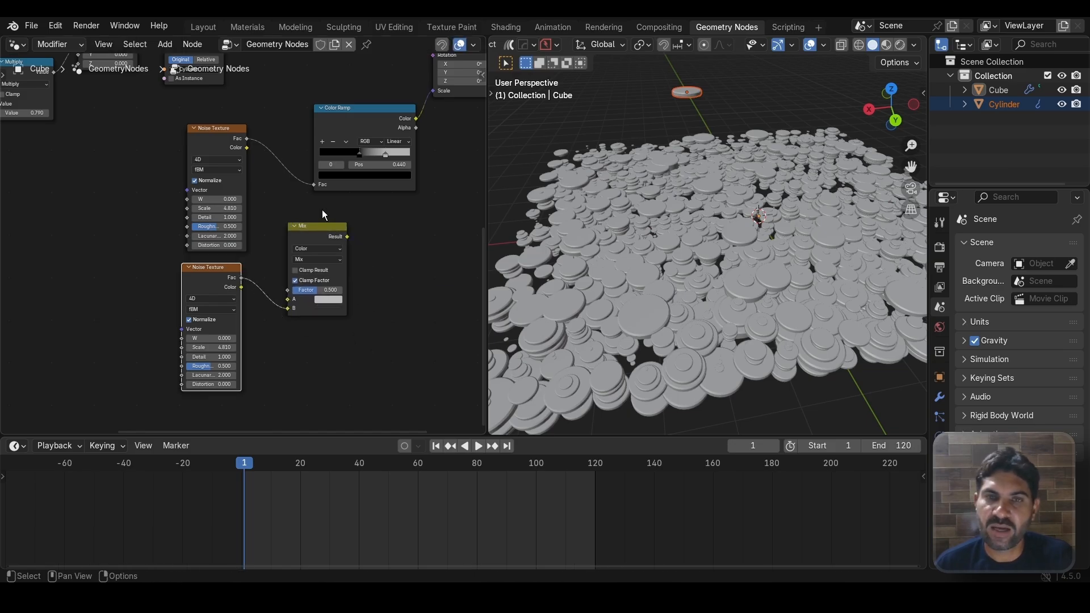
left_click_drag(314, 185, 288, 299)
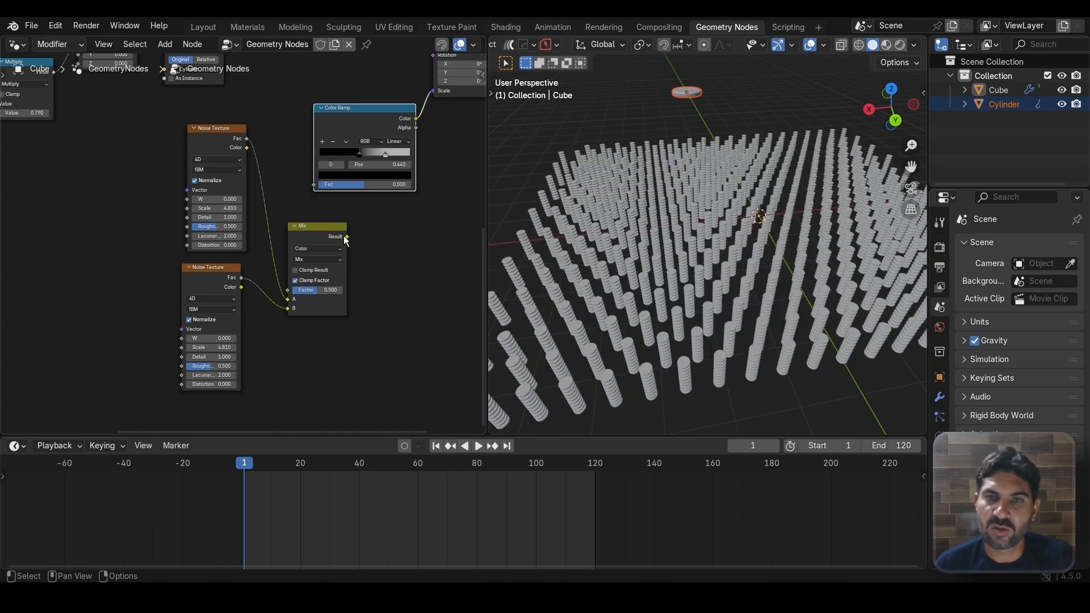
left_click_drag(346, 237, 314, 186)
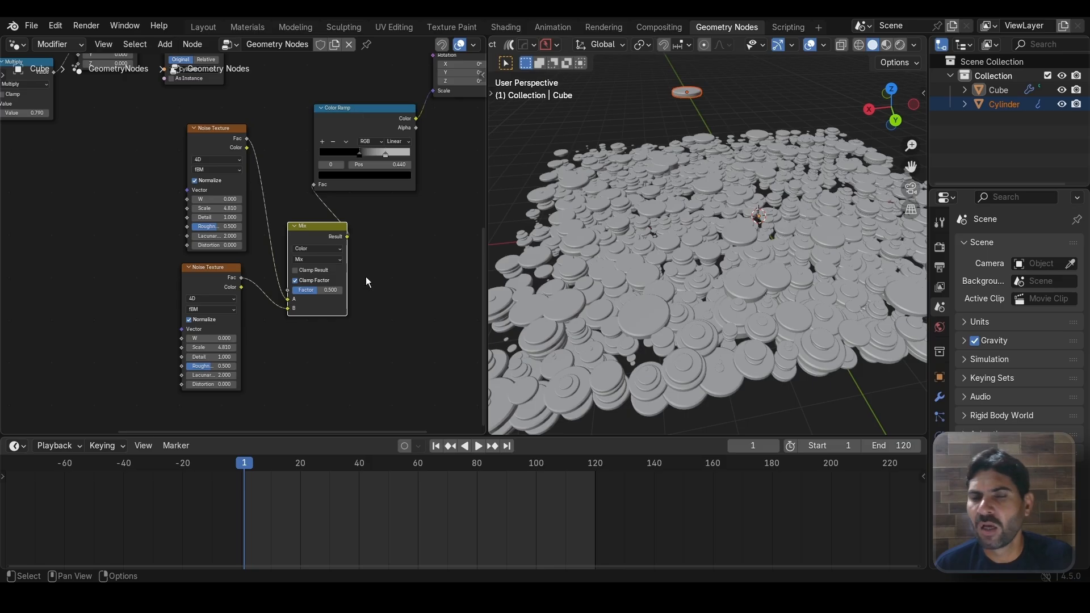
Step: Tidy the node layout by moving the Mix node slightly upward beside the two Noise Textures
scroll(367, 276, "down", 2)
middle_click_drag(369, 275, 374, 246)
scroll(221, 245, "up", 4)
left_click_drag(208, 243, 217, 241)
scroll(140, 277, "up", 2)
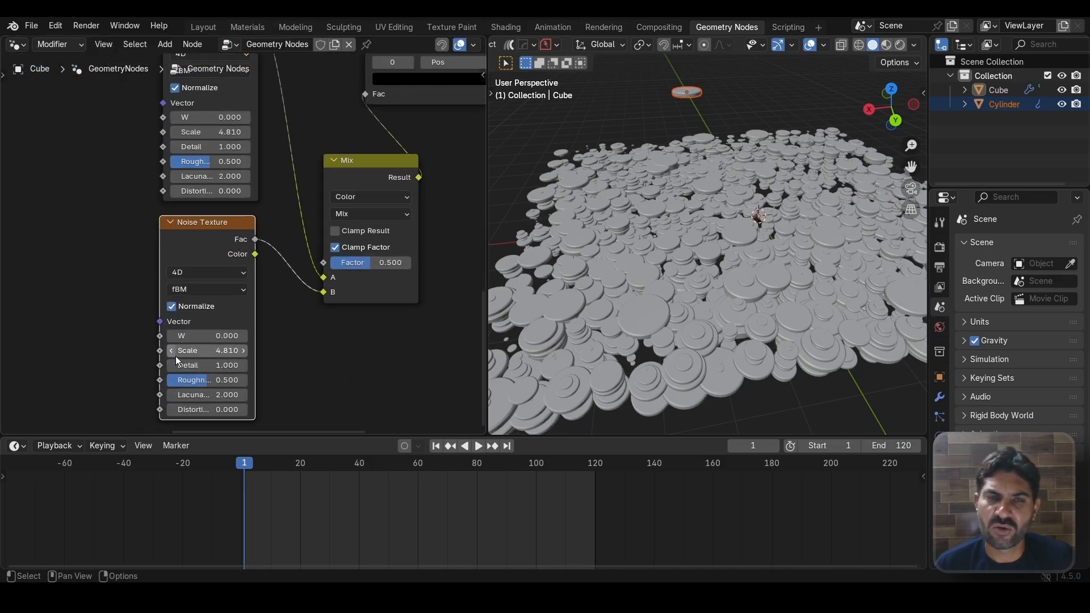
scroll(118, 235, "down", 3)
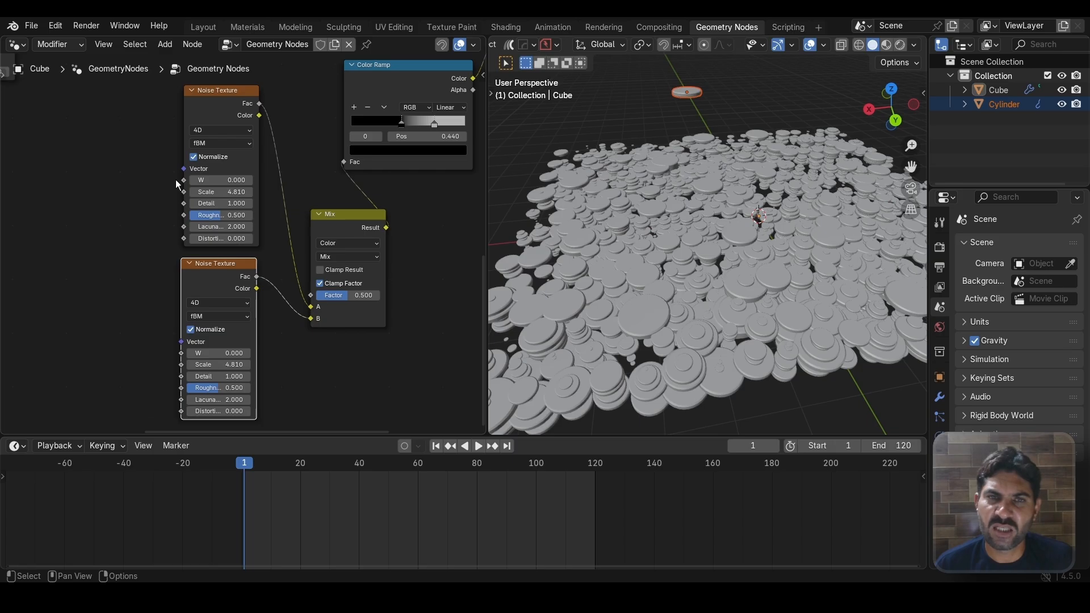
scroll(176, 183, "up", 1)
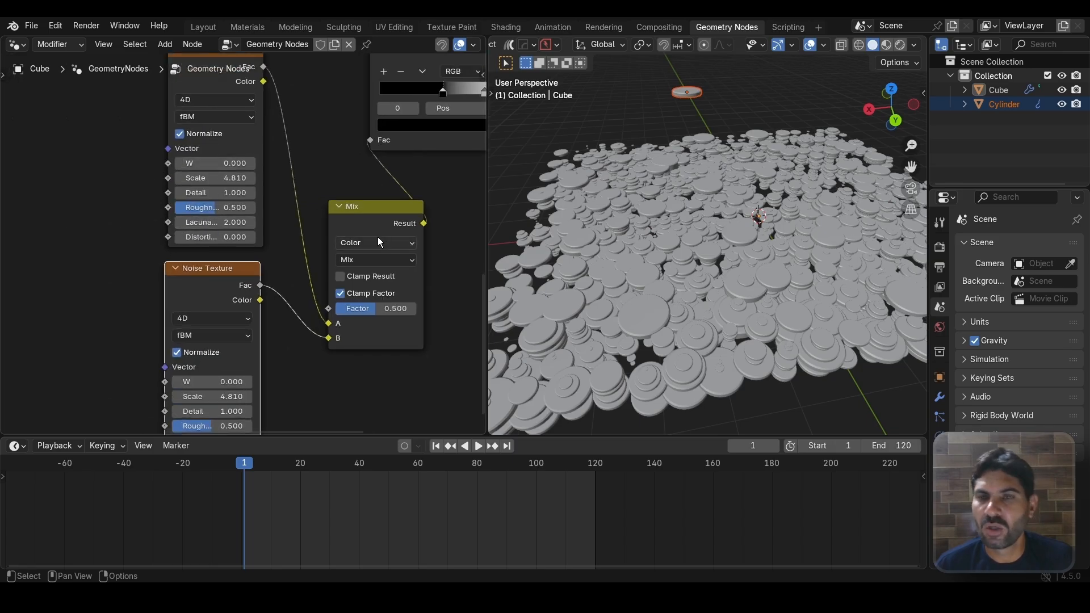
left_click_drag(376, 209, 376, 192)
scroll(368, 342, "down", 3)
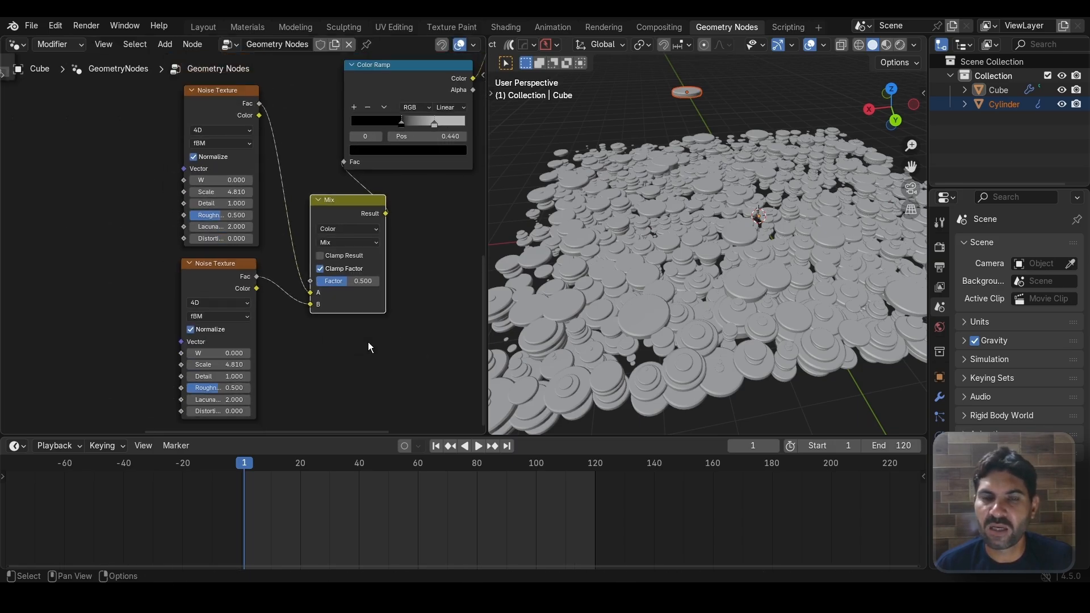
scroll(368, 342, "down", 1)
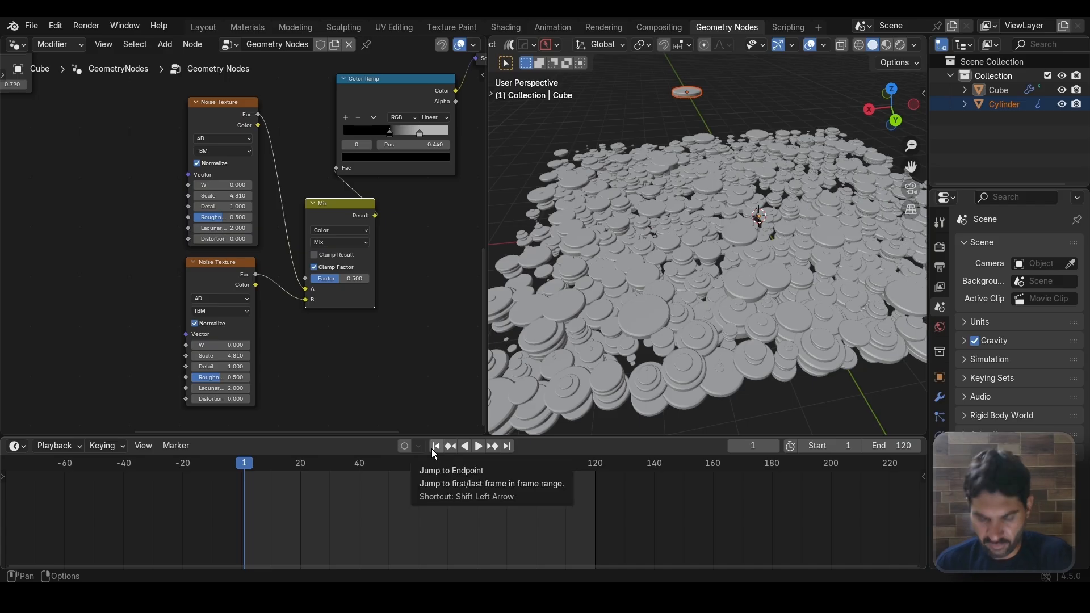
Step: At frame 0, keyframe the original Noise Texture's W at 0 and the Mix Factor at 0
left_click(242, 481)
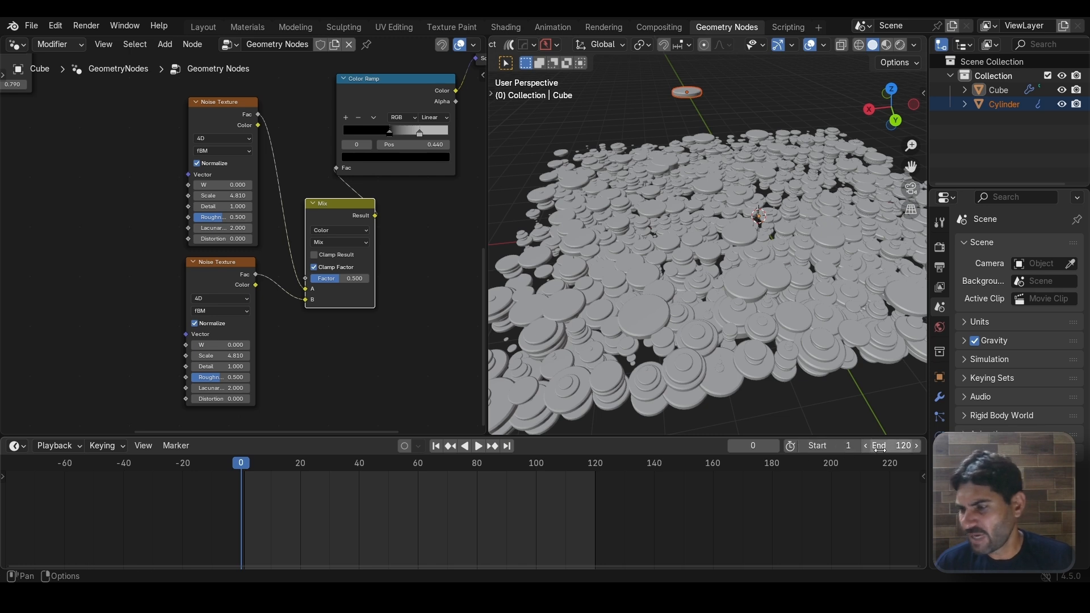
scroll(335, 375, "down", 3)
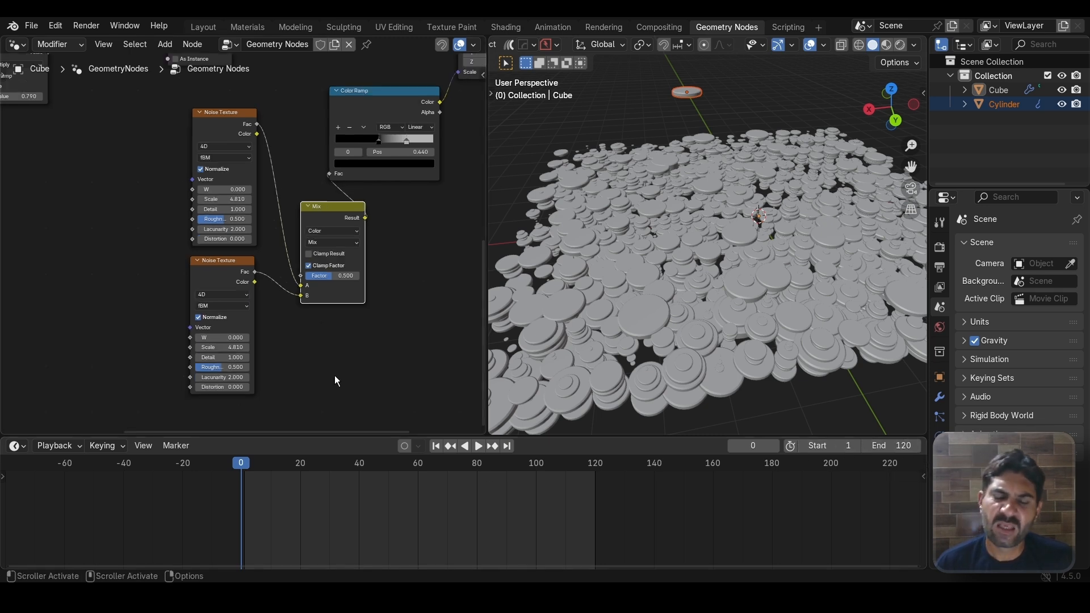
left_click_drag(213, 271, 212, 268)
left_click(211, 268)
scroll(265, 312, "up", 3)
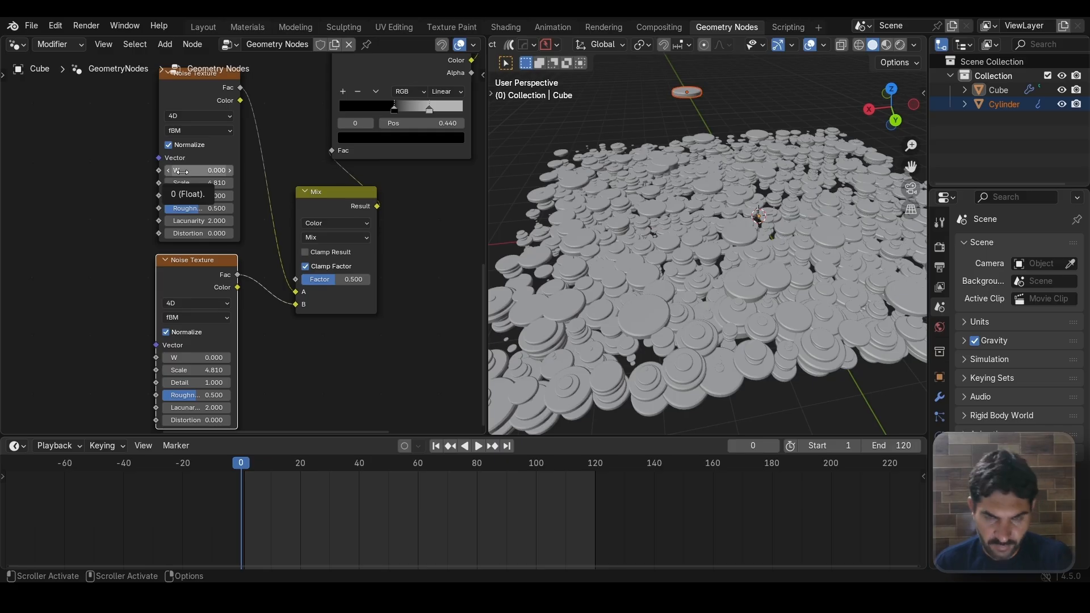
key("i")
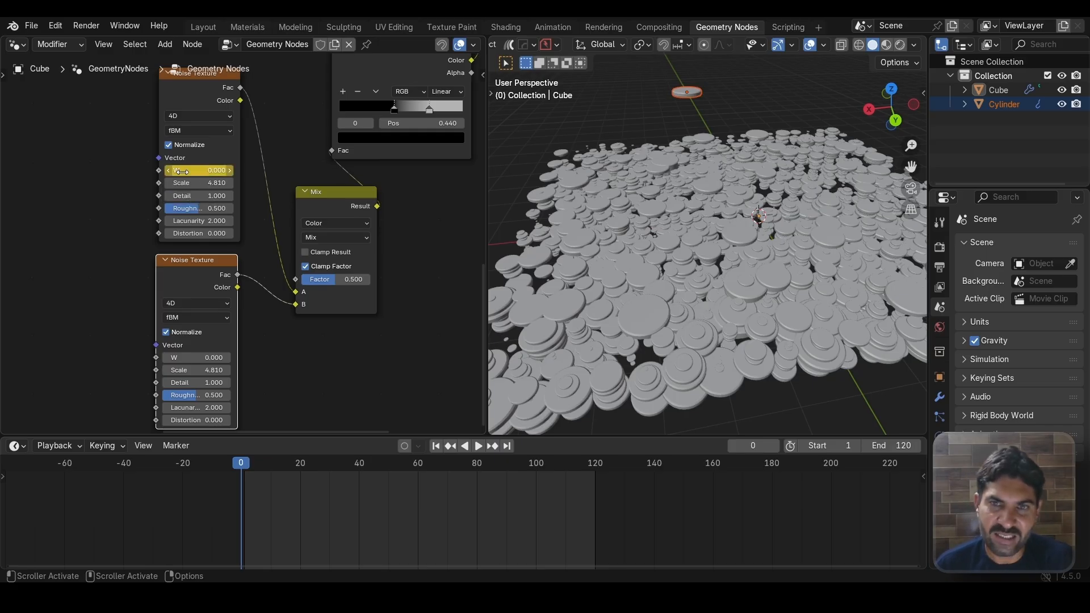
left_click_drag(341, 279, 300, 279)
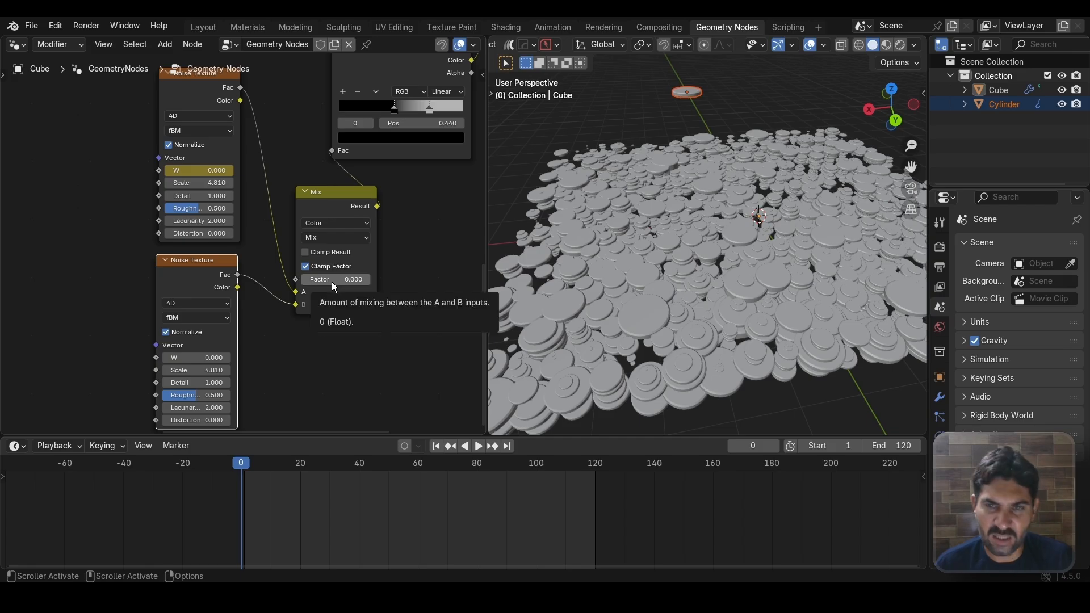
key("i")
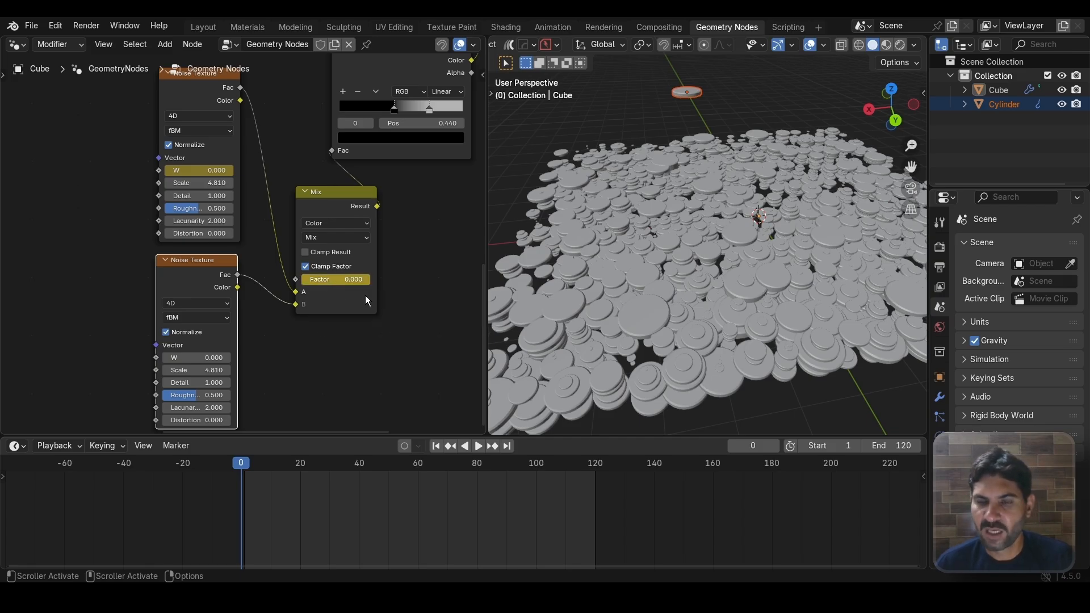
Step: At frame 120, set the original Noise Texture's W to 1 and the Mix Factor to 1, keyframing both
left_click(507, 447)
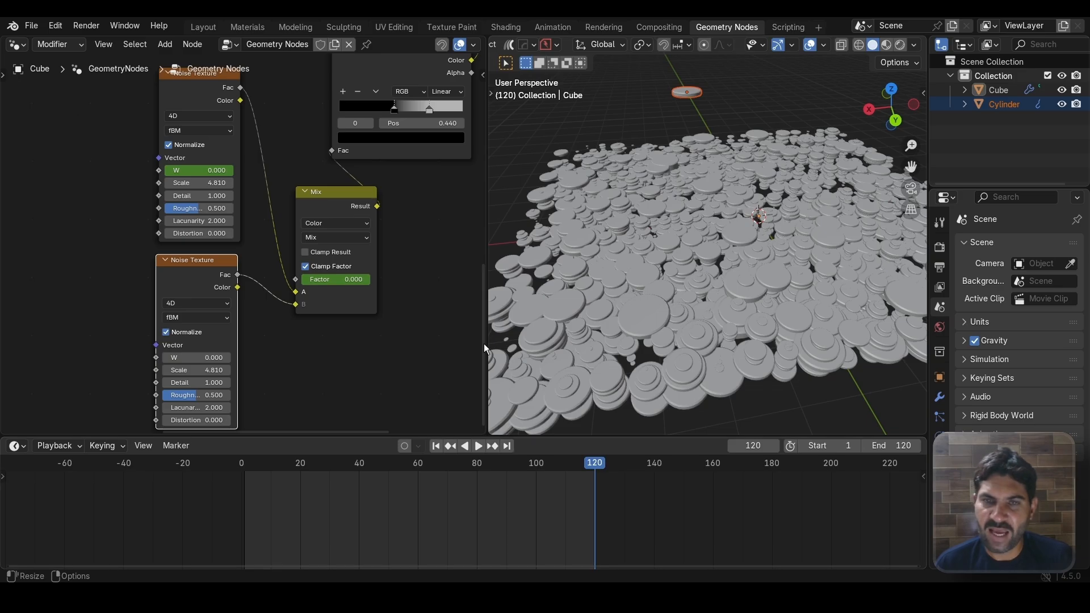
left_click(204, 172)
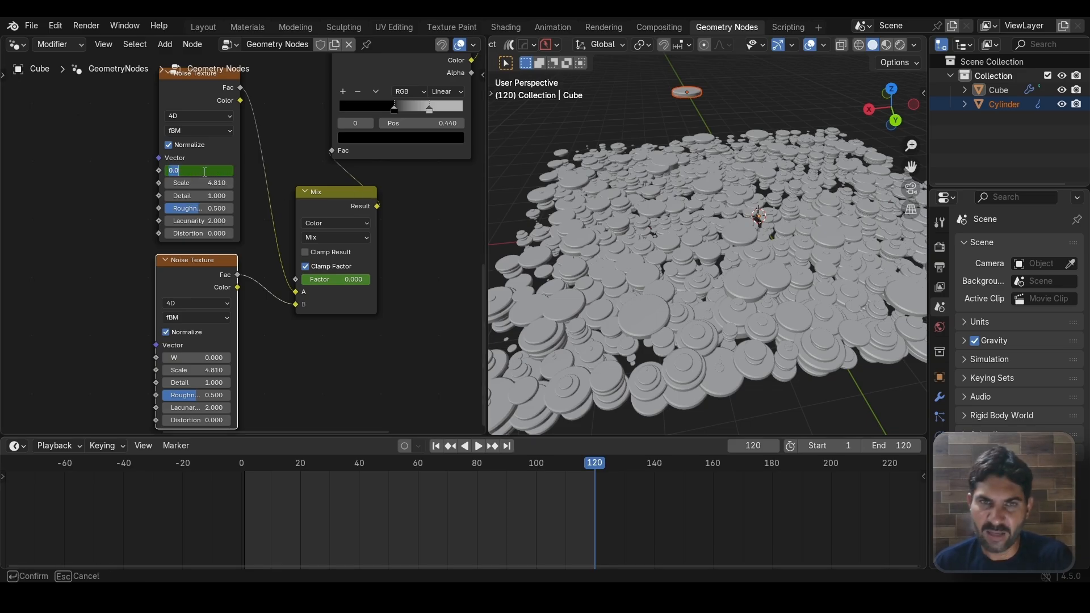
type("1")
key("Return")
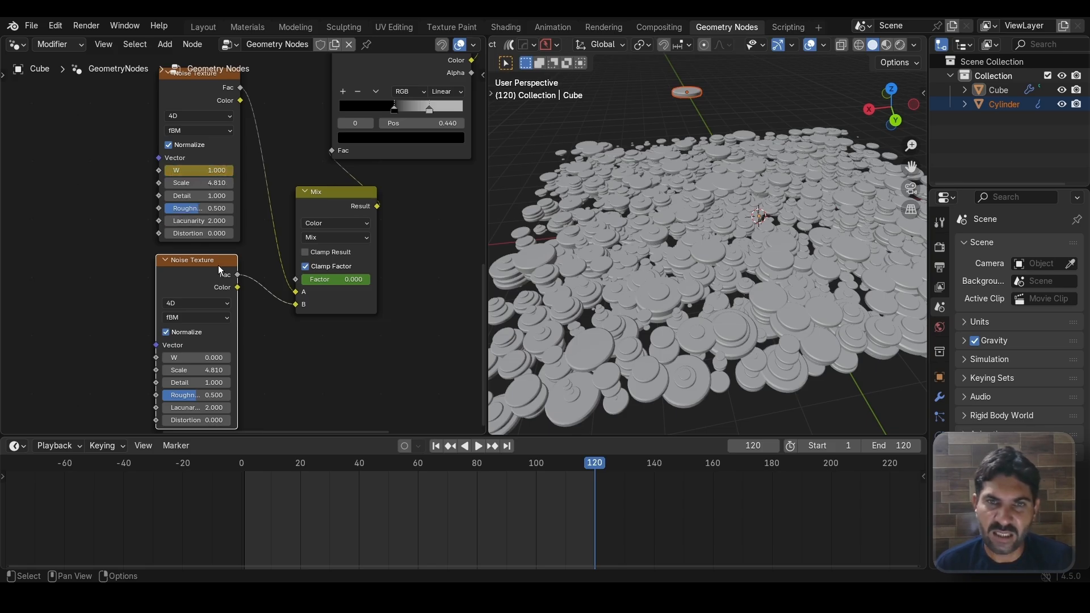
left_click_drag(316, 279, 397, 273)
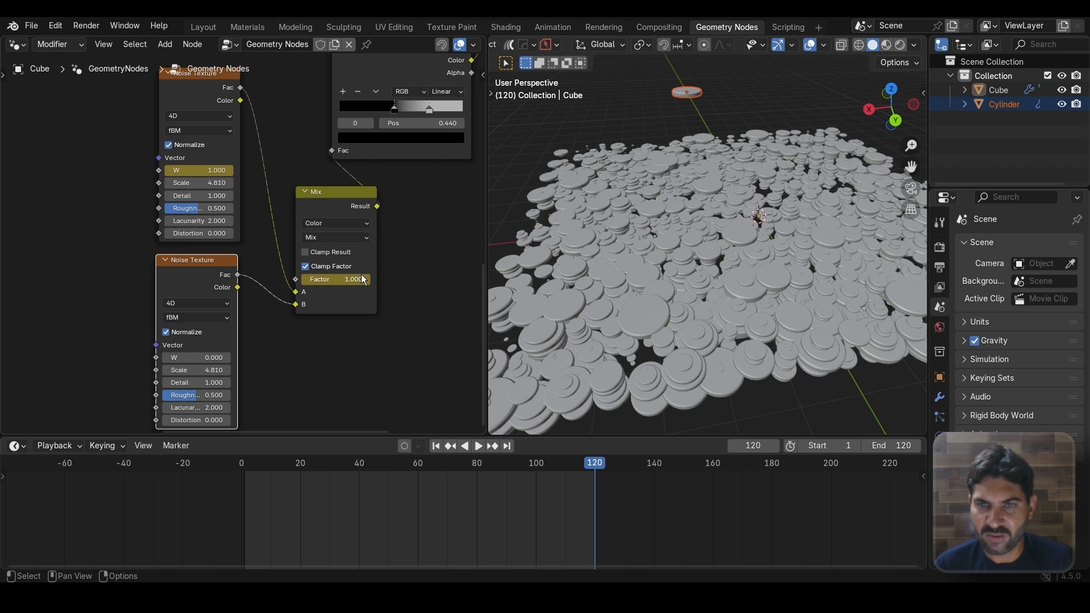
Step: Return to frame 0, set the duplicated Noise Texture's W to -1, and keyframe it
left_click(435, 446)
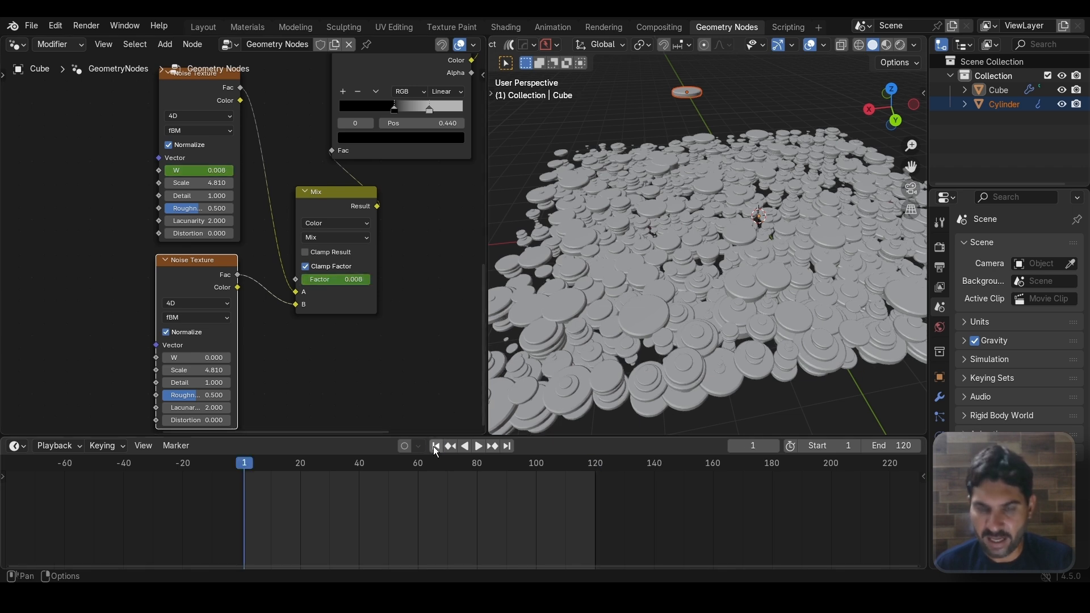
key("Left")
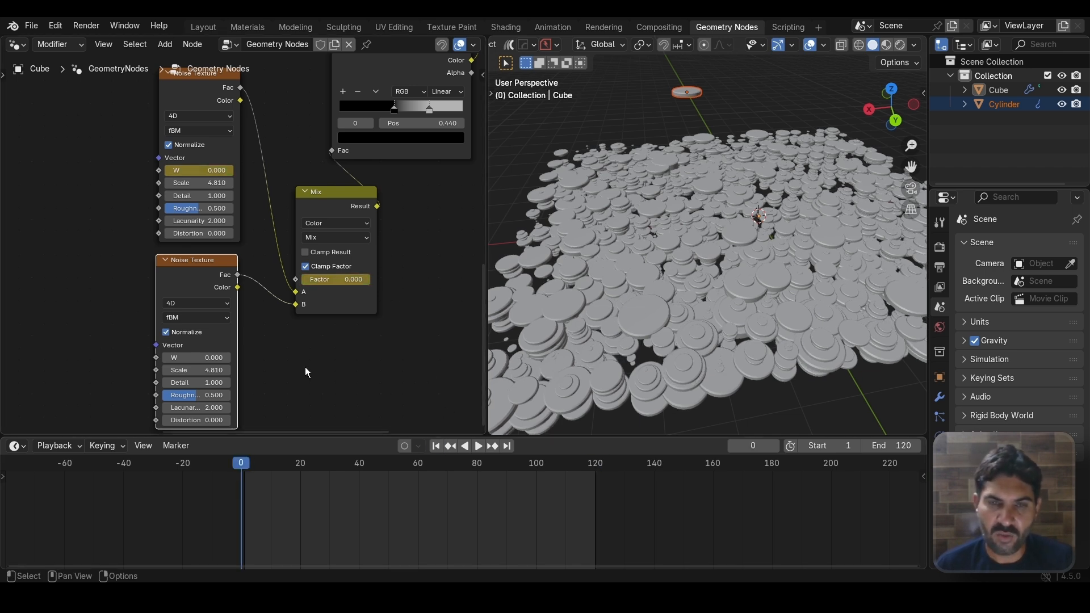
scroll(305, 363, "up", 1)
scroll(306, 356, "down", 1)
middle_click_drag(330, 317, 349, 300)
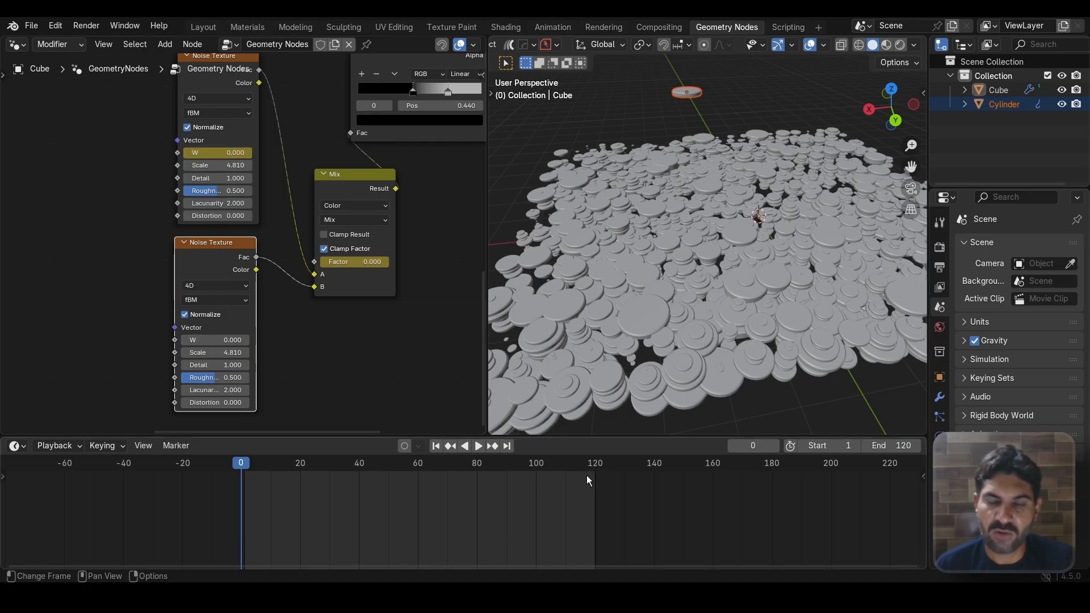
scroll(243, 244, "up", 1)
left_click(211, 355)
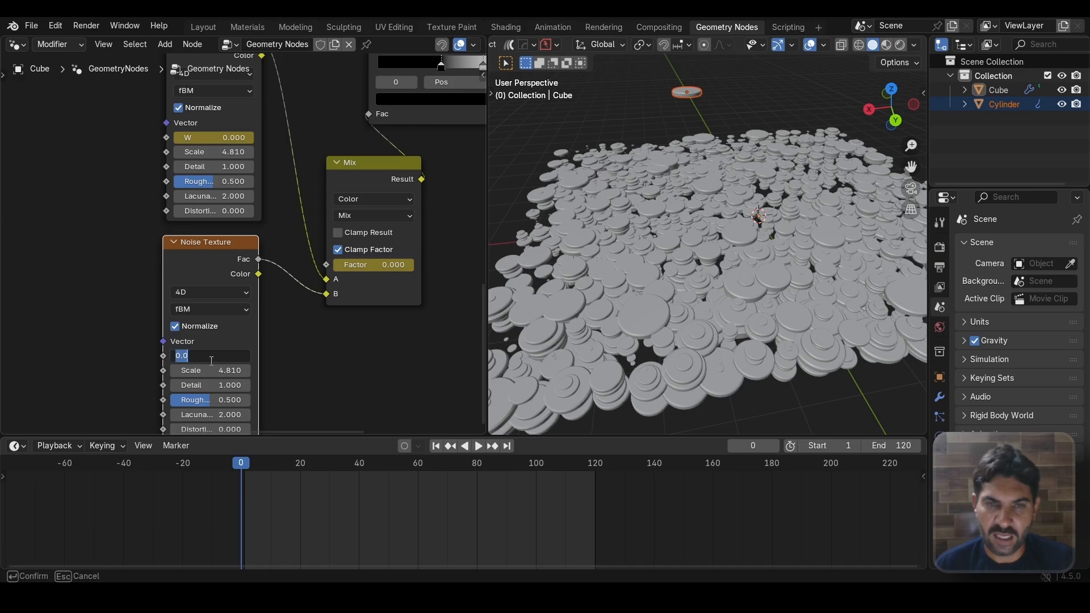
type("-1")
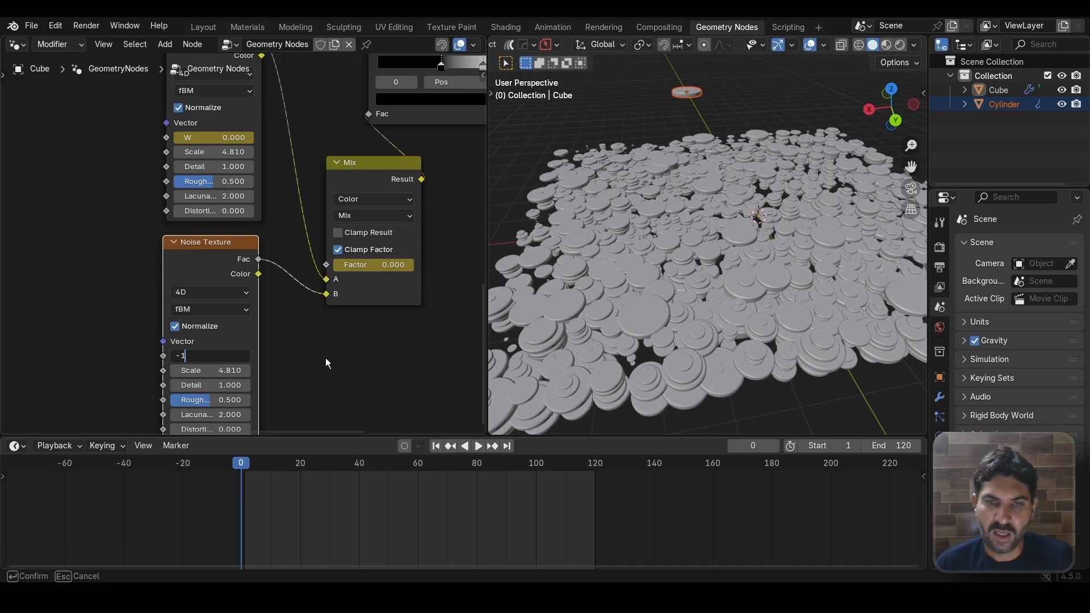
key("Return")
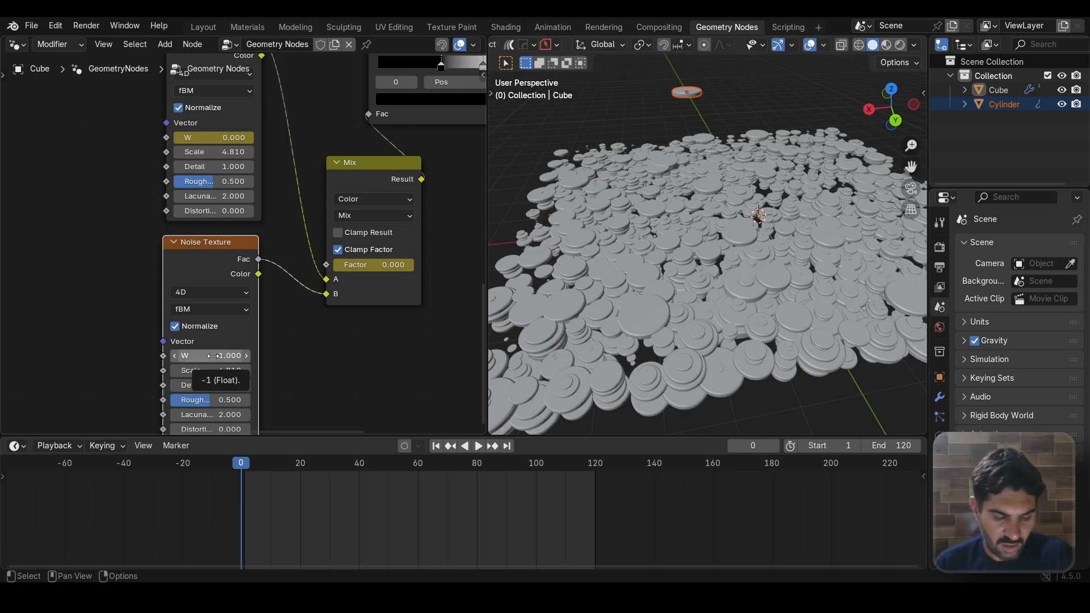
scroll(311, 343, "down", 5)
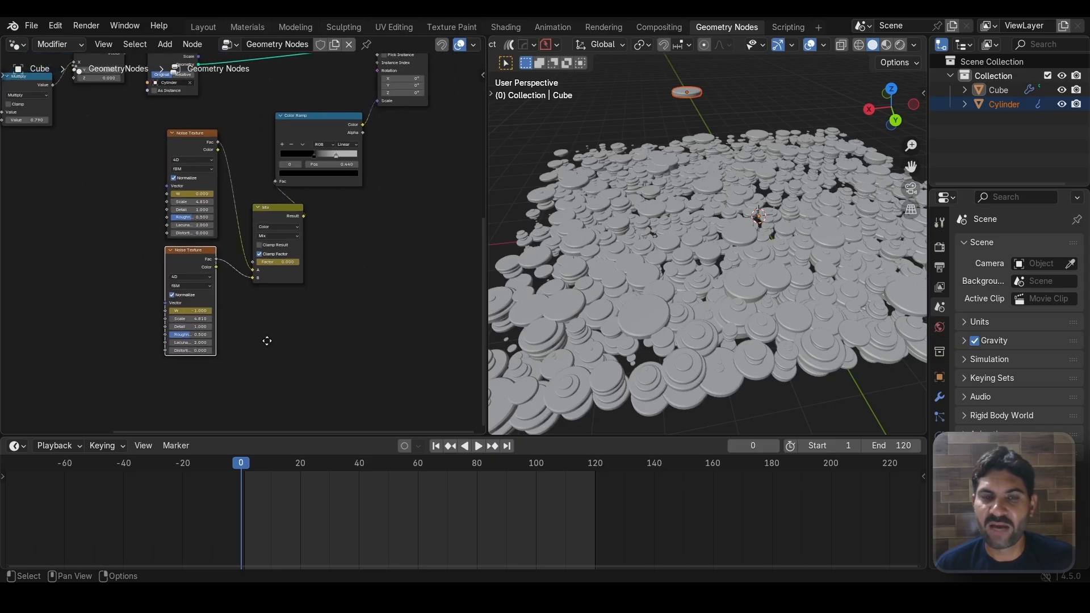
Step: Scrub the timeline to frame 38 and examine the animated discs from another angle
middle_click_drag(265, 338, 273, 342)
left_click_drag(244, 461, 353, 513)
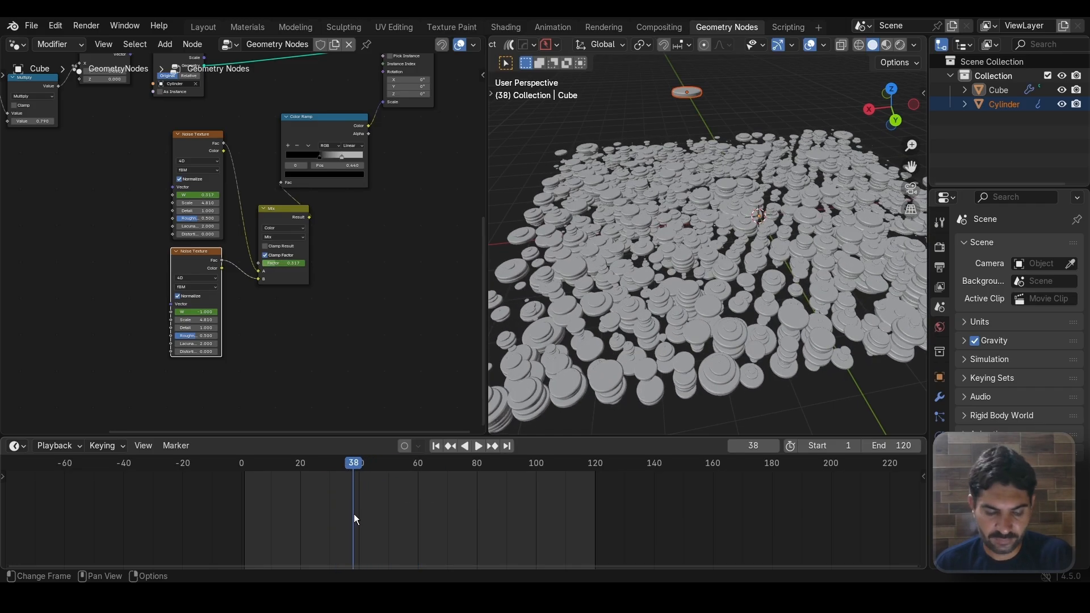
scroll(681, 253, "down", 2)
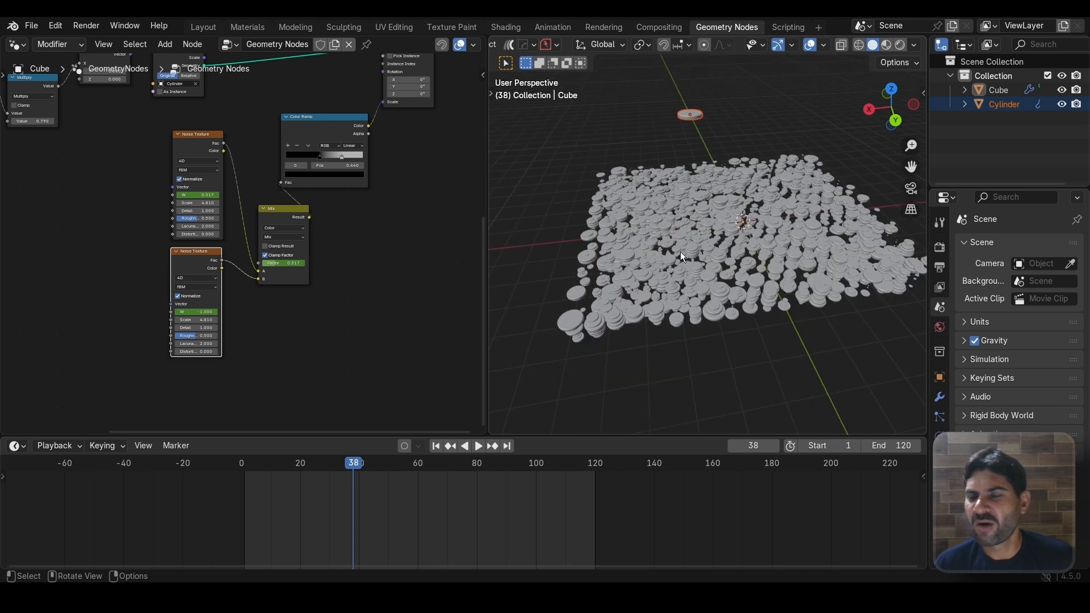
middle_click_drag(680, 251, 813, 182)
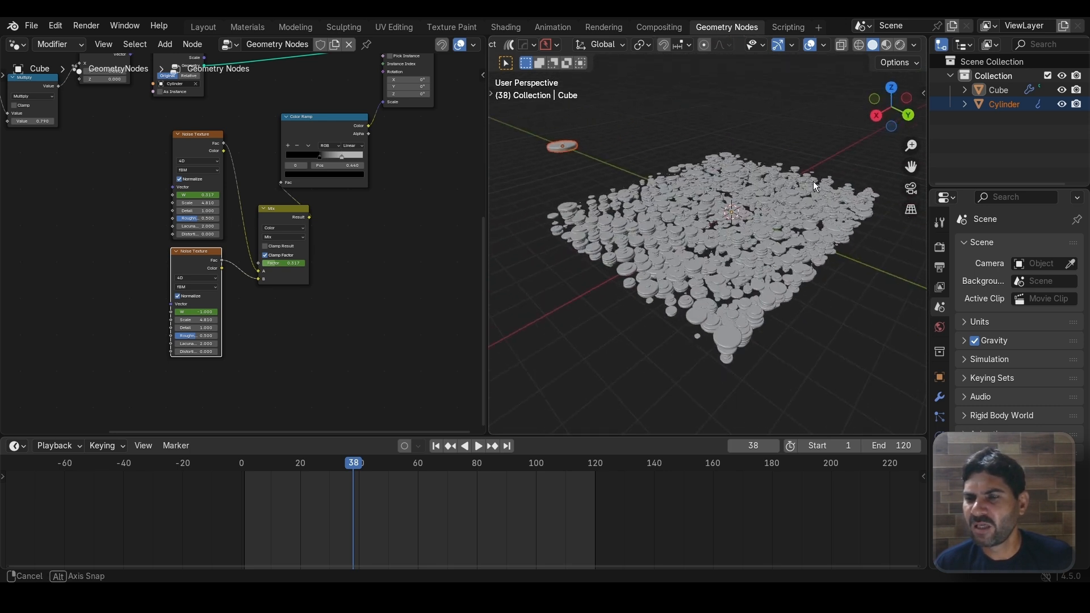
scroll(716, 230, "up", 5)
scroll(103, 189, "down", 3)
Step: Move the Group Output node farther from Instance on Points to make room for another node
middle_click_drag(59, 181, 72, 300)
scroll(213, 221, "up", 3)
middle_click_drag(239, 189, 66, 201)
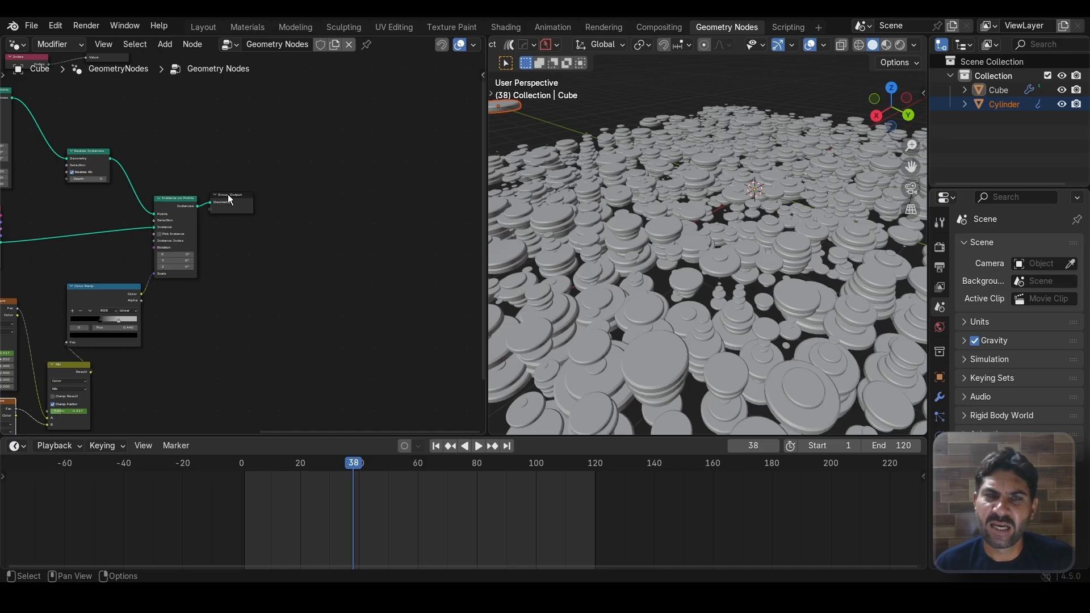
left_click_drag(228, 196, 355, 207)
scroll(307, 261, "down", 1)
middle_click_drag(307, 261, 368, 222)
scroll(363, 224, "down", 1)
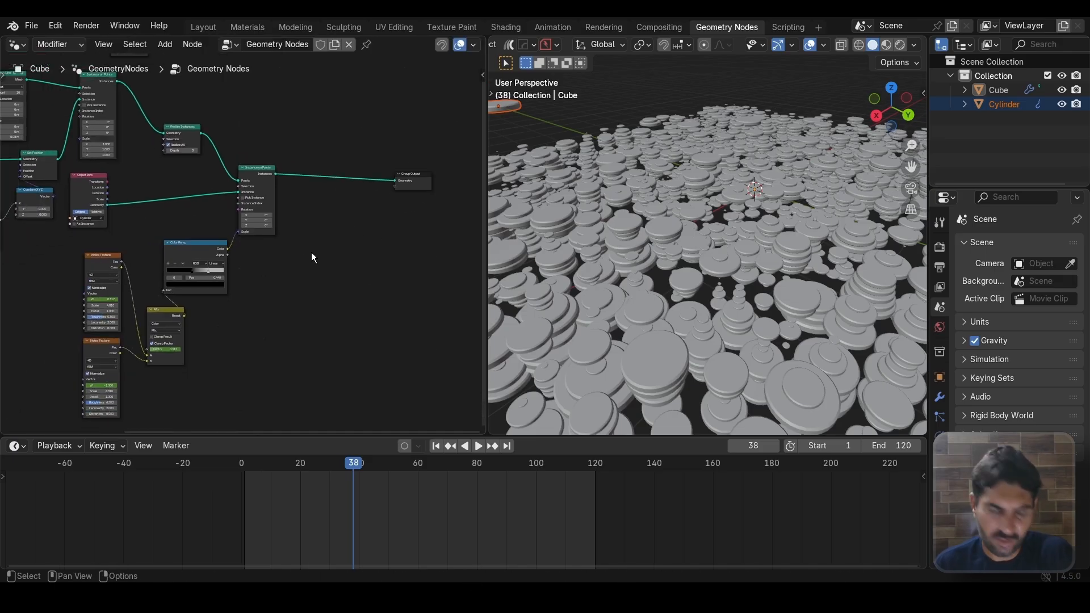
Step: Insert a Set Material node between the last Instance on Points node and the Group Output
key("shift+a")
type("set")
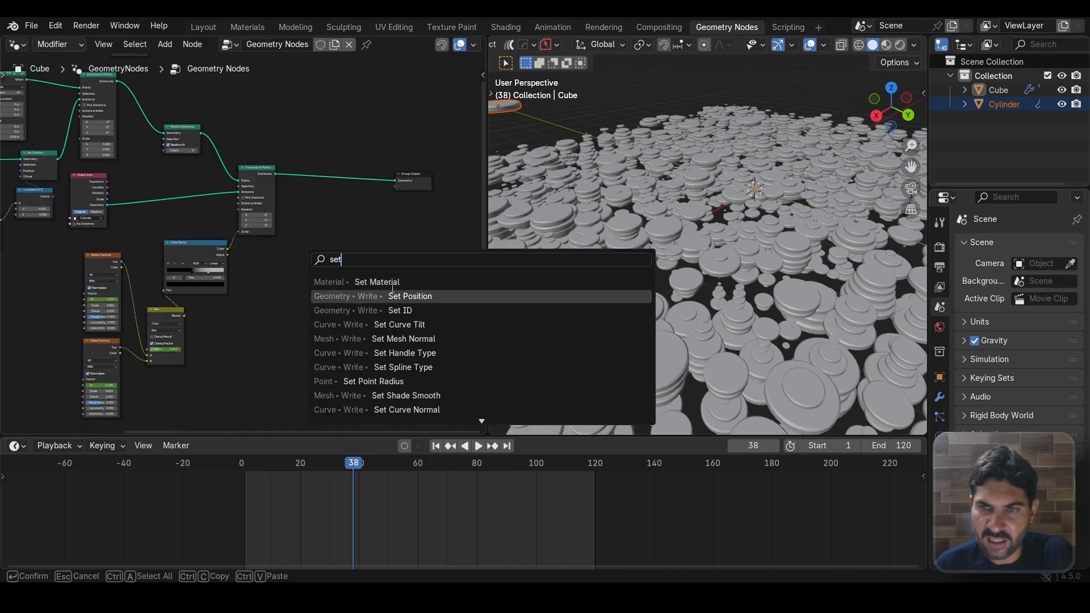
left_click(376, 282)
left_click(328, 171)
scroll(328, 216, "up", 2)
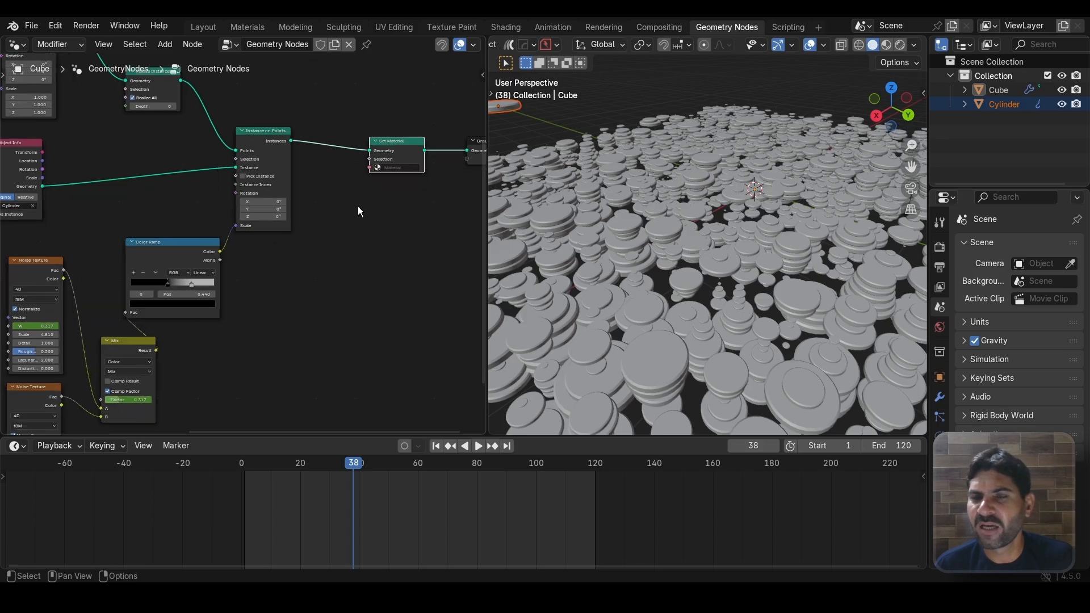
scroll(360, 206, "down", 1)
middle_click_drag(367, 203, 323, 219)
Step: Create a new material on the Cube and assign it in the Set Material node
left_click(939, 495)
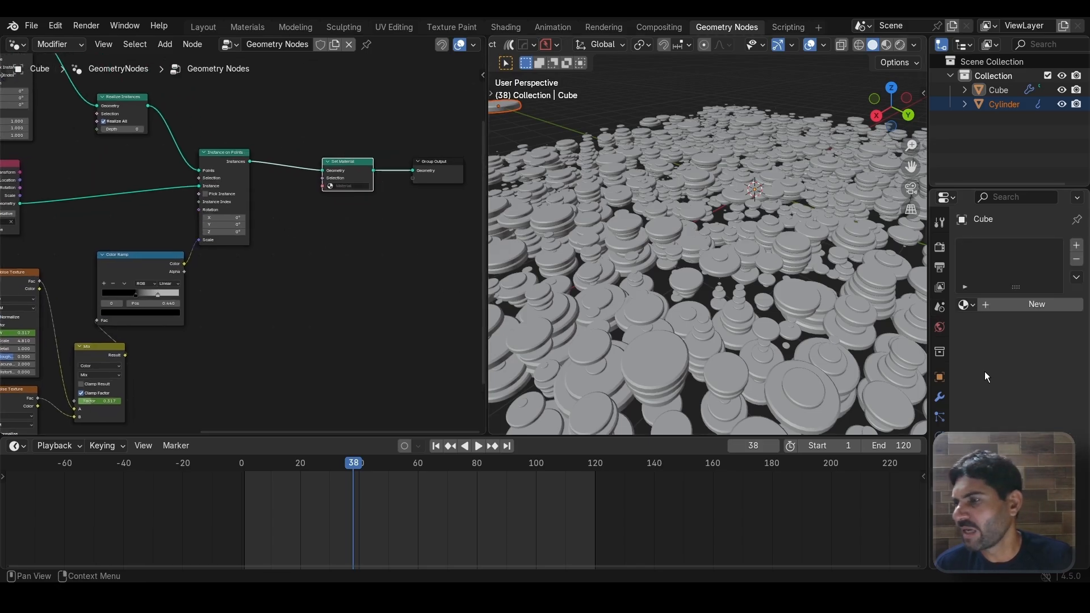
left_click(1017, 307)
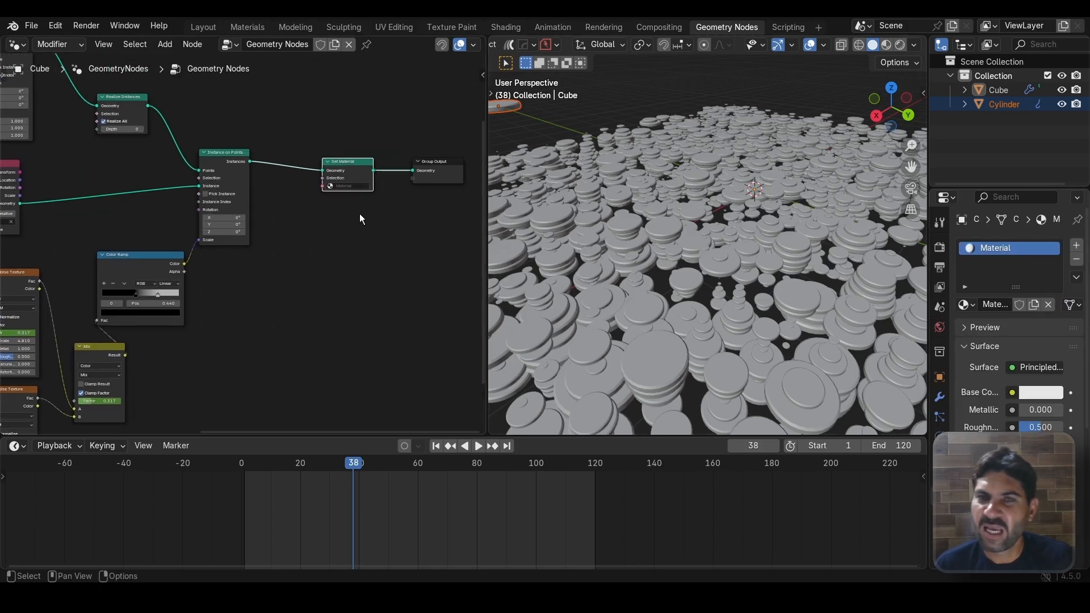
left_click(346, 185)
left_click(355, 197)
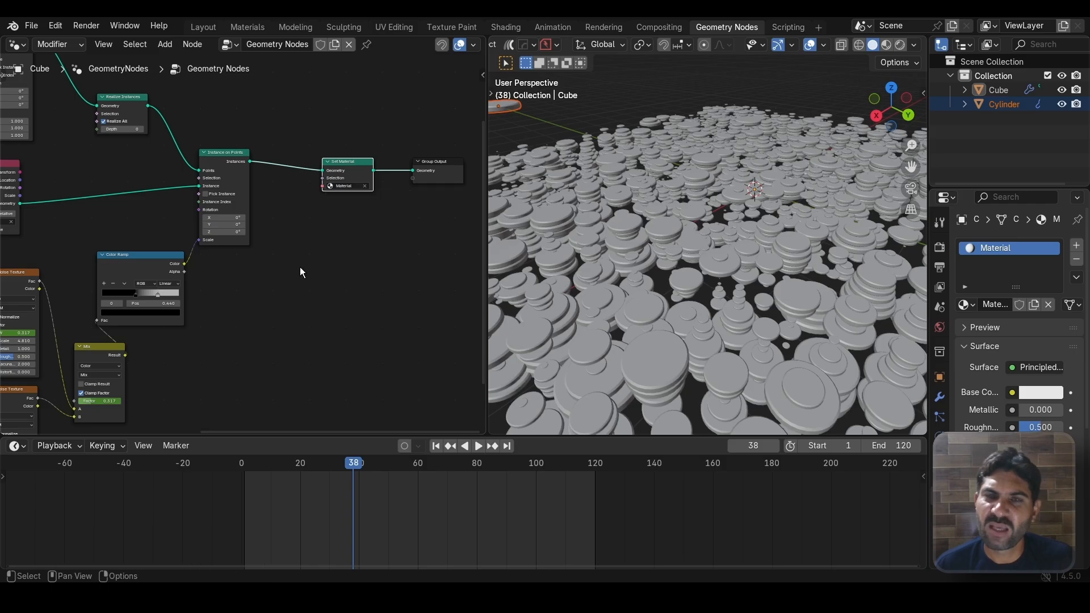
Step: Move the Realize Instances node farther from the first Instance on Points node to make room for another node
scroll(299, 268, "down", 2)
middle_click_drag(306, 268, 384, 279)
scroll(711, 217, "down", 4)
mouse_move(687, 221)
middle_mouse_down()
mouse_move(663, 219)
mouse_move(683, 223)
middle_mouse_up()
scroll(684, 224, "up", 4)
scroll(673, 233, "down", 3)
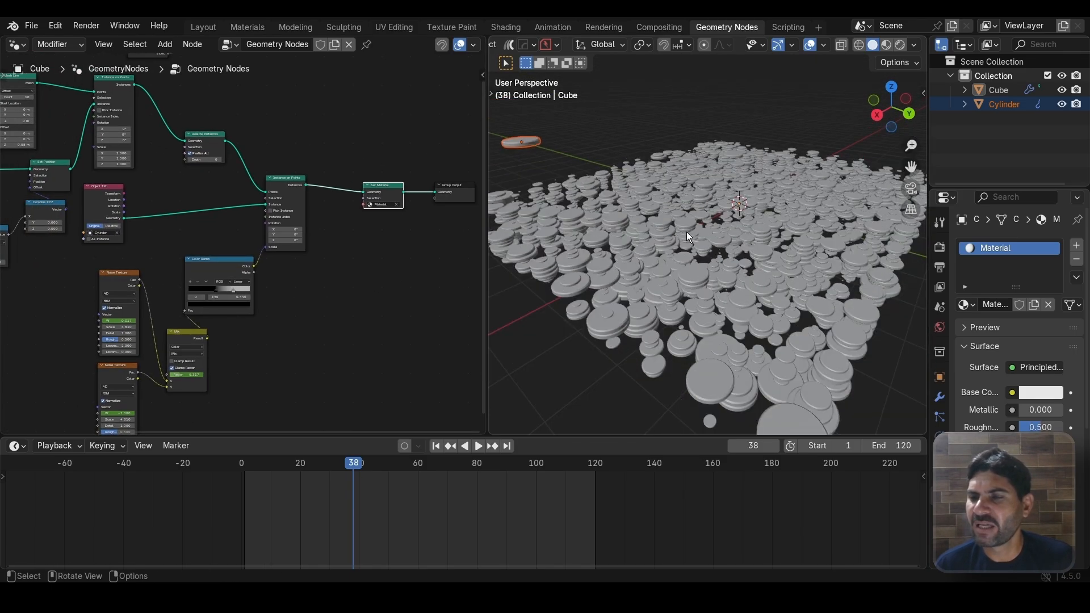
middle_click_drag(162, 186, 239, 237)
scroll(239, 236, "up", 1)
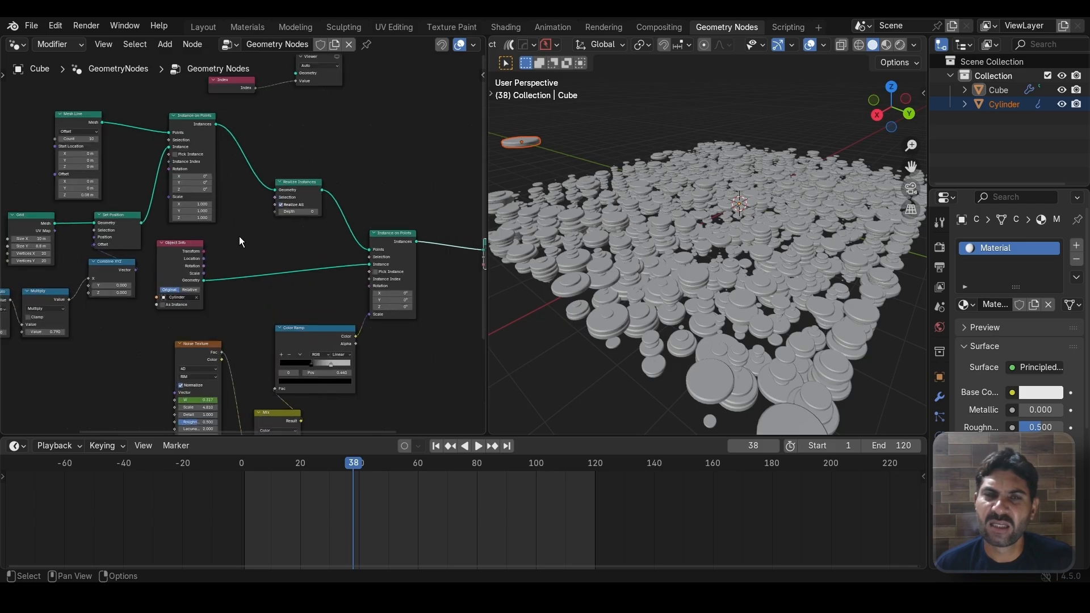
scroll(240, 236, "up", 1)
scroll(239, 237, "up", 1)
mouse_move(325, 142)
left_mouse_down()
mouse_move(247, 115)
mouse_move(305, 108)
mouse_move(344, 133)
left_mouse_up()
scroll(278, 217, "down", 1)
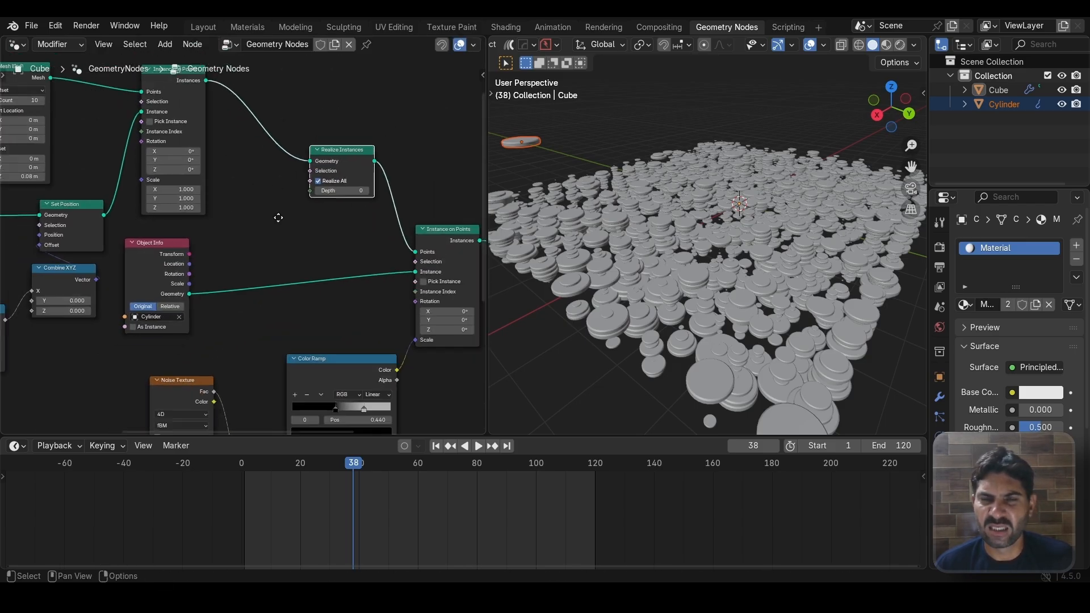
Step: Insert a Store Named Attribute node between the first Instance on Points node and Realize Instances
middle_click_drag(278, 217, 324, 221)
scroll(314, 220, "up", 2)
scroll(305, 221, "down", 1)
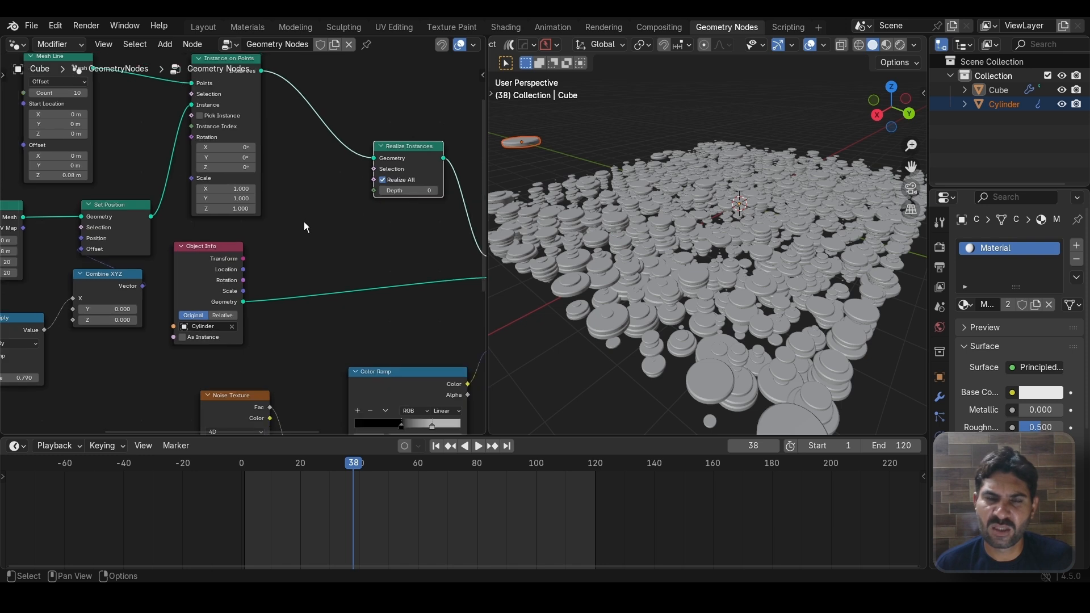
key("shift+a")
type("s")
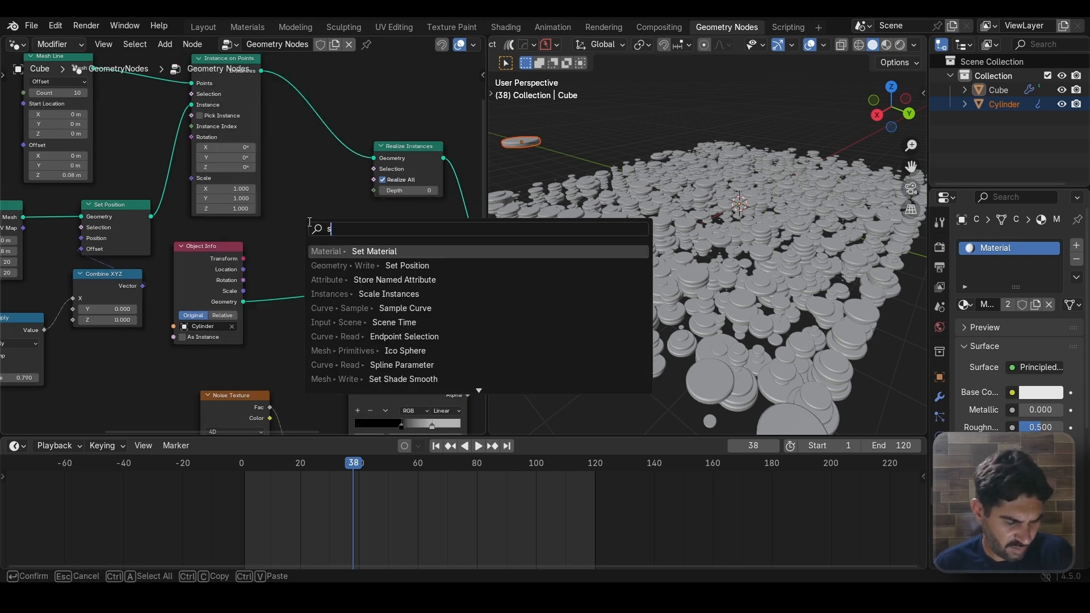
type("to")
left_click(386, 251)
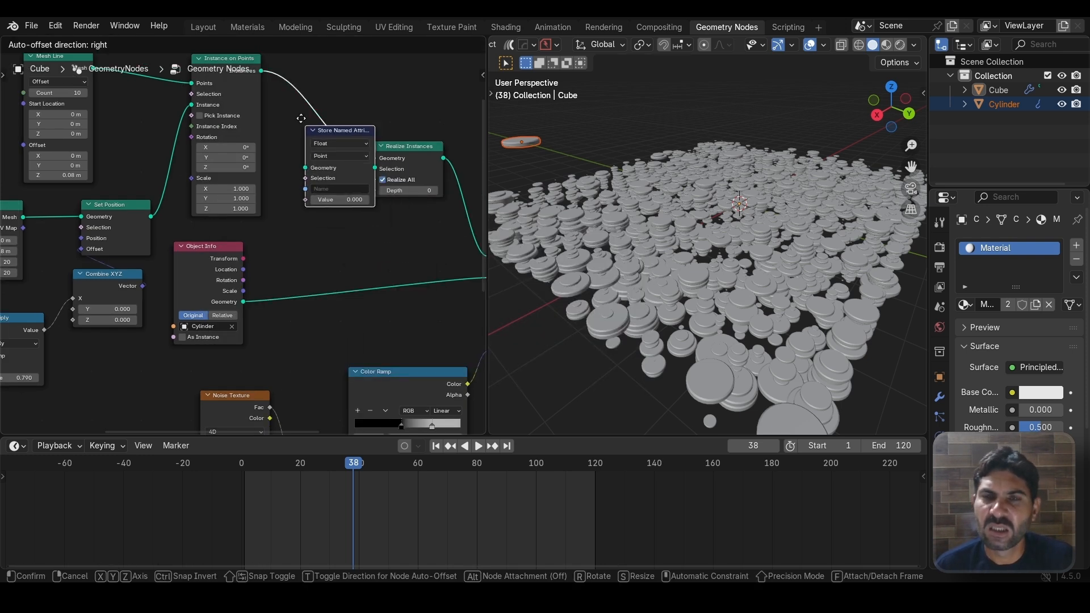
left_click(301, 170)
Step: Name the attribute stored by the Store Named Attribute node "t"
scroll(301, 171, "up", 2)
scroll(301, 176, "down", 2)
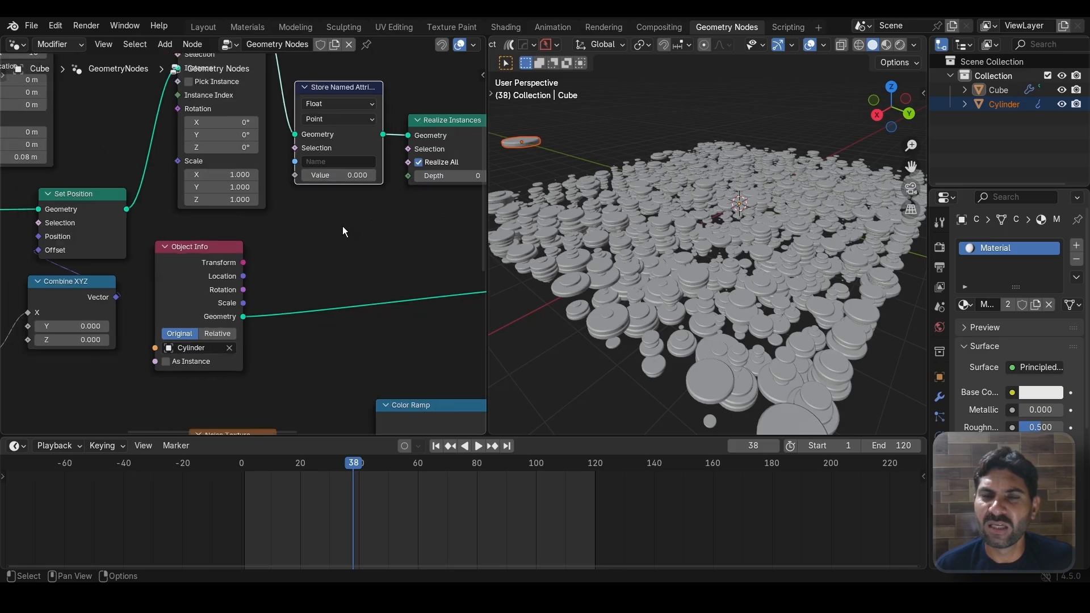
middle_click_drag(342, 226, 296, 269)
scroll(281, 226, "up", 2)
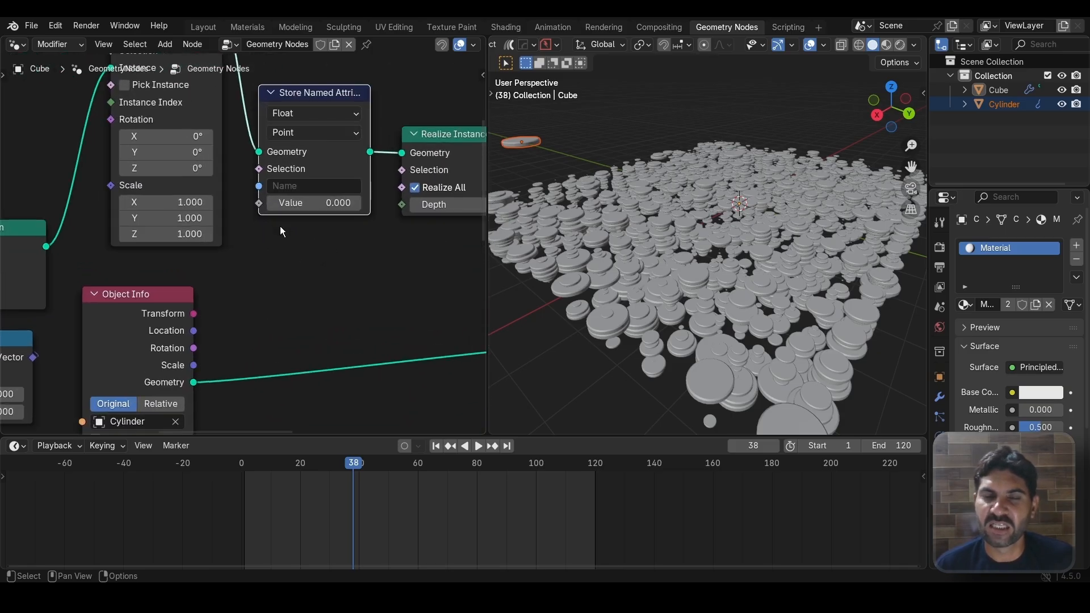
left_click(307, 188)
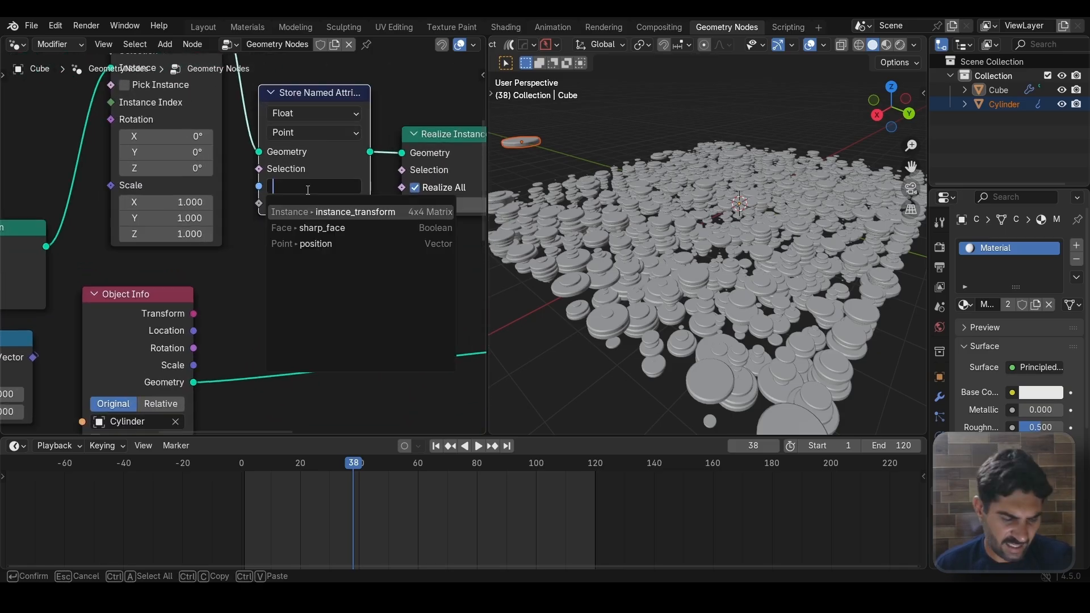
type("t")
key("Return")
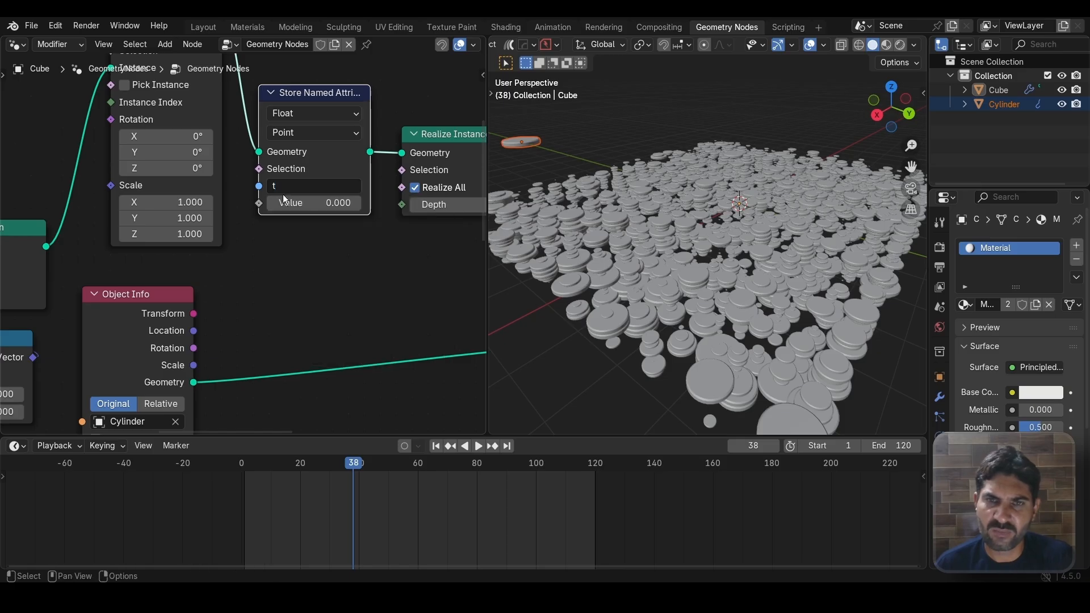
Step: Add a Random Value node below Store Named Attribute and connect its Value output to that node's Value input
scroll(301, 267, "down", 2)
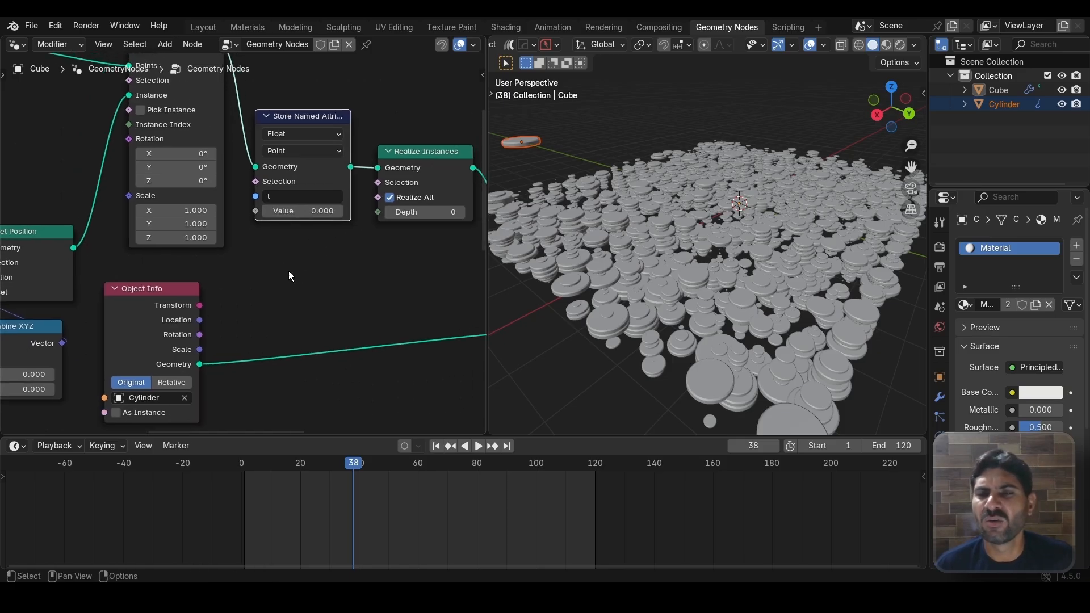
scroll(307, 263, "up", 2)
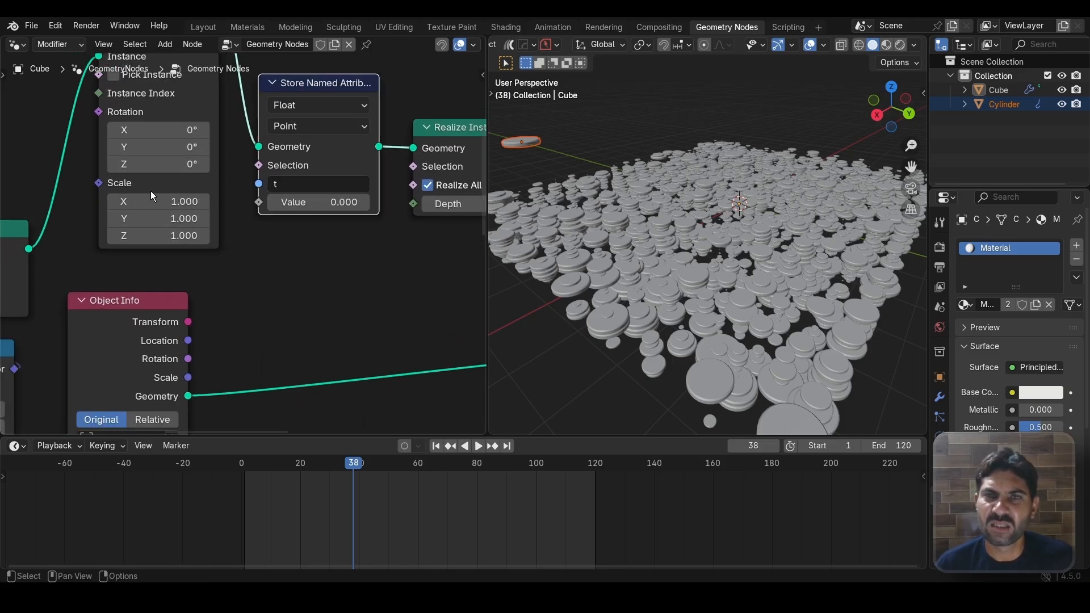
scroll(274, 280, "up", 1)
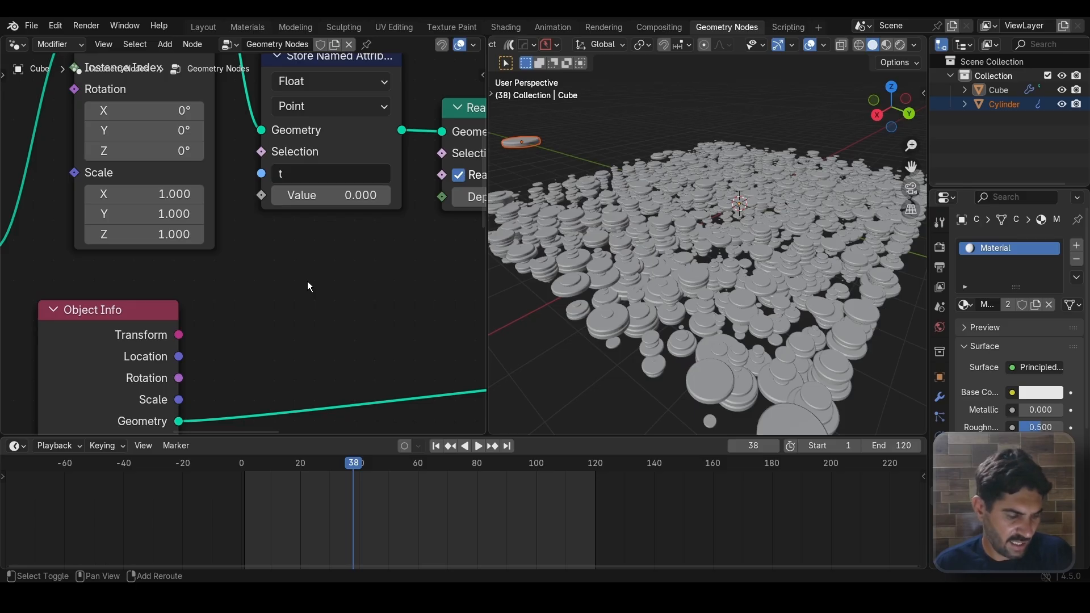
key("shift+a")
type("ro")
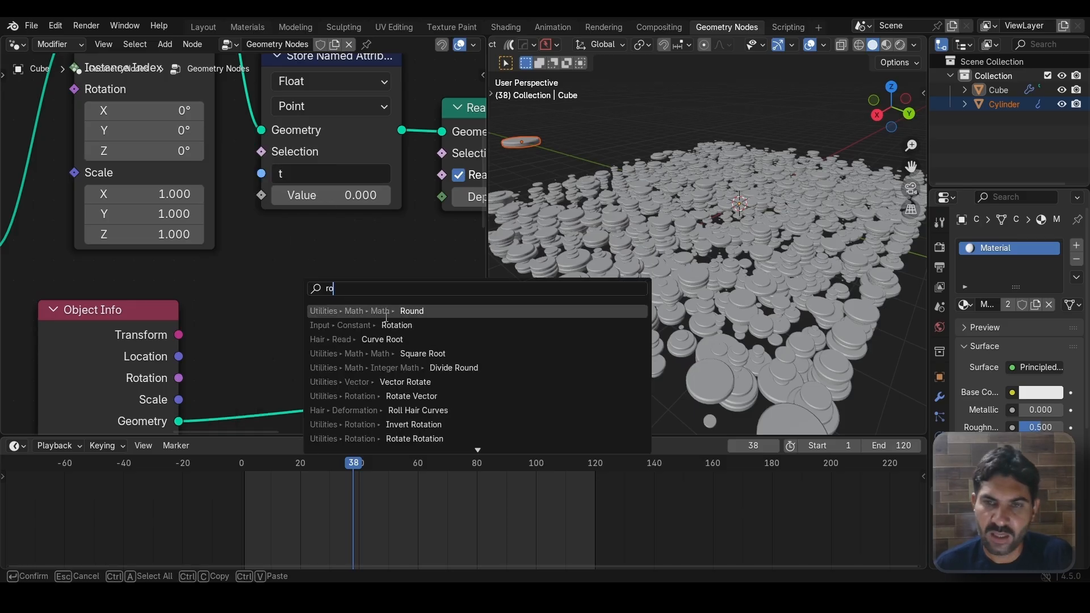
key("BackSpace")
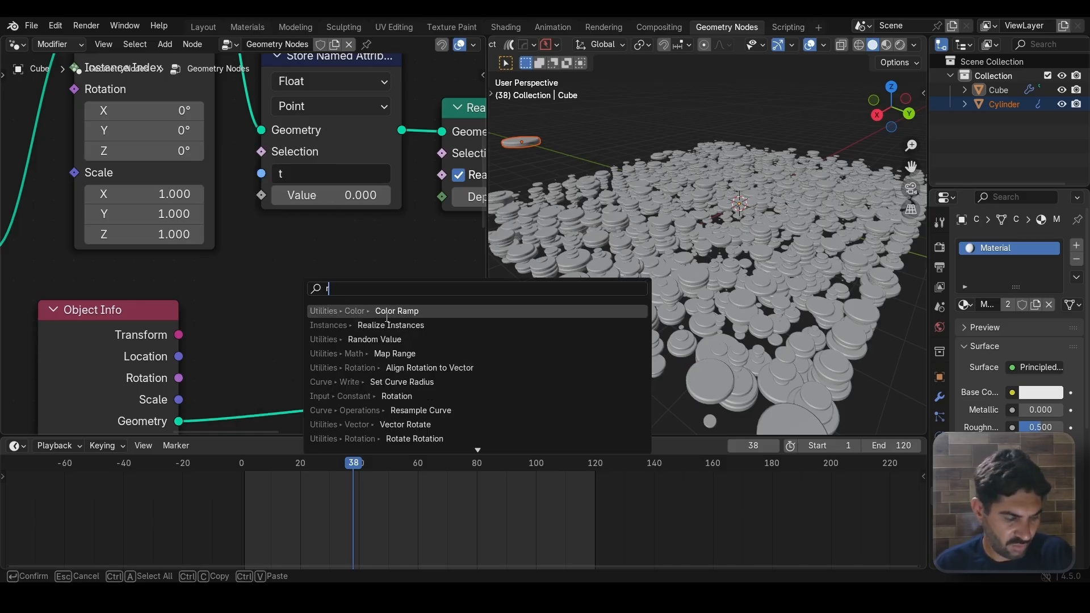
type("and")
key("Return")
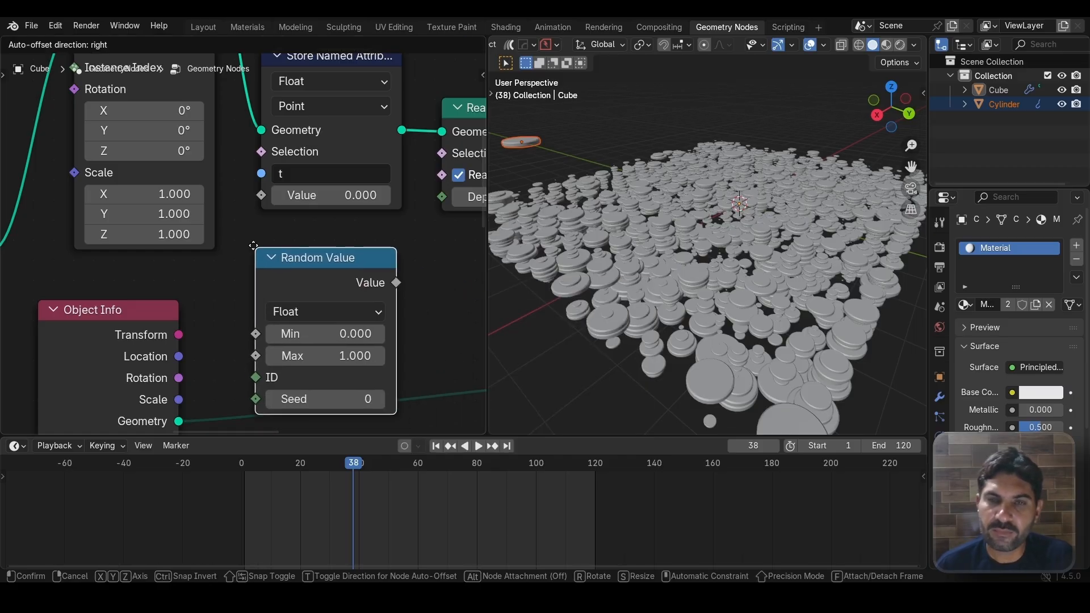
left_click(241, 226)
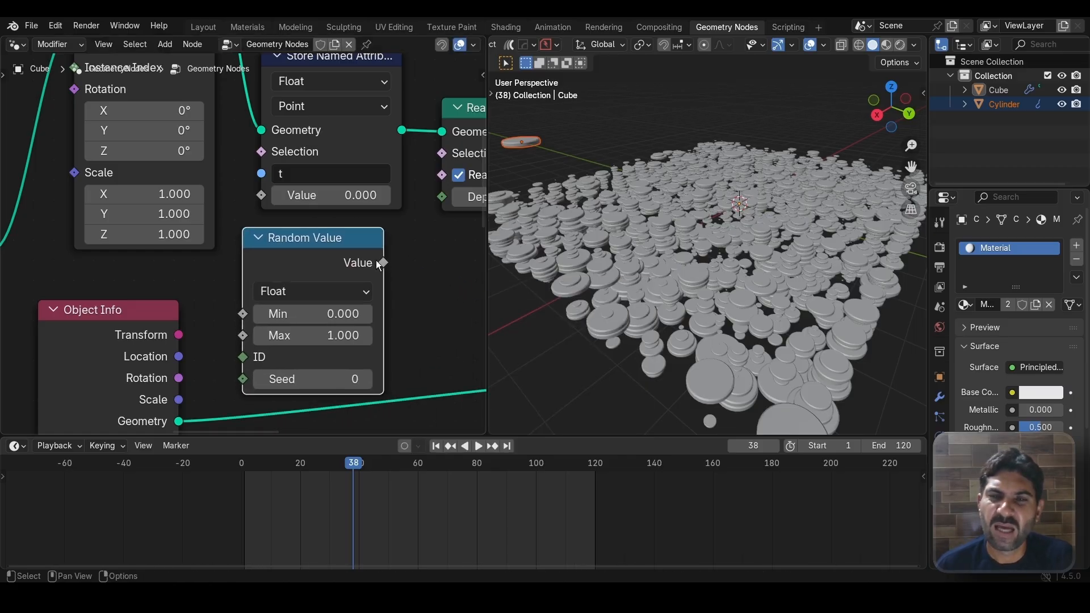
left_click_drag(381, 263, 263, 205)
scroll(346, 279, "down", 1)
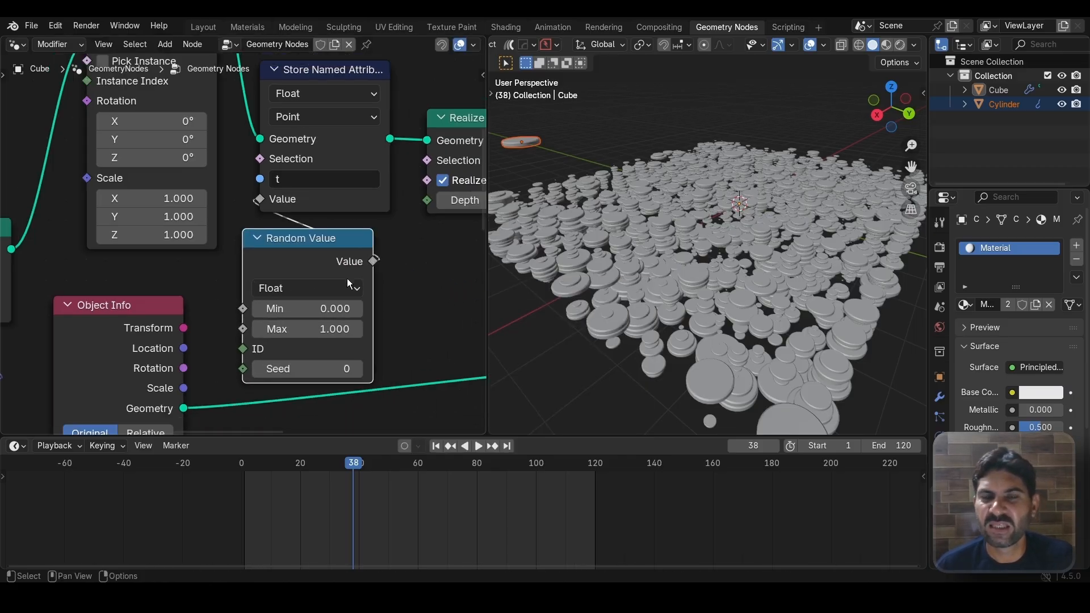
Step: Switch to the Materials workspace and select the Principled BSDF node of the Cube's new material
scroll(347, 278, "down", 6)
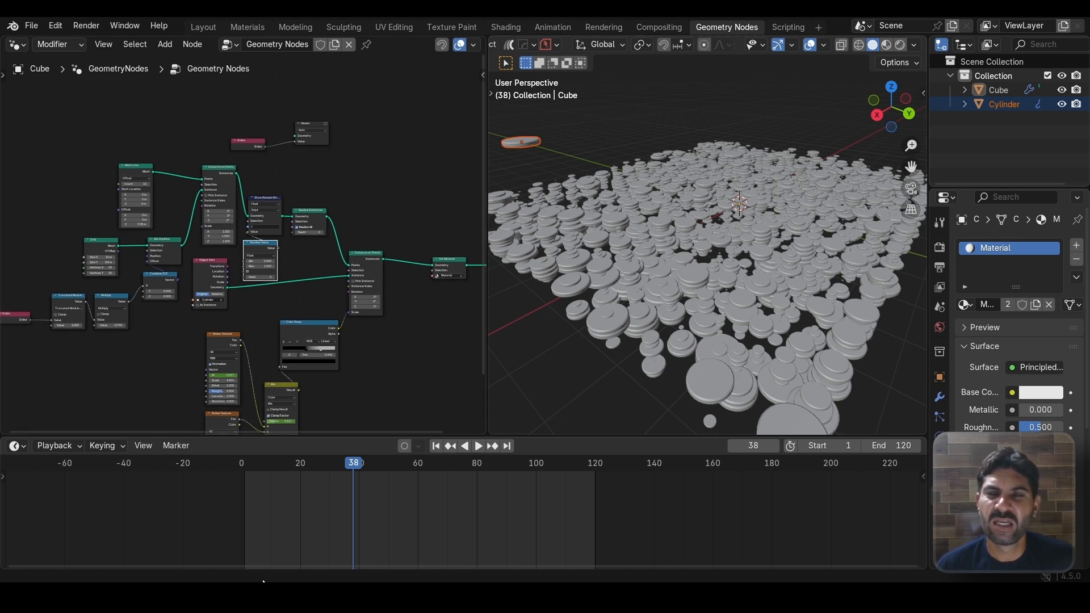
left_click(256, 26)
key("Home")
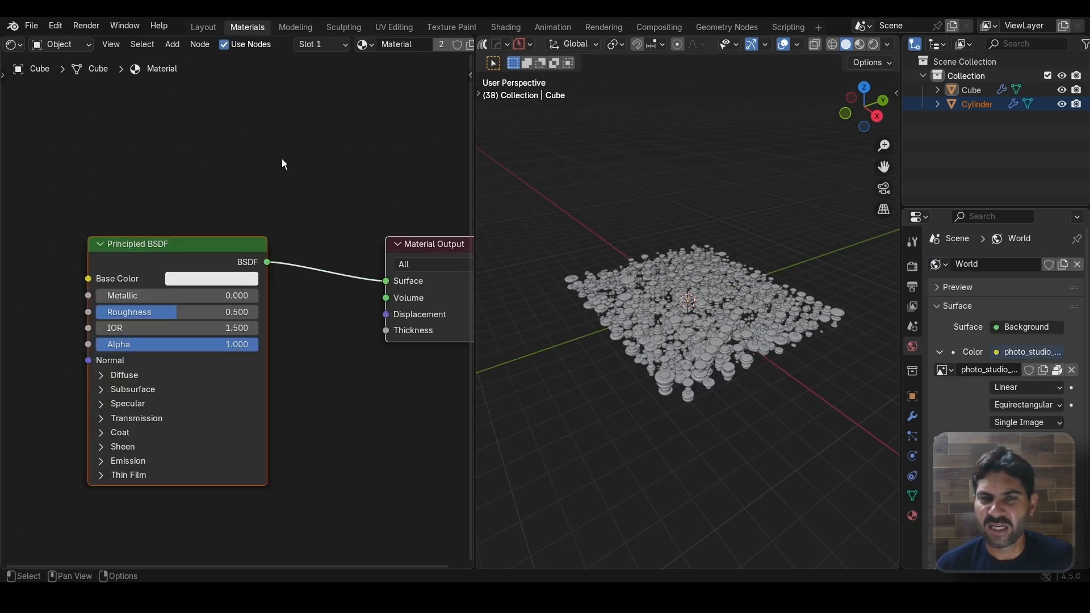
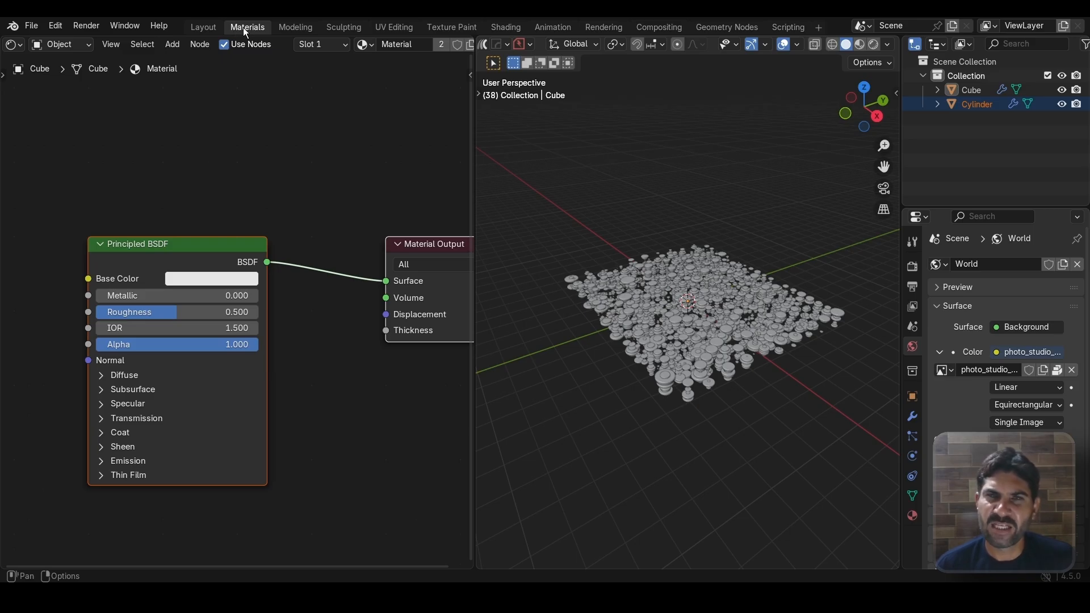
left_click(498, 27)
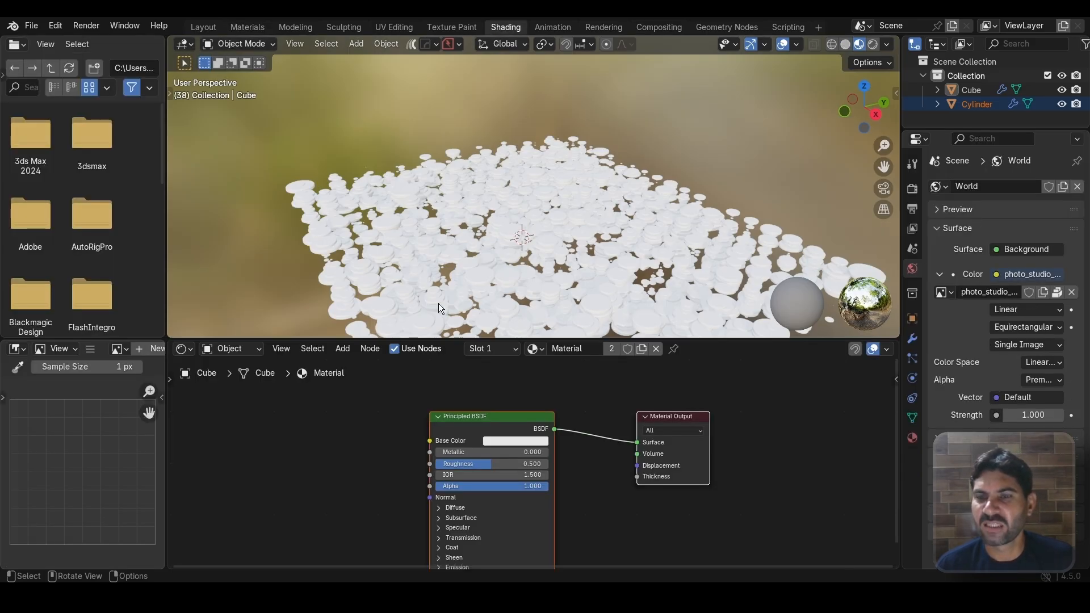
left_click(248, 26)
key("Home")
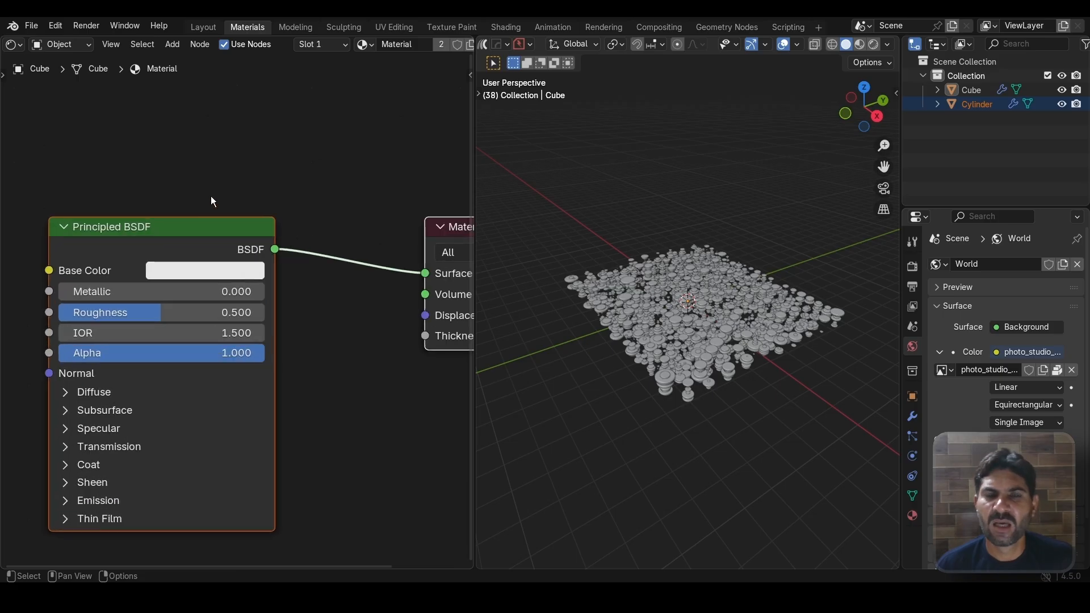
scroll(255, 141, "down", 2)
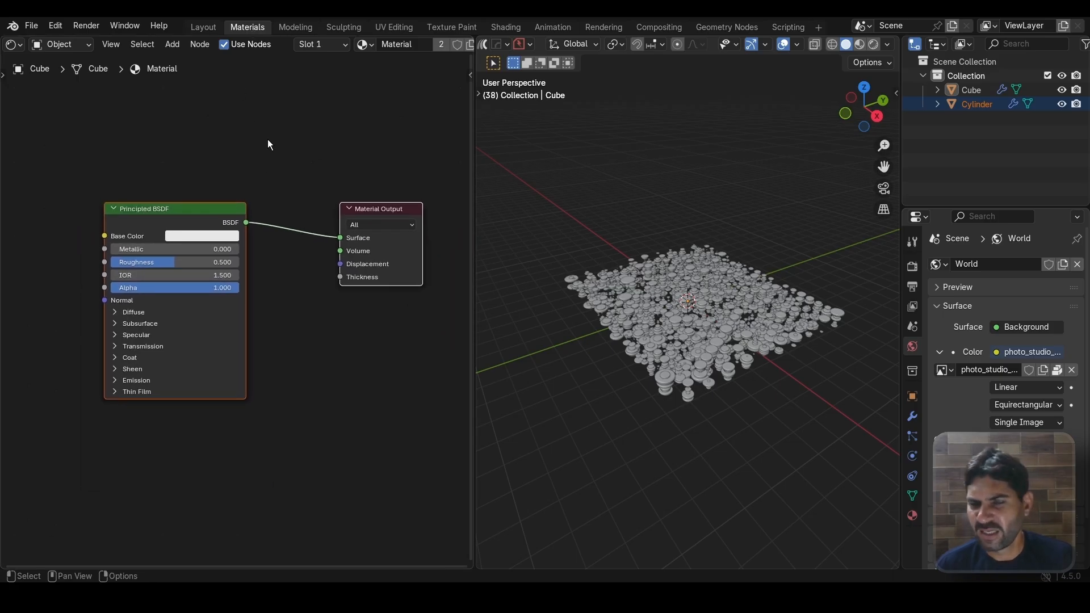
scroll(273, 142, "up", 2)
scroll(301, 142, "up", 3)
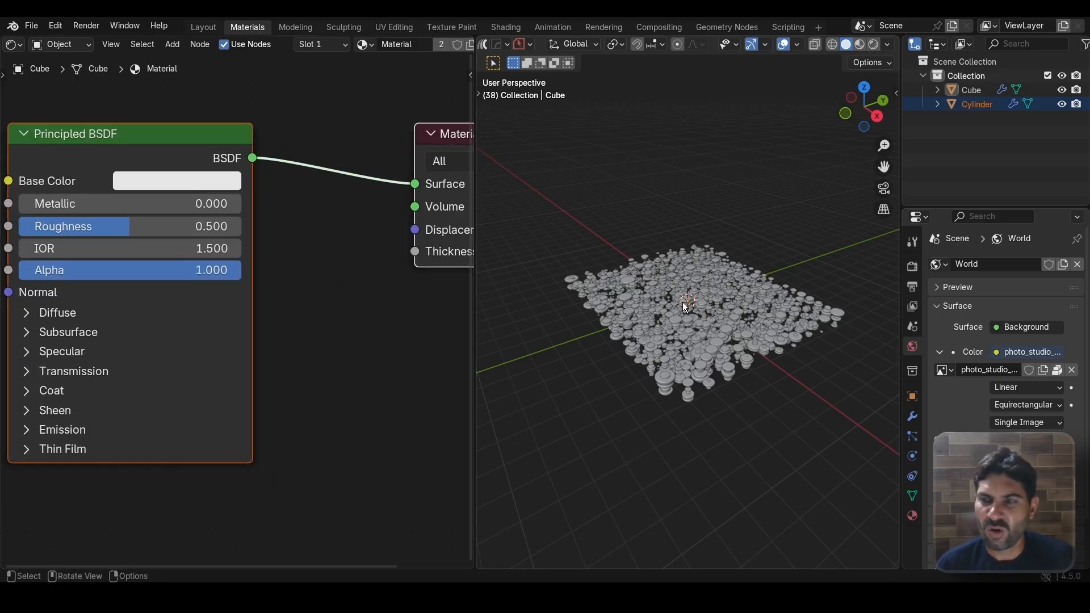
scroll(315, 241, "down", 3)
middle_click_drag(303, 256, 322, 289)
scroll(307, 189, "down", 1)
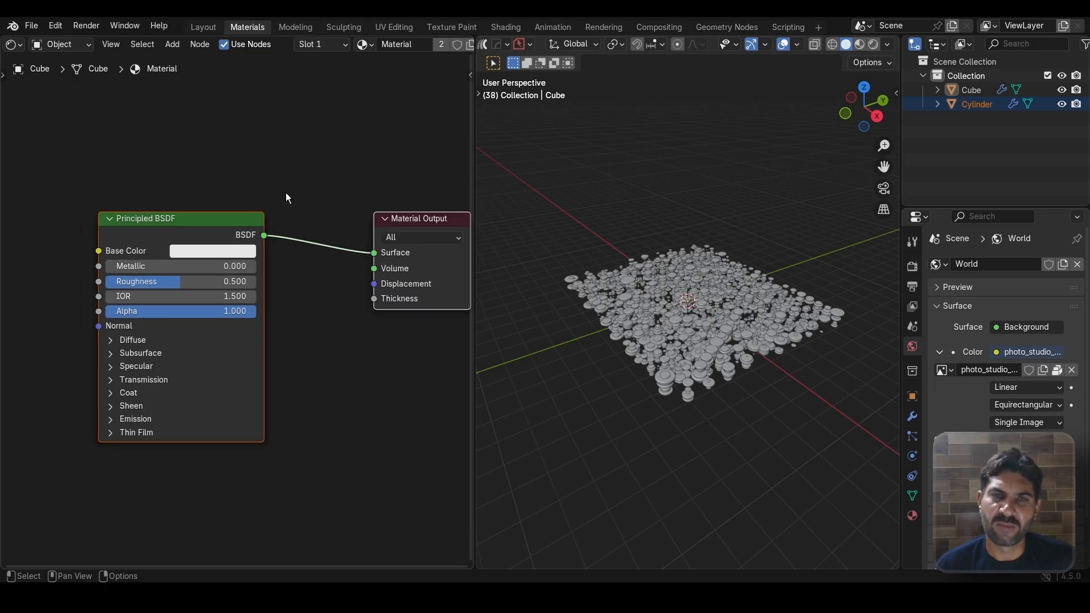
left_click(226, 220)
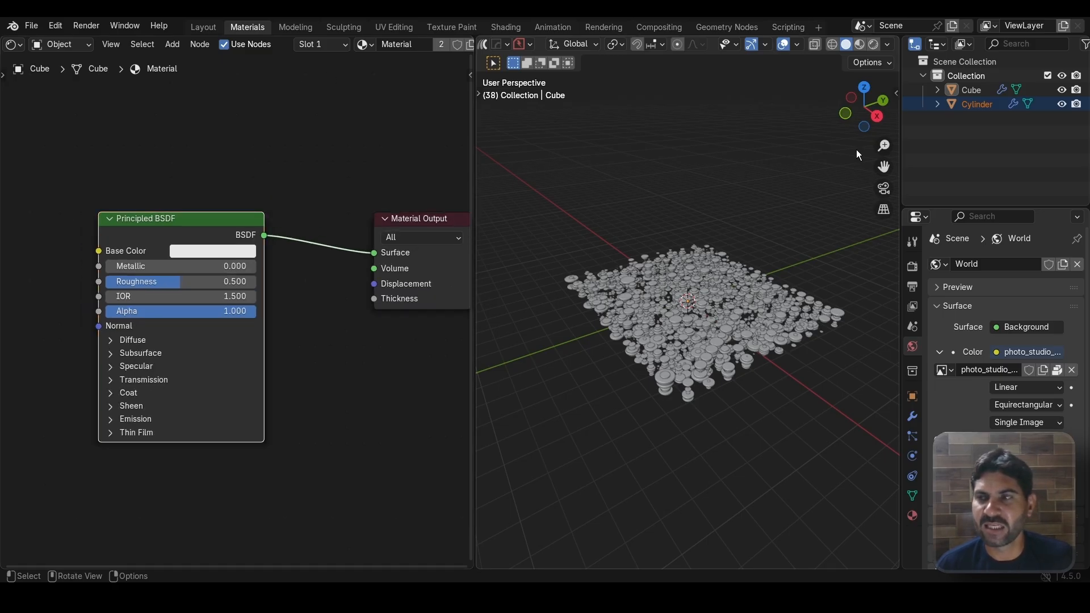
Step: Add an Attribute node beside the Principled BSDF and connect its Fac output to Base Color
scroll(358, 352, "down", 2)
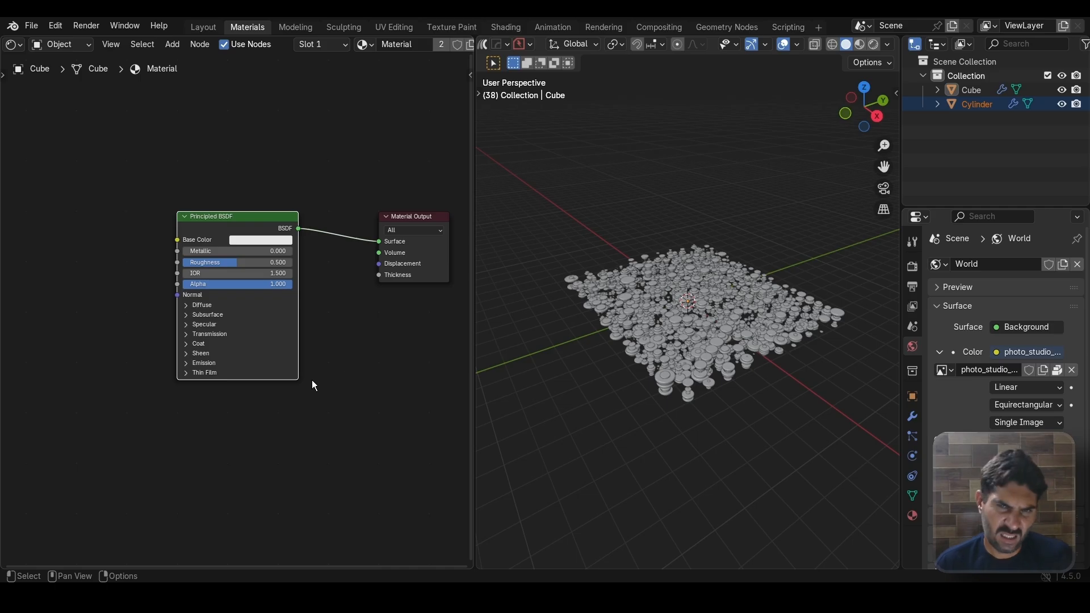
left_click(115, 326)
key("shift+a")
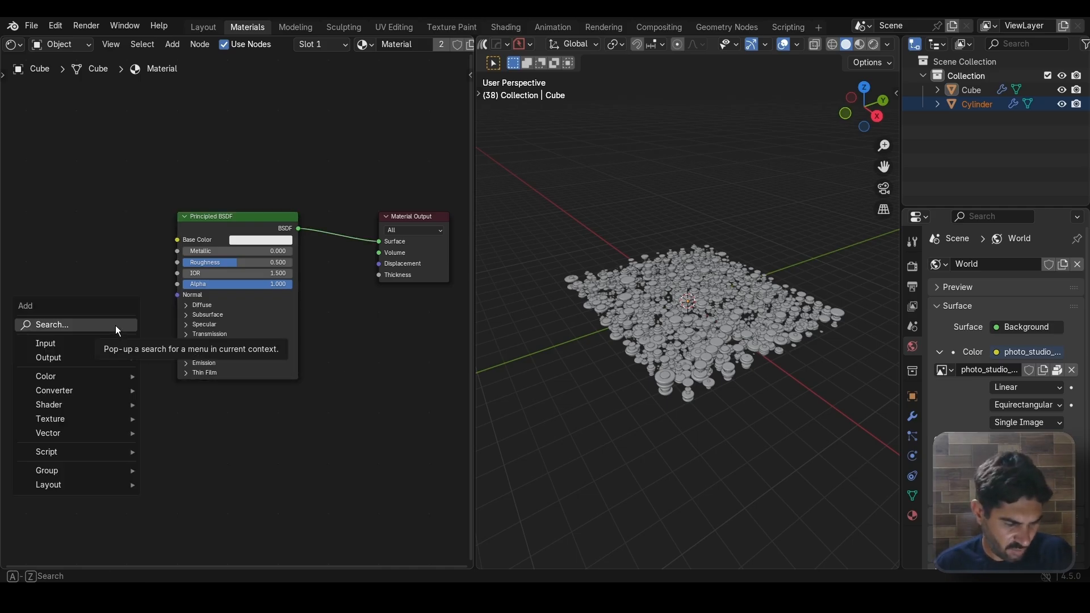
type("att")
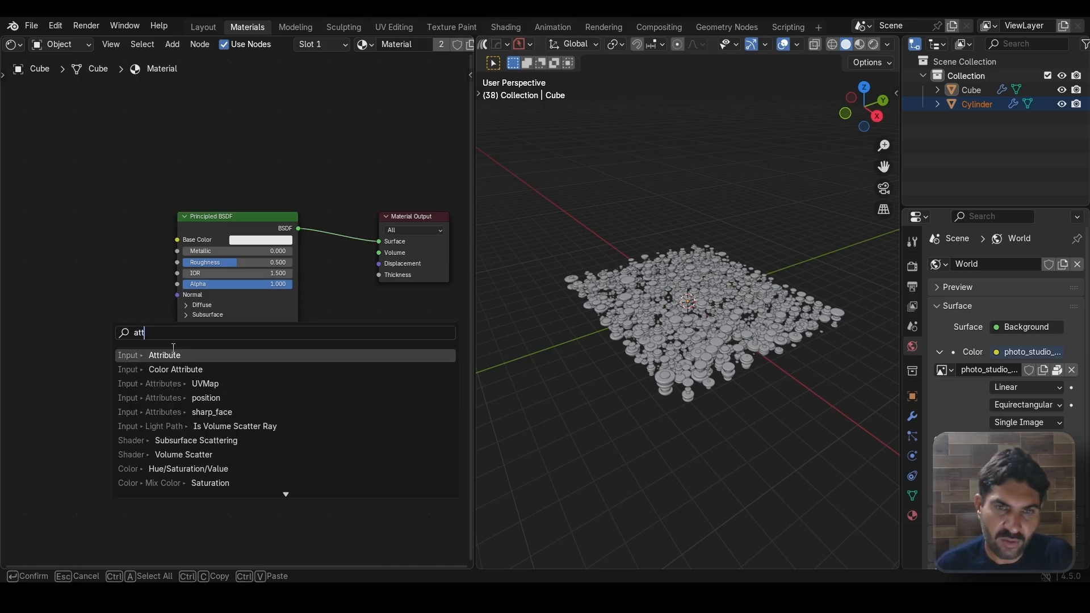
key("Return")
left_click(48, 244)
scroll(114, 189, "up", 1)
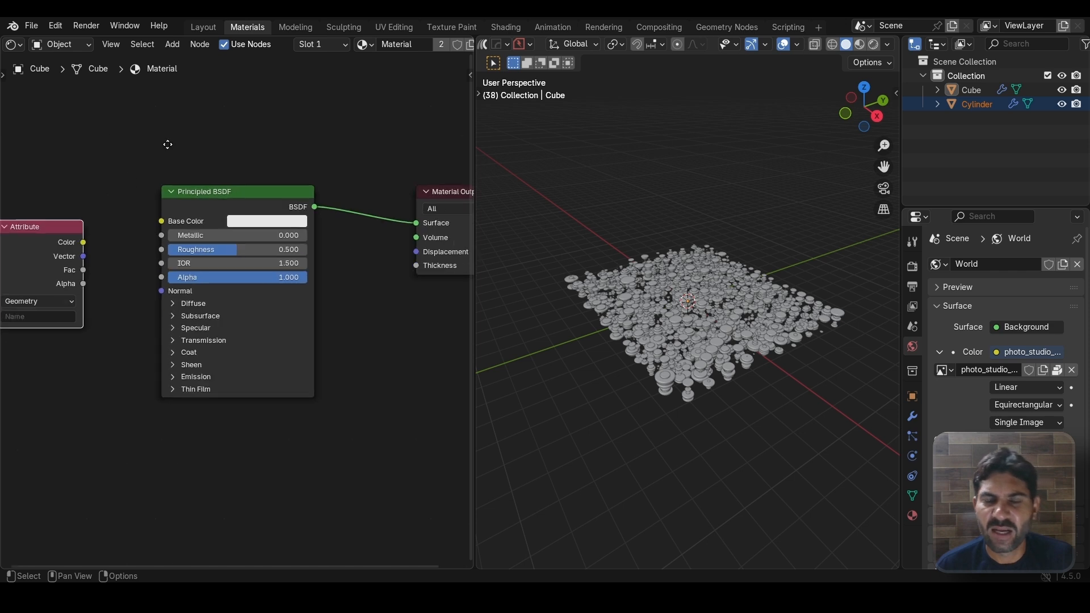
middle_click_drag(167, 145, 253, 156)
left_click_drag(169, 282, 247, 233)
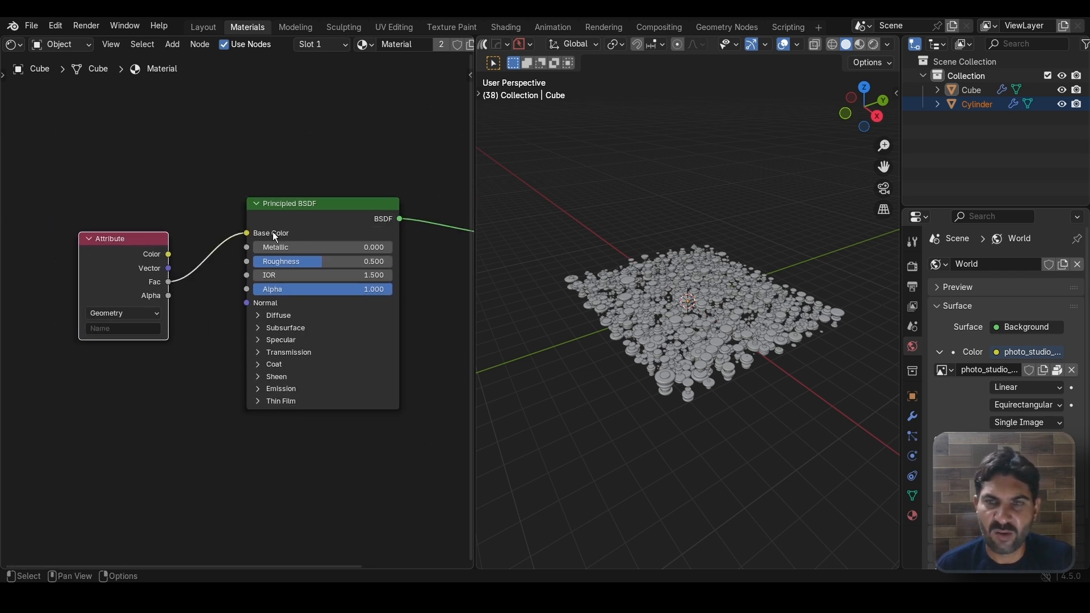
Step: Switch the 3D viewport to Material Preview shading
left_click(859, 45)
scroll(705, 287, "up", 5)
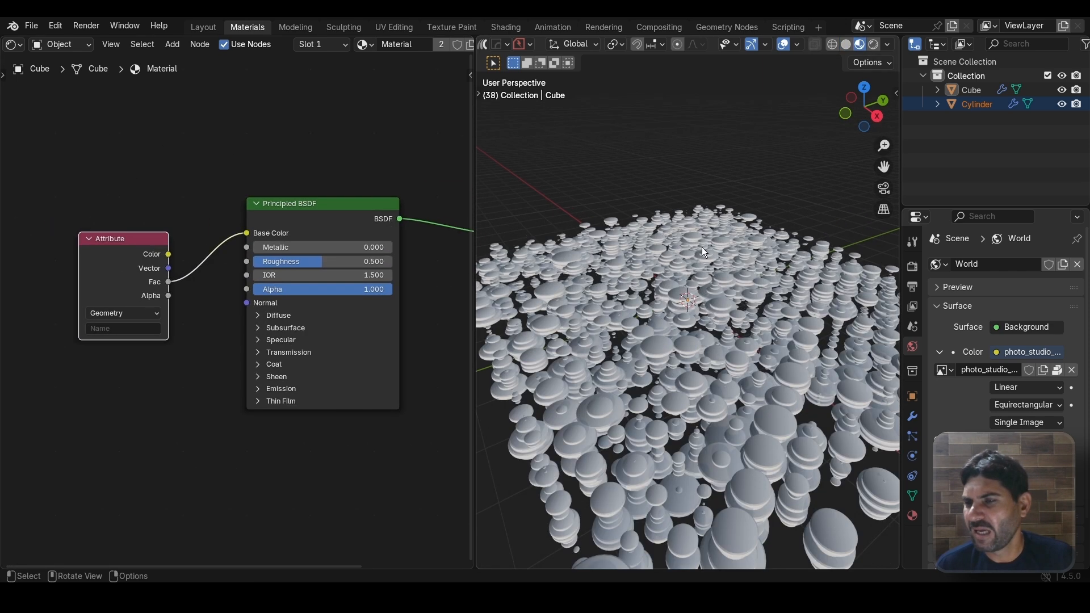
mouse_move(702, 246)
middle_mouse_down()
mouse_move(782, 206)
mouse_move(738, 213)
middle_mouse_up()
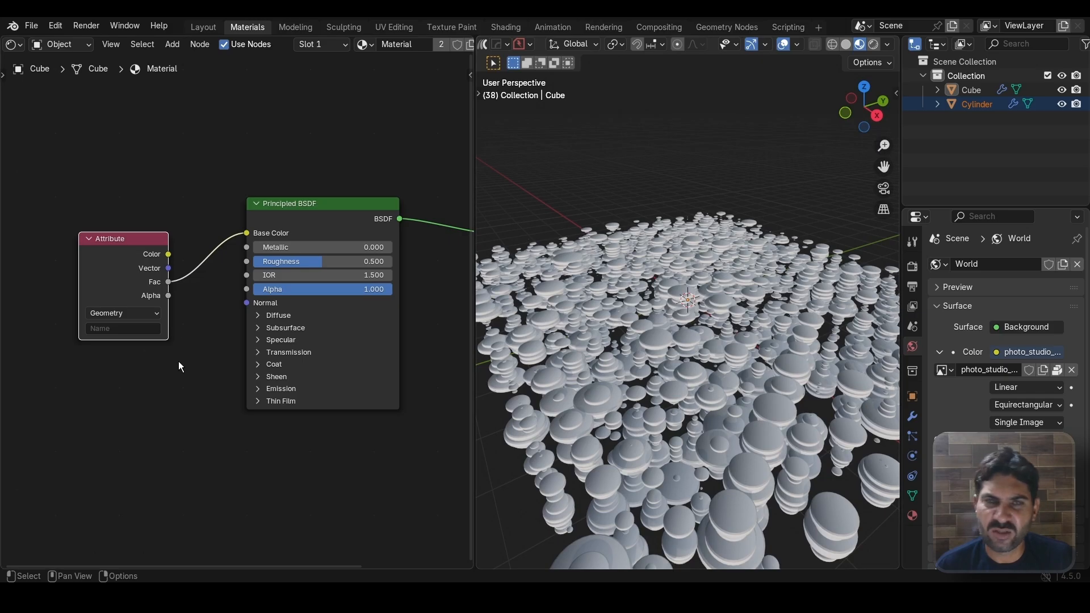
Step: Set the Attribute node's type to Instancer and its attribute name to "t"
scroll(179, 361, "up", 1)
scroll(117, 353, "up", 2)
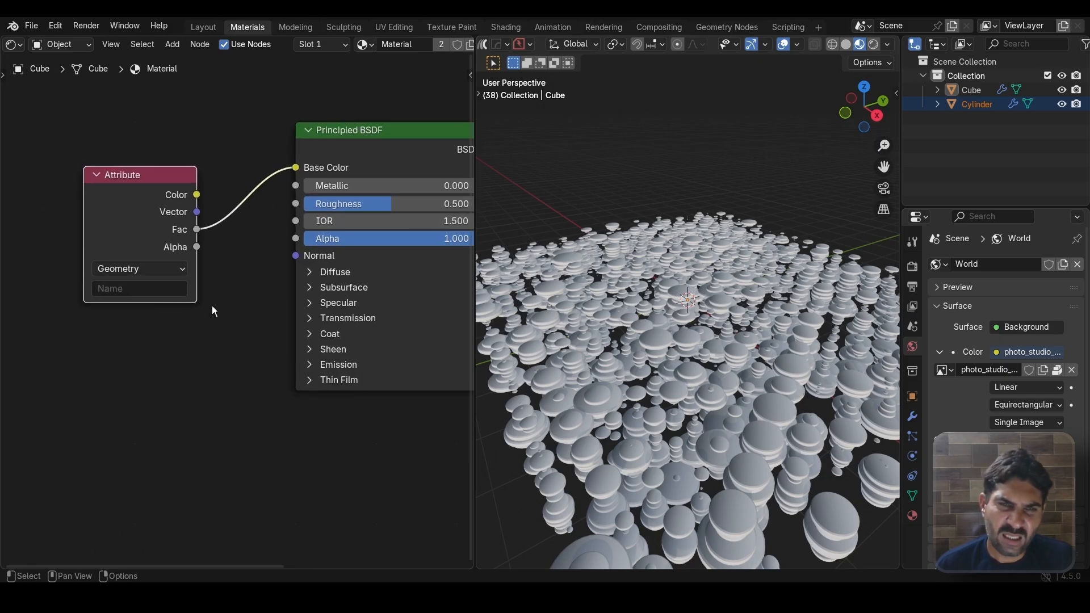
left_click(159, 268)
left_click(142, 342)
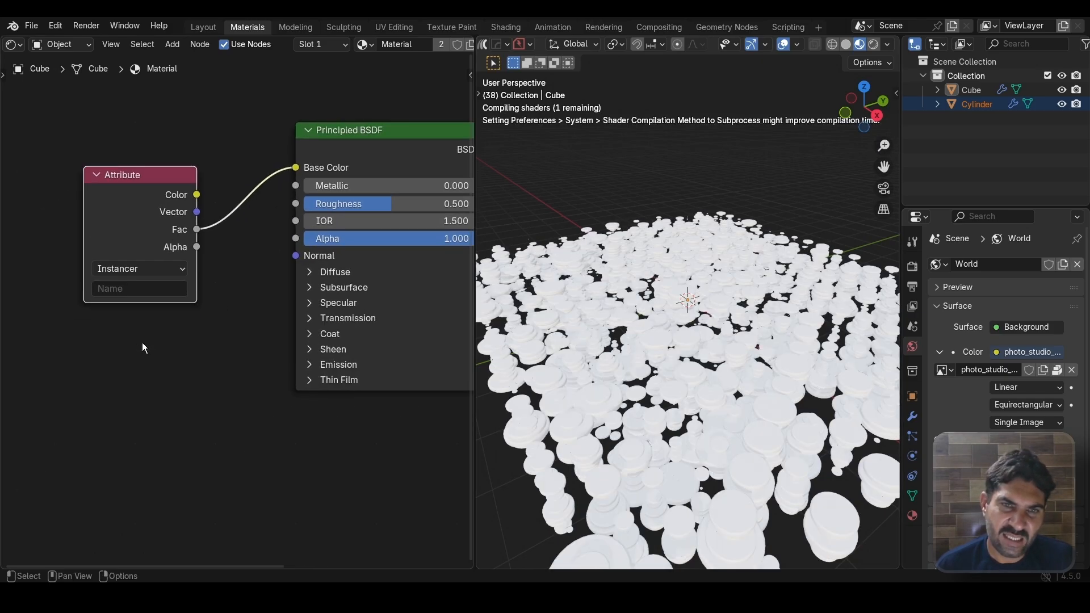
scroll(239, 310, "up", 1)
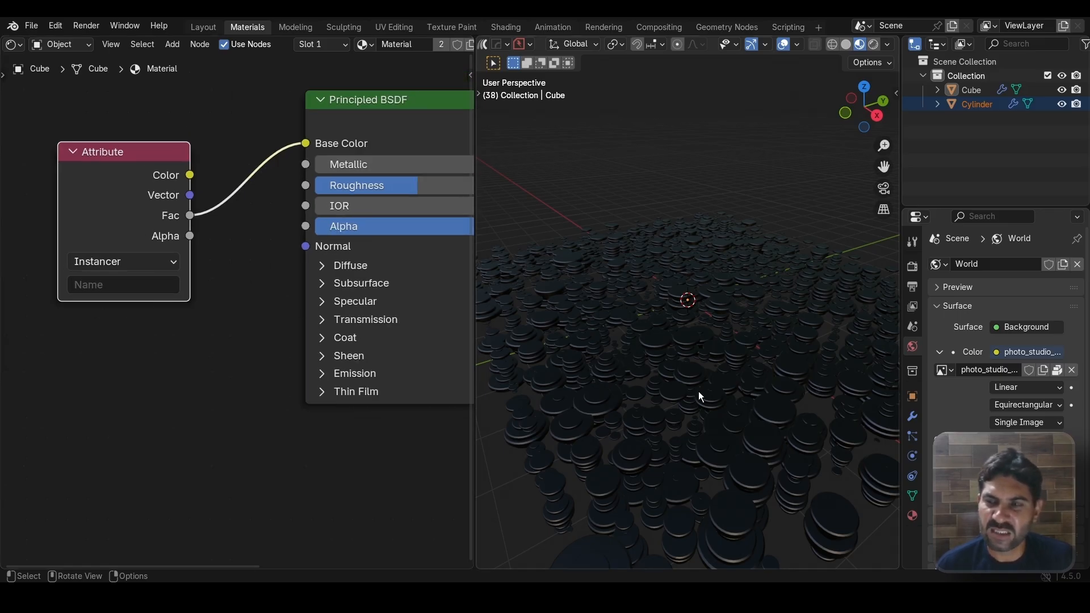
scroll(112, 394, "up", 1)
left_click(104, 278)
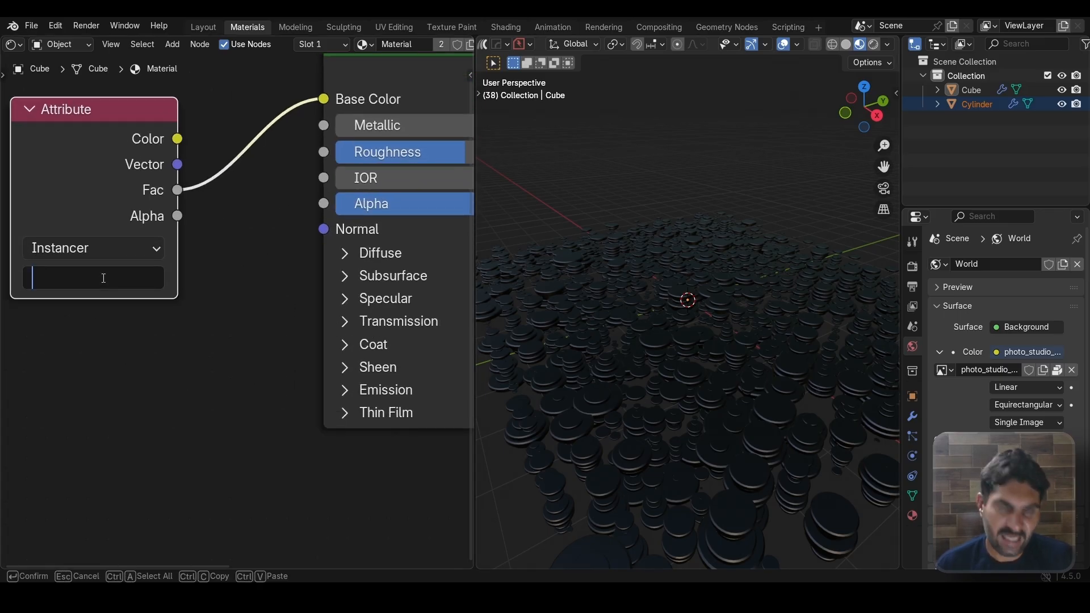
type("t")
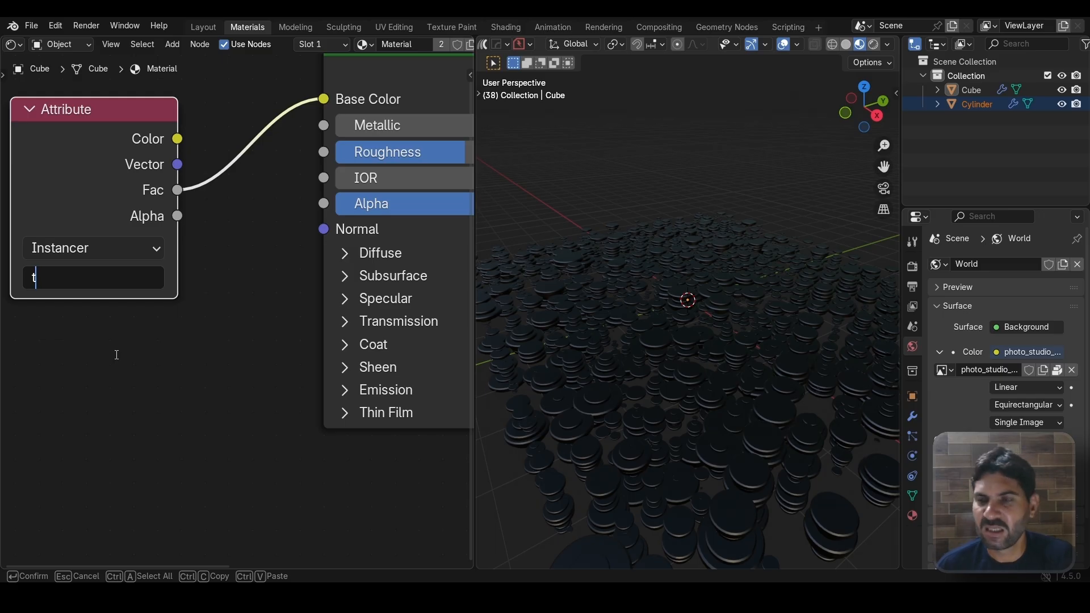
key("Return")
Step: Insert a Mix Shader between the Principled BSDF and Material Output, and lower the Principled BSDF to free space above it
scroll(684, 361, "down", 4)
middle_click_drag(684, 362, 665, 379)
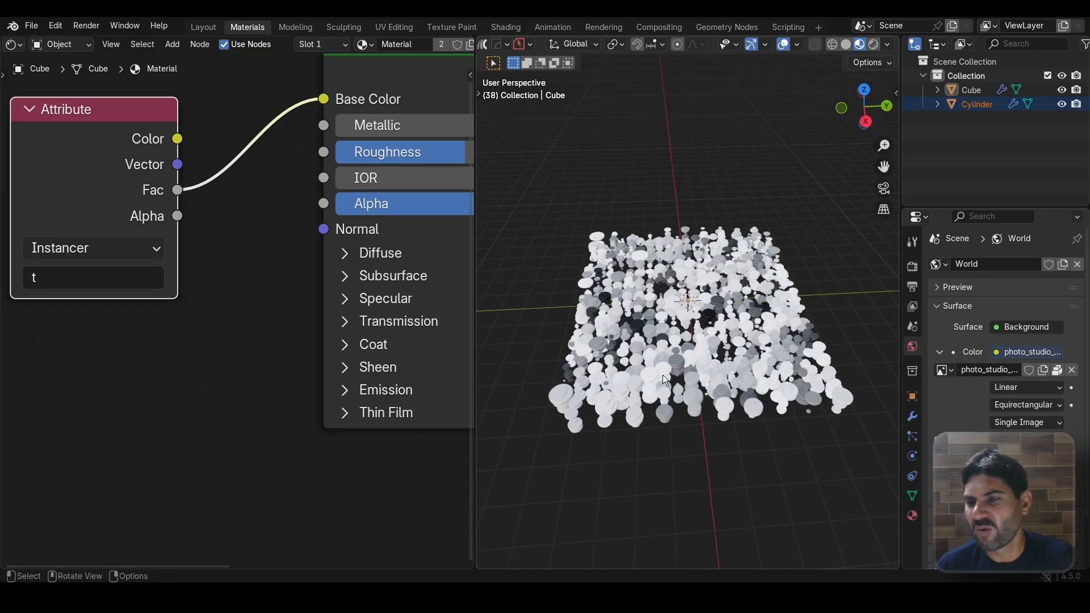
scroll(671, 370, "up", 3)
scroll(672, 369, "down", 1)
scroll(246, 365, "down", 3)
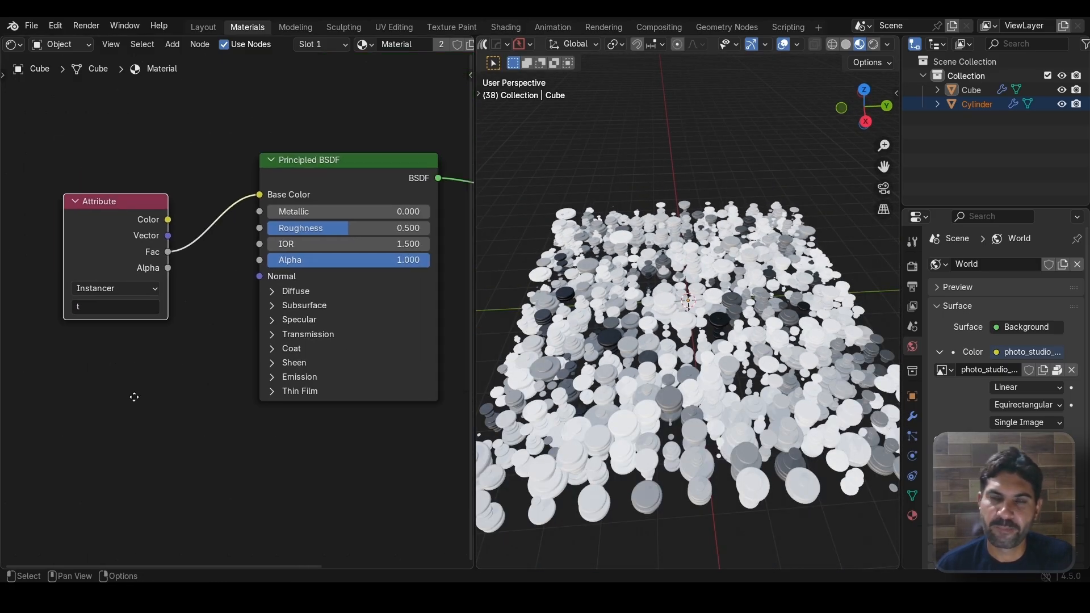
middle_click_drag(134, 397, 76, 437)
scroll(256, 245, "down", 1)
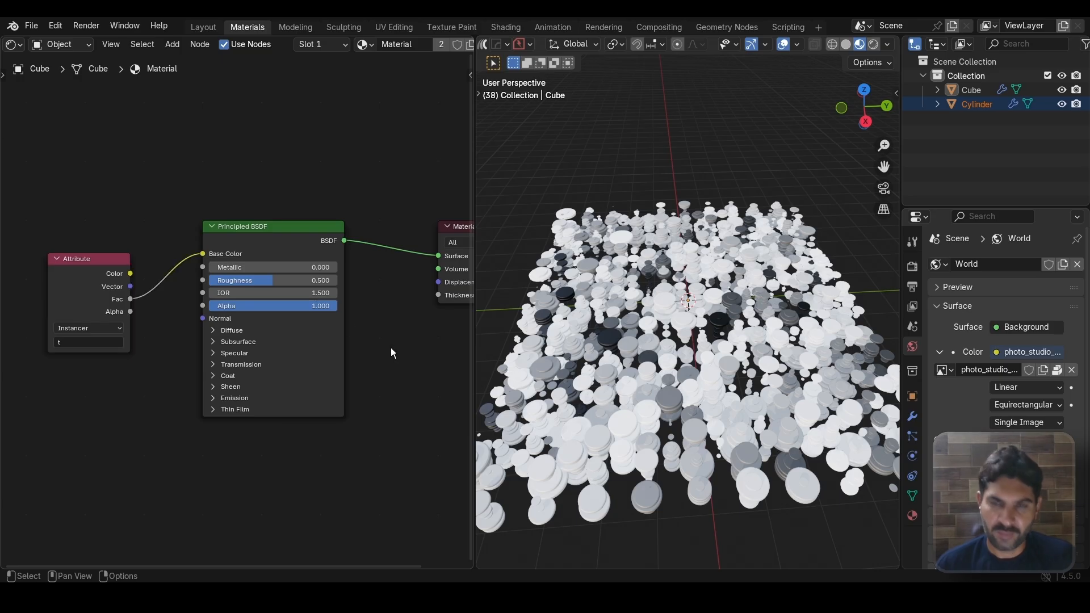
middle_click_drag(390, 348, 333, 351)
key("shift+a")
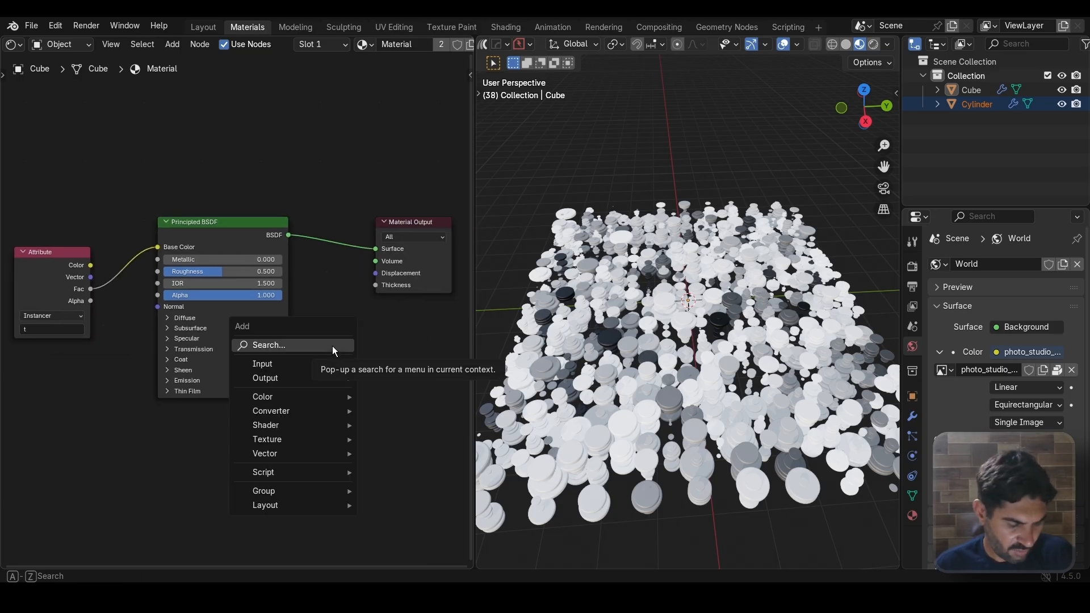
type("mix")
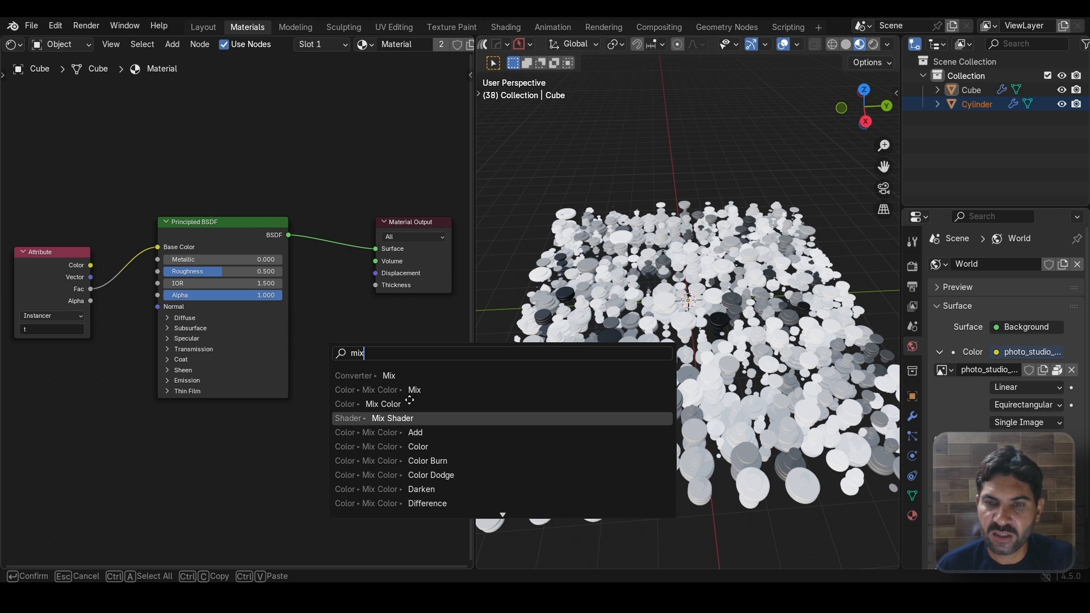
left_click(400, 418)
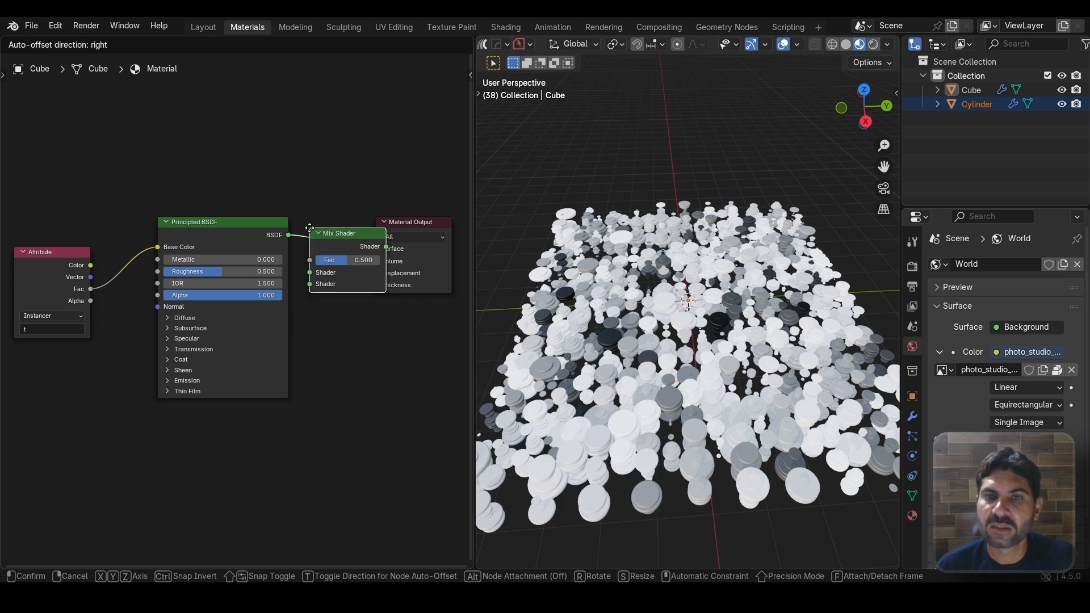
left_click(347, 306)
left_click_drag(239, 251, 234, 302)
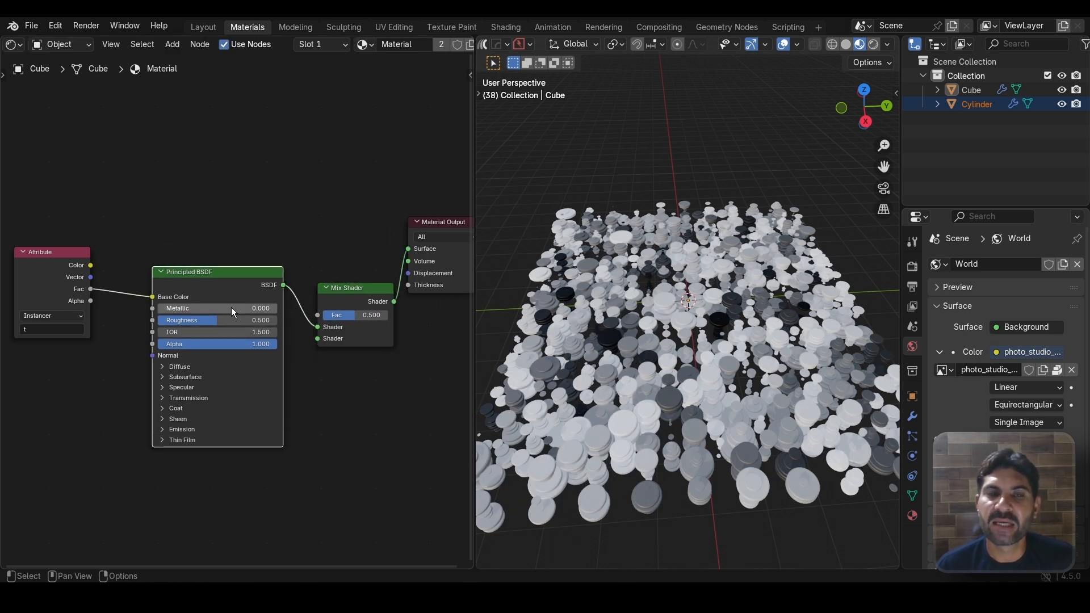
key("shift+a")
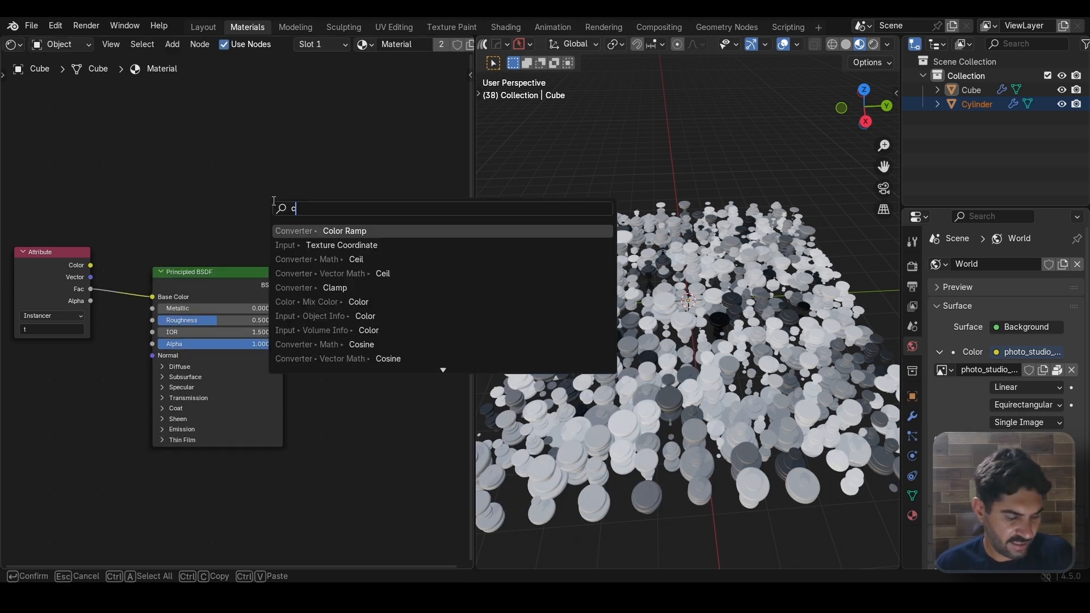
type("col")
key("Down")
key("Down")
key("Return")
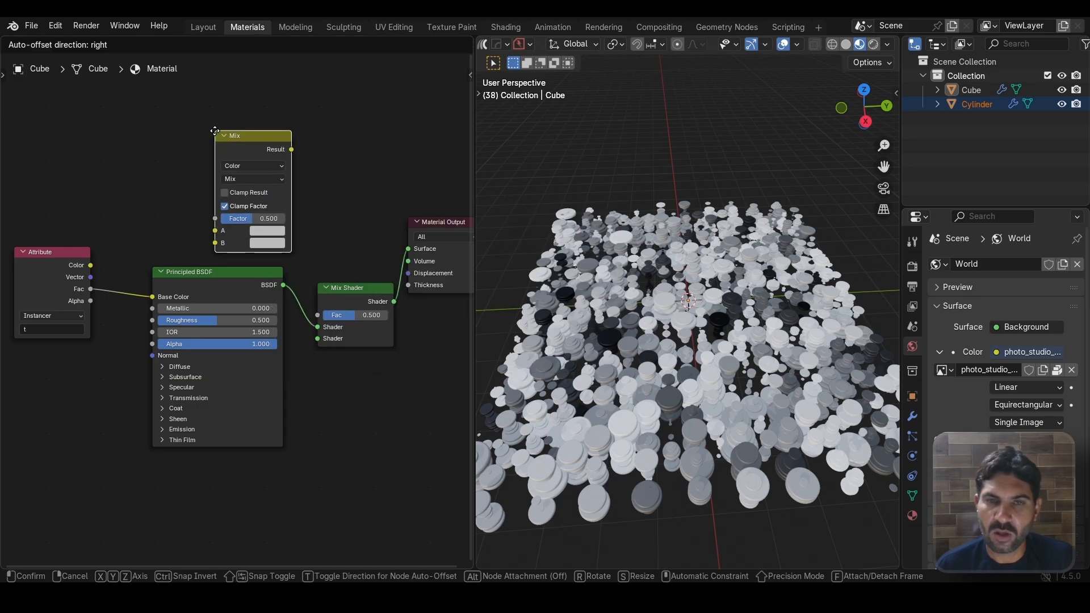
left_click(256, 161)
key("ctrl+z")
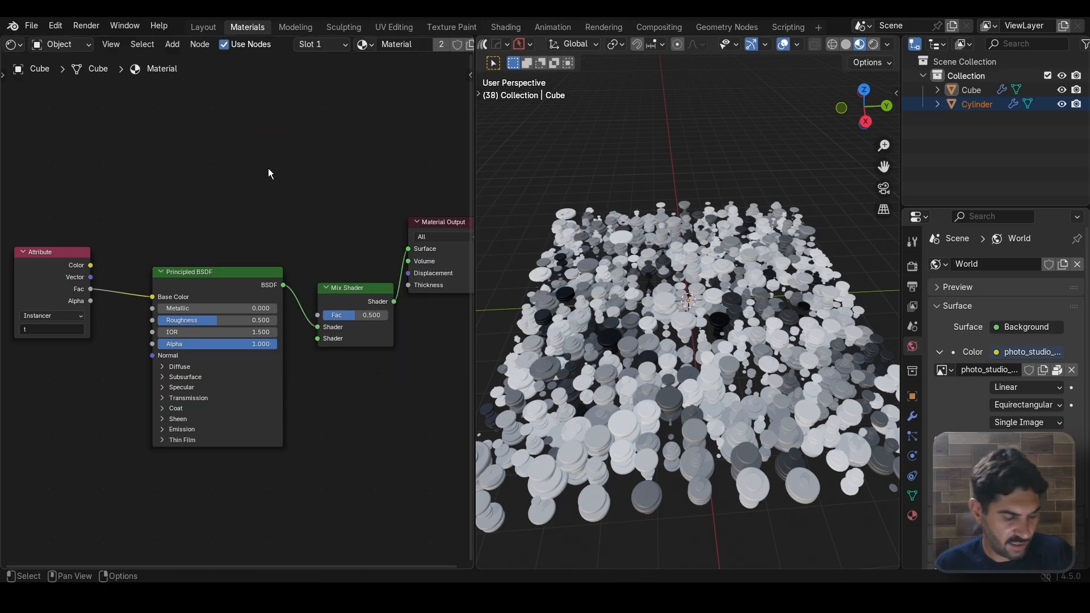
Step: Add a Color Ramp node above the Principled BSDF
key("shift+a")
type("co")
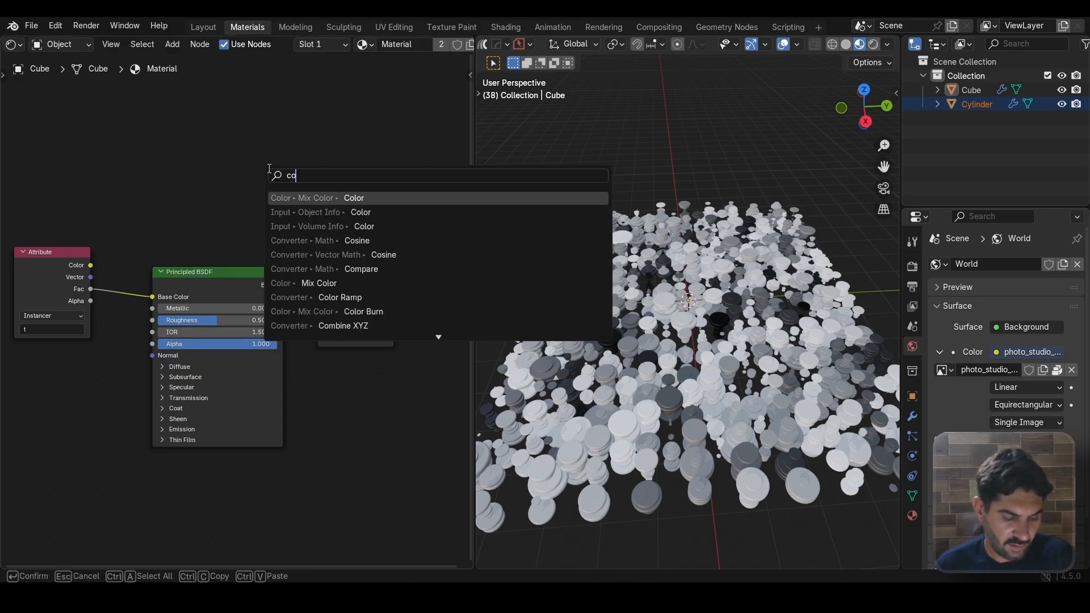
type("l")
key("Down")
key("Down")
key("Down")
key("Down")
key("Return")
left_click(199, 137)
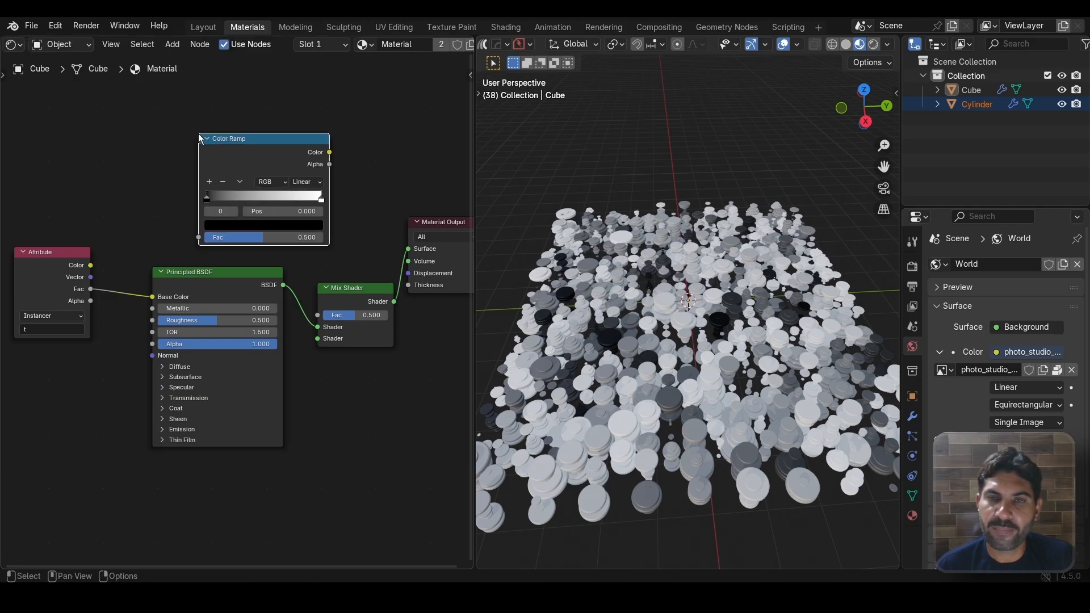
Step: Reroute the Attribute's Fac link from Base Color to the Color Ramp's Fac, and connect the ramp's Color output to the Mix Shader's Fac
left_click_drag(148, 297, 200, 237)
scroll(334, 156, "up", 1)
scroll(334, 156, "up", 1)
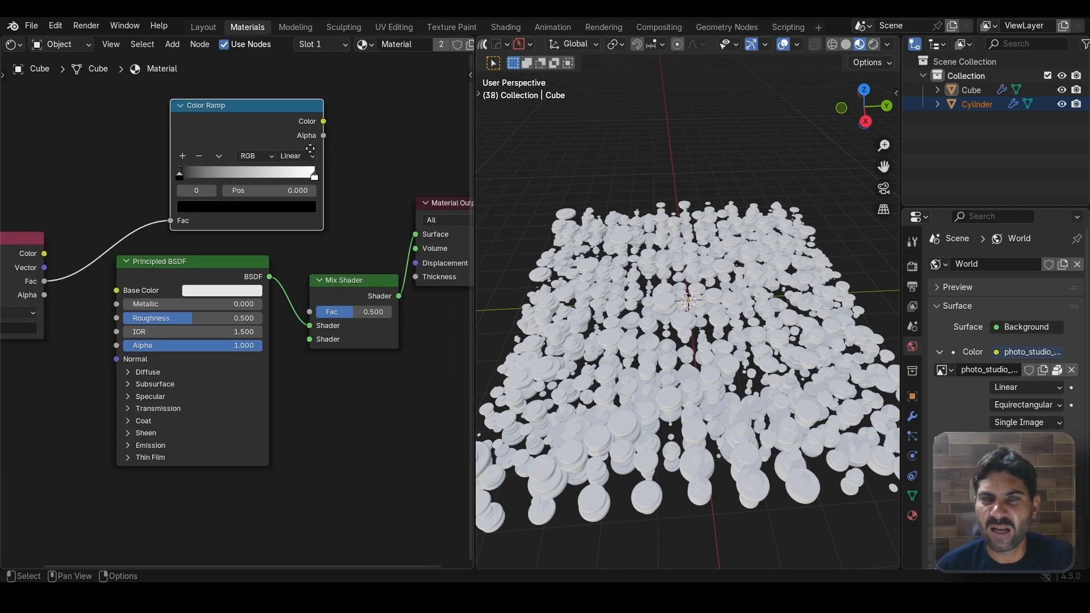
mouse_move(322, 121)
left_mouse_down()
mouse_move(396, 245)
mouse_move(387, 237)
mouse_move(316, 270)
mouse_move(305, 302)
mouse_move(309, 311)
mouse_move(355, 292)
left_mouse_up()
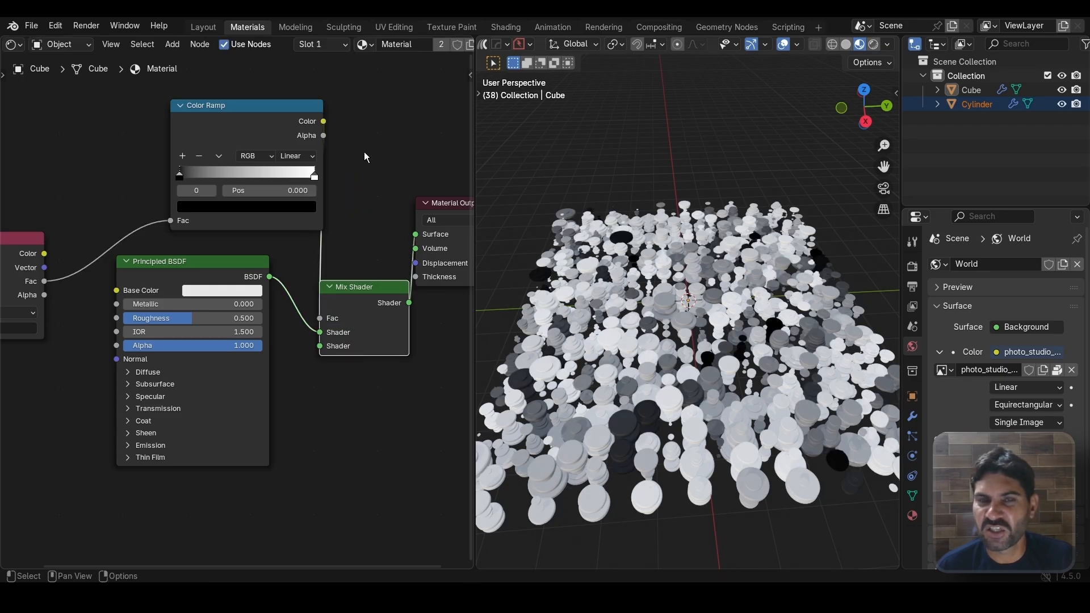
Step: Set the Color Ramp's interpolation to Constant, shift its black stop towards the middle and place the white stop at position 0.698
left_click(299, 155)
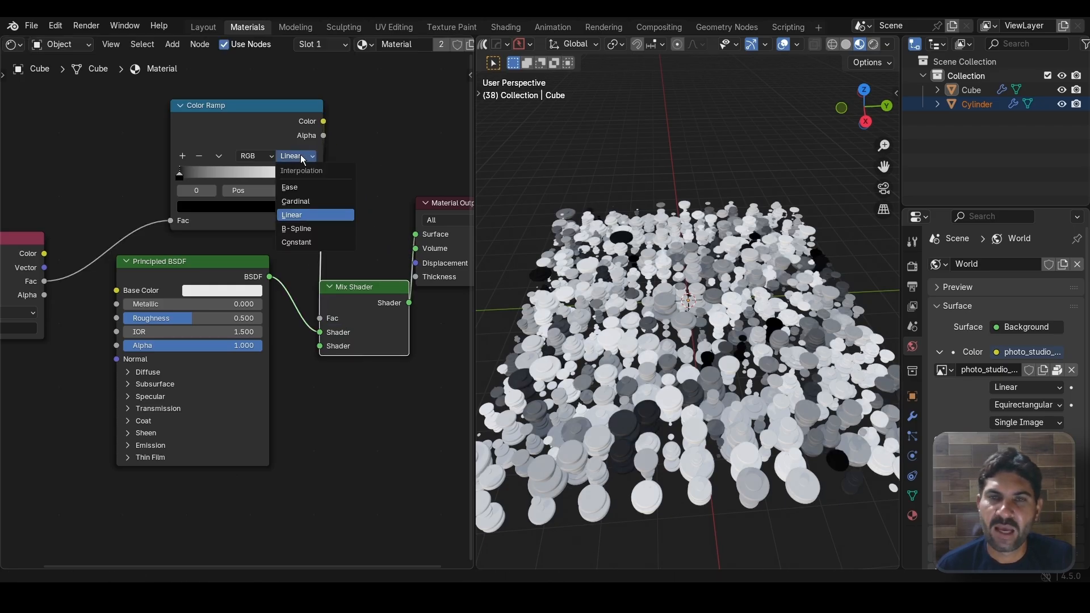
left_click(301, 241)
scroll(386, 176, "up", 2)
left_click_drag(286, 173, 229, 189)
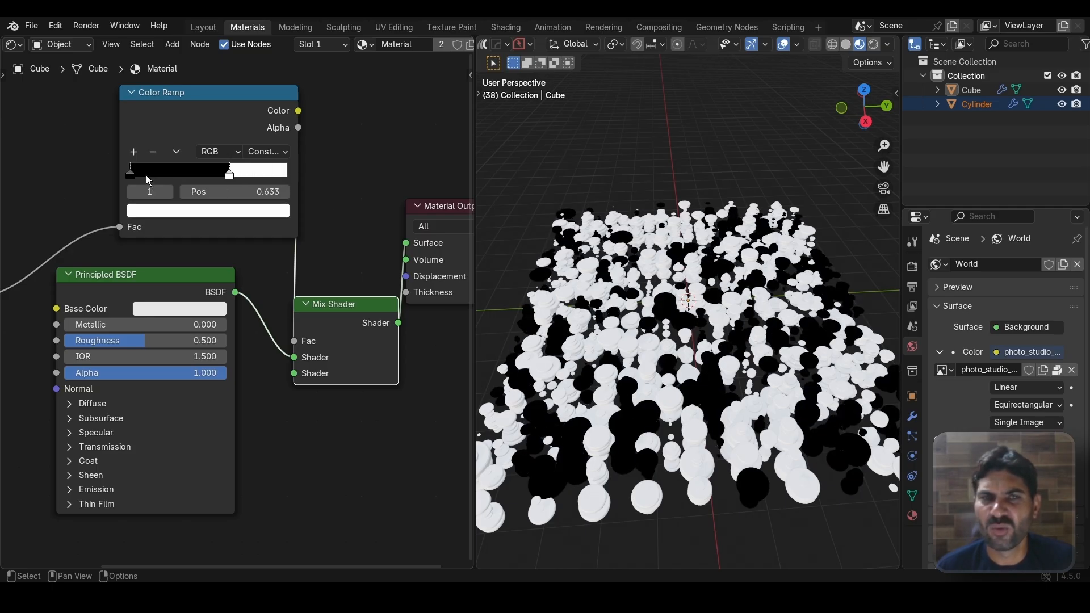
left_click_drag(140, 174, 240, 181)
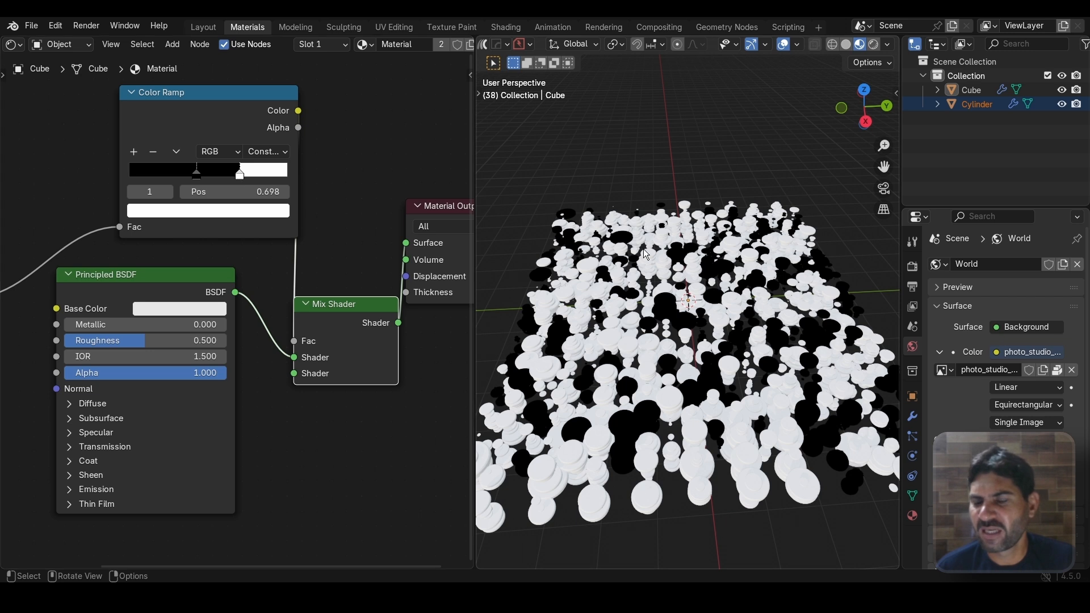
Step: Add a Glass BSDF node below the Principled BSDF
middle_click_drag(645, 254, 692, 278)
scroll(658, 325, "down", 2)
scroll(303, 412, "down", 3)
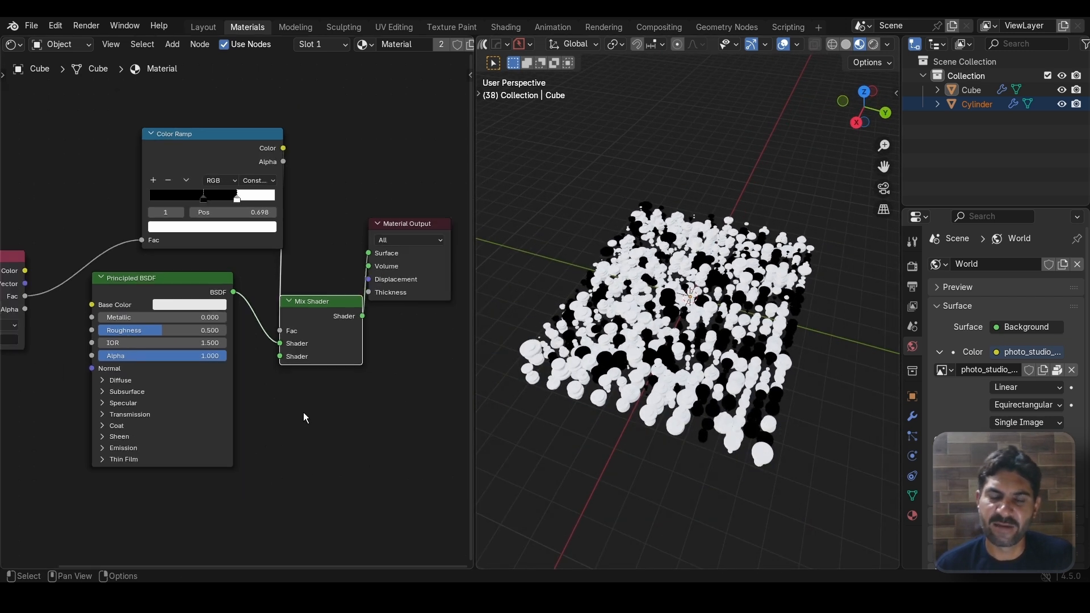
middle_click_drag(302, 415, 299, 305)
scroll(300, 306, "up", 2)
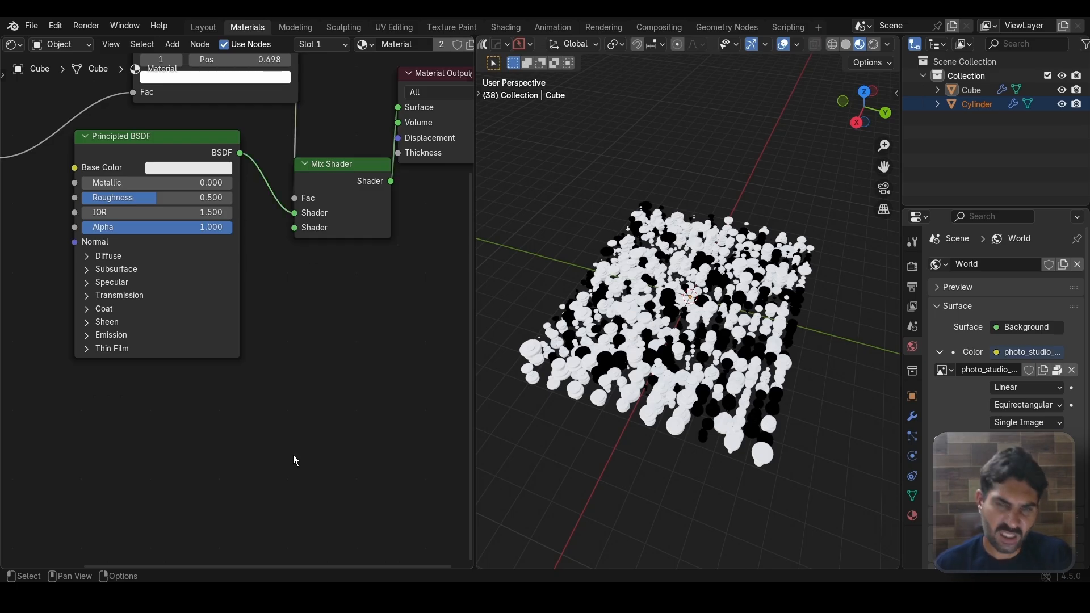
key("shift+a")
mouse_move(294, 458)
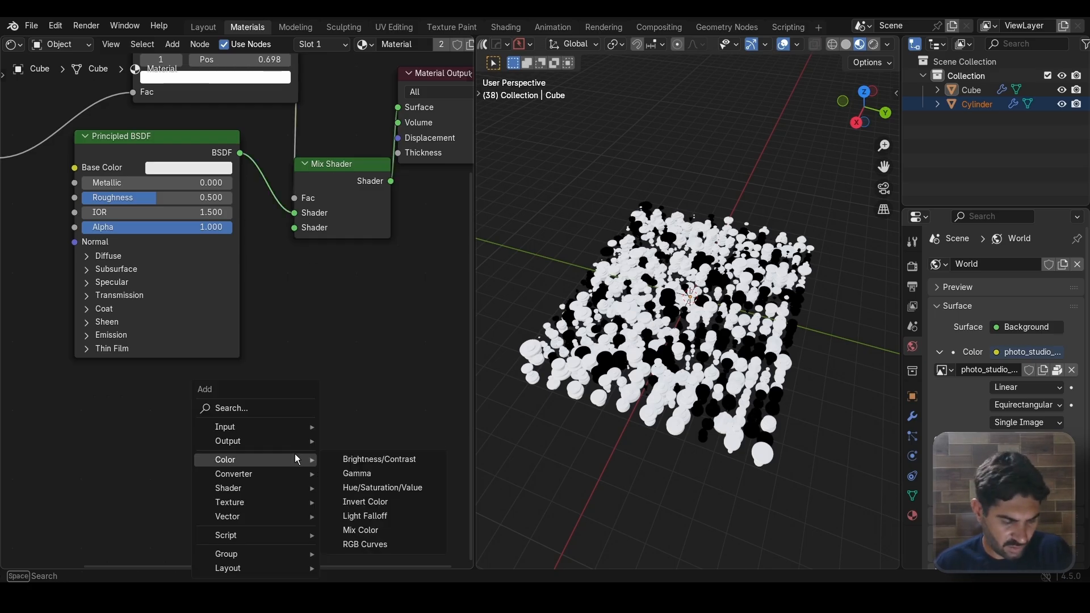
type("glass")
key("Return")
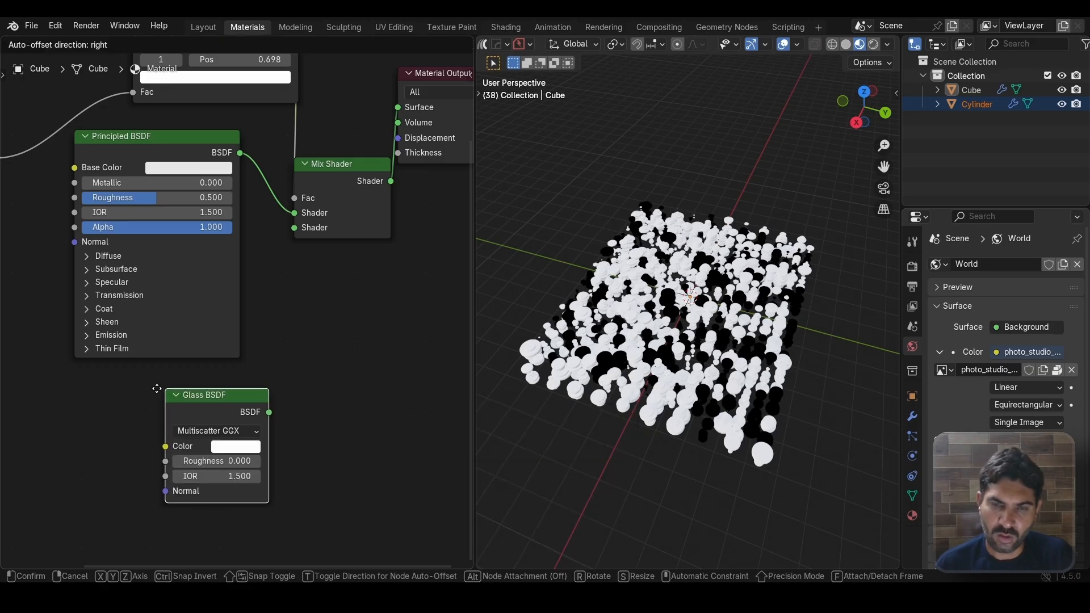
left_click(140, 387)
Step: Connect the Glass BSDF output to the Mix Shader's second Shader input and move the Glass node closer to the Principled BSDF
left_click_drag(252, 410, 258, 379)
left_click_drag(280, 238, 294, 227)
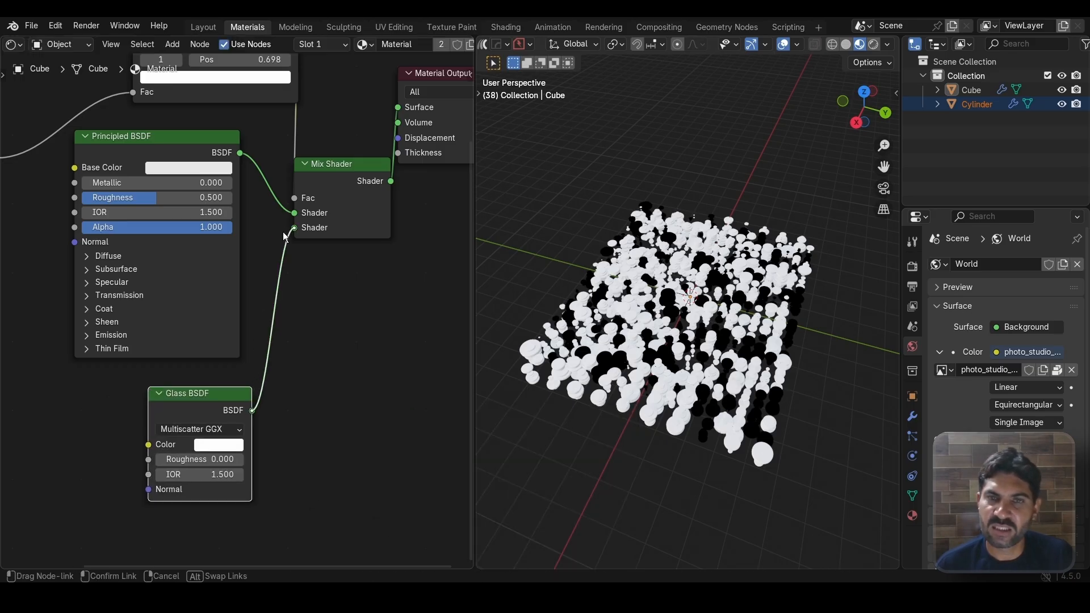
left_click_drag(203, 401, 223, 386)
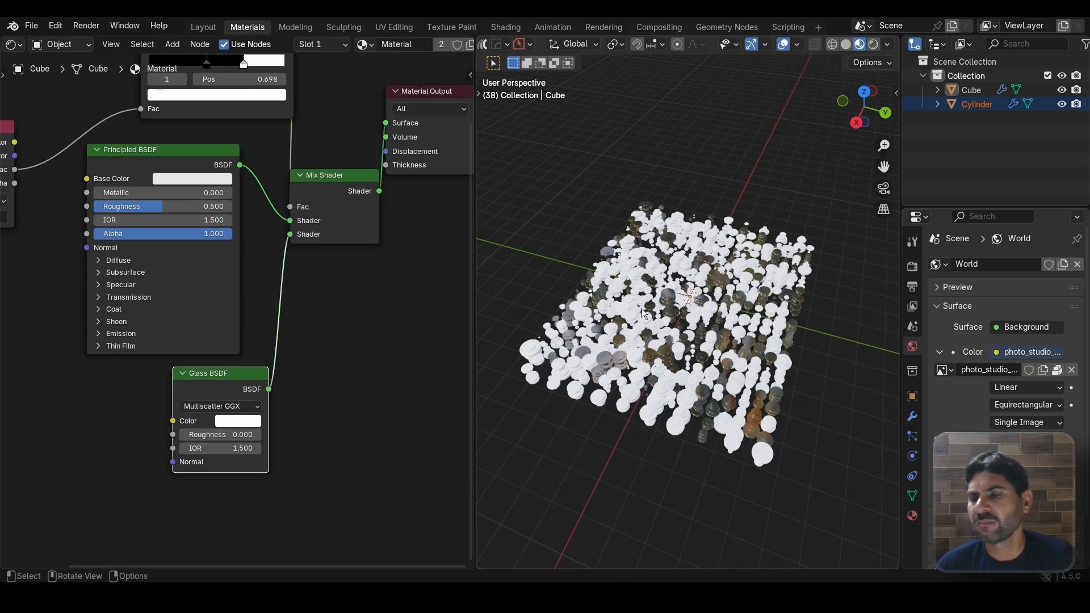
Step: Move the Attribute node farther from the Principled BSDF to make room between them
scroll(646, 313, "up", 5)
scroll(335, 290, "down", 3)
middle_click_drag(329, 294, 427, 275)
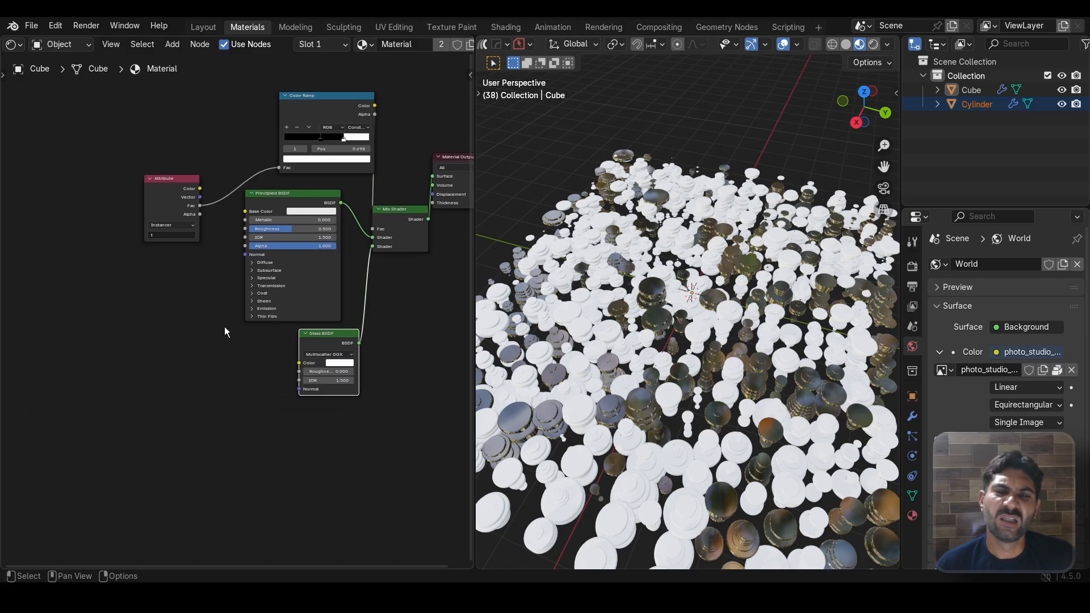
scroll(221, 328, "up", 4)
left_click_drag(150, 151, 22, 182)
middle_click_drag(575, 233, 659, 302)
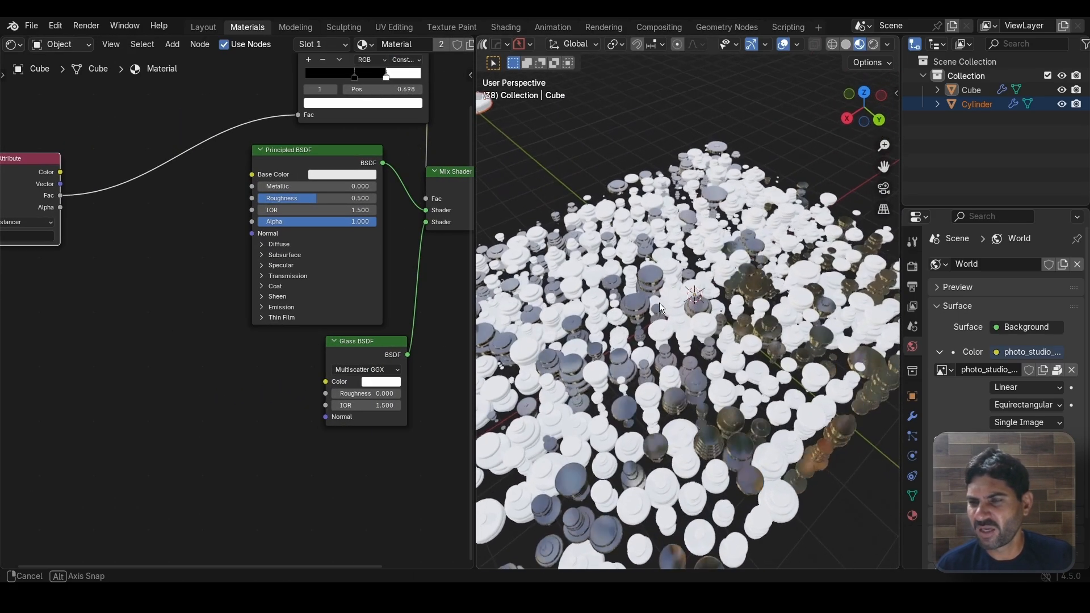
scroll(665, 278, "up", 2)
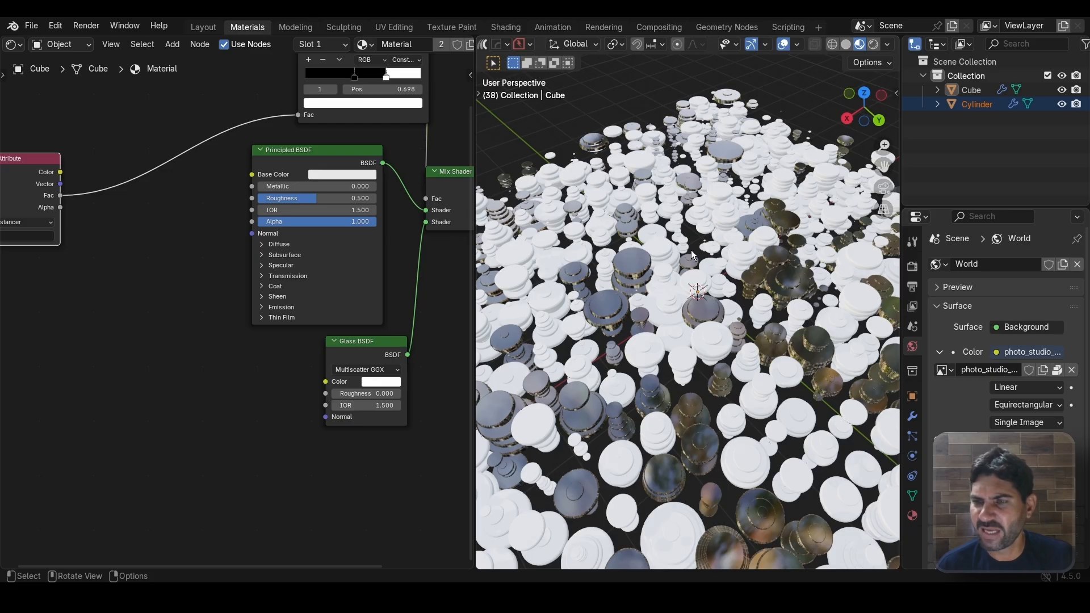
scroll(223, 333, "down", 1)
middle_click_drag(176, 341, 209, 343)
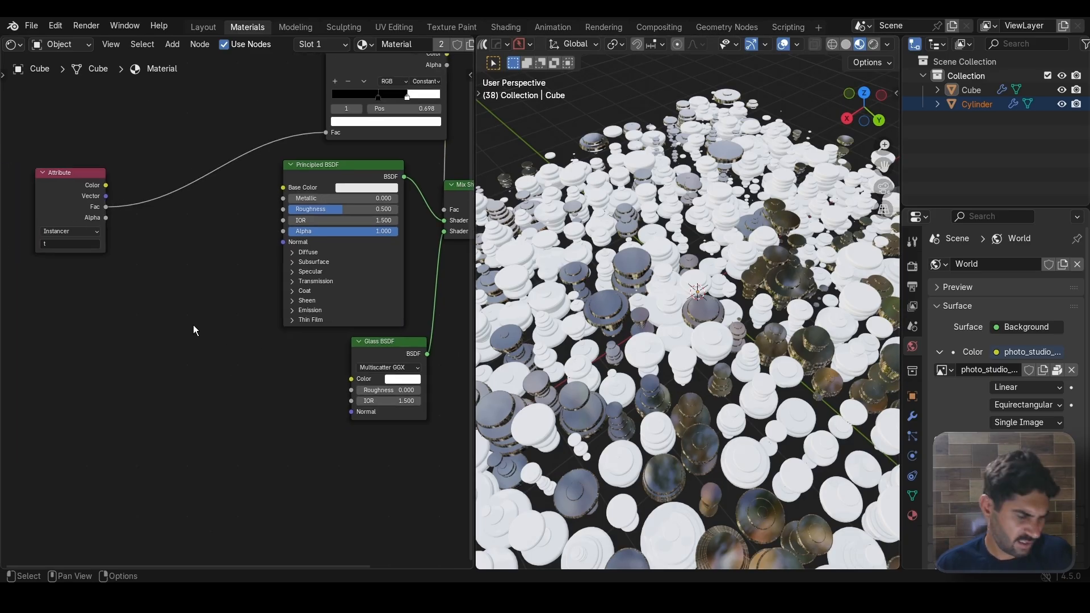
key("shift+a")
type("col")
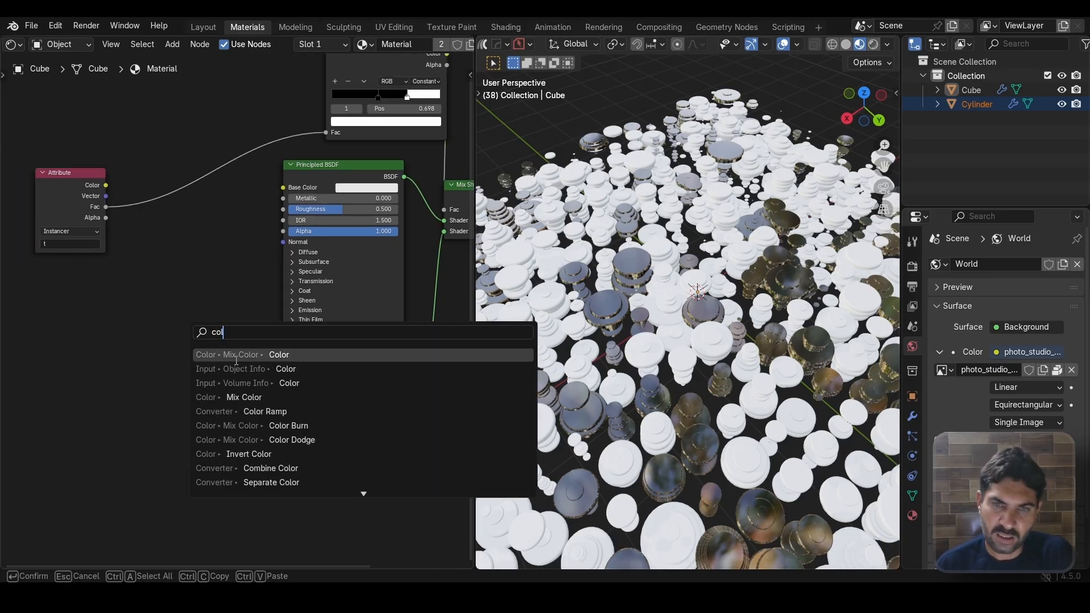
left_click(236, 397)
left_click(183, 270)
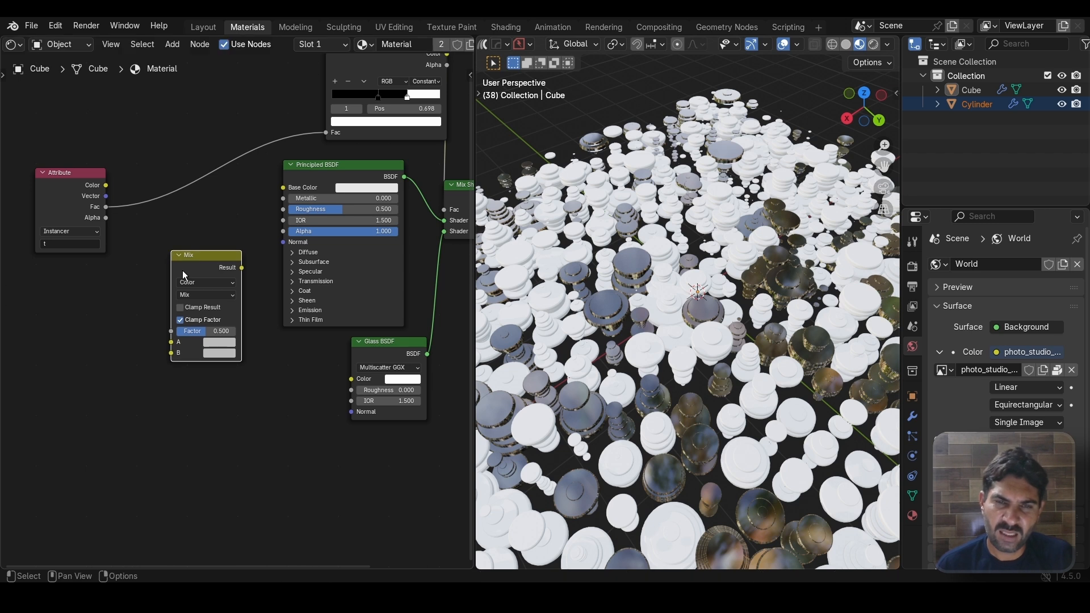
key("x")
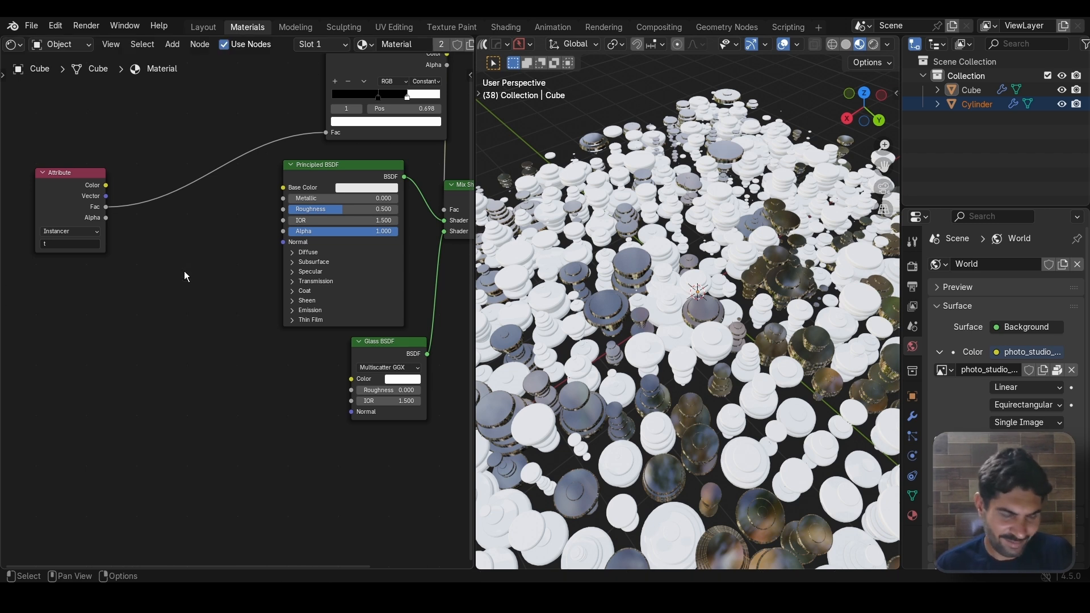
Step: Add a second Color Ramp node between the Attribute node and the Principled BSDF
key("shift+a")
type("col")
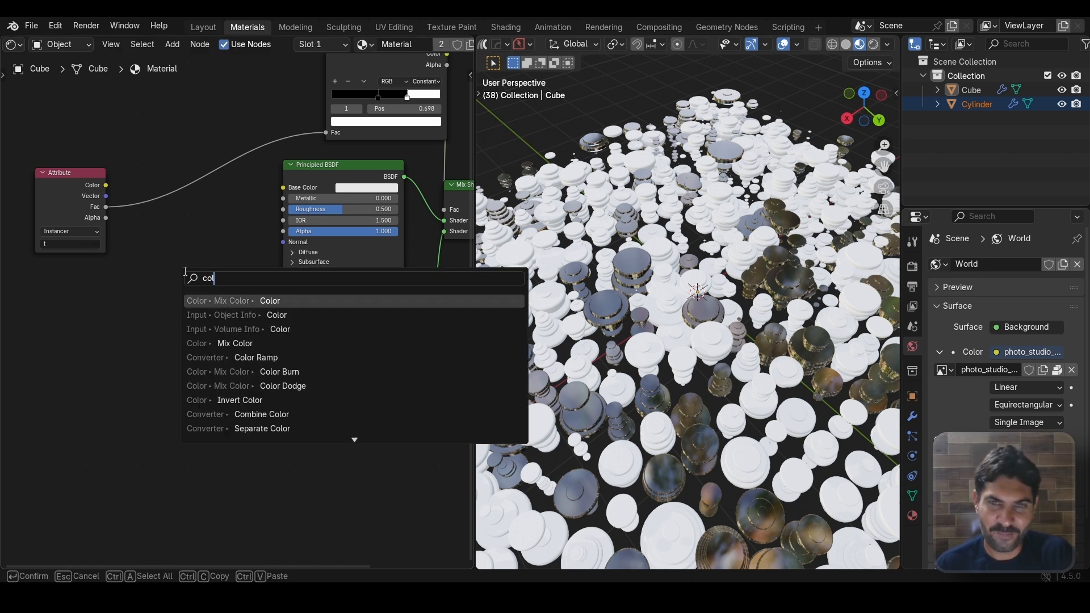
key("Down")
key("Down")
key("Down")
key("Down")
key("Return")
left_click(129, 256)
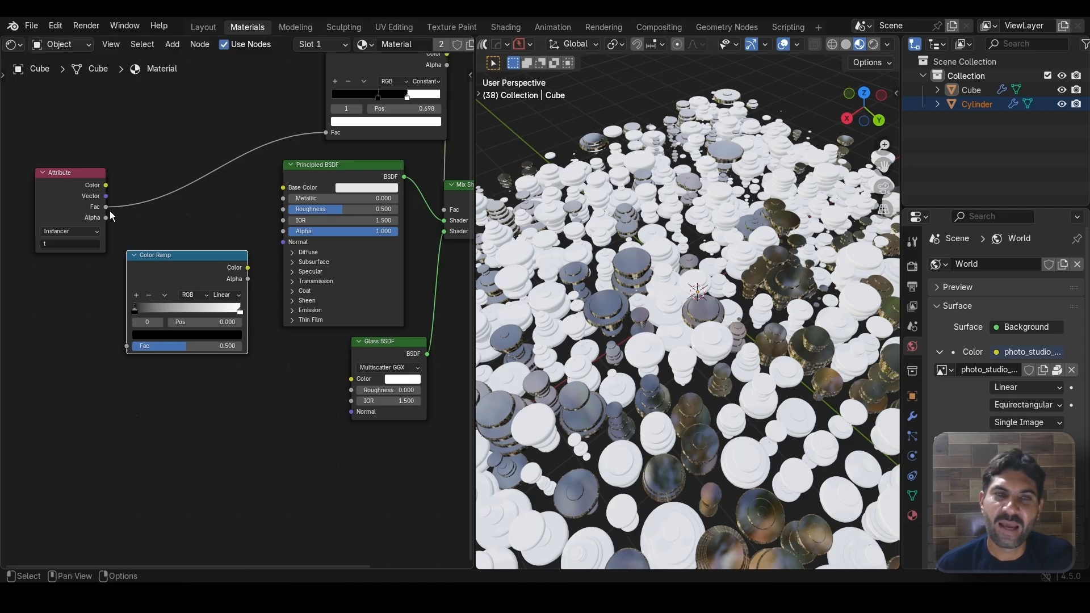
Step: Connect the Attribute's Fac to the new Color Ramp's Fac and the ramp's Color output to the Principled BSDF's Base Color
left_click_drag(106, 218, 108, 221)
left_click_drag(118, 345, 123, 346)
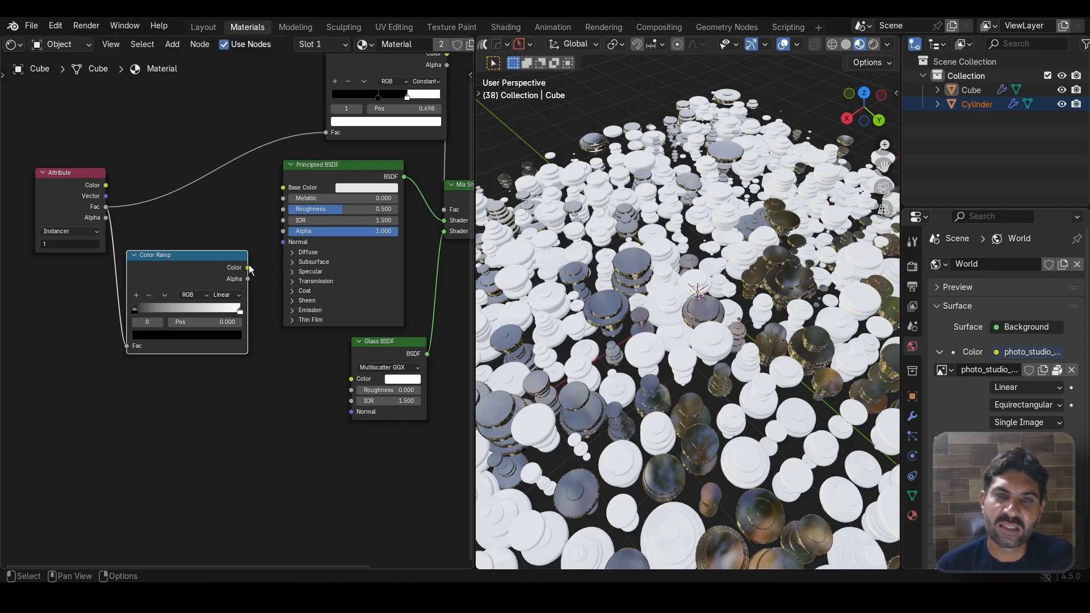
left_click_drag(249, 267, 280, 193)
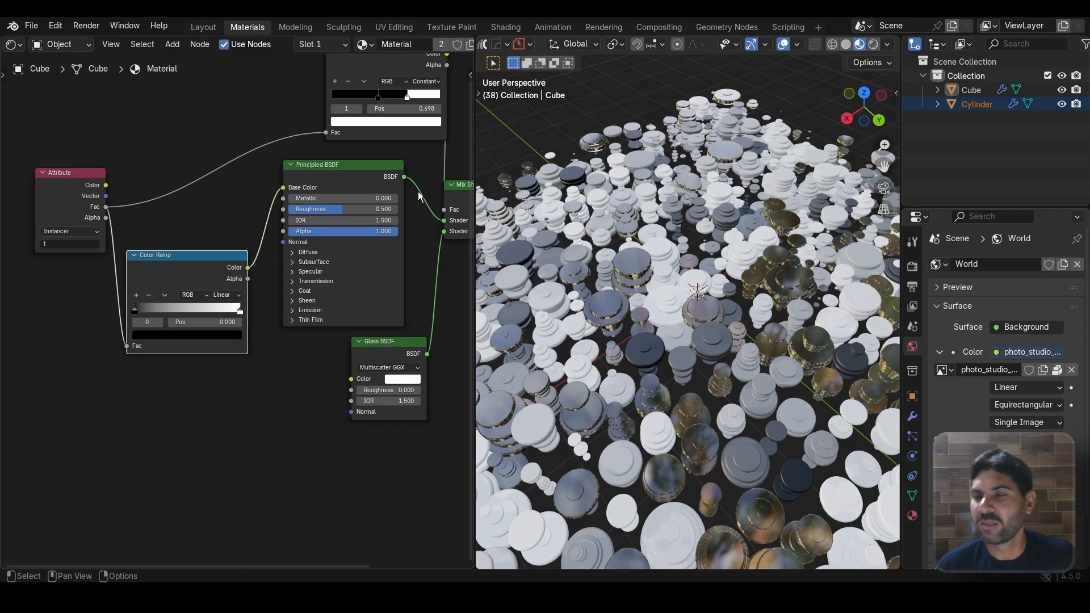
Step: Move the new Color Ramp's black stop to position 0.349 and its white stop to 0.811
scroll(206, 343, "up", 3)
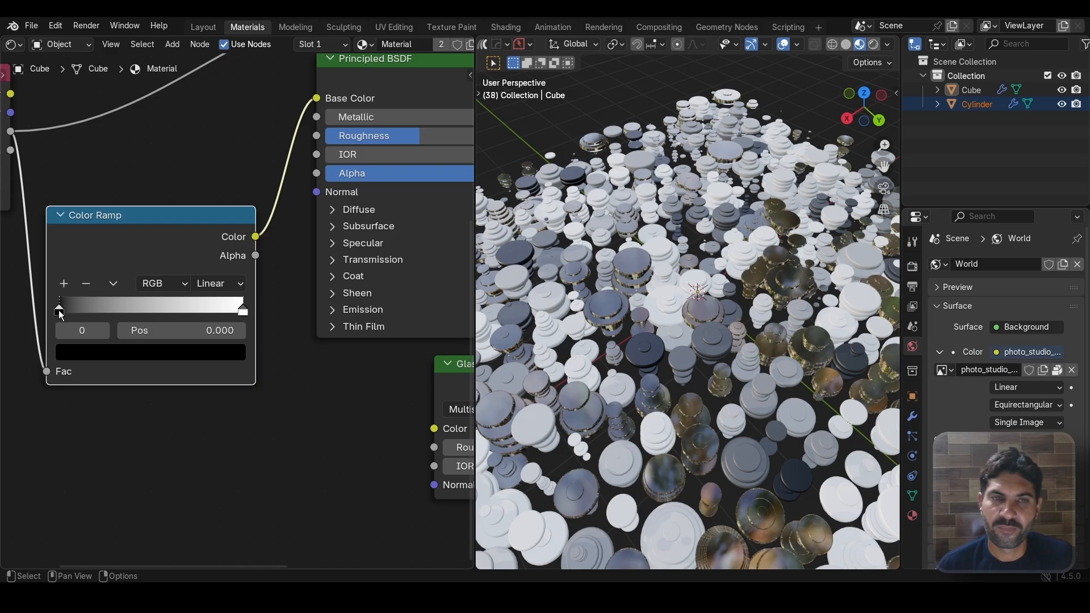
left_click_drag(59, 310, 121, 330)
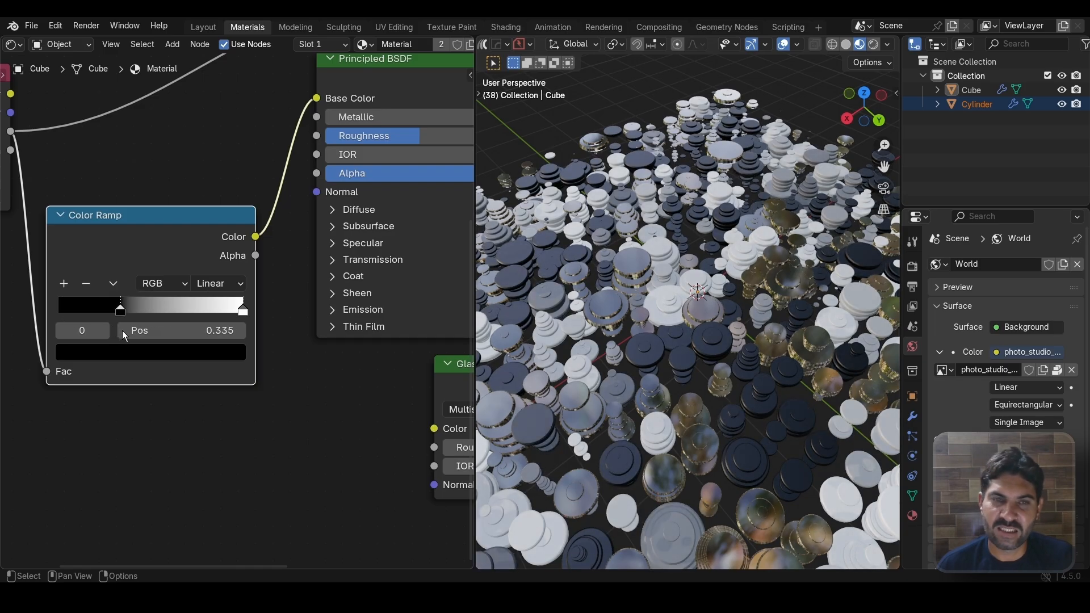
left_click(243, 309)
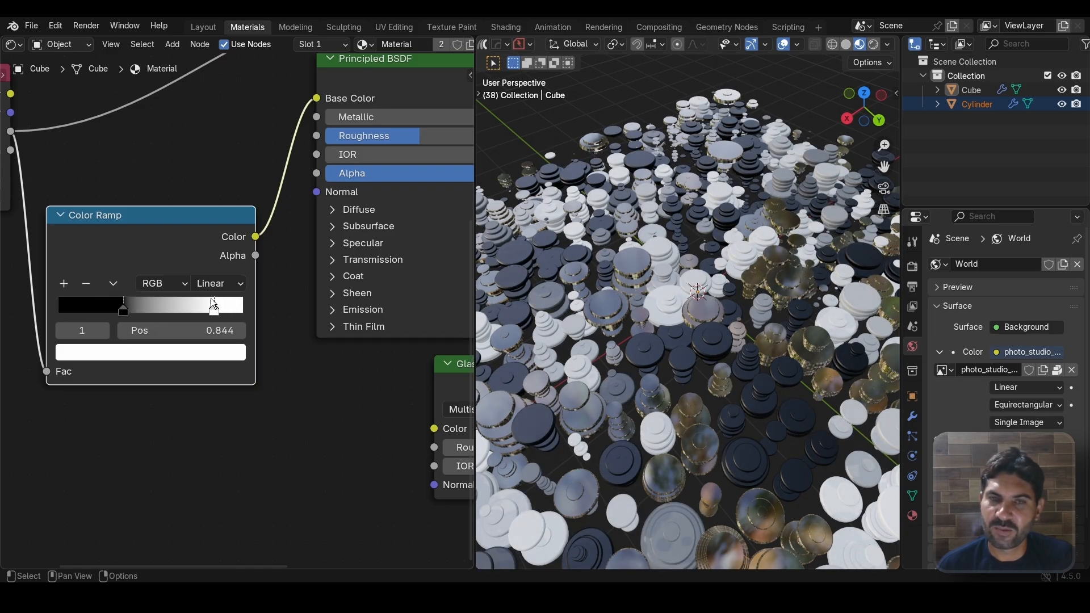
Step: Recolor the ramp's black stop to a saturated orange and darken the white stop slightly to a light grey
left_click(123, 311)
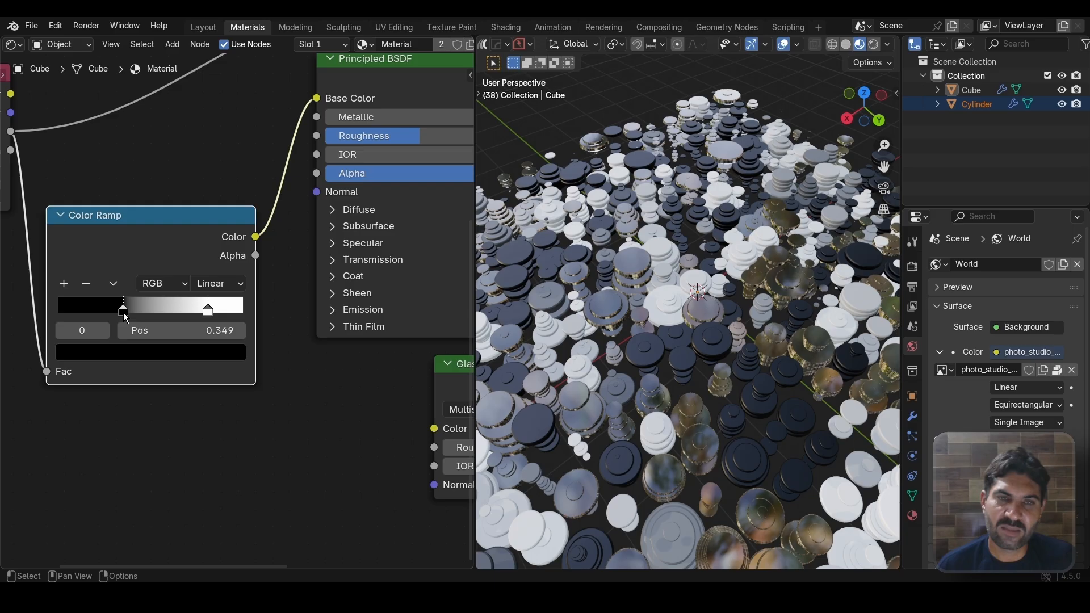
left_click(136, 353)
left_click(213, 95)
left_click_drag(142, 175, 105, 194)
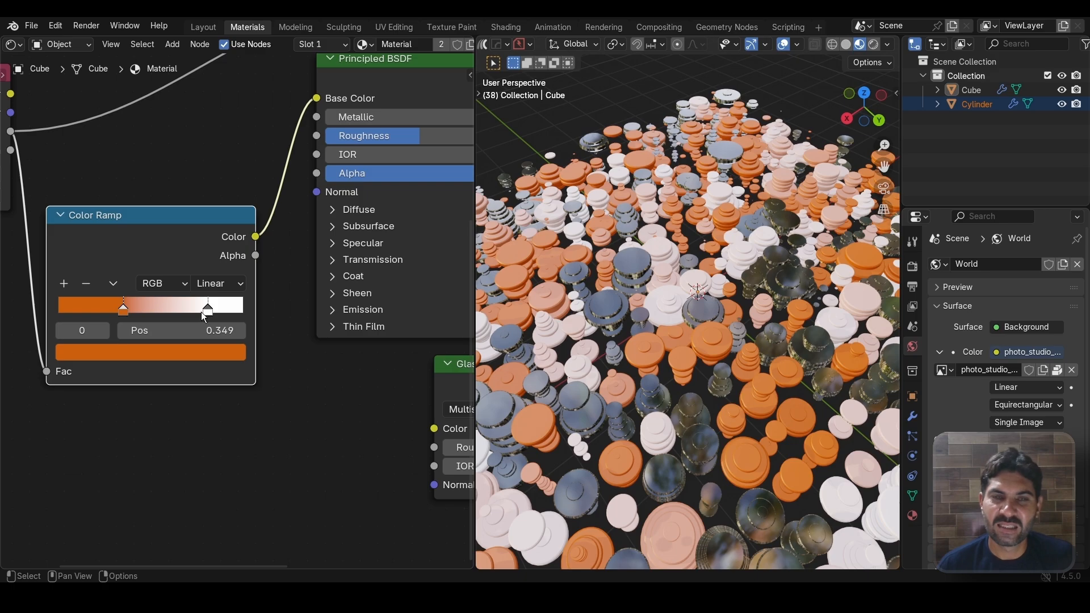
left_click(206, 309)
left_click(215, 355)
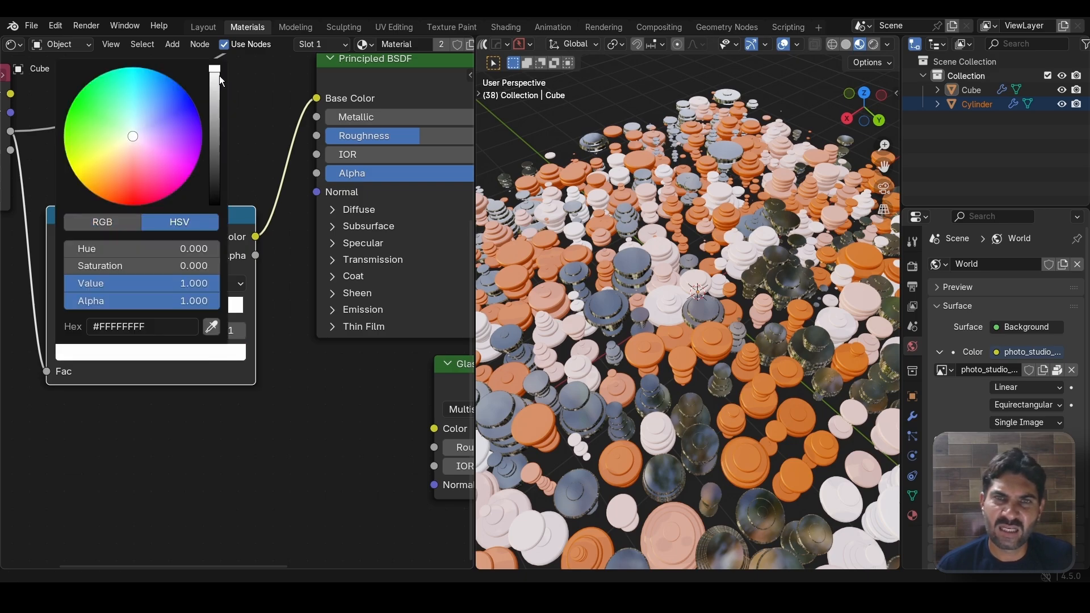
left_click_drag(220, 77, 215, 73)
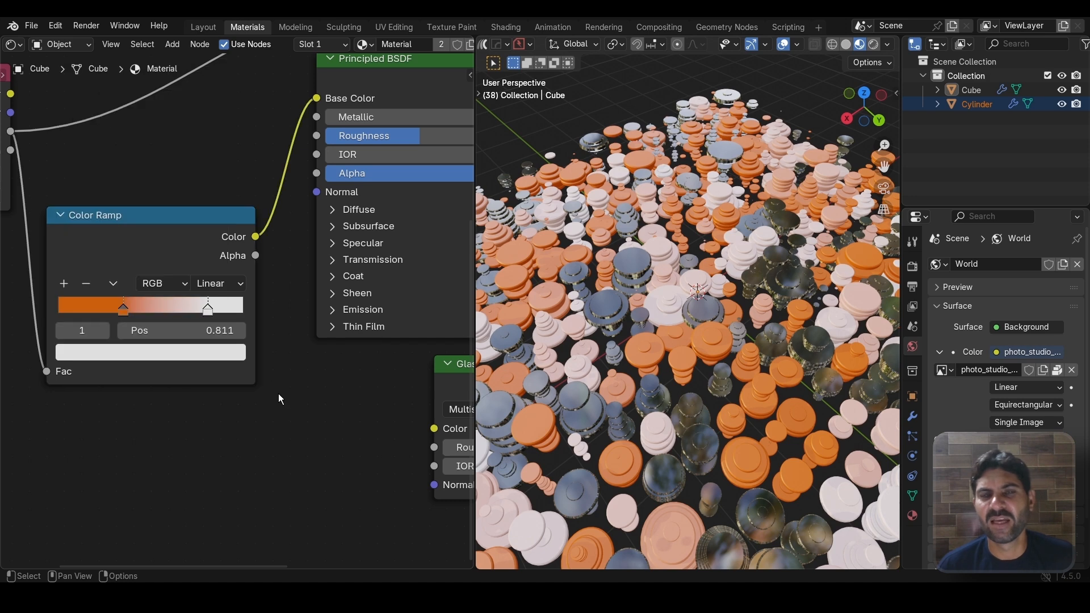
Step: Play the animation briefly to preview the colored and glass disc stacks, stopping at frame 92
scroll(278, 393, "down", 3)
scroll(676, 345, "down", 4)
middle_click_drag(676, 345, 690, 305)
scroll(649, 291, "up", 5)
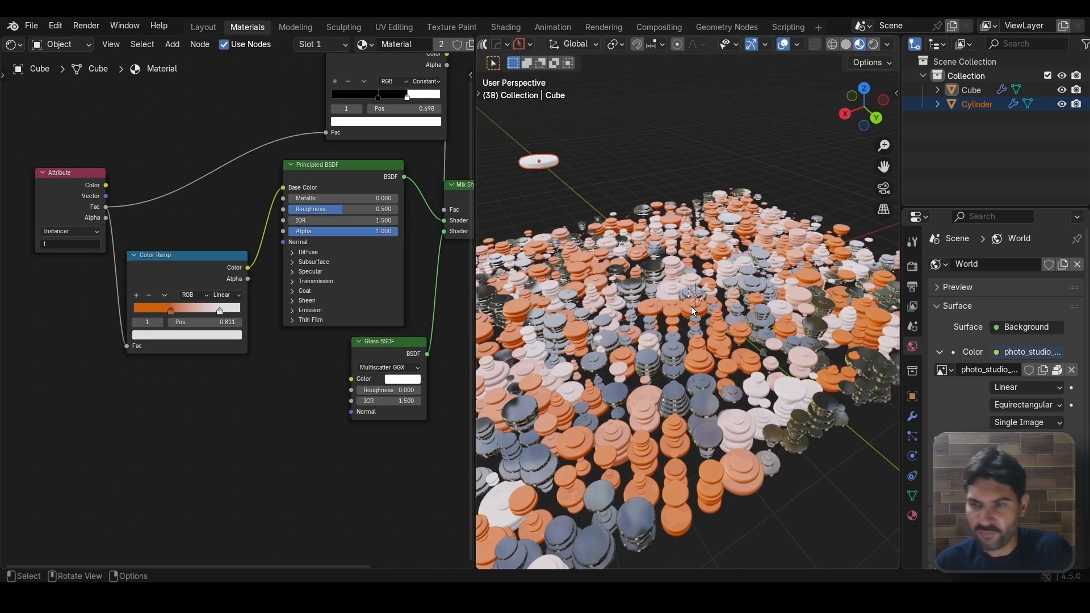
key("space")
key("space")
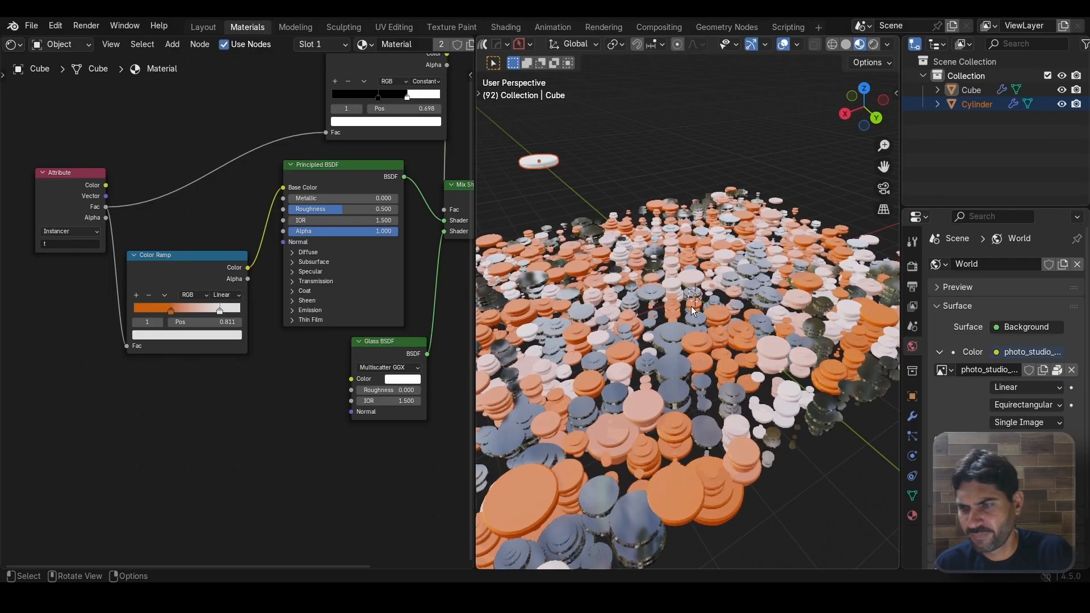
scroll(691, 304, "down", 3)
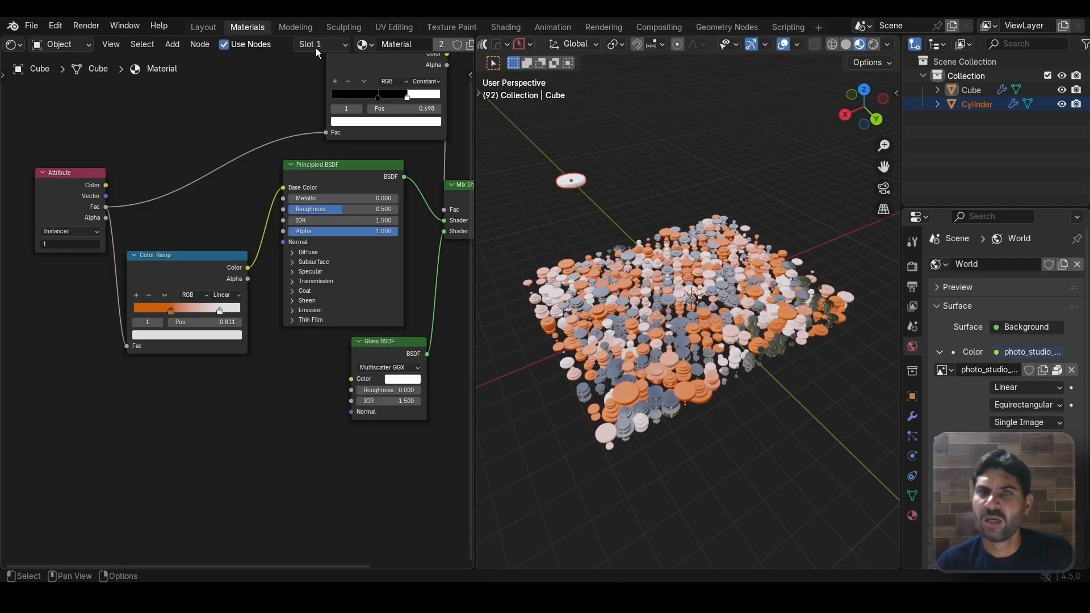
Step: Switch to the Layout workspace and add a plane mesh at the center of the disc stacks
left_click(203, 26)
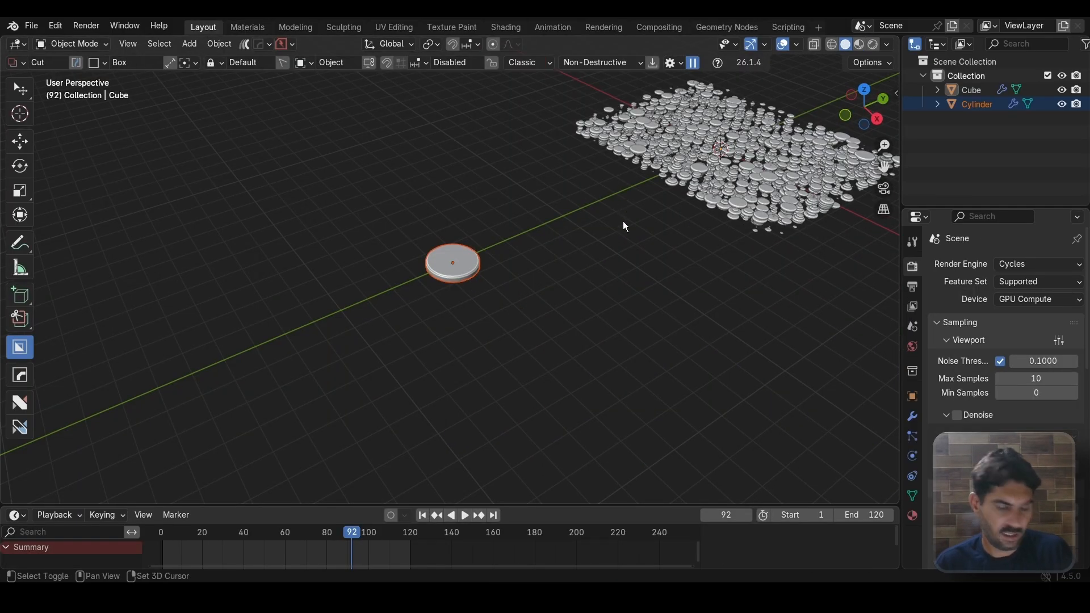
middle_click_drag(622, 220, 365, 383, "shift")
scroll(554, 287, "up", 2)
middle_click_drag(409, 219, 341, 193, "shift")
left_click(585, 218)
middle_click_drag(584, 218, 603, 257)
middle_click_drag(540, 199, 544, 230, "shift")
key("shift+a")
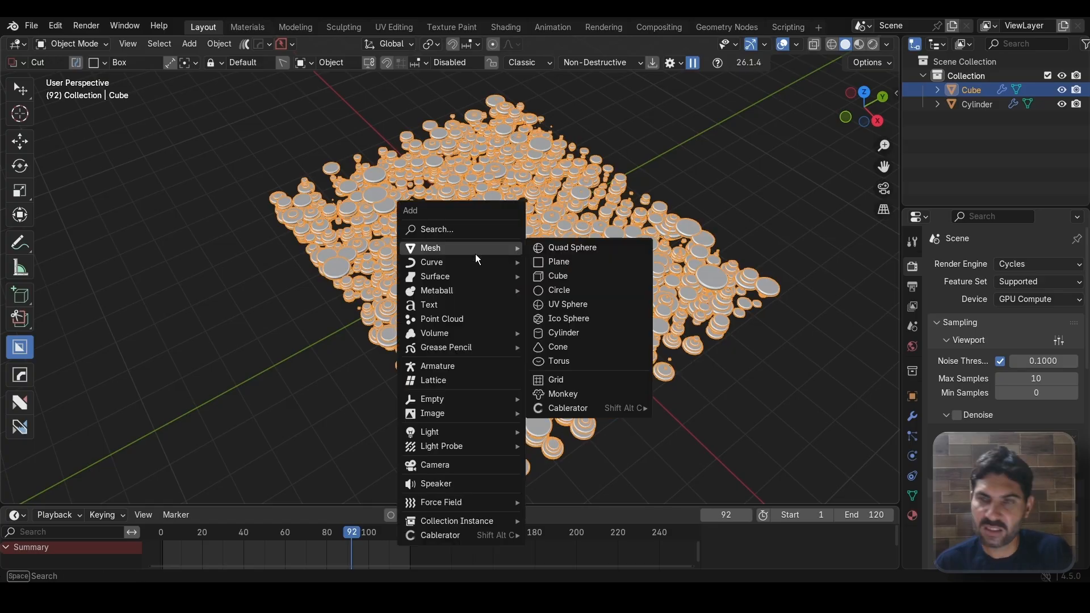
left_click(567, 260)
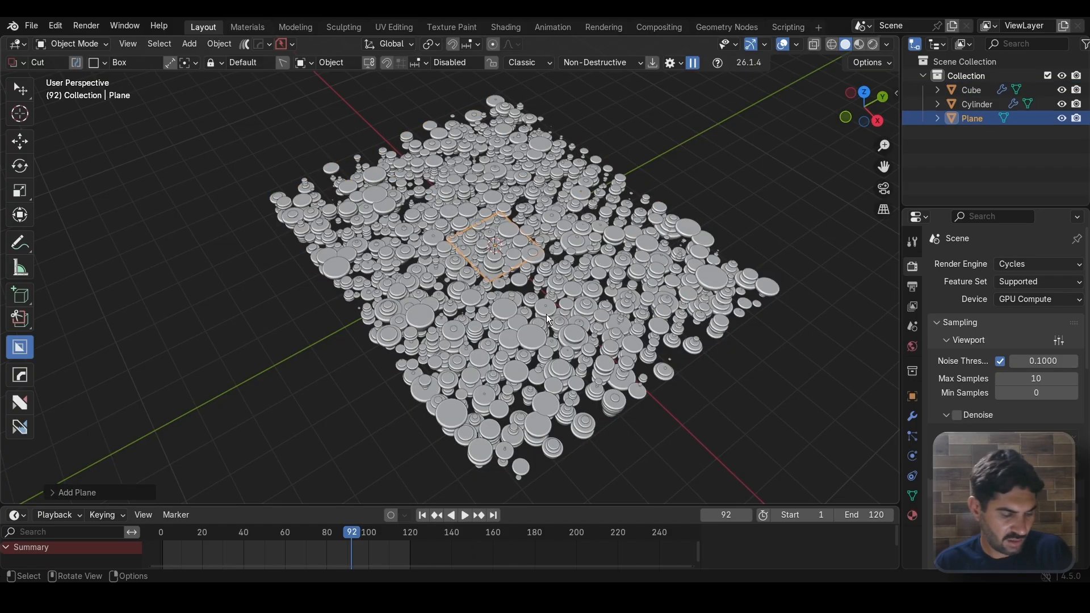
Step: Scale the plane up uniformly until it extends far beyond the disc field, and apply its object transform
key("s")
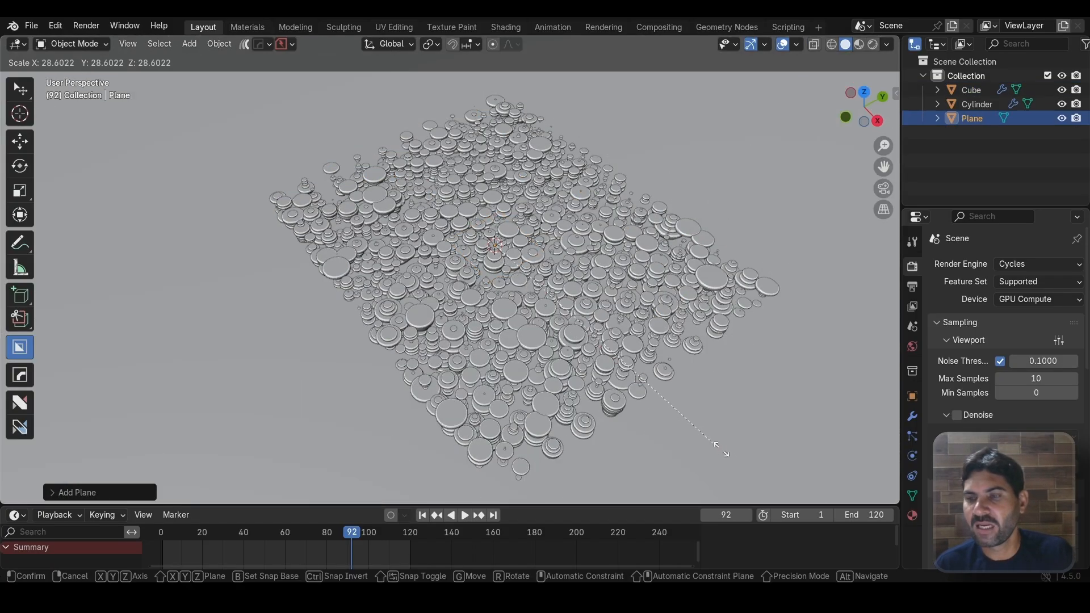
left_click(749, 471)
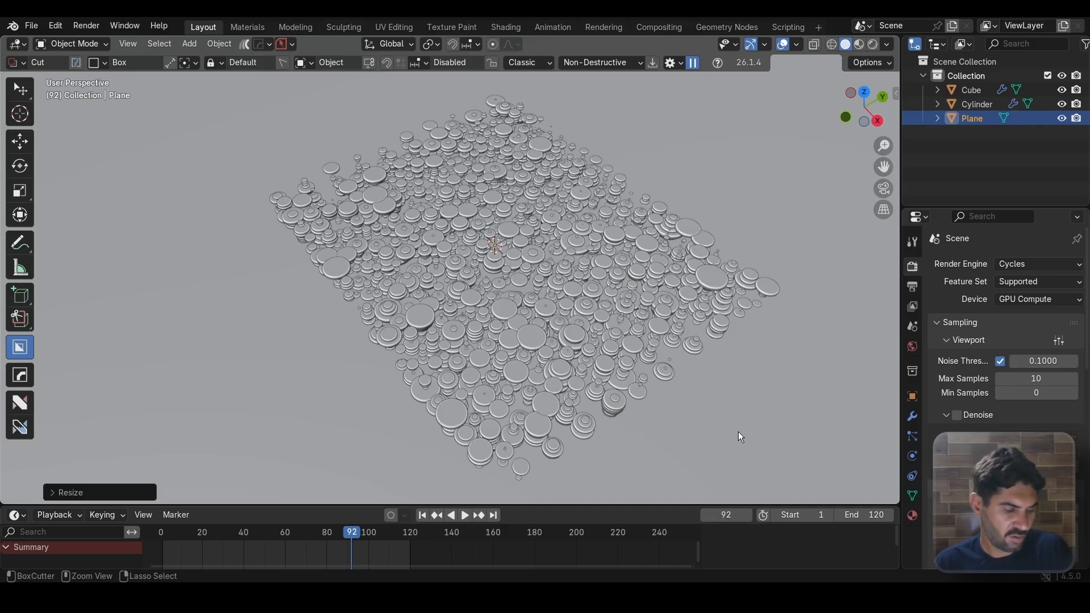
key("ctrl+a")
left_click(684, 386)
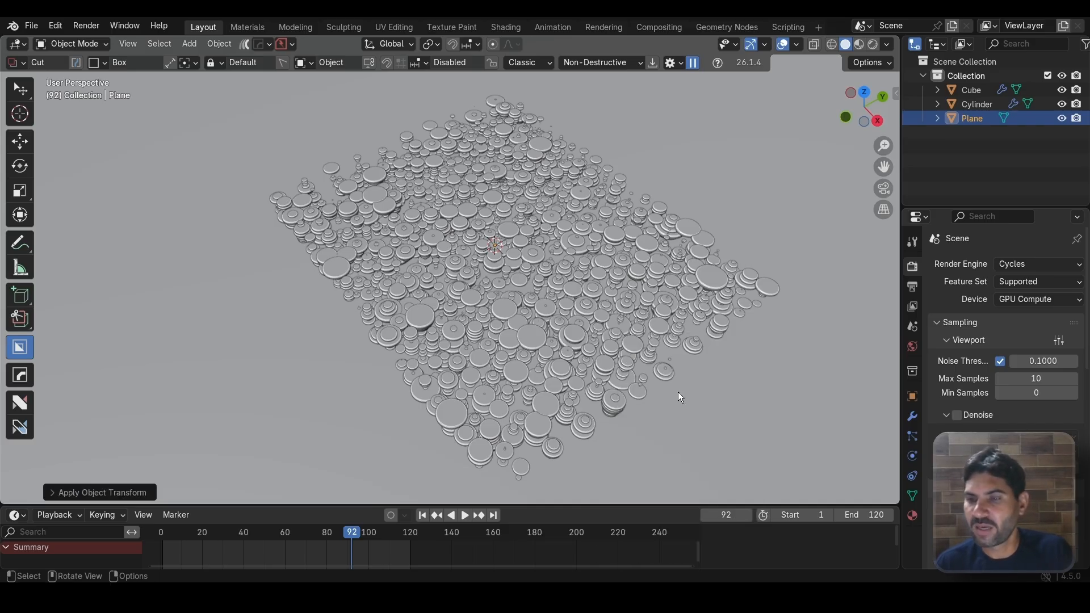
Step: Lower the plane about 3.7 m along the global Z axis to sit beneath the disc stacks
scroll(529, 298, "down", 5)
middle_click_drag(529, 298, 536, 257)
key("g")
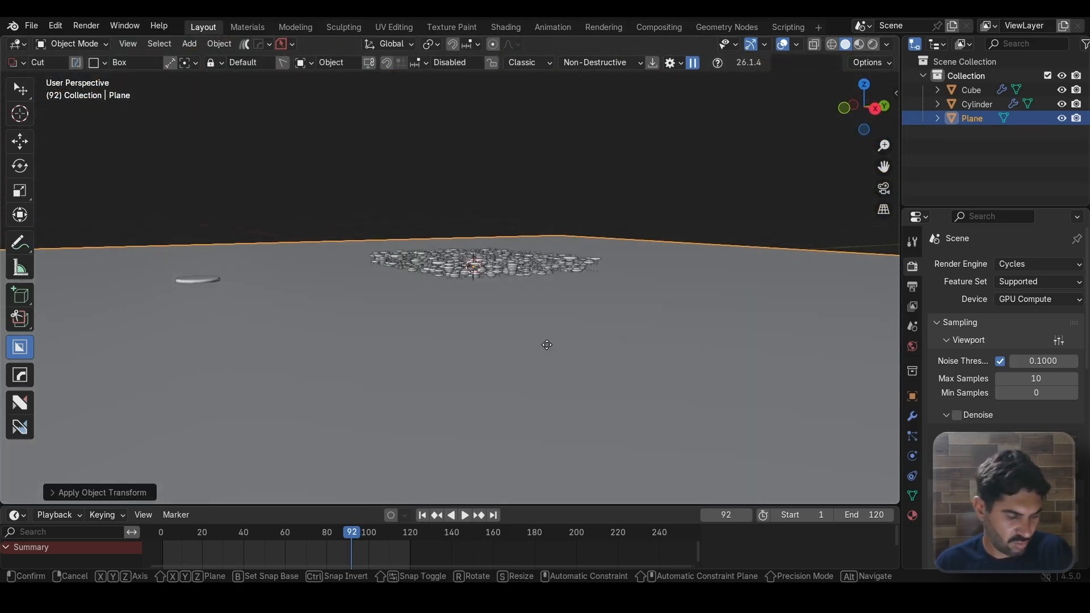
key("z")
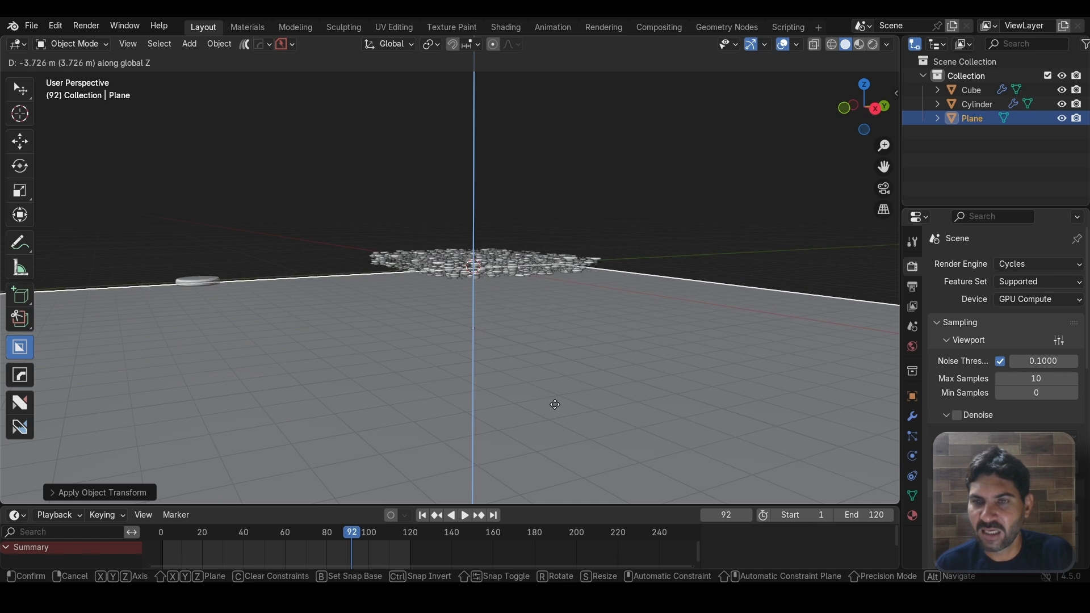
left_click(555, 405)
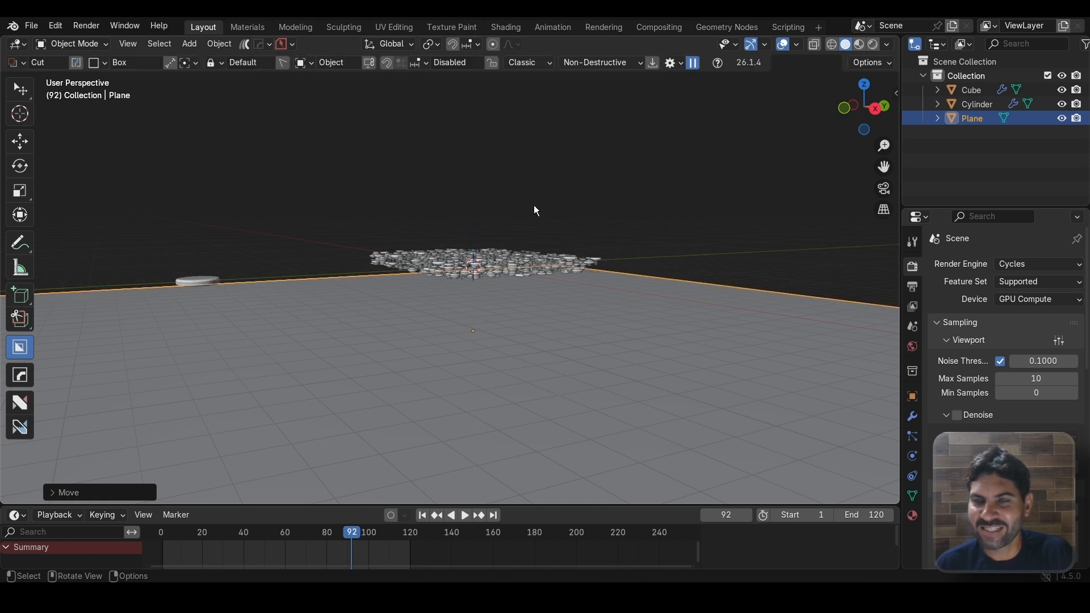
Step: Add a camera and align it to an angled view looking down on the disc stacks
middle_click_drag(534, 205, 523, 273)
scroll(515, 274, "up", 3)
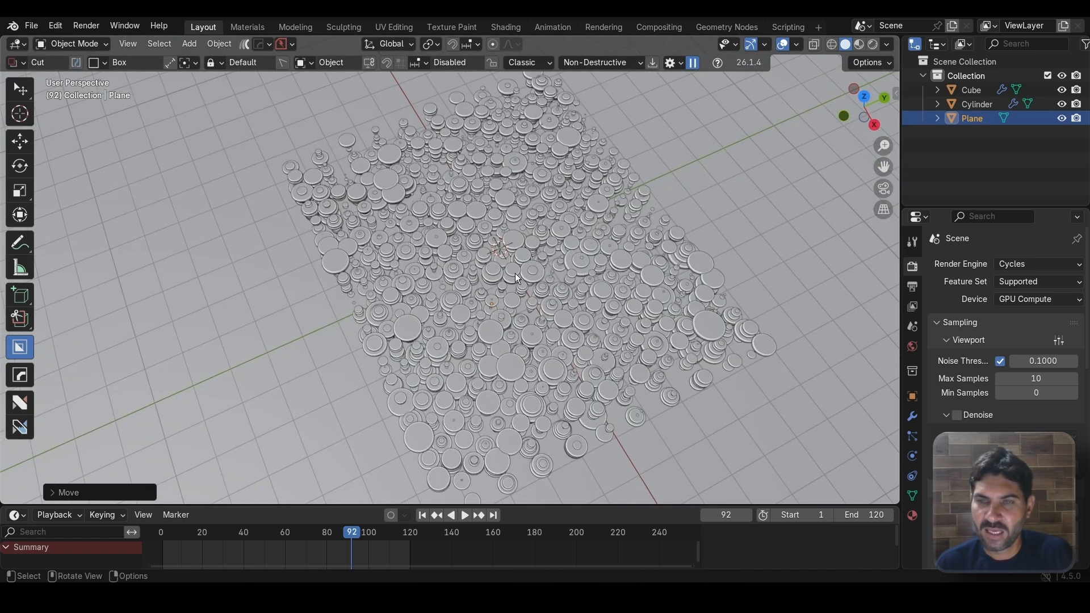
key("shift+a")
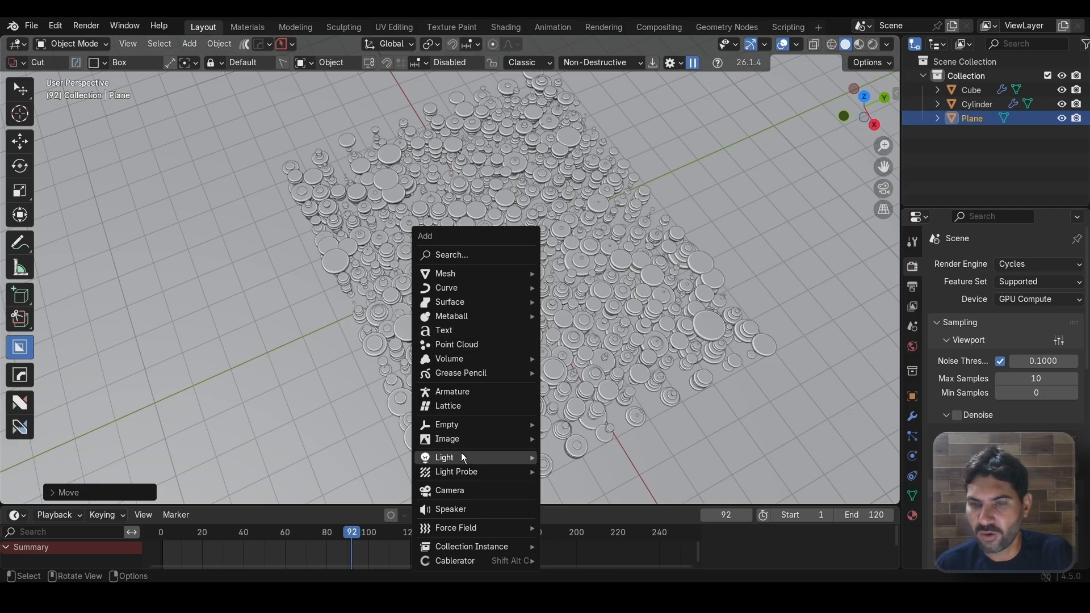
left_click(461, 489)
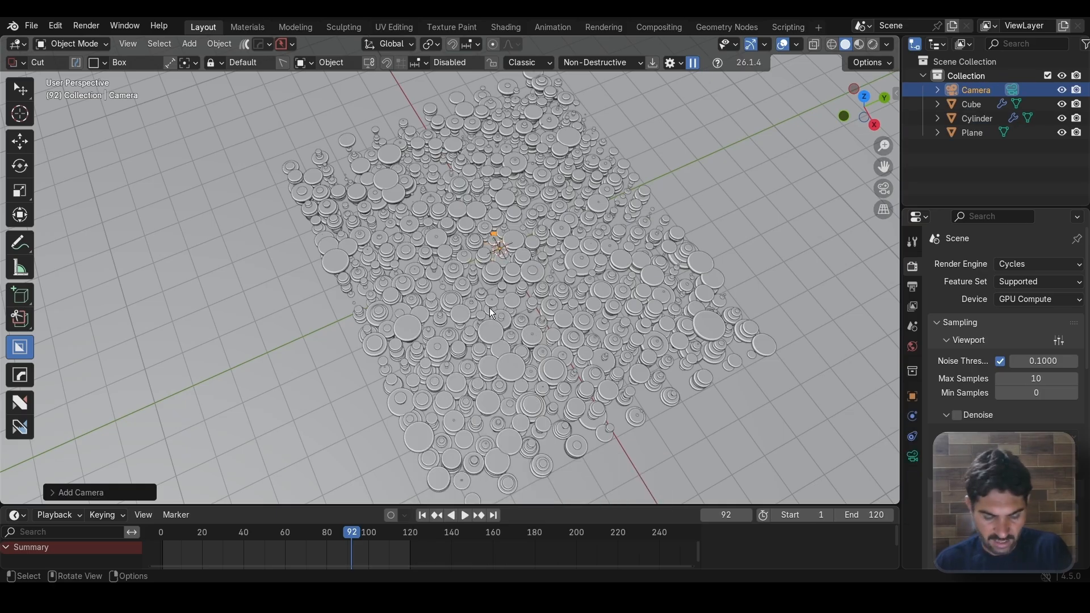
key("ctrl+alt+KP_0")
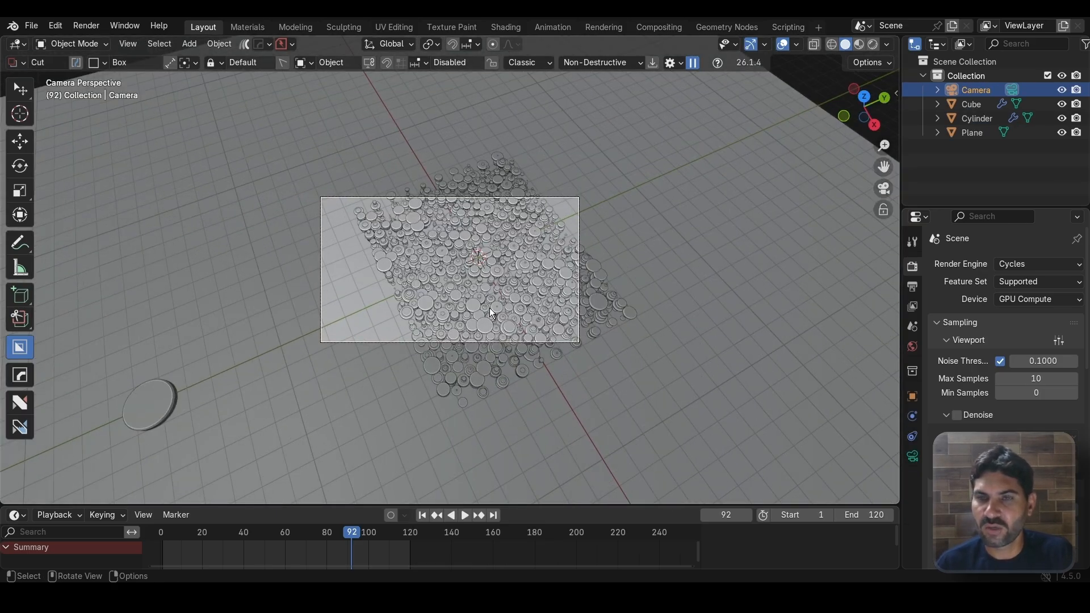
Step: Enable locking the camera to the view so viewport navigation moves the camera
scroll(671, 279, "down", 3)
key("n")
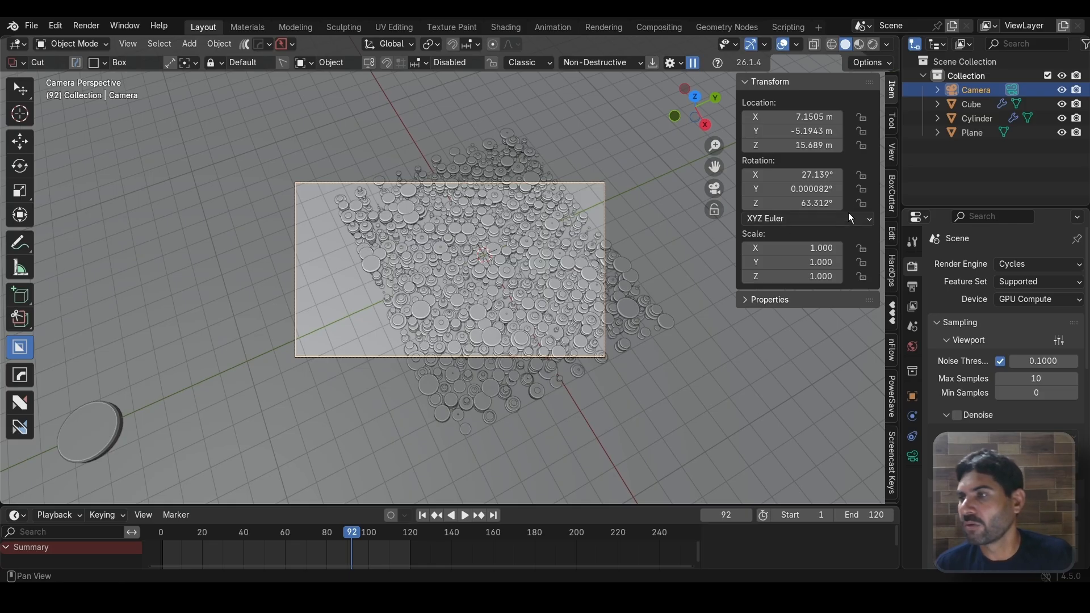
left_click(891, 130)
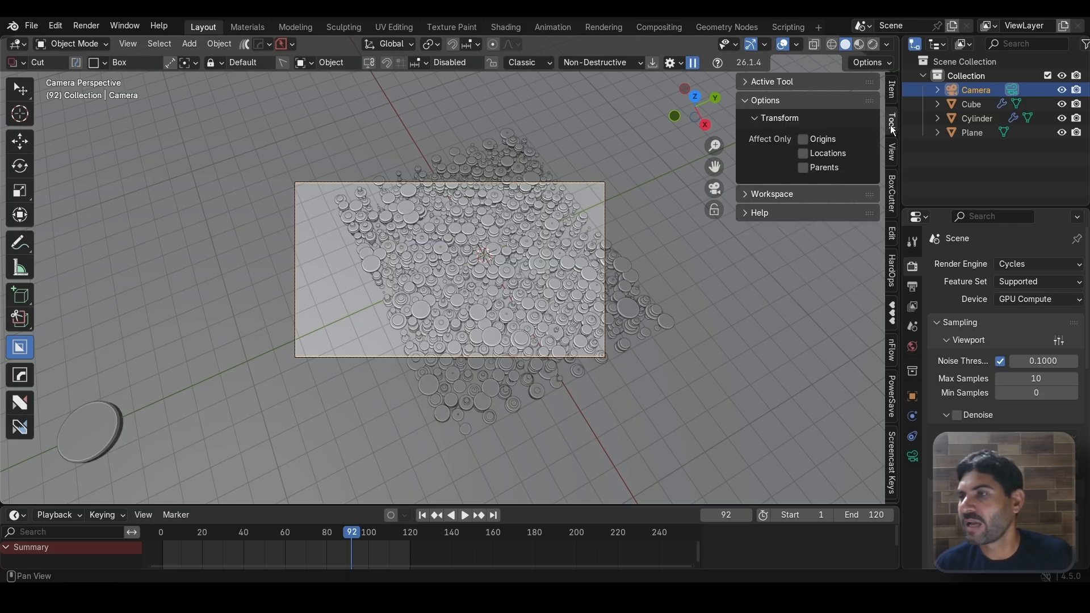
left_click(892, 154)
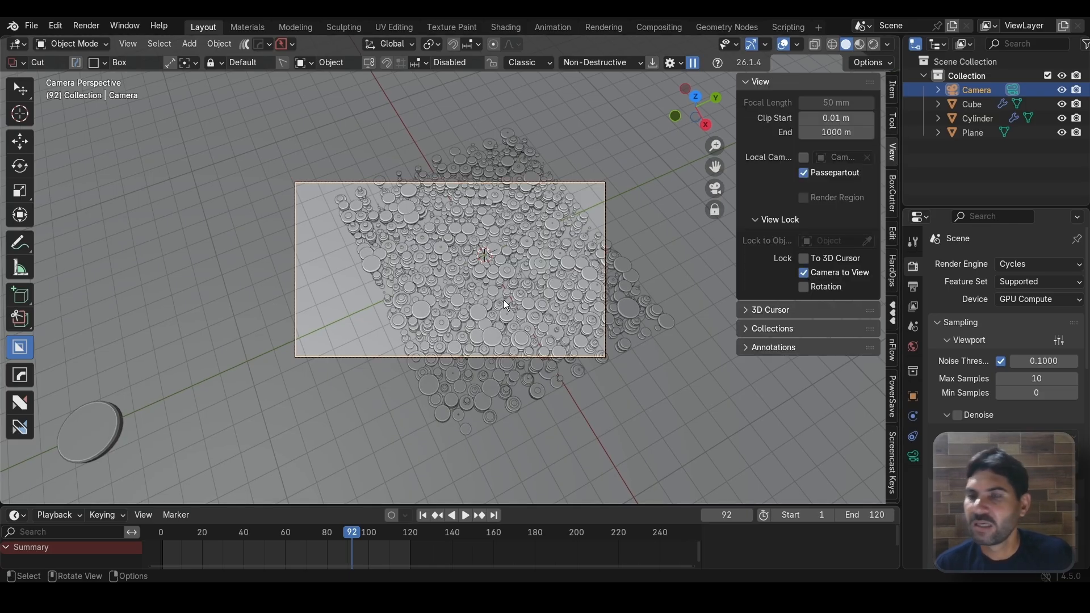
Step: Reframe the locked camera closer to the disc stacks so they fill the camera frame
scroll(447, 282, "up", 3)
middle_click_drag(488, 274, 428, 223, "shift")
scroll(404, 275, "up", 1)
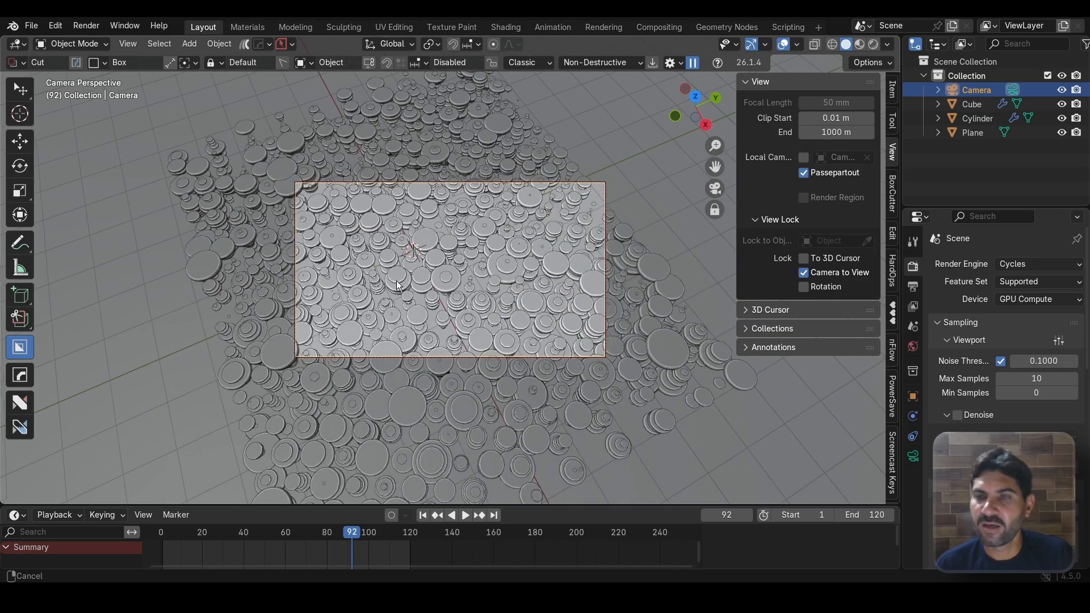
scroll(404, 274, "down", 4)
scroll(421, 239, "up", 2)
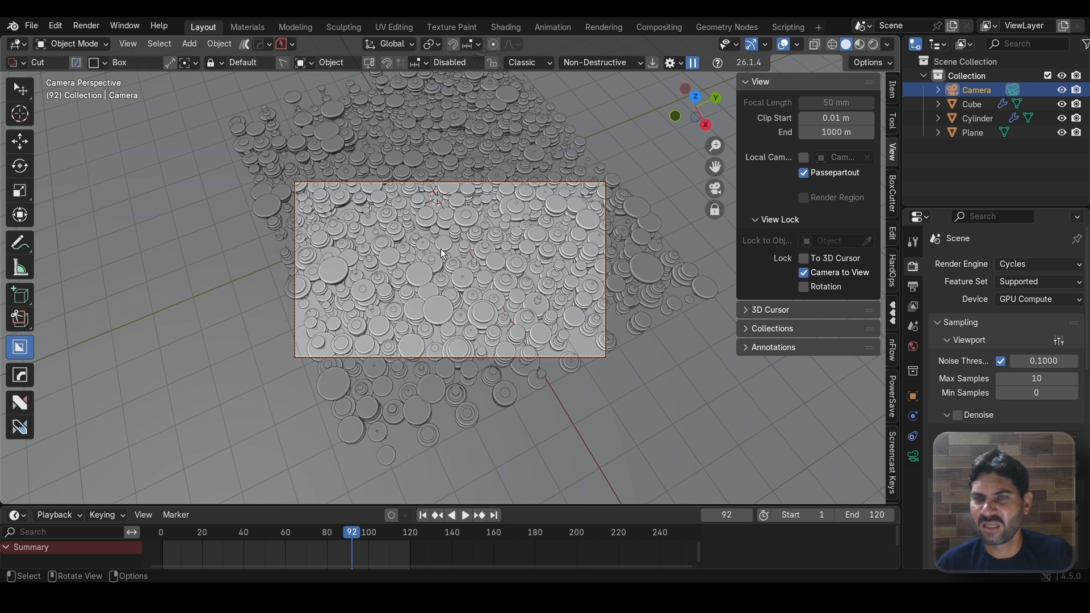
Step: Preview the scene with material shading, then turn off Camera to View and leave the camera for a free overview of the discs
left_click(859, 44)
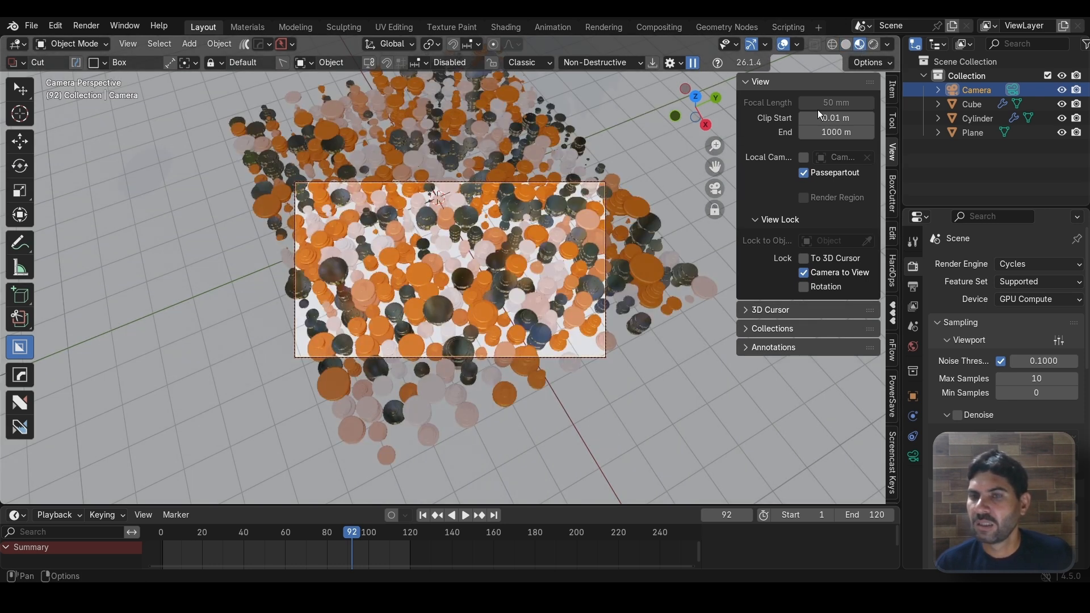
left_click(804, 273)
middle_click_drag(420, 221, 421, 194)
scroll(452, 142, "down", 2)
scroll(455, 209, "down", 2)
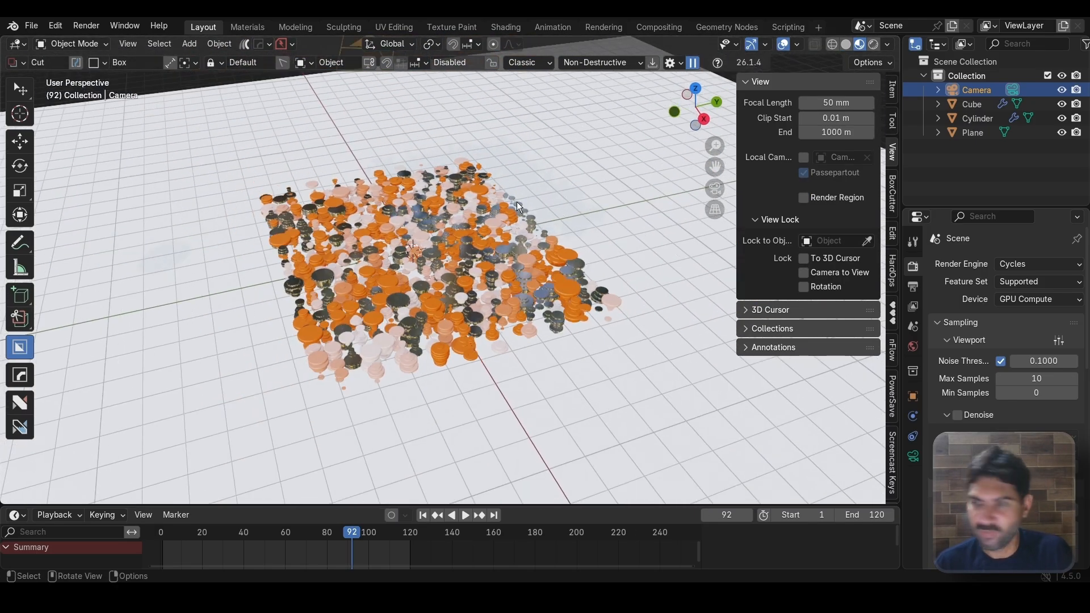
Step: Switch the viewport to rendered shading and reduce the world environment's strength to dim the lighting
left_click(915, 345)
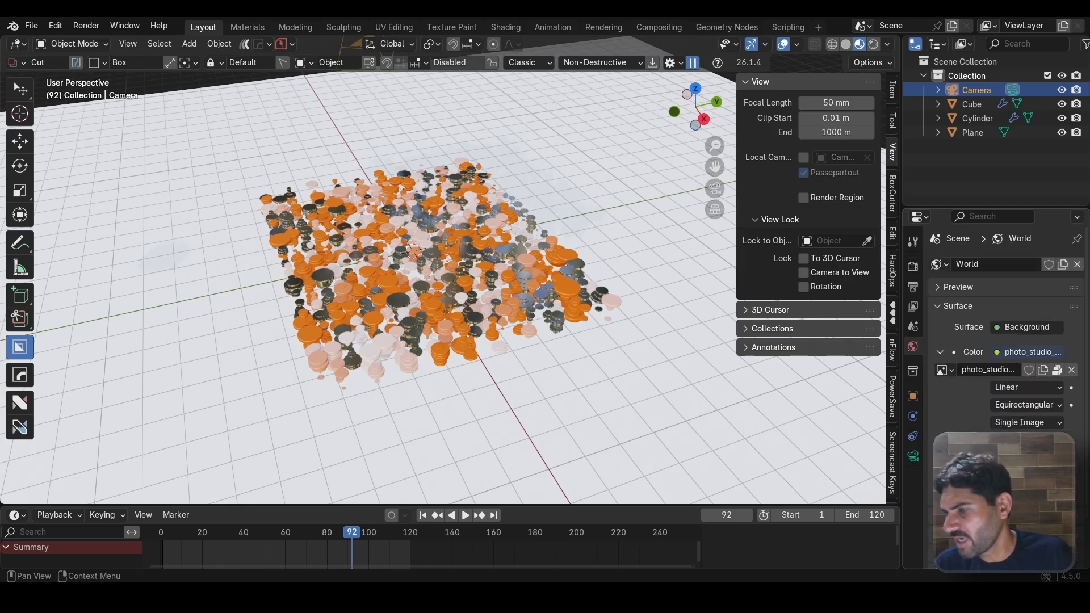
left_click_drag(1026, 475, 1036, 475)
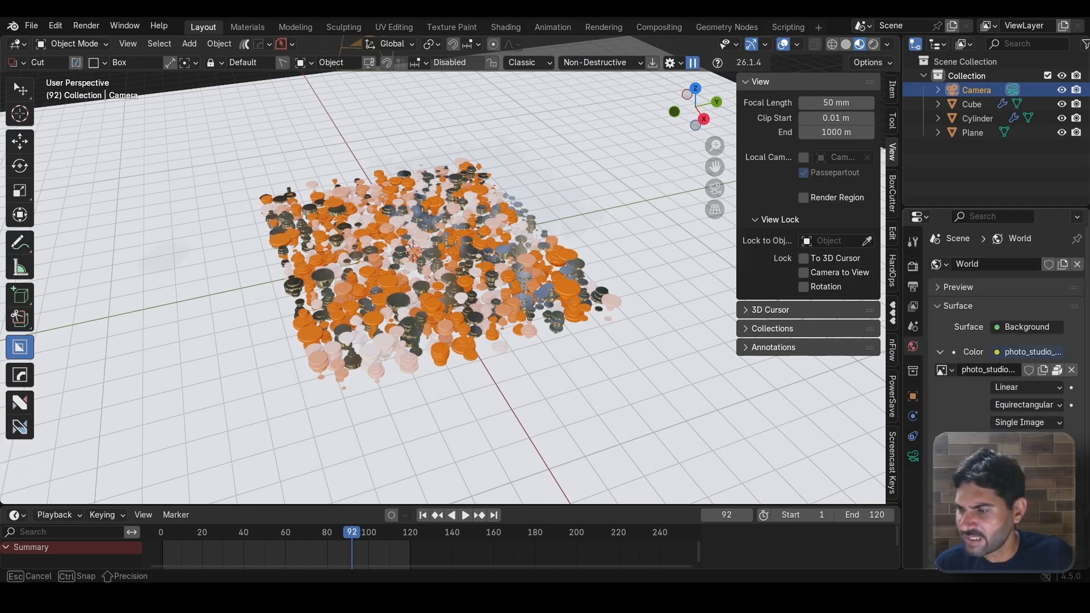
left_click(873, 44)
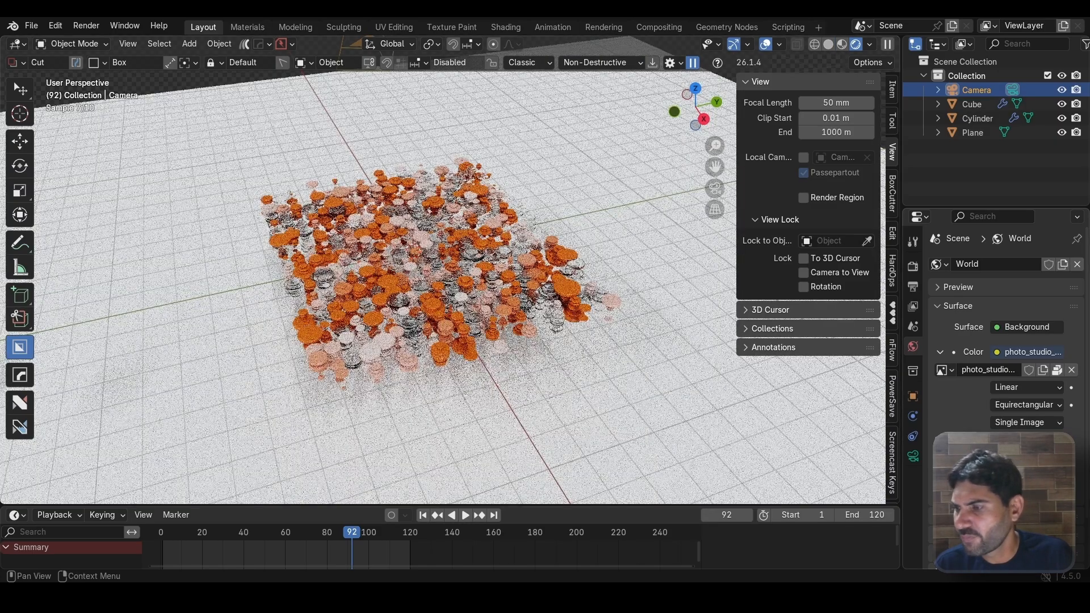
left_click_drag(1026, 475, 1033, 475)
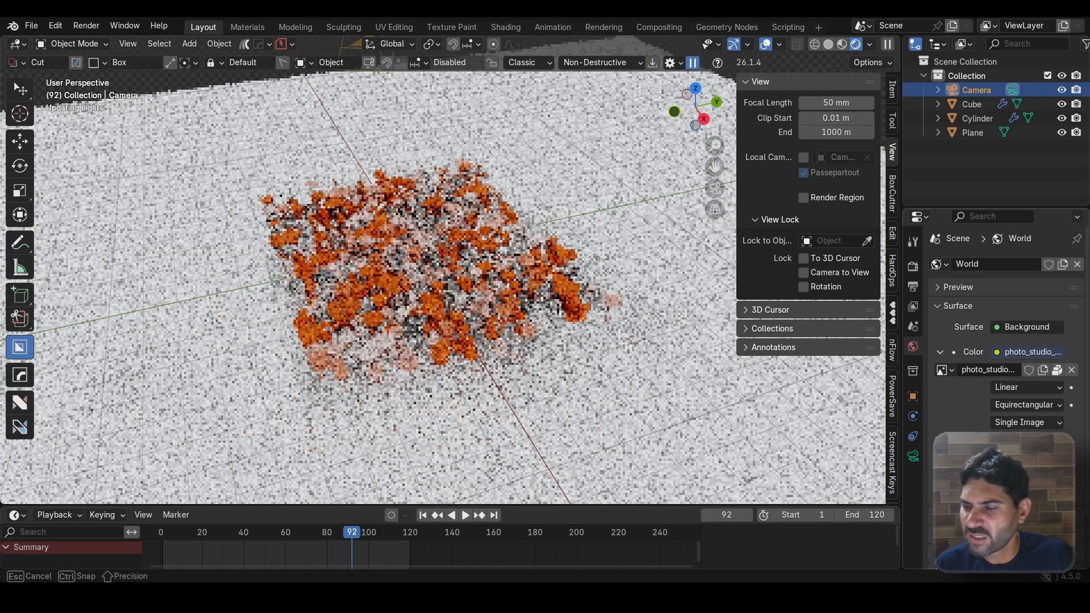
left_click_drag(1032, 475, 999, 475)
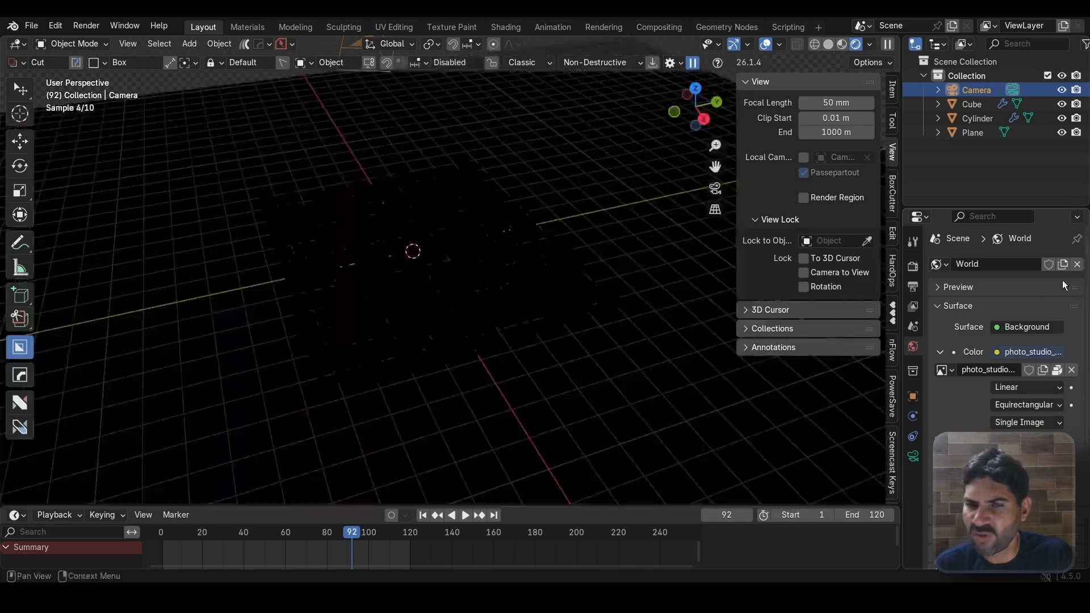
left_click(1026, 475)
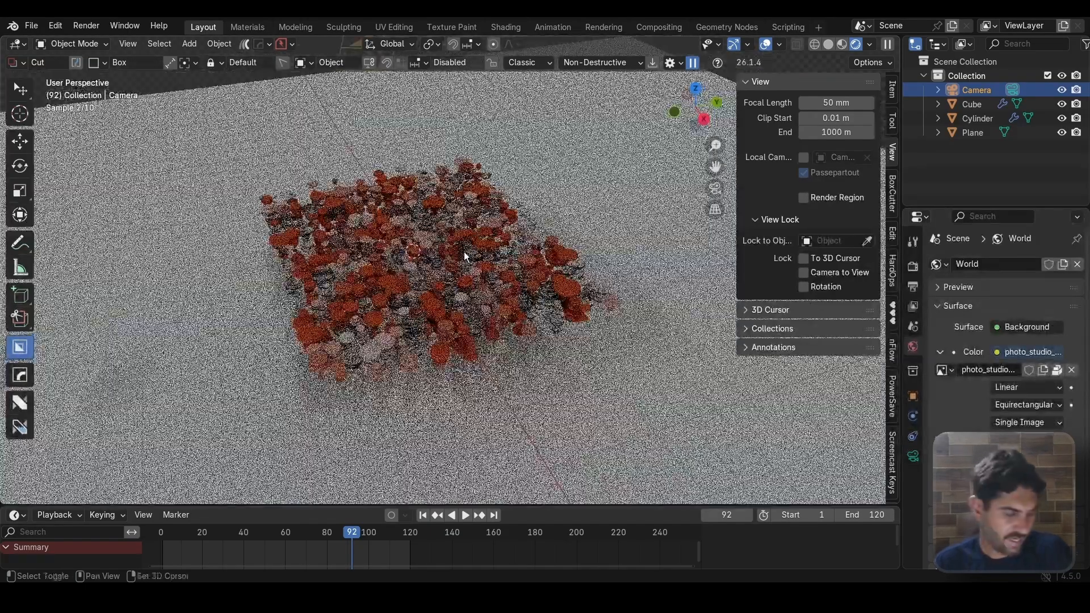
Step: Add a spot light, place it beside the disc field, and rotate it to aim across the discs
key("shift+a")
mouse_move(464, 253)
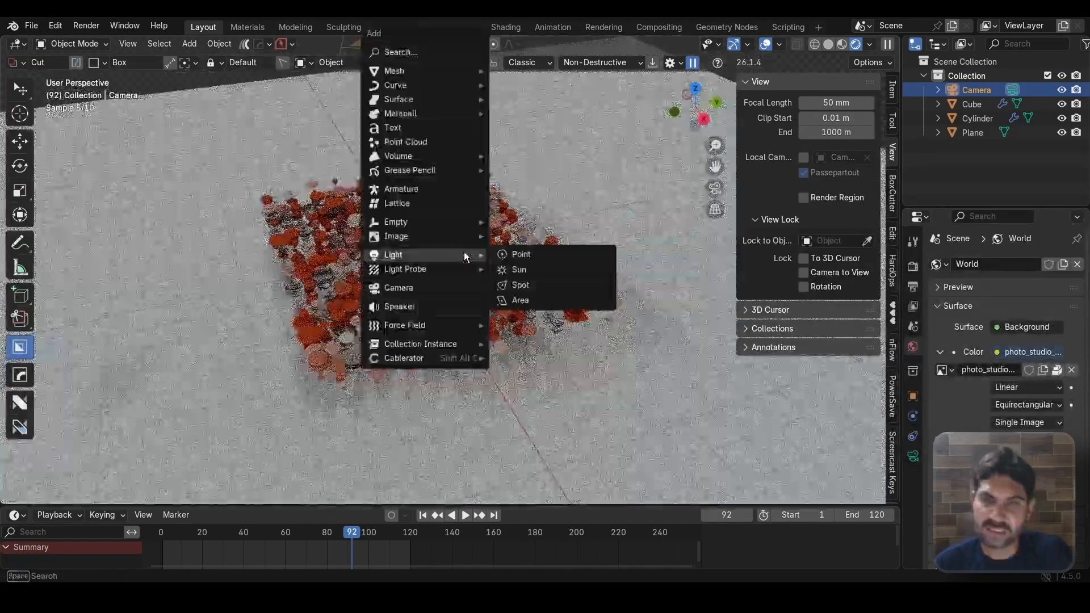
left_click(533, 285)
key("g")
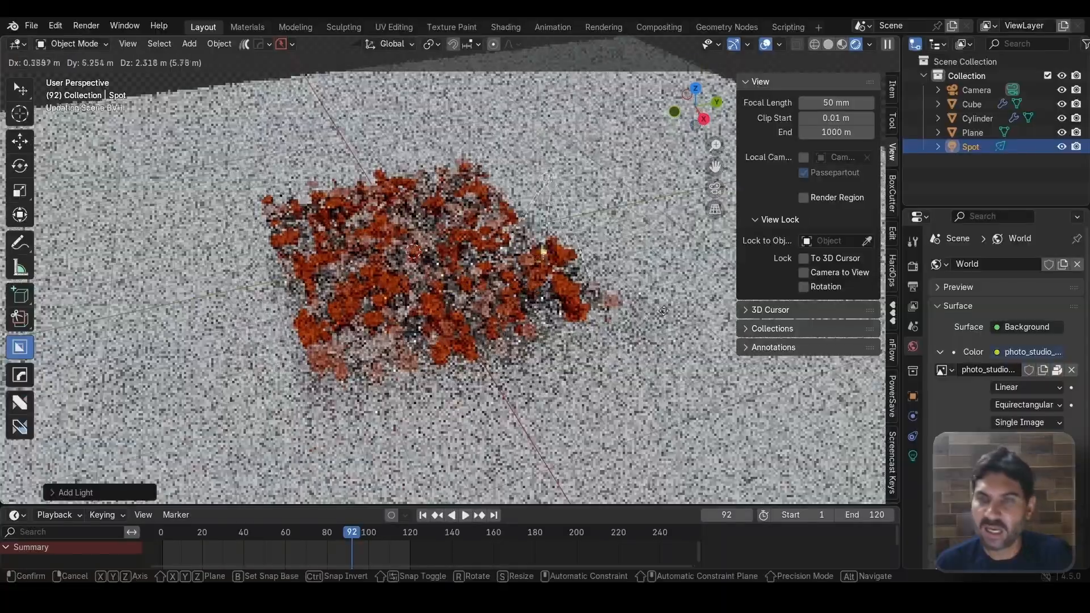
left_click(661, 330)
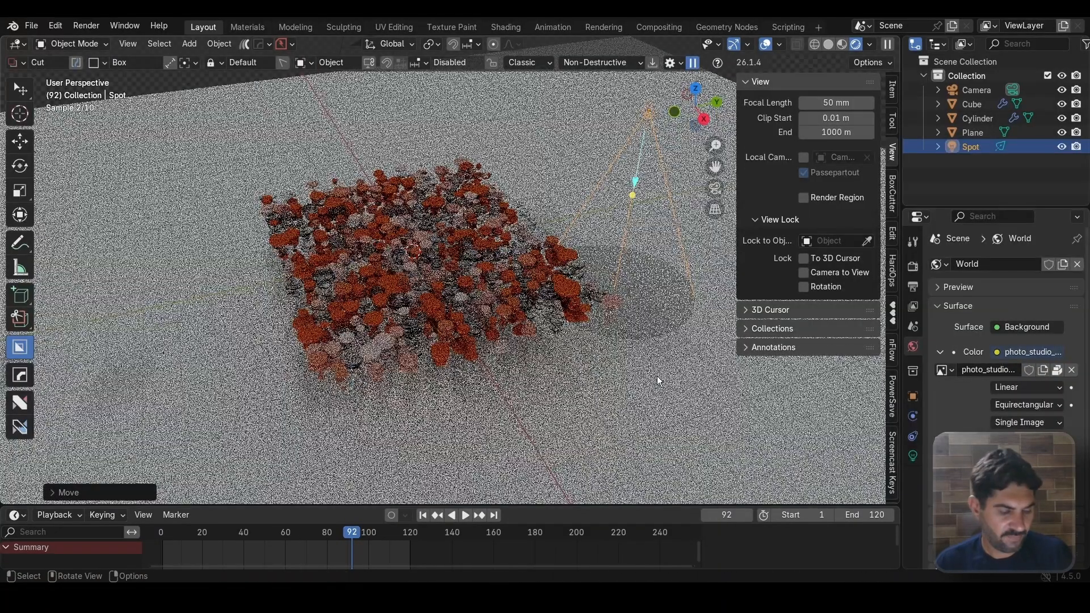
key("r")
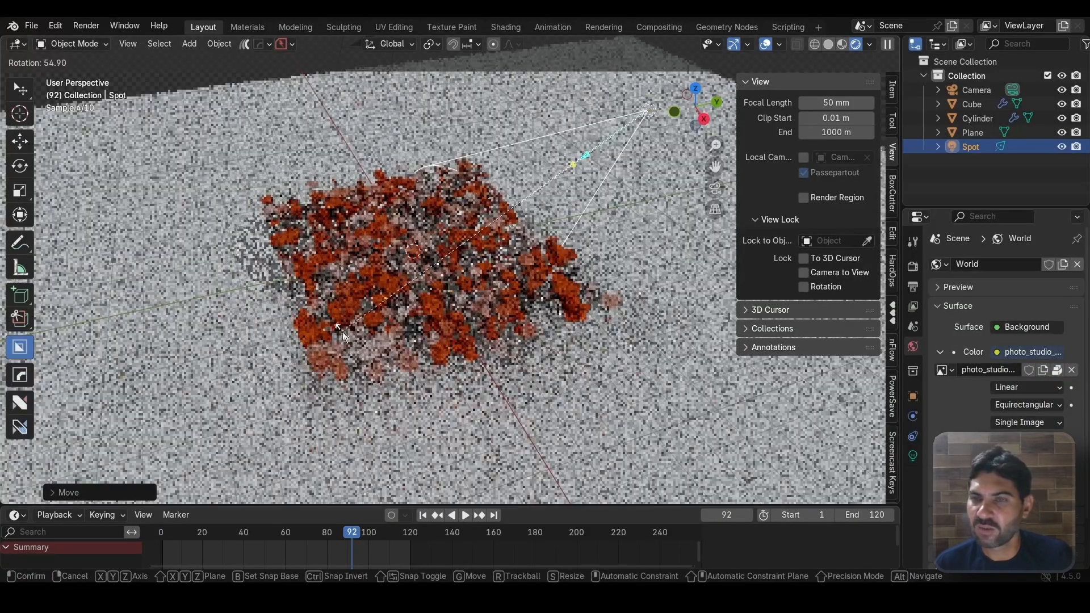
left_click(342, 331)
Step: Adjust the spot light's settings and set its power to 68.2
left_click(913, 456)
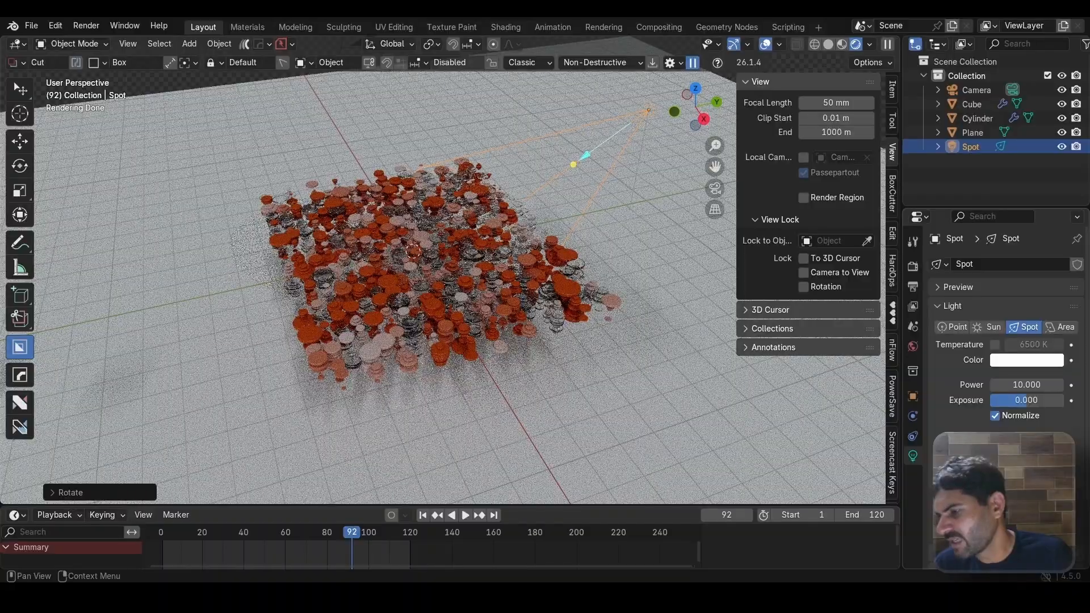
left_click_drag(1026, 494, 1049, 495)
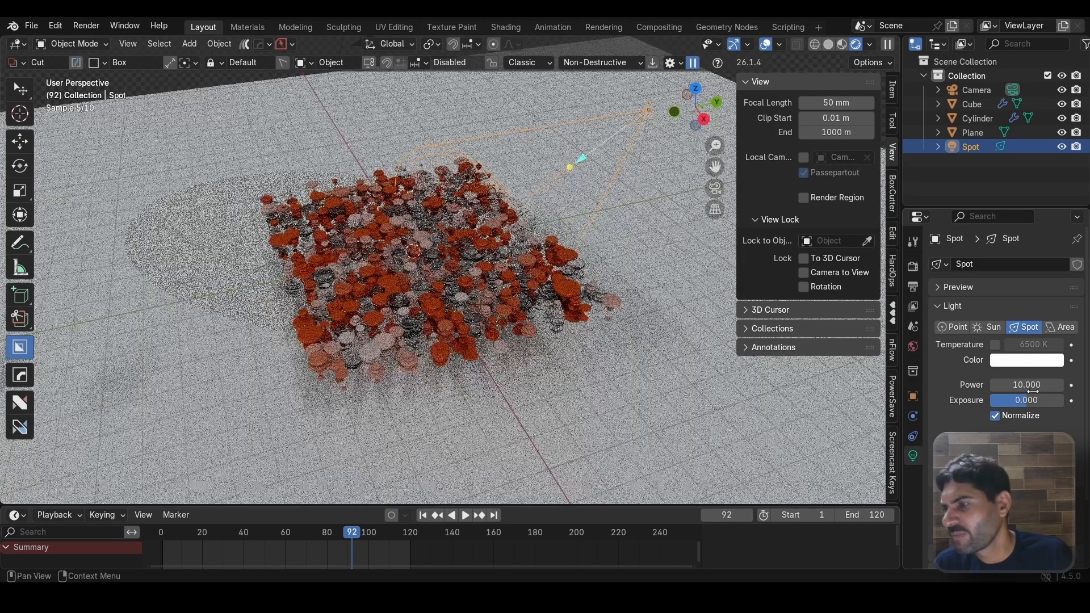
left_click_drag(1026, 385, 1067, 385)
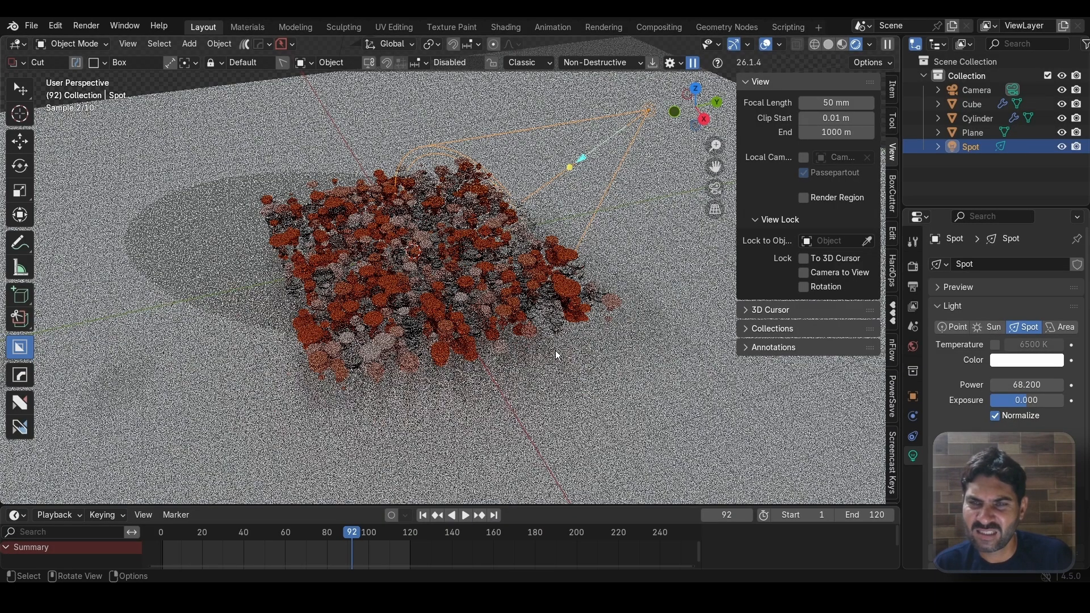
Step: Return to the camera view and enable Render Region in the output format settings to limit rendering to the camera frame
key("KP_0")
scroll(464, 299, "up", 4)
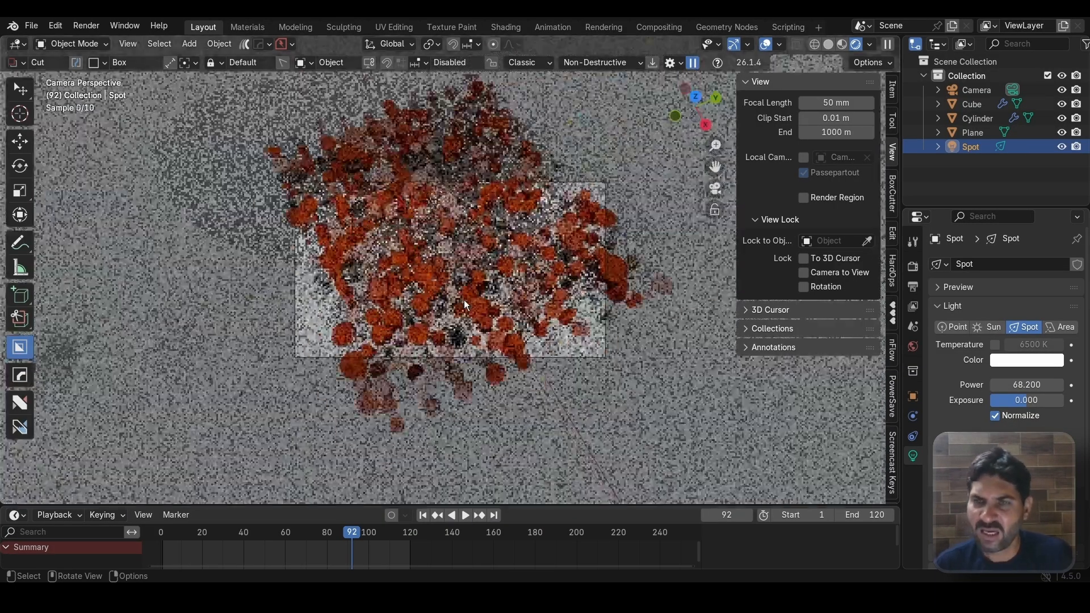
left_click(912, 286)
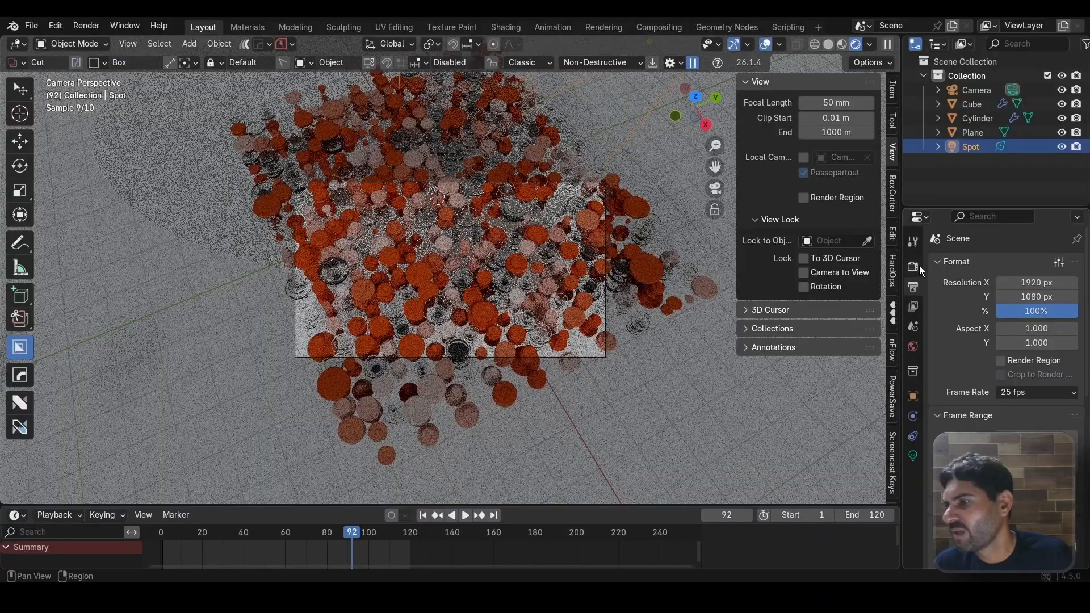
left_click(914, 266)
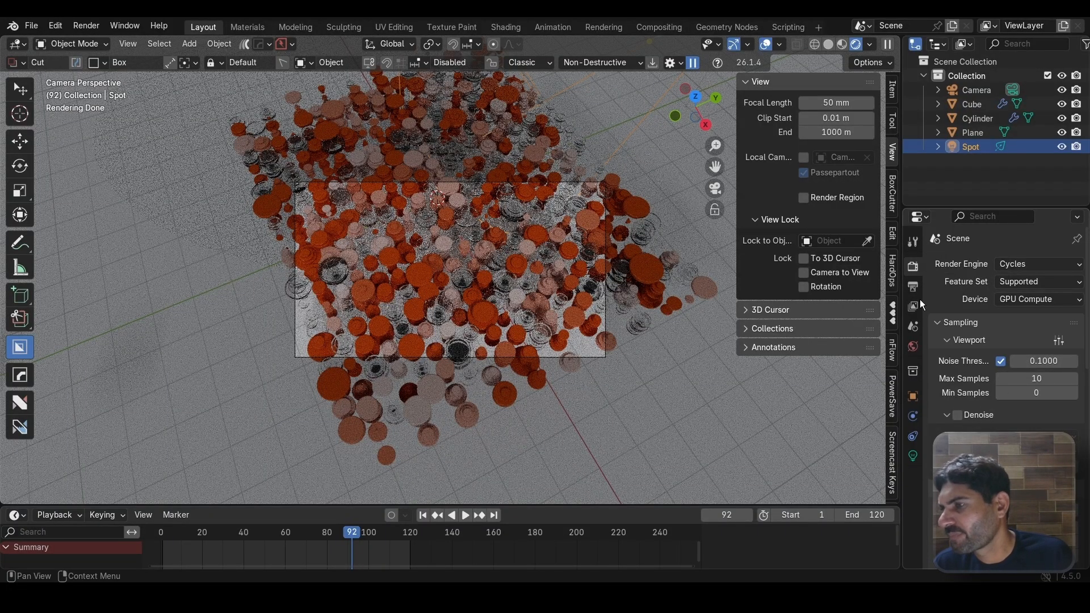
left_click(913, 286)
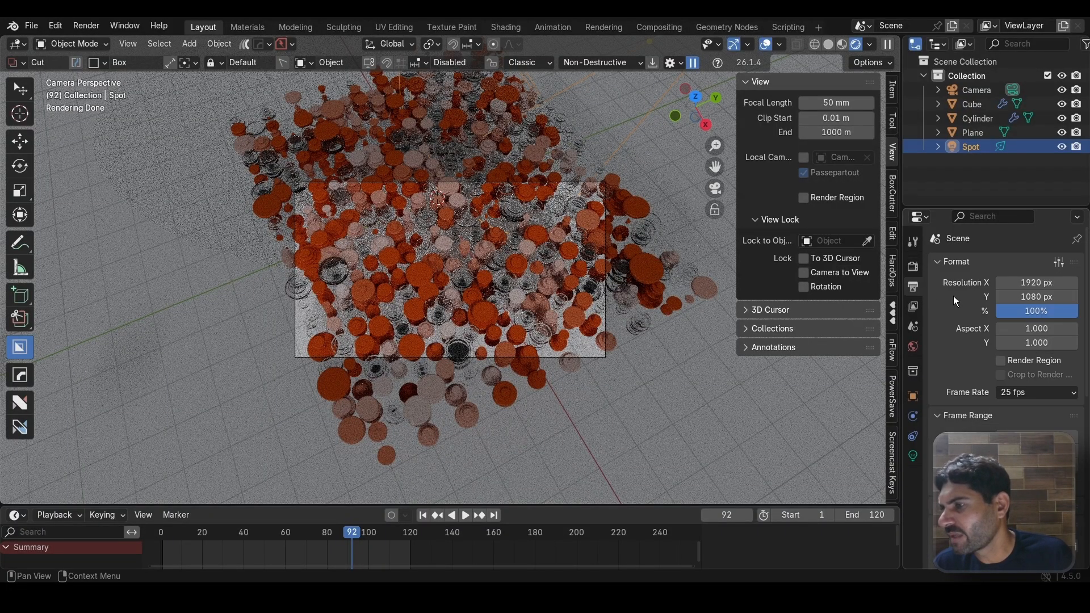
left_click(1000, 361)
scroll(445, 263, "up", 5)
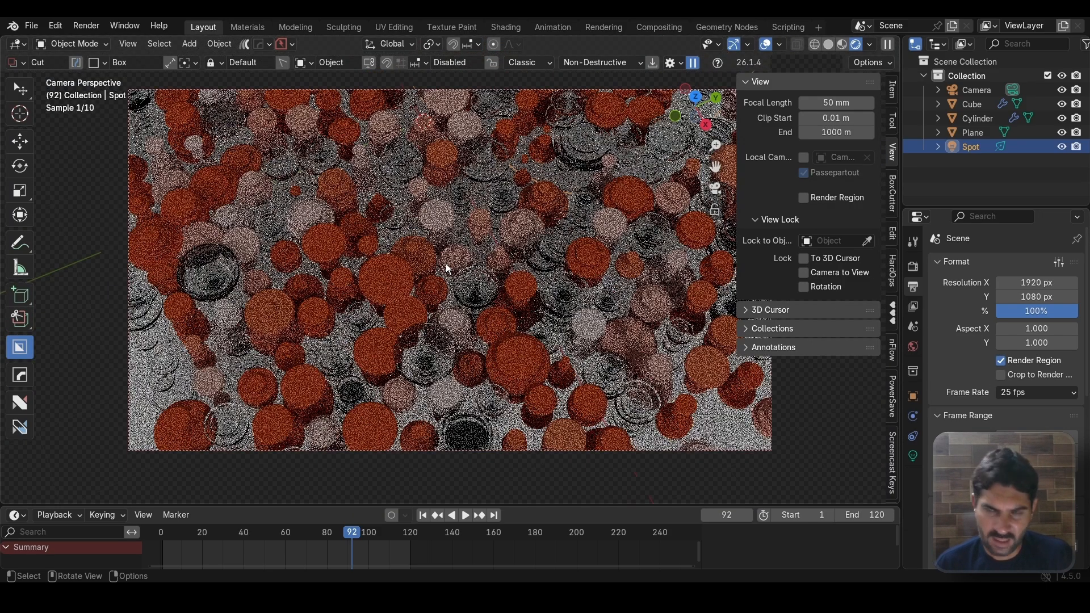
scroll(515, 270, "down", 2)
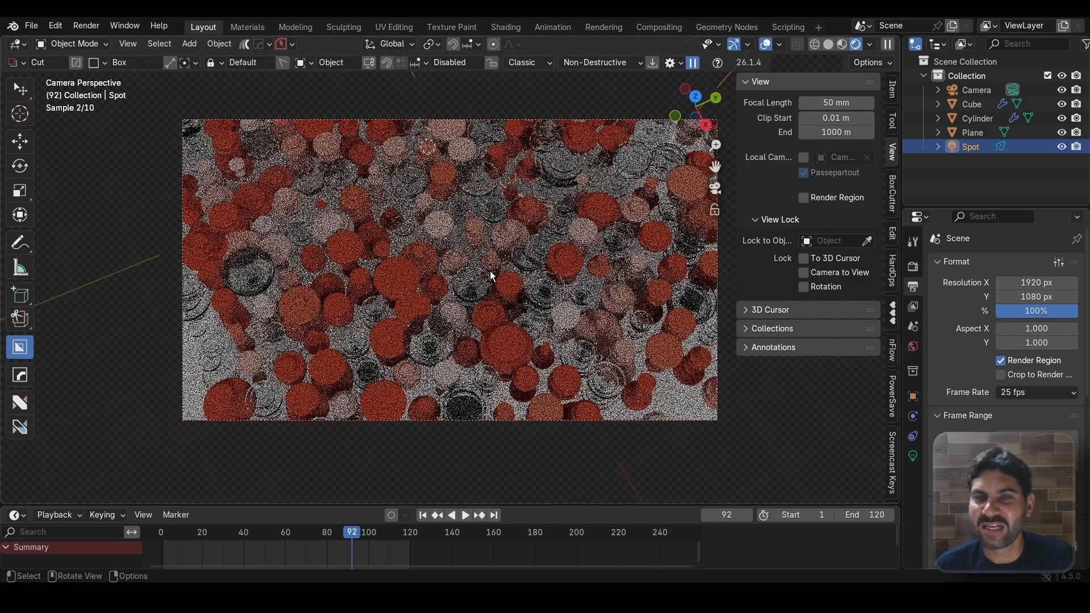
middle_click_drag(495, 270, 488, 272, "shift")
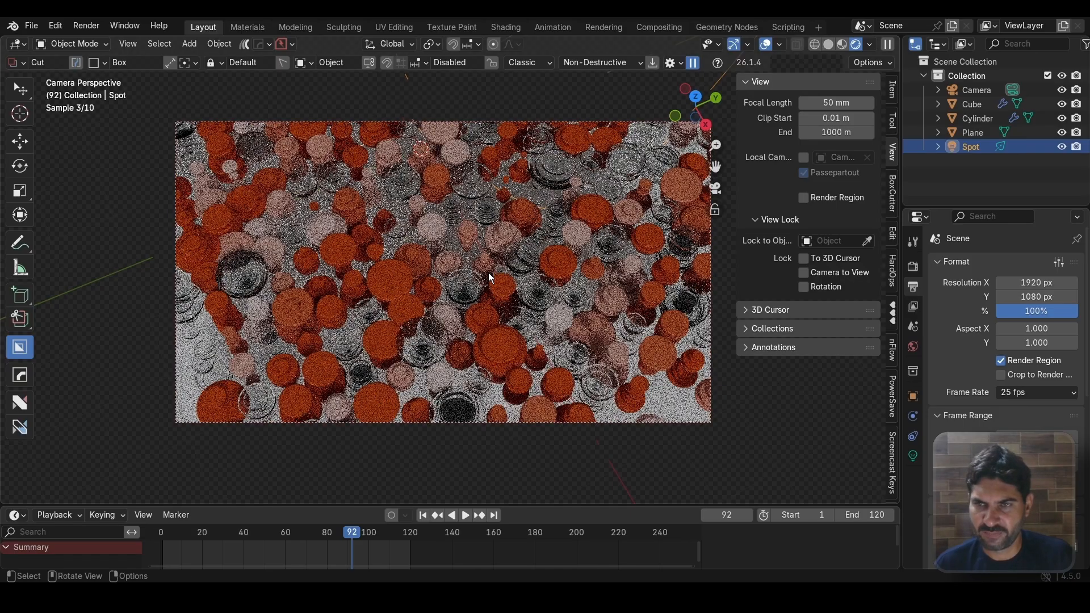